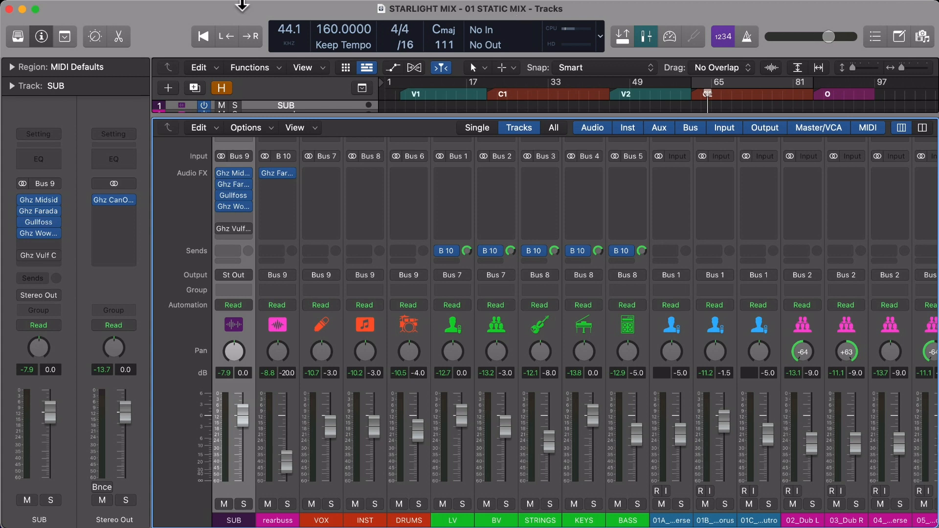
{"action": "left_click", "coordinate": [101, 6]}
{"action": "mouse_move", "coordinate": [119, 199]}
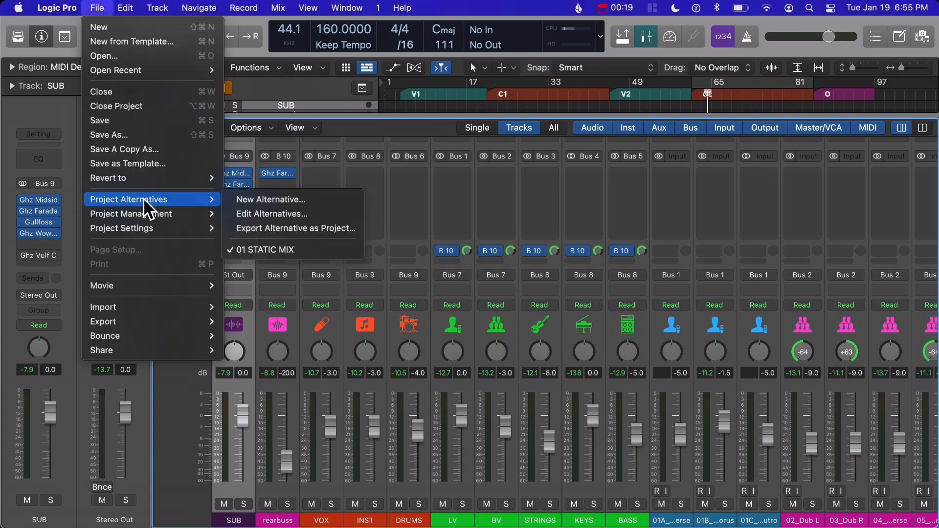
{"action": "left_click", "coordinate": [453, 236]}
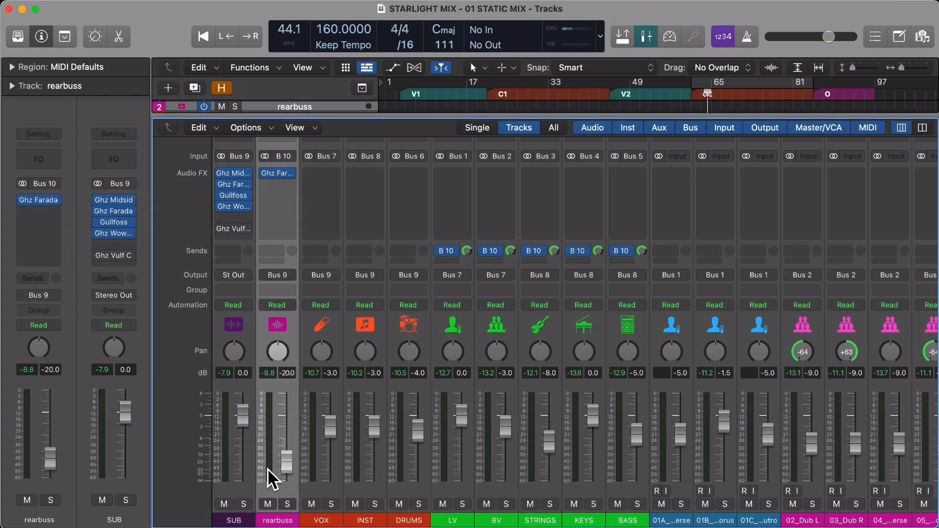
Step: Mute the rearbuss and Parallel Drums channels and bypass the four active effects on the SUB channel
{"action": "left_click", "coordinate": [269, 504]}
{"action": "scroll", "coordinate": [441, 401], "scroll_direction": "right", "scroll_amount": 15}
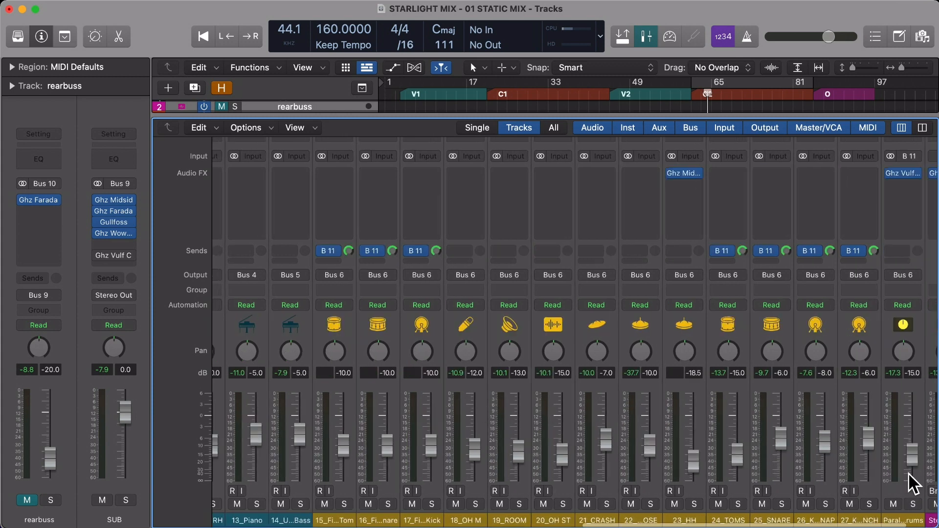
{"action": "scroll", "coordinate": [592, 395], "scroll_direction": "left", "scroll_amount": 15}
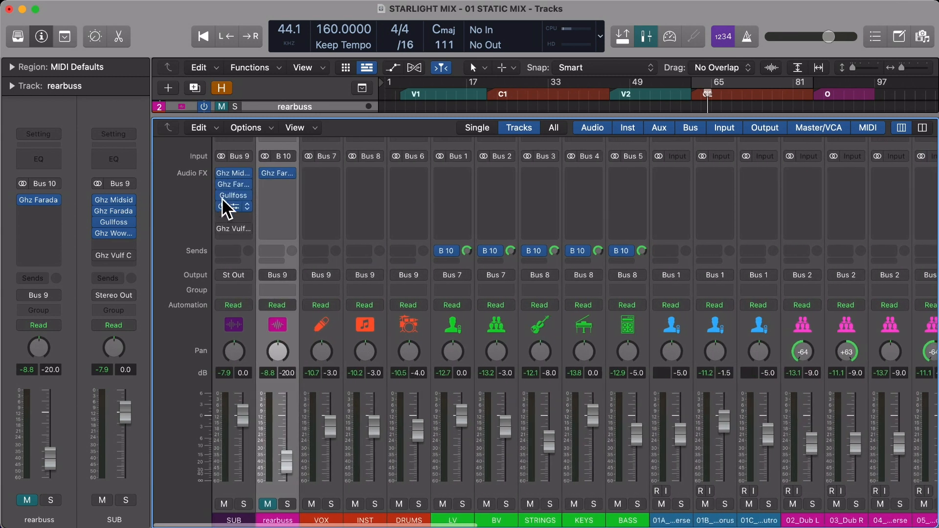
{"action": "left_click_drag", "start_coordinate": [223, 204], "coordinate": [222, 174]}
{"action": "scroll", "coordinate": [642, 345], "scroll_direction": "right", "scroll_amount": 10}
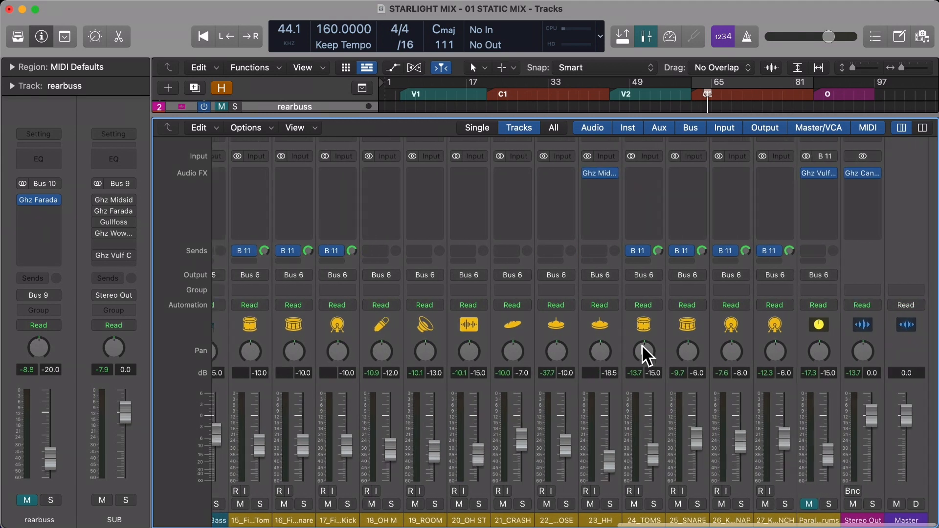
{"action": "scroll", "coordinate": [642, 346], "scroll_direction": "left", "scroll_amount": 10}
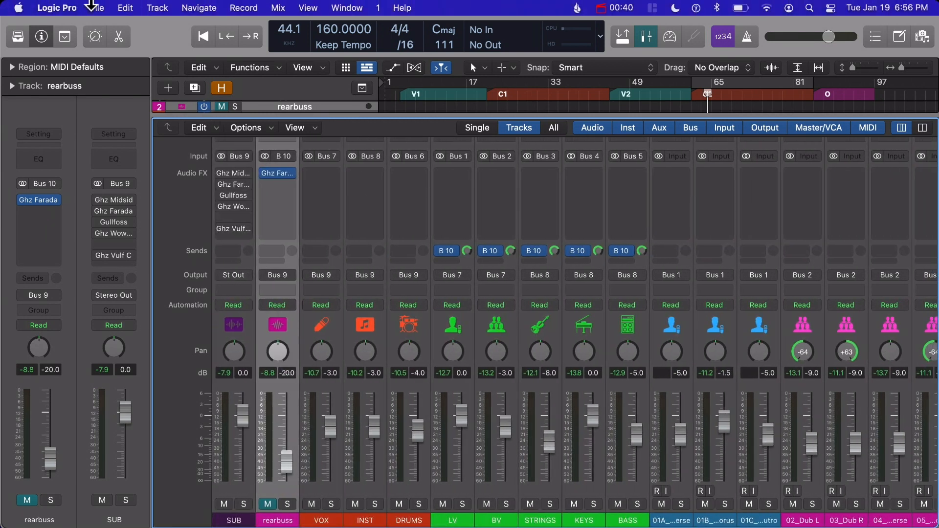
Step: Create a new project alternative named "02 Mix Buss", saving the changes to the current alternative
{"action": "left_click", "coordinate": [96, 8]}
{"action": "mouse_move", "coordinate": [186, 200]}
{"action": "left_click", "coordinate": [284, 200]}
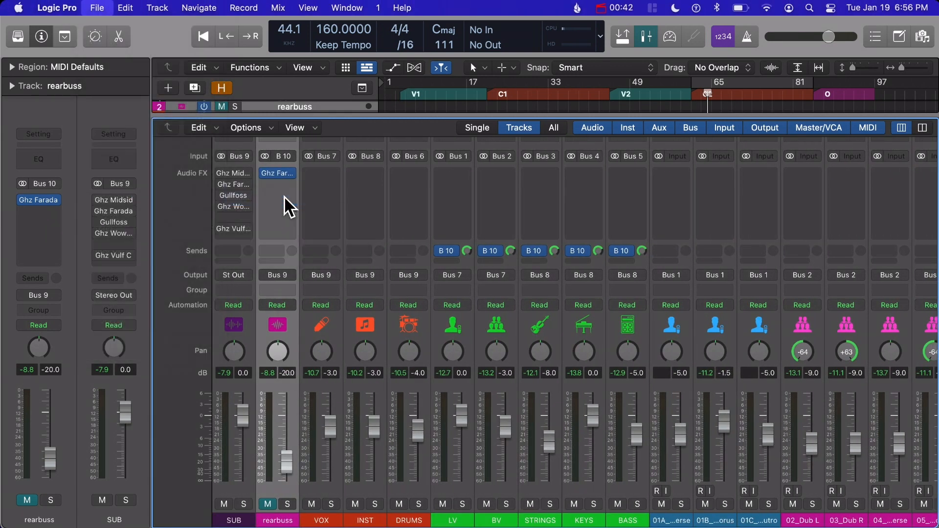
{"action": "type", "text": "032"}
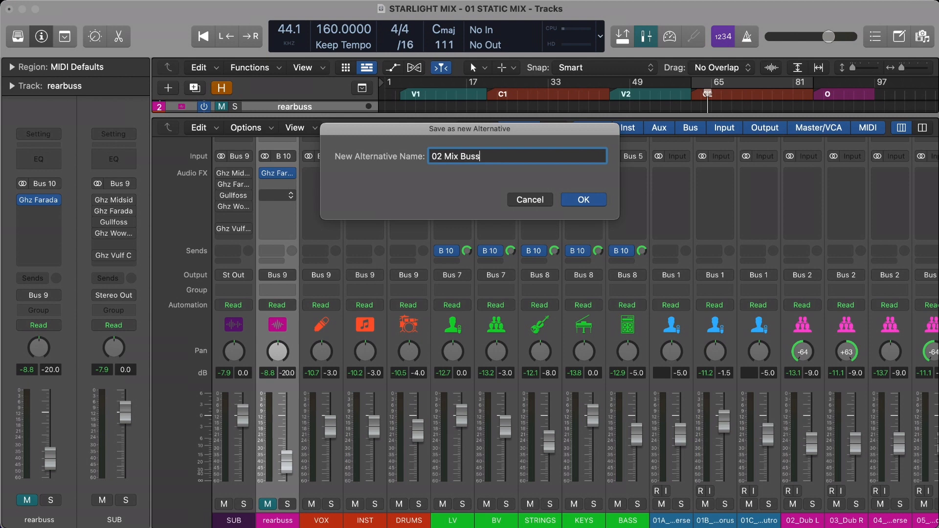
{"action": "key", "text": "Return"}
{"action": "left_click", "coordinate": [460, 232]}
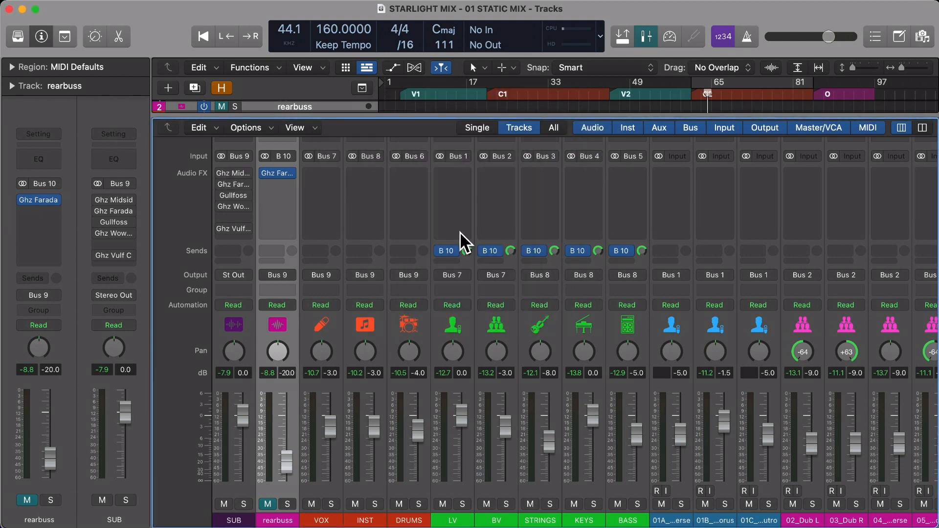
Step: Re-enable the first four effects on the SUB channel and unmute the rearbuss and Parallel Drums channels
{"action": "left_click", "coordinate": [221, 175]}
{"action": "left_click", "coordinate": [220, 205], "text": "shift"}
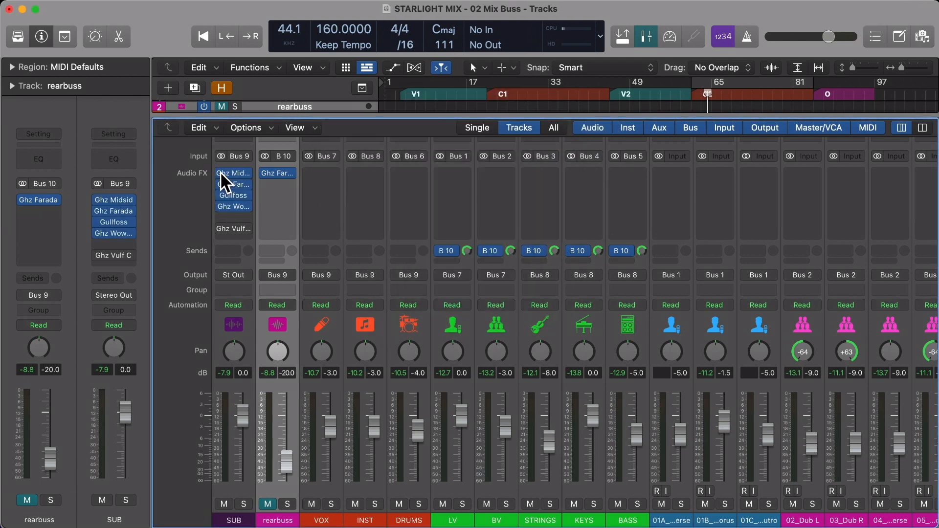
{"action": "scroll", "coordinate": [512, 390], "scroll_direction": "right", "scroll_amount": 15}
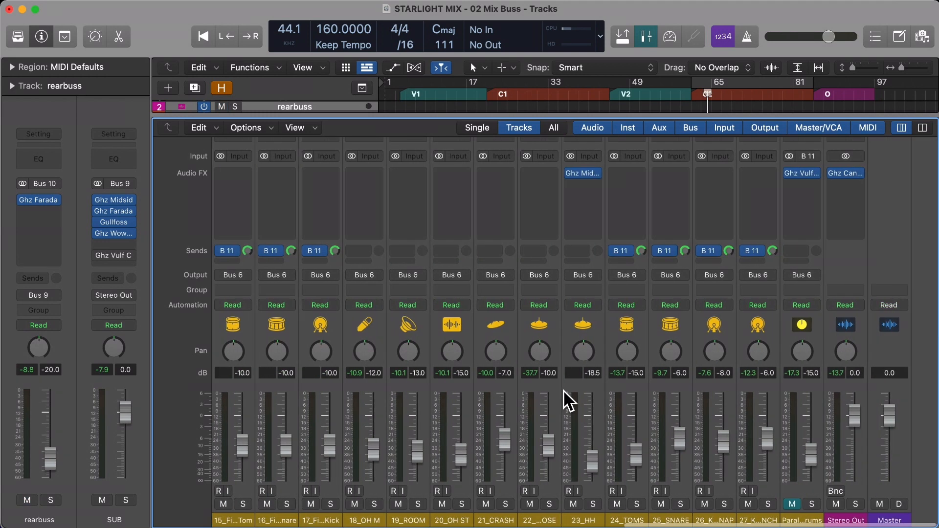
{"action": "left_click", "coordinate": [819, 503]}
{"action": "scroll", "coordinate": [541, 313], "scroll_direction": "left", "scroll_amount": 15}
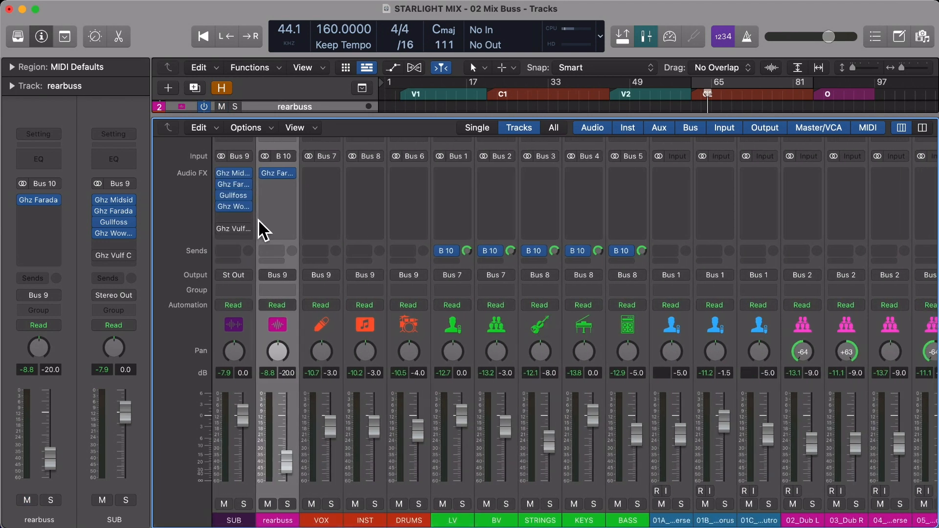
Step: Create a new project alternative named "03 Buss Processing", saving the changes to the current alternative
{"action": "left_click", "coordinate": [97, 8]}
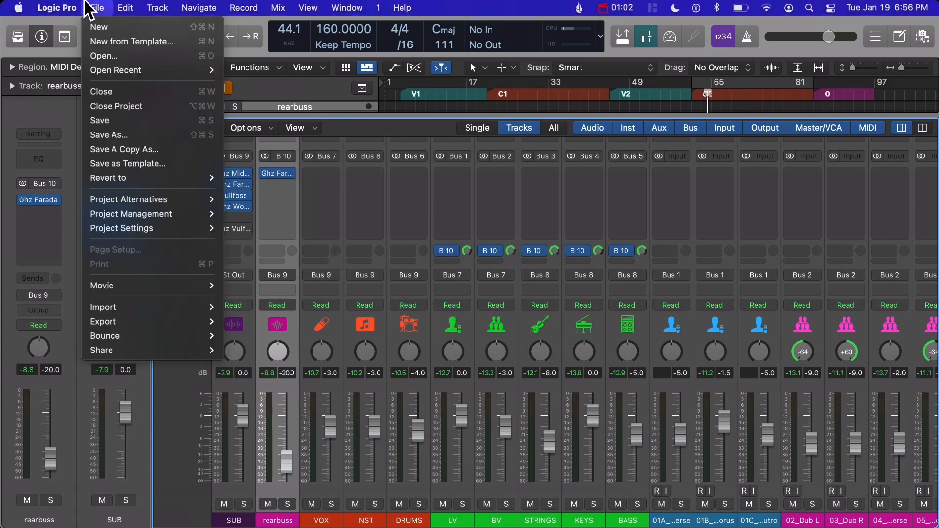
{"action": "mouse_move", "coordinate": [197, 203]}
{"action": "left_click", "coordinate": [245, 200]}
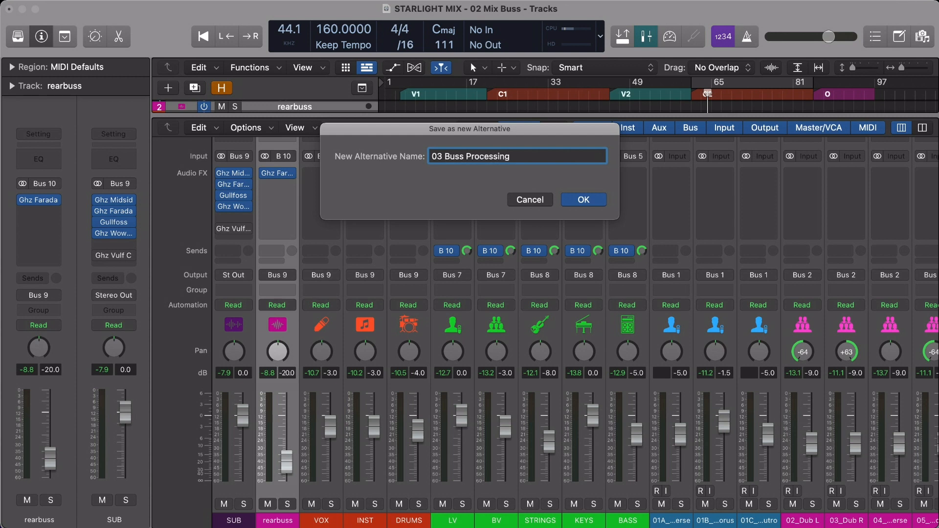
{"action": "key", "text": "Return"}
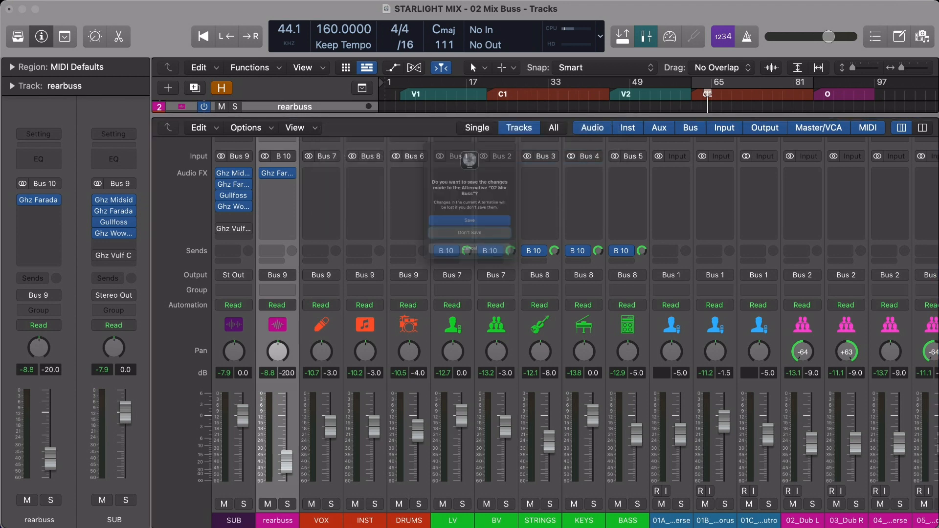
{"action": "left_click", "coordinate": [523, 237]}
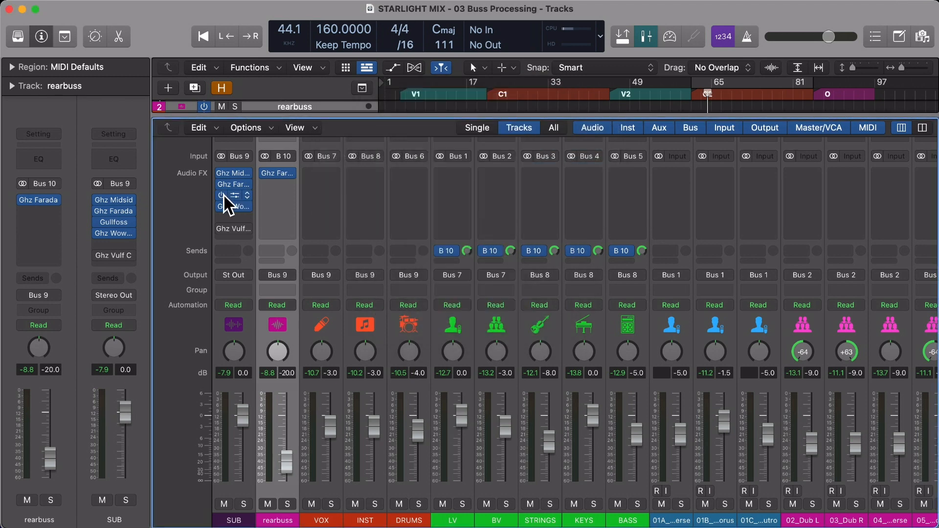
Step: Remove the bypassed Ghz Vulf Compressor 3 from the SUB channel's audio effects
{"action": "left_click", "coordinate": [247, 229]}
{"action": "left_click", "coordinate": [287, 250]}
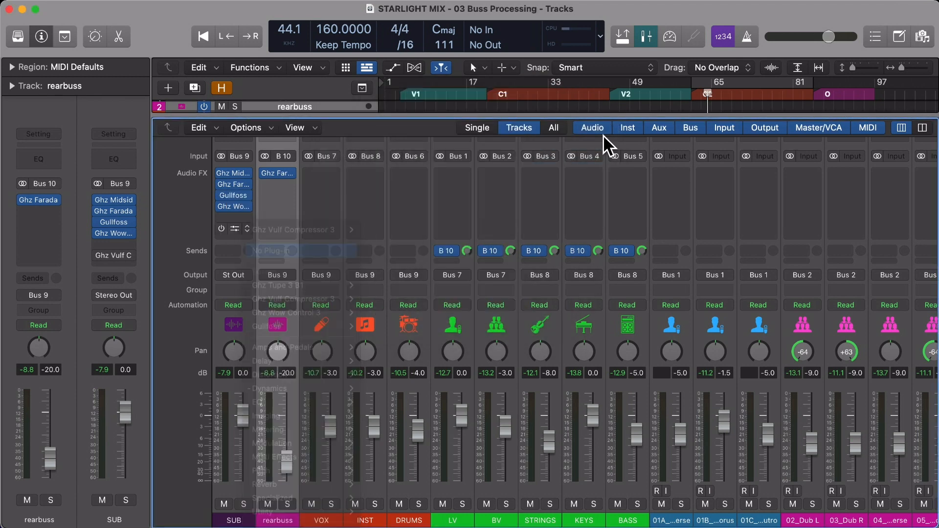
{"action": "scroll", "coordinate": [642, 249], "scroll_direction": "right", "scroll_amount": 20}
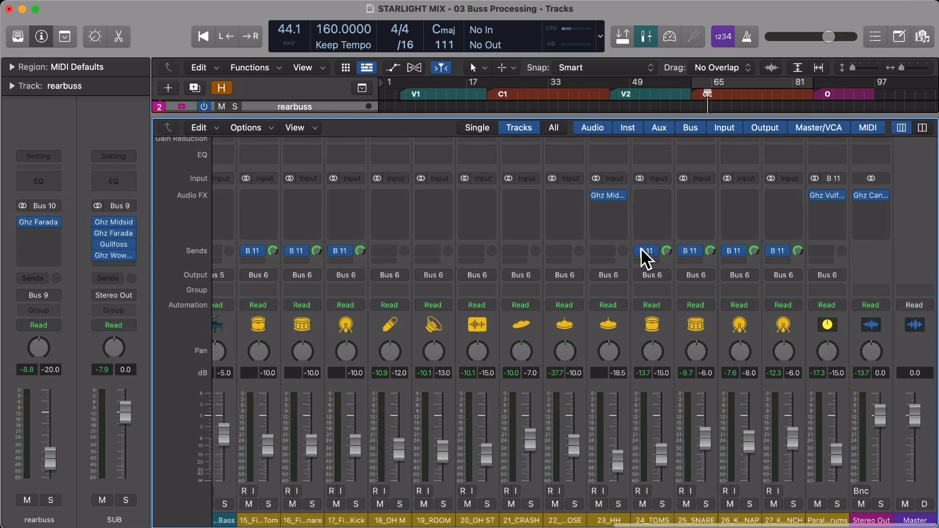
{"action": "scroll", "coordinate": [641, 250], "scroll_direction": "left", "scroll_amount": 20}
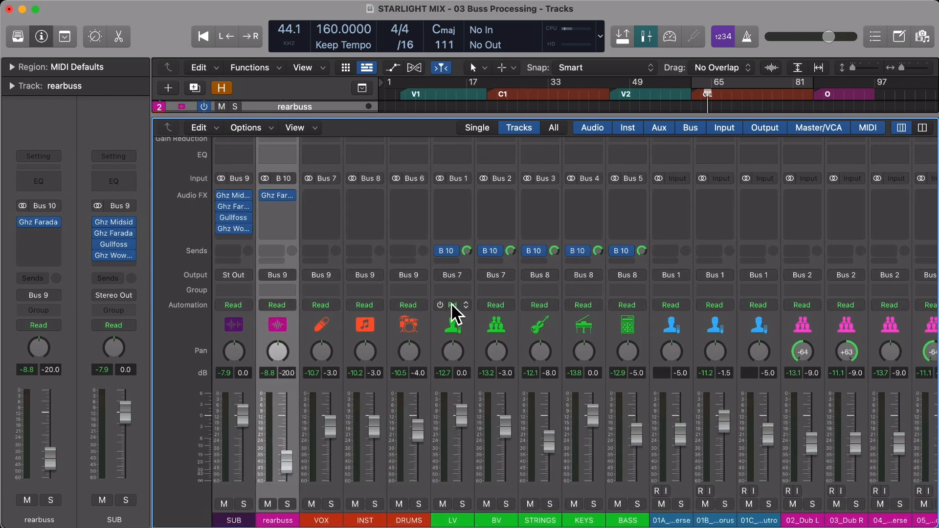
Step: Review the bus channels from VOX to BASS, the rearbuss and the Parallel Drums channel across the mixer
{"action": "left_click", "coordinate": [323, 324]}
{"action": "left_click", "coordinate": [629, 325], "text": "shift"}
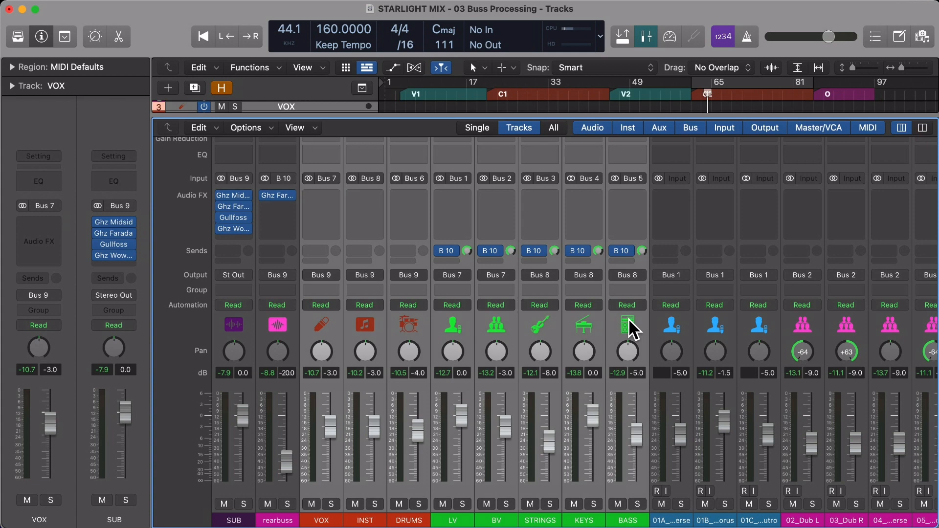
{"action": "scroll", "coordinate": [746, 345], "scroll_direction": "right", "scroll_amount": 20}
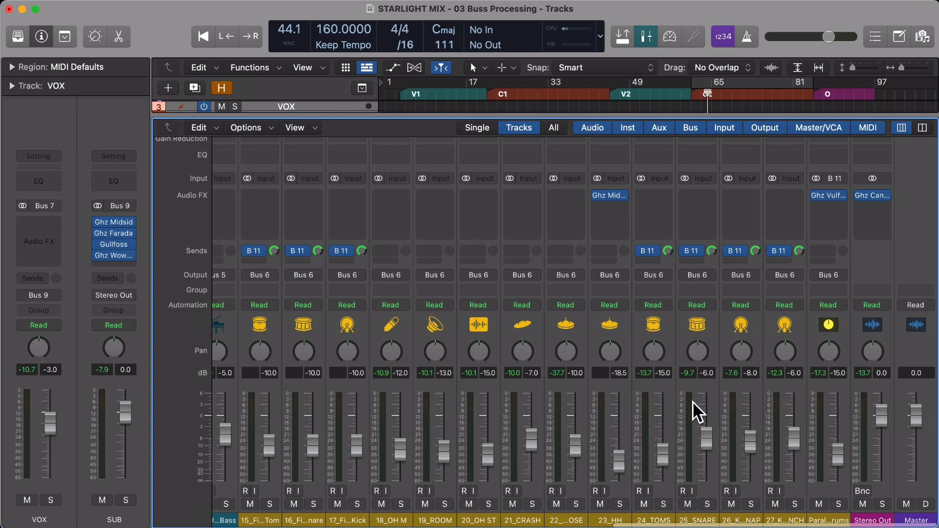
{"action": "scroll", "coordinate": [600, 373], "scroll_direction": "left", "scroll_amount": 20}
{"action": "scroll", "coordinate": [600, 374], "scroll_direction": "right", "scroll_amount": 2}
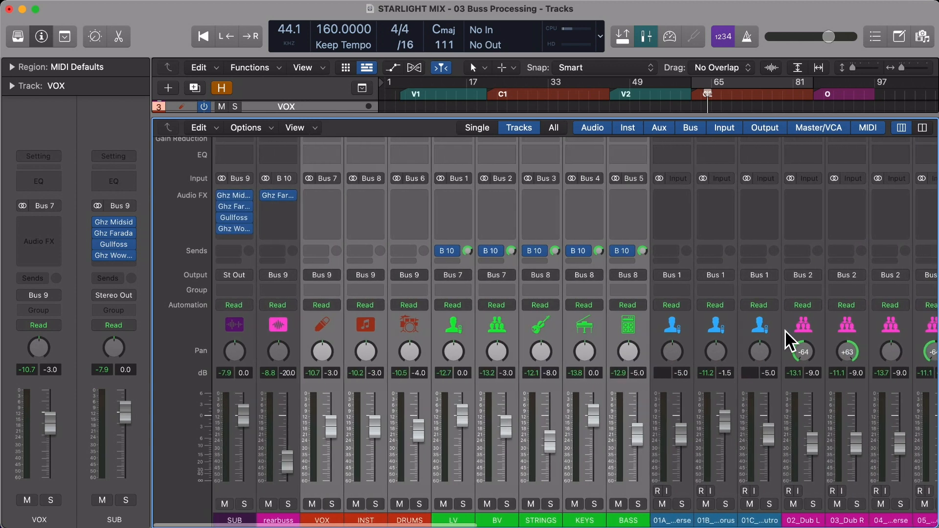
{"action": "mouse_move", "coordinate": [216, 207]}
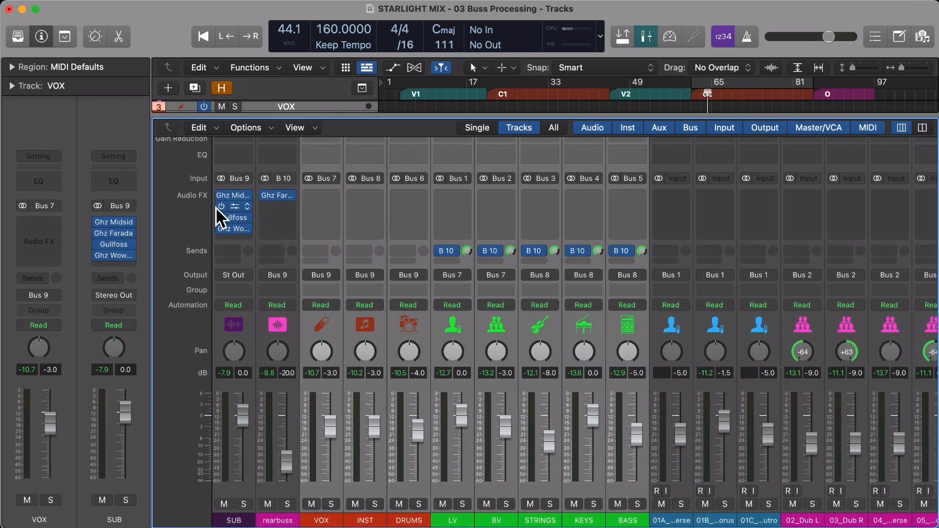
{"action": "left_click", "coordinate": [278, 325]}
{"action": "scroll", "coordinate": [470, 331], "scroll_direction": "right", "scroll_amount": 20}
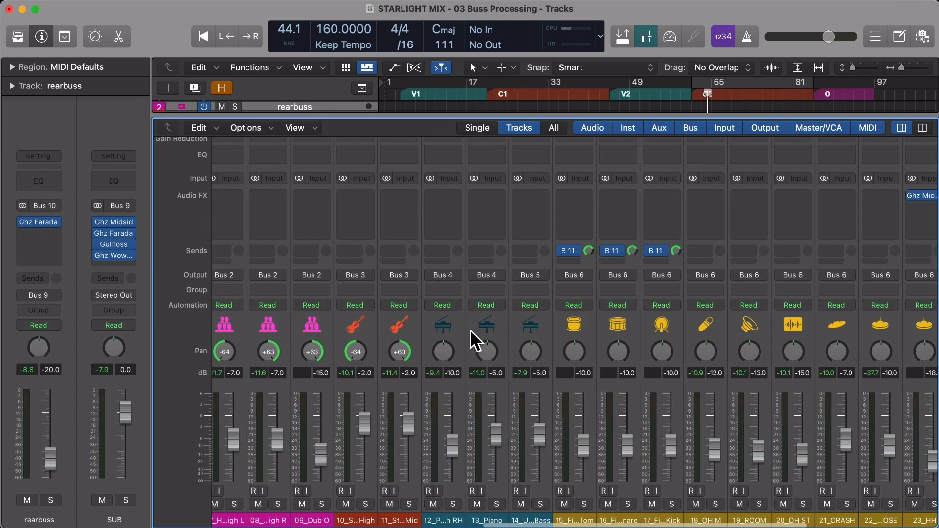
{"action": "left_click", "coordinate": [836, 324]}
{"action": "scroll", "coordinate": [579, 306], "scroll_direction": "left", "scroll_amount": 20}
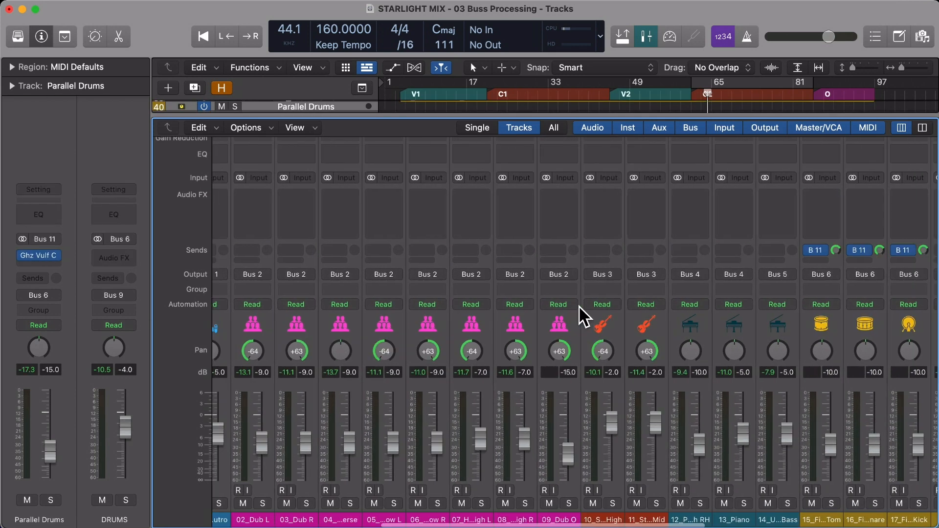
Step: Examine the settings of the Midside, Faraday Limiter and Gullfoss plug-ins on the SUB channel, closing their windows
{"action": "left_click", "coordinate": [236, 322]}
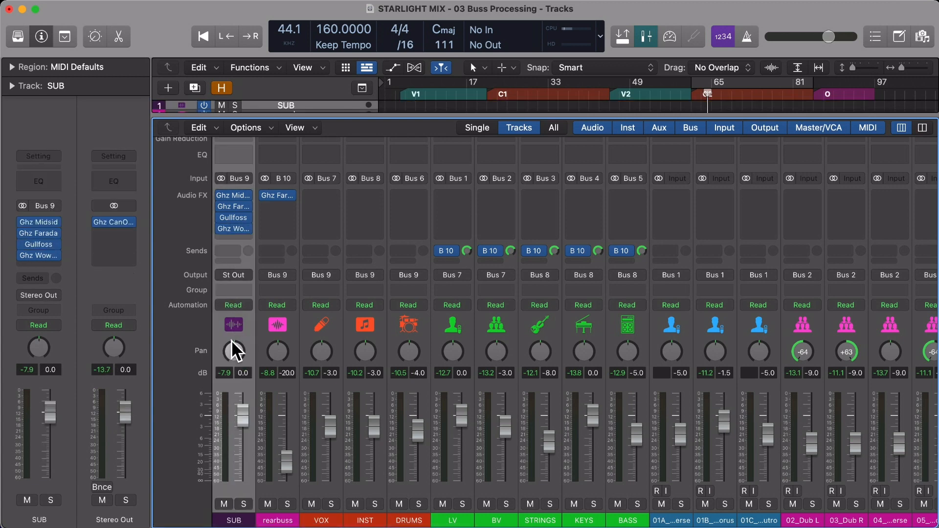
{"action": "left_click", "coordinate": [235, 193]}
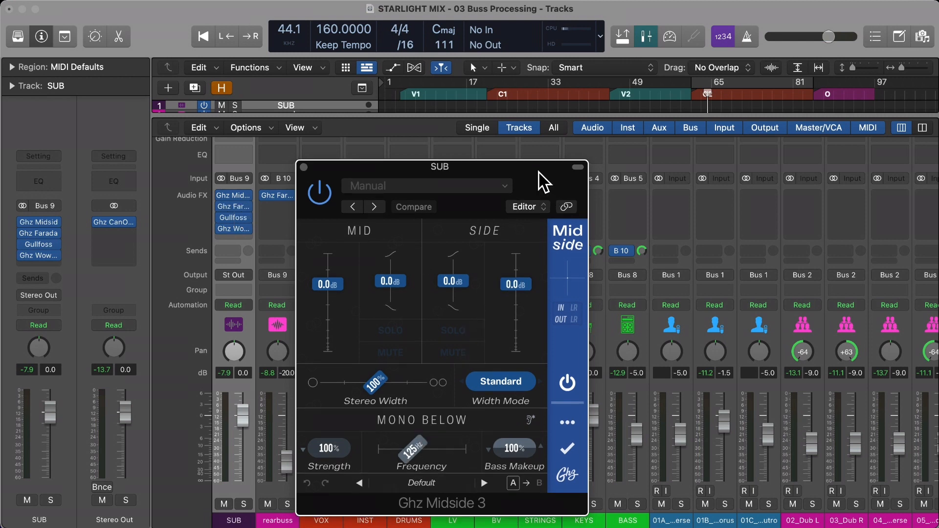
{"action": "left_click_drag", "start_coordinate": [541, 184], "coordinate": [695, 110]}
{"action": "left_click", "coordinate": [236, 206]}
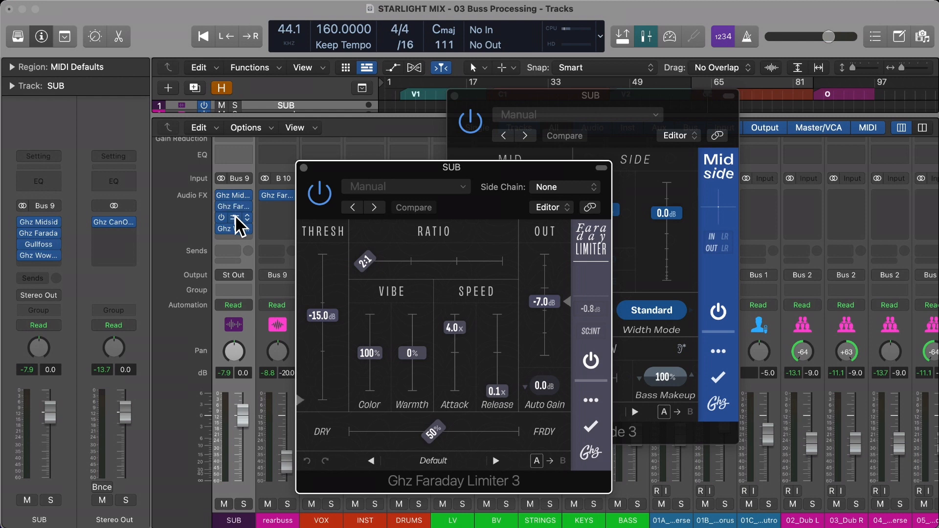
{"action": "left_click", "coordinate": [236, 217]}
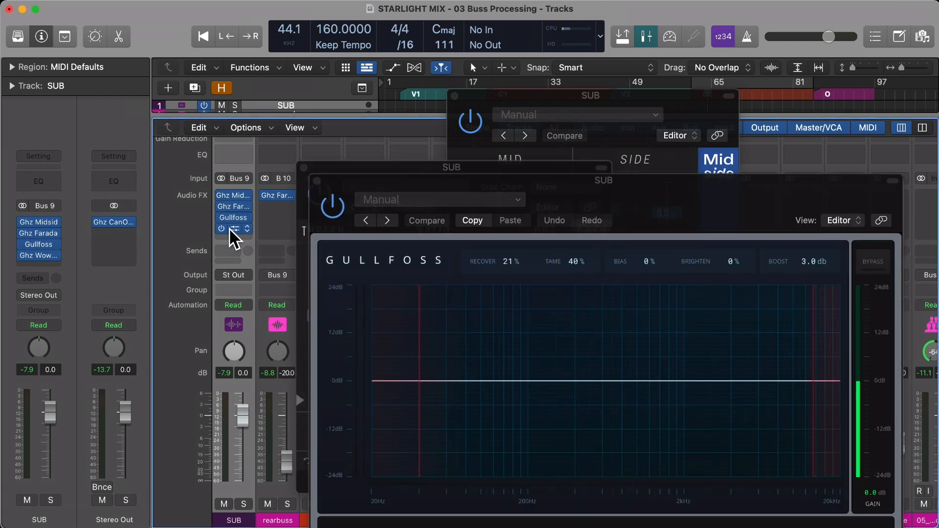
{"action": "left_click", "coordinate": [231, 227]}
{"action": "left_click", "coordinate": [330, 193]}
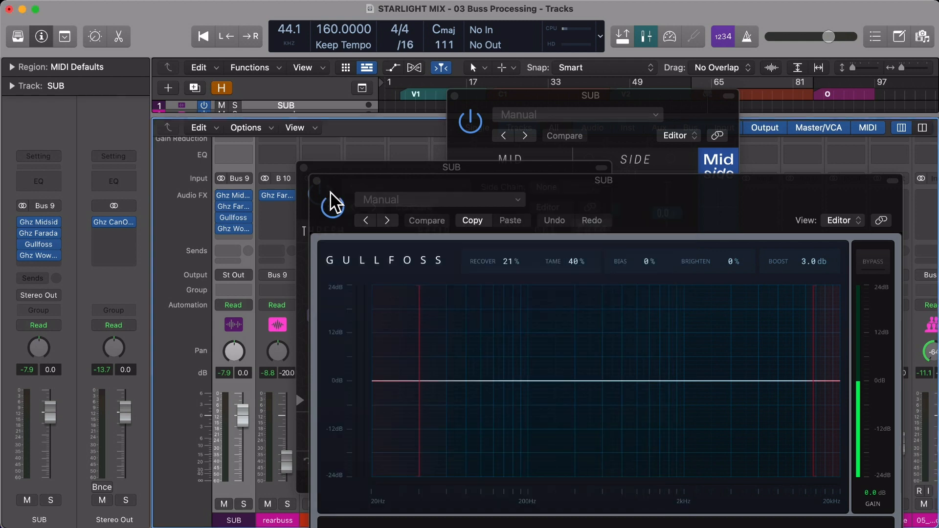
{"action": "left_click", "coordinate": [317, 181]}
{"action": "left_click", "coordinate": [305, 167]}
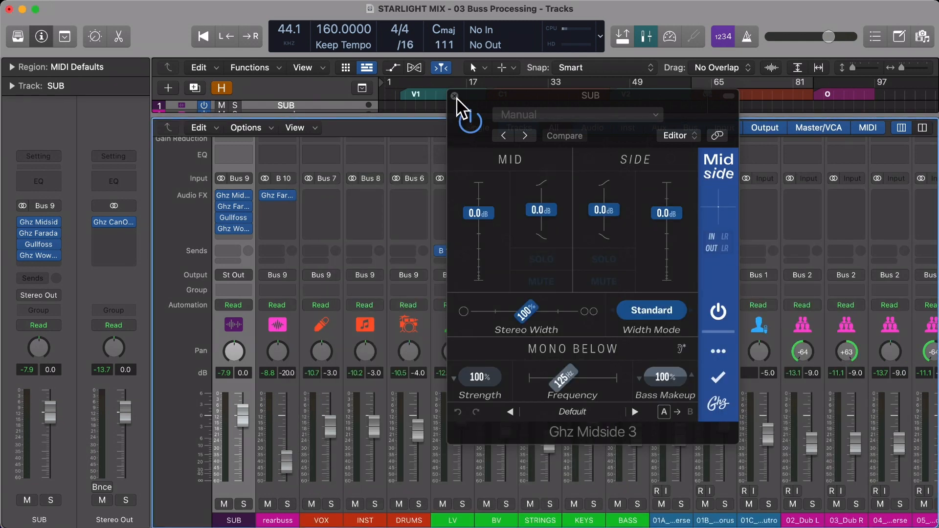
Step: Select the VOX, INST and DRUMS bus channels together in the mixer
{"action": "left_click", "coordinate": [314, 323]}
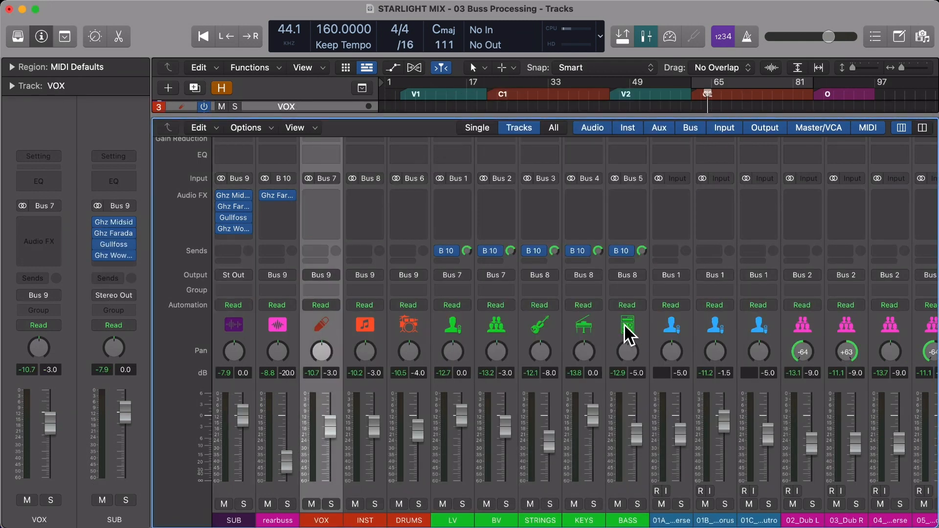
{"action": "left_click", "coordinate": [627, 324], "text": "shift"}
{"action": "left_click", "coordinate": [338, 327]}
{"action": "left_click", "coordinate": [416, 322], "text": "shift"}
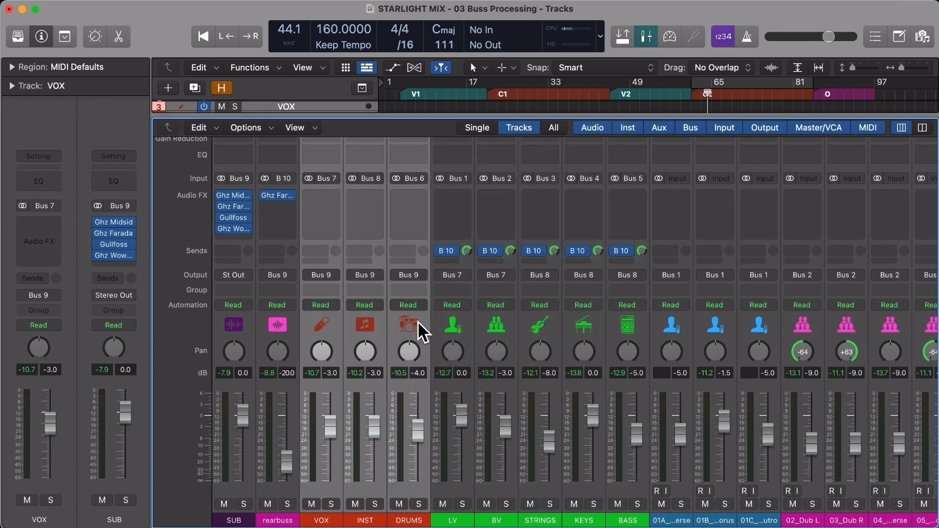
{"action": "left_click", "coordinate": [281, 324], "text": "shift"}
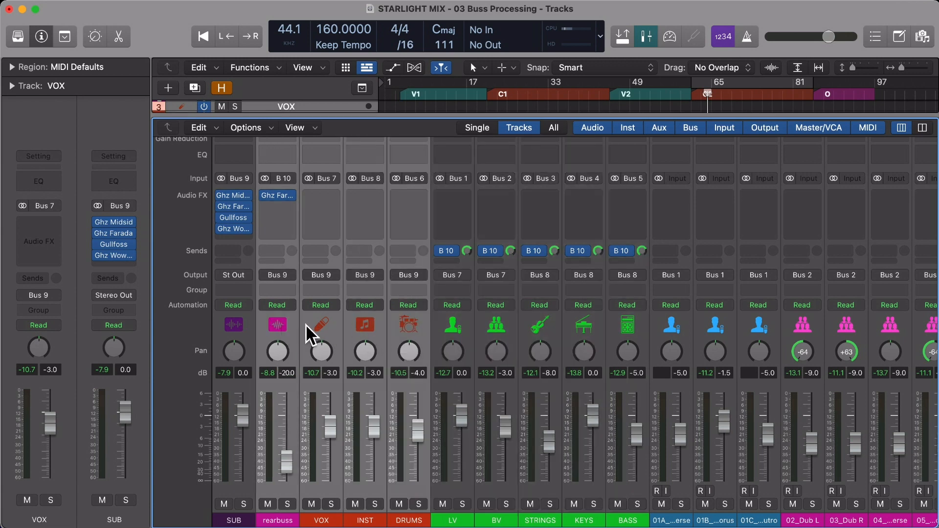
{"action": "left_click", "coordinate": [321, 324]}
{"action": "left_click", "coordinate": [411, 323], "text": "shift"}
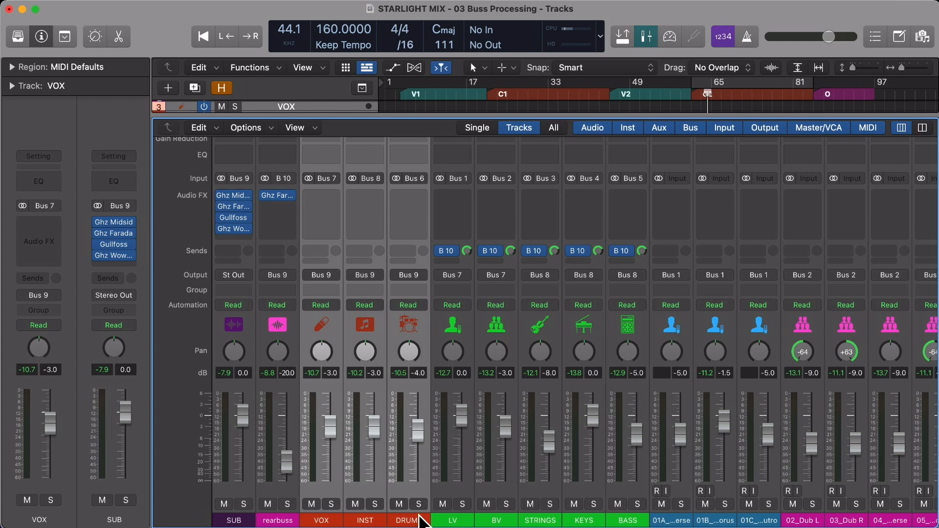
Step: Select the LV to BASS buses, the INST and VOX buses and the Parallel Drums channel in turn to review the bus groups
{"action": "left_click", "coordinate": [459, 322]}
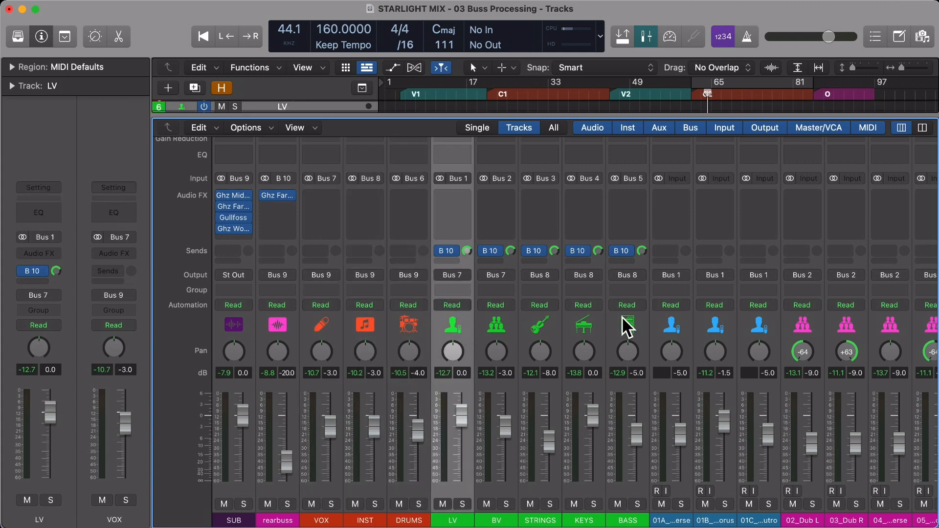
{"action": "left_click", "coordinate": [626, 320], "text": "shift"}
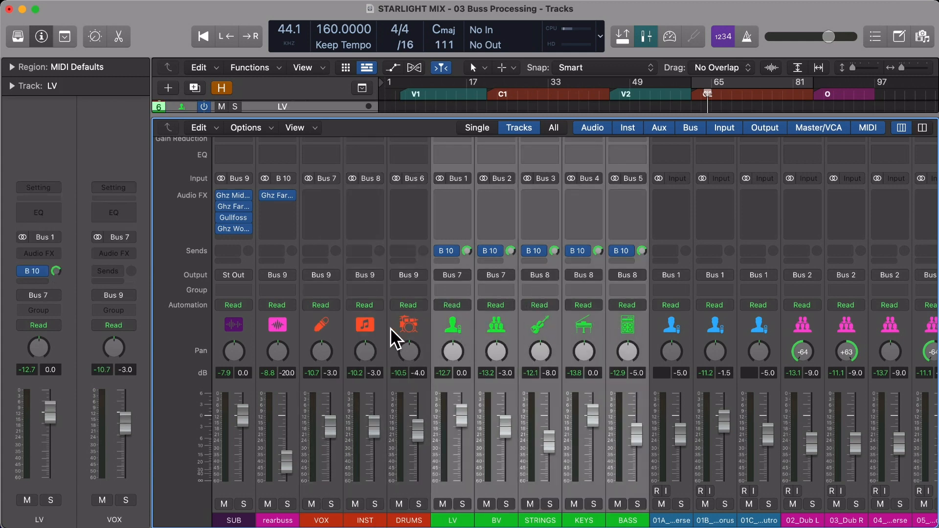
{"action": "left_click", "coordinate": [371, 324]}
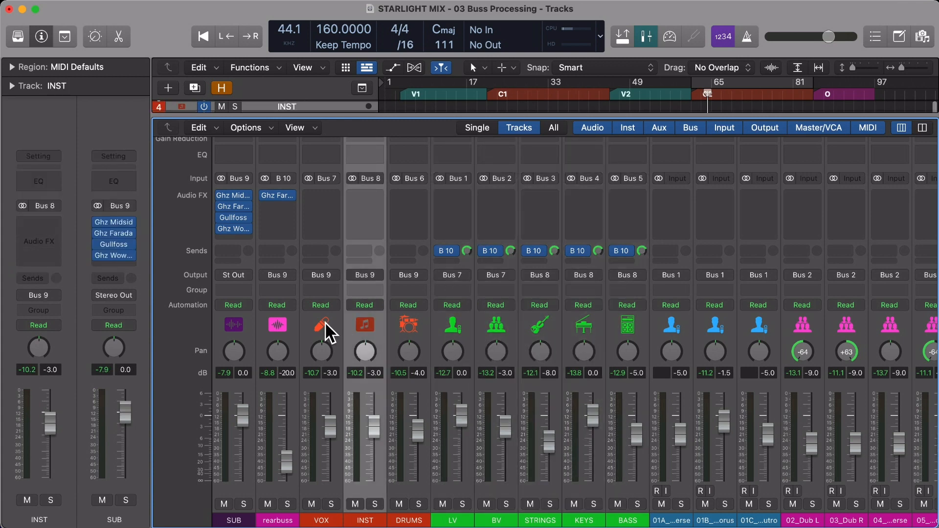
{"action": "left_click", "coordinate": [324, 322], "text": "shift"}
{"action": "scroll", "coordinate": [391, 335], "scroll_direction": "right", "scroll_amount": 15}
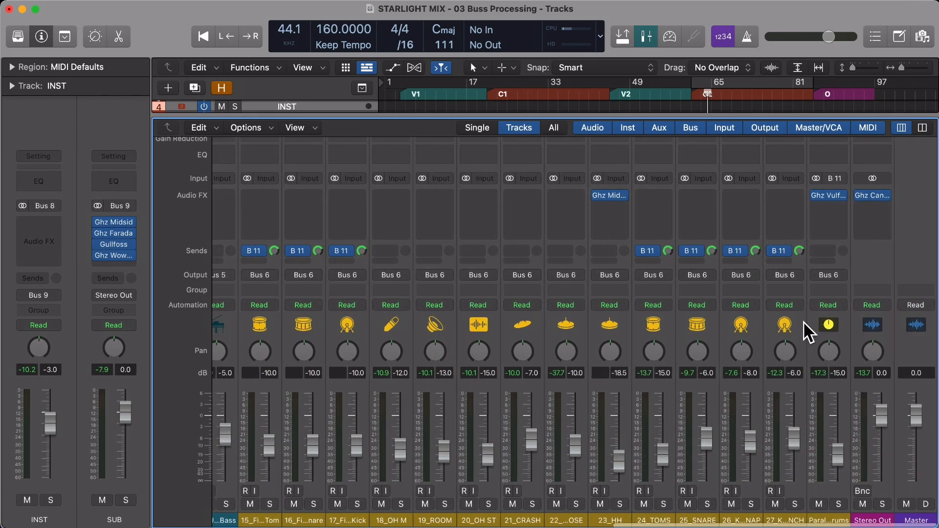
{"action": "left_click", "coordinate": [834, 324]}
{"action": "scroll", "coordinate": [265, 316], "scroll_direction": "left", "scroll_amount": 15}
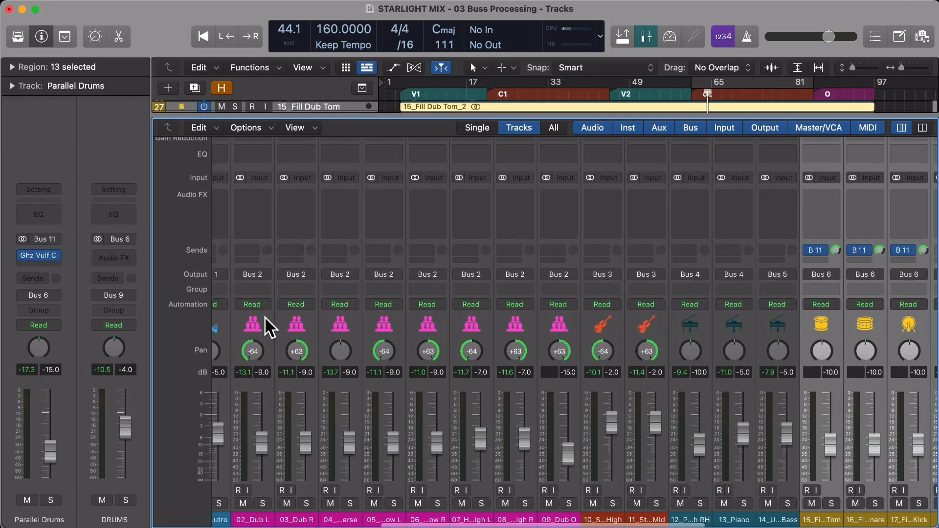
Step: Inspect the DRUMS, INST, VOX, LV and BV buses one by one and look over the individual track channels in the mixer
{"action": "left_click", "coordinate": [412, 321]}
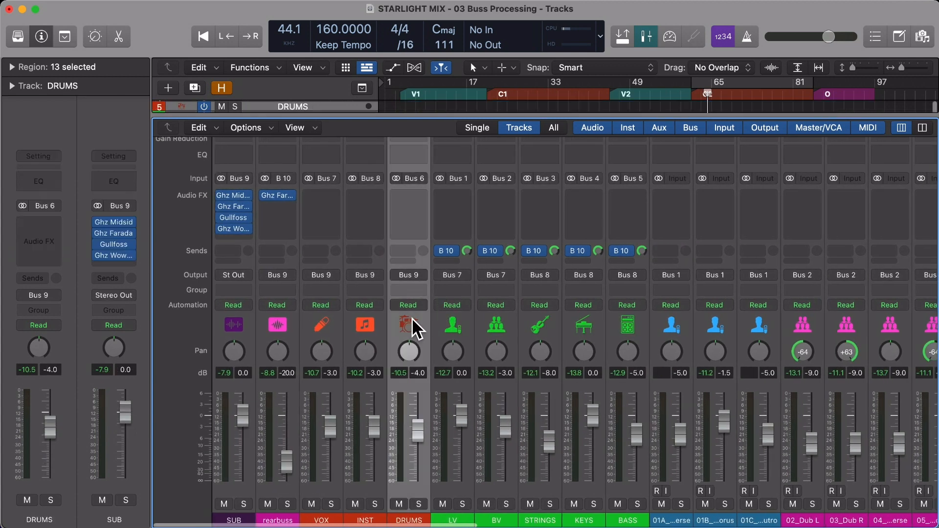
{"action": "left_click", "coordinate": [366, 320]}
{"action": "left_click", "coordinate": [321, 322]}
{"action": "left_click", "coordinate": [450, 323]}
{"action": "left_click", "coordinate": [497, 324]}
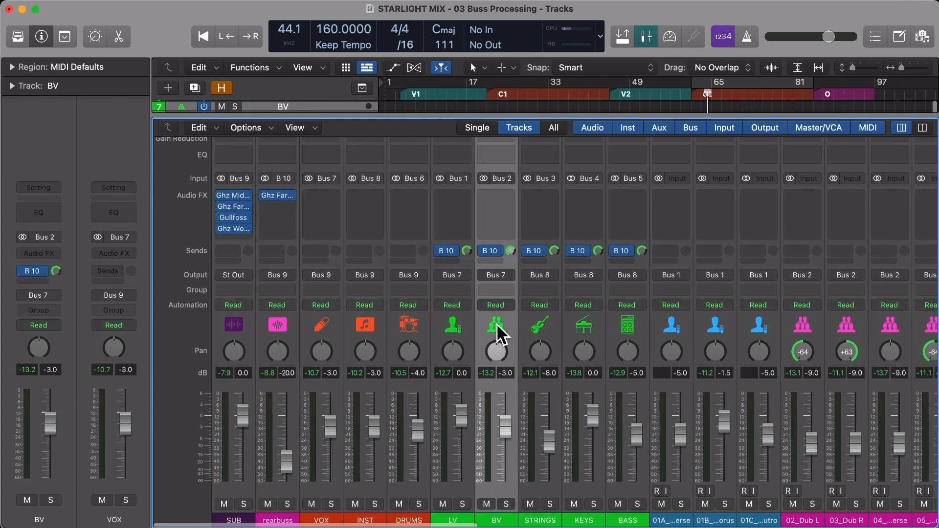
{"action": "scroll", "coordinate": [726, 350], "scroll_direction": "right", "scroll_amount": 2}
{"action": "scroll", "coordinate": [726, 350], "scroll_direction": "right", "scroll_amount": 20}
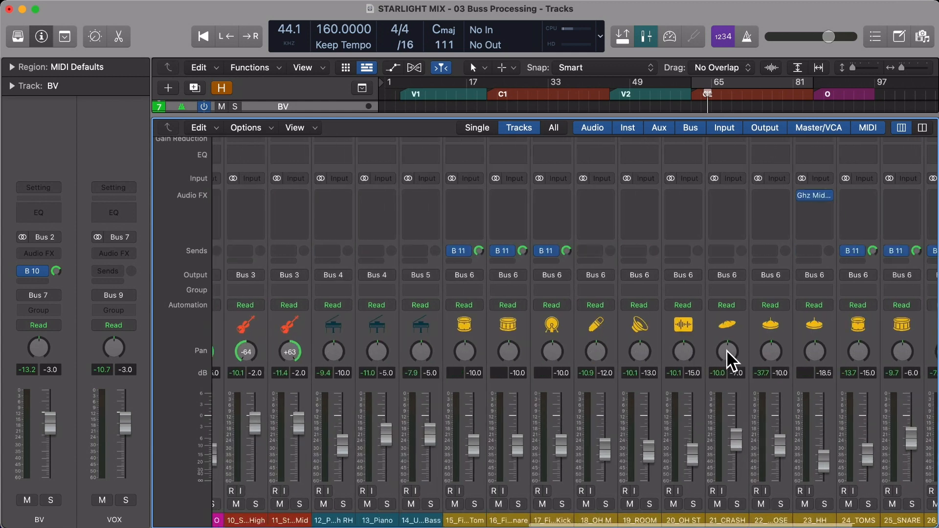
{"action": "scroll", "coordinate": [564, 356], "scroll_direction": "left", "scroll_amount": 15}
{"action": "scroll", "coordinate": [565, 356], "scroll_direction": "left", "scroll_amount": 5}
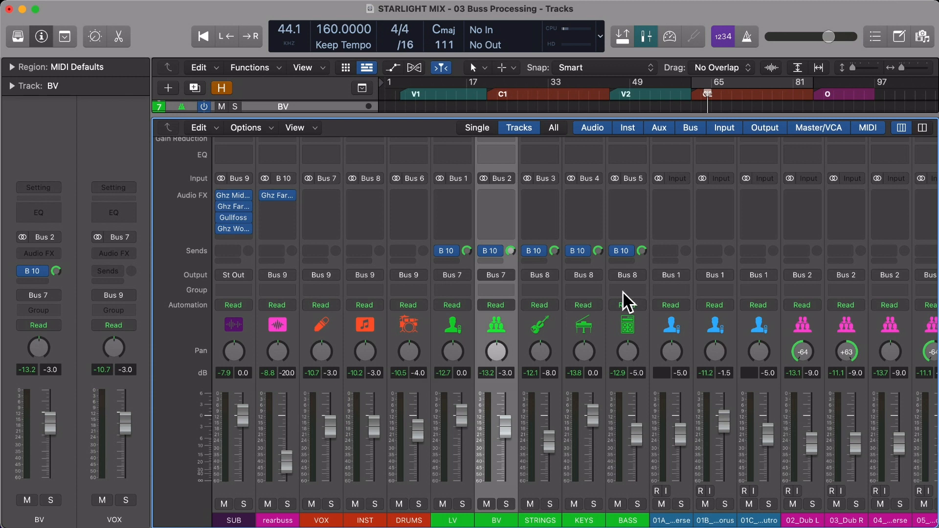
Step: Play the song from the start of the V1 section and set the 01A verse vocal channel's level to -4 dB
{"action": "key", "text": "alt+period"}
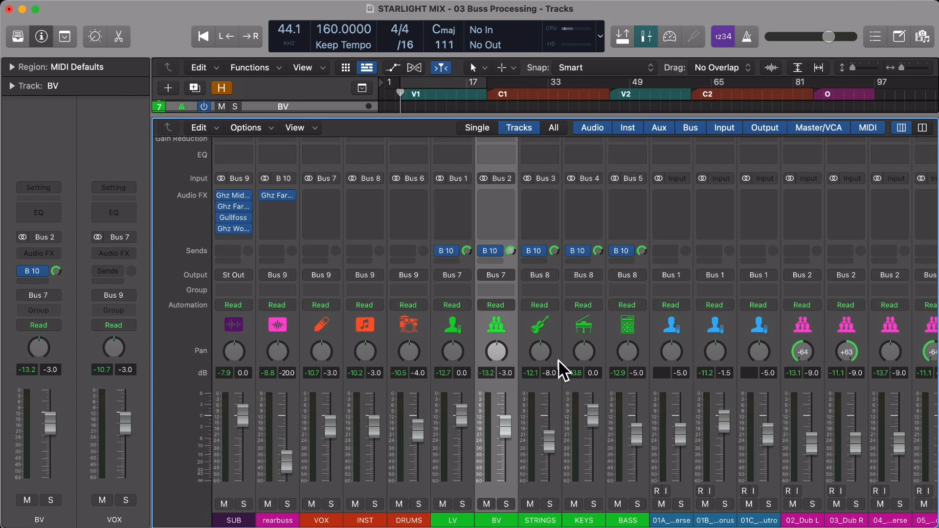
{"action": "key", "text": "space"}
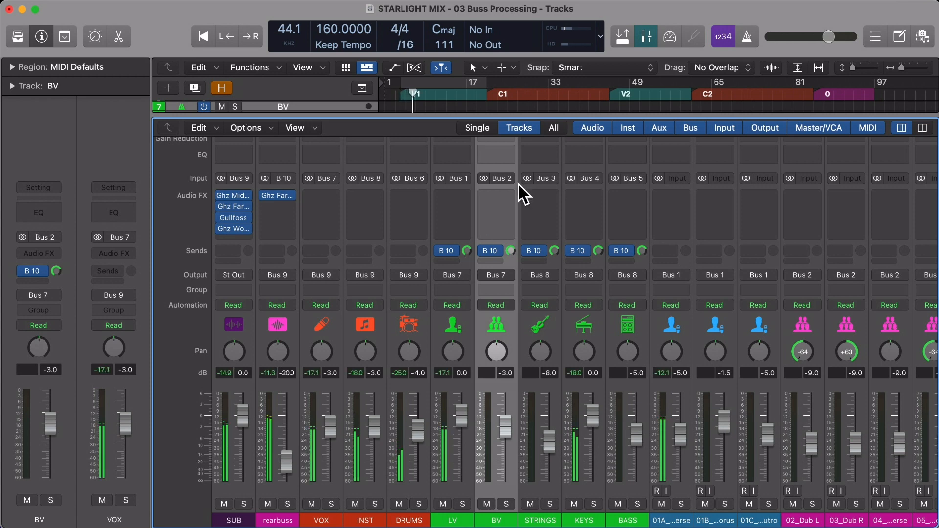
{"action": "scroll", "coordinate": [493, 352], "scroll_direction": "right", "scroll_amount": 2}
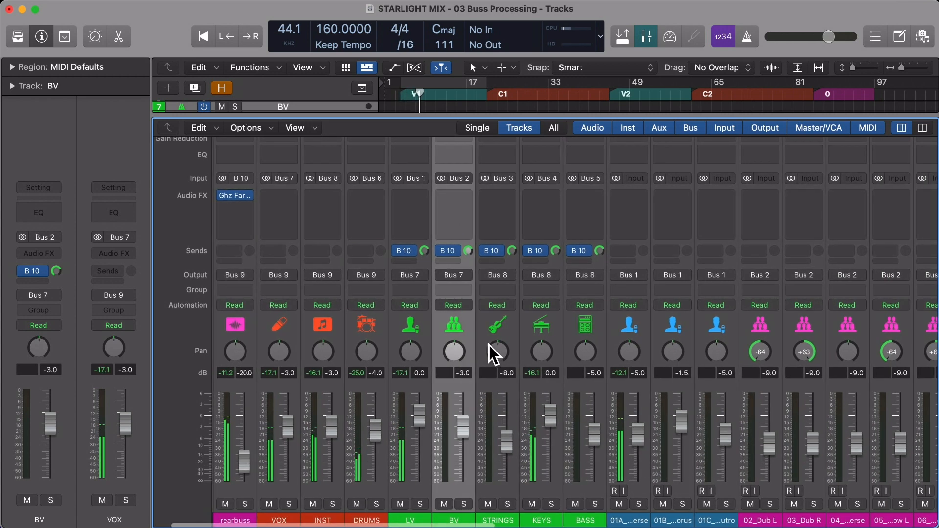
{"action": "scroll", "coordinate": [493, 353], "scroll_direction": "right", "scroll_amount": 6}
{"action": "scroll", "coordinate": [489, 344], "scroll_direction": "right", "scroll_amount": 1}
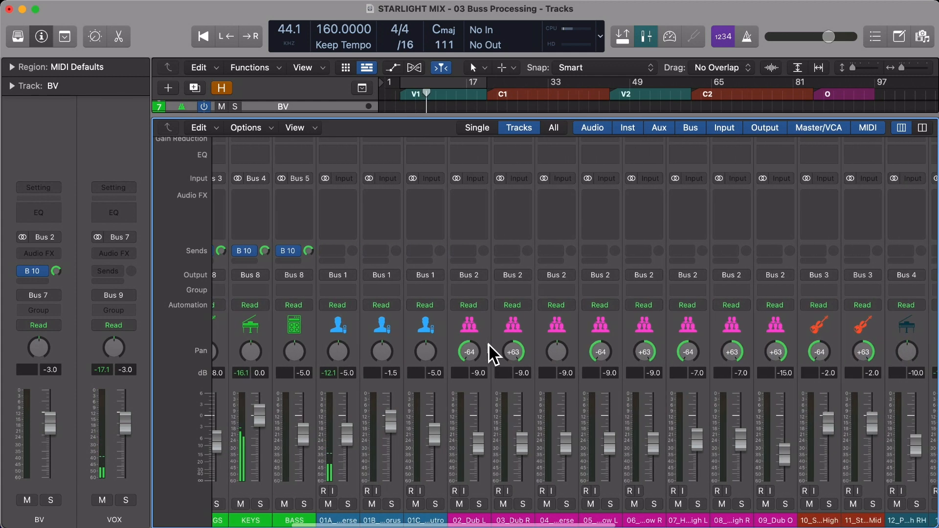
{"action": "double_click", "coordinate": [348, 372]}
{"action": "type", "text": "-4"}
{"action": "key", "text": "Return"}
Step: Raise the 23_HH hi-hat channel's level to -17.0 dB during playback
{"action": "scroll", "coordinate": [600, 353], "scroll_direction": "right", "scroll_amount": 17}
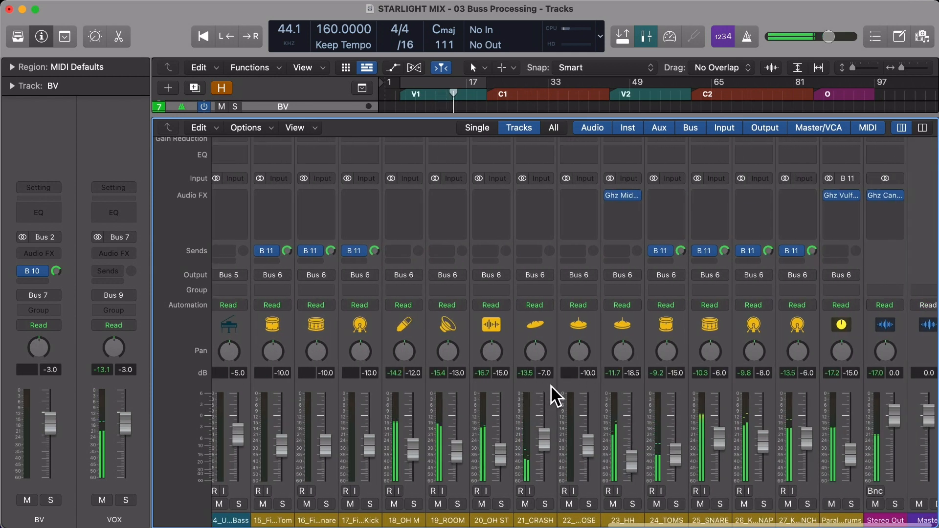
{"action": "left_click_drag", "start_coordinate": [630, 457], "coordinate": [630, 454]}
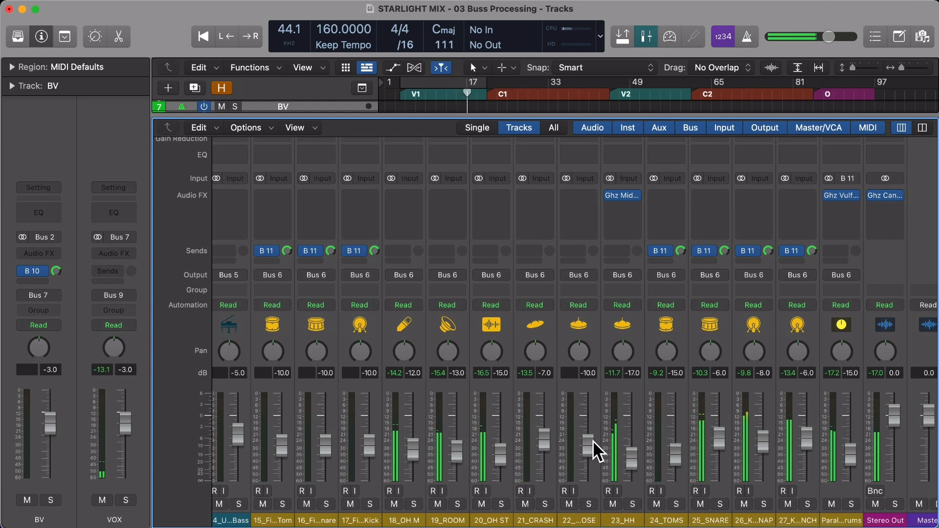
{"action": "scroll", "coordinate": [593, 441], "scroll_direction": "left", "scroll_amount": 10}
{"action": "scroll", "coordinate": [593, 441], "scroll_direction": "left", "scroll_amount": 10}
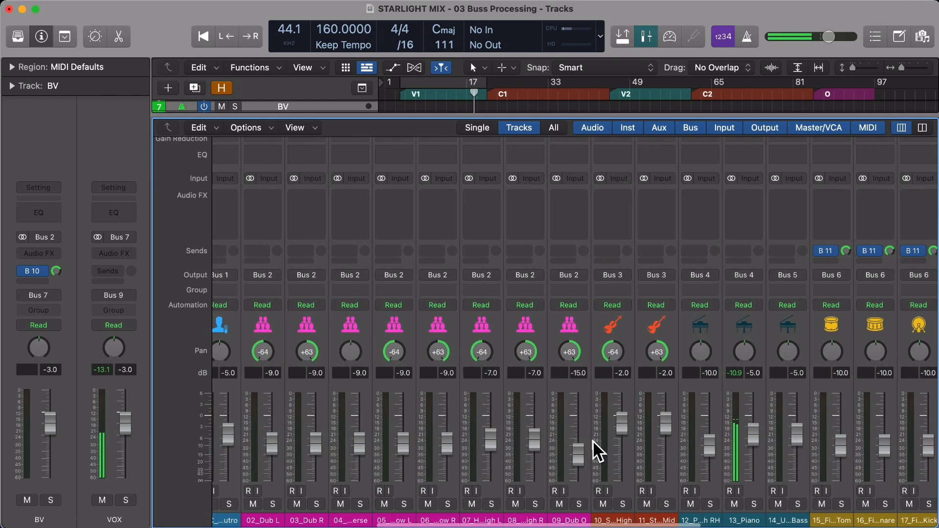
Step: Listen to the 13_Piano channel and the 14 bass channel individually in solo, and clear the solo
{"action": "scroll", "coordinate": [645, 404], "scroll_direction": "right", "scroll_amount": 10}
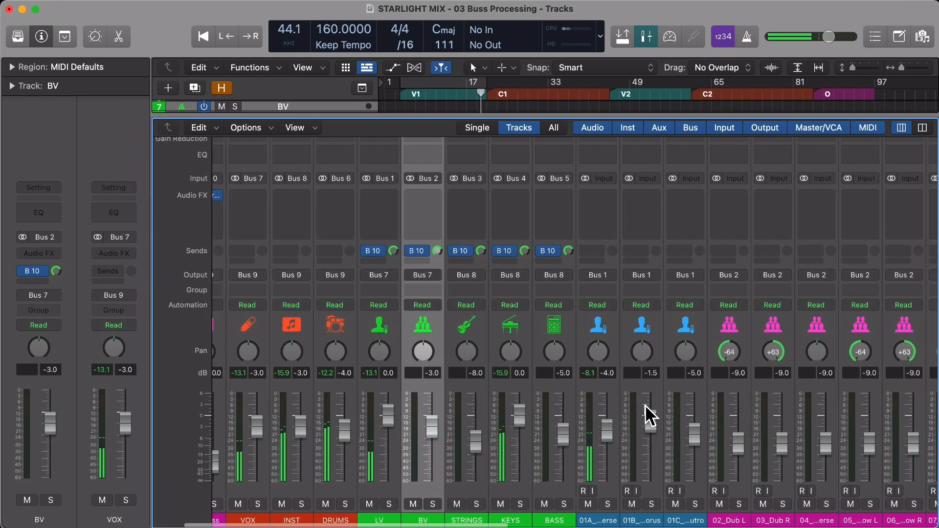
{"action": "scroll", "coordinate": [644, 405], "scroll_direction": "right", "scroll_amount": 2}
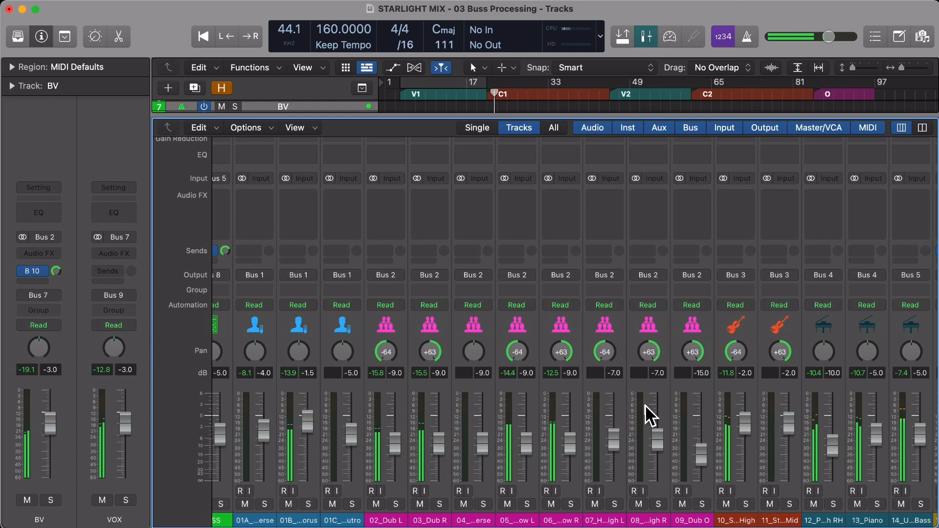
{"action": "scroll", "coordinate": [732, 380], "scroll_direction": "right", "scroll_amount": 10}
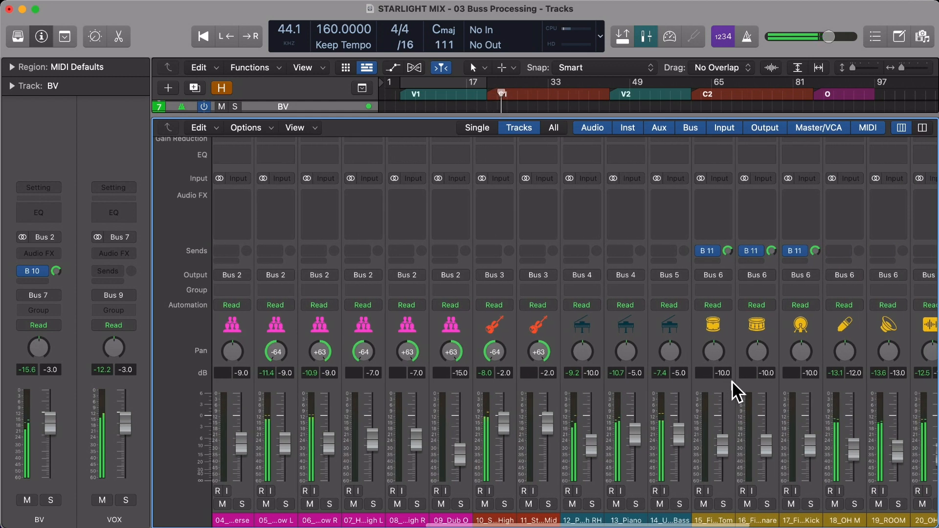
{"action": "left_click", "coordinate": [636, 504]}
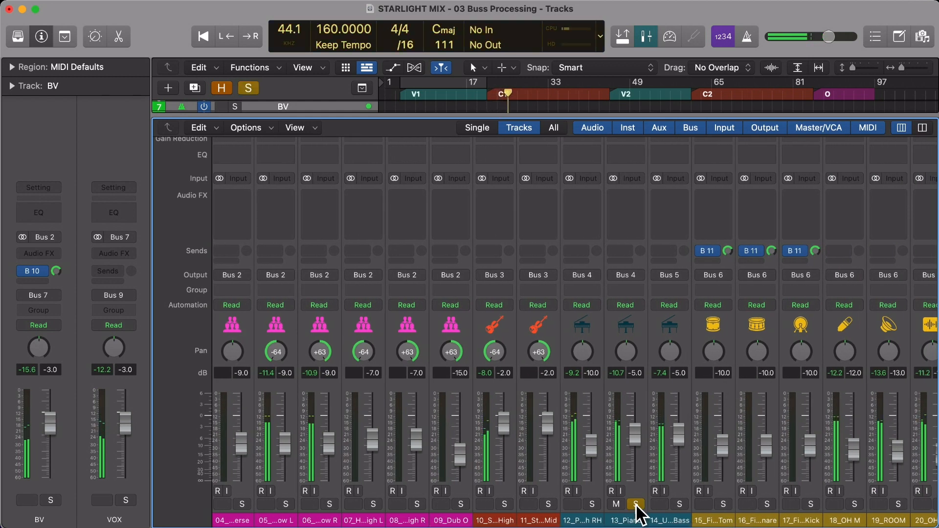
{"action": "left_click", "coordinate": [680, 504], "text": "alt"}
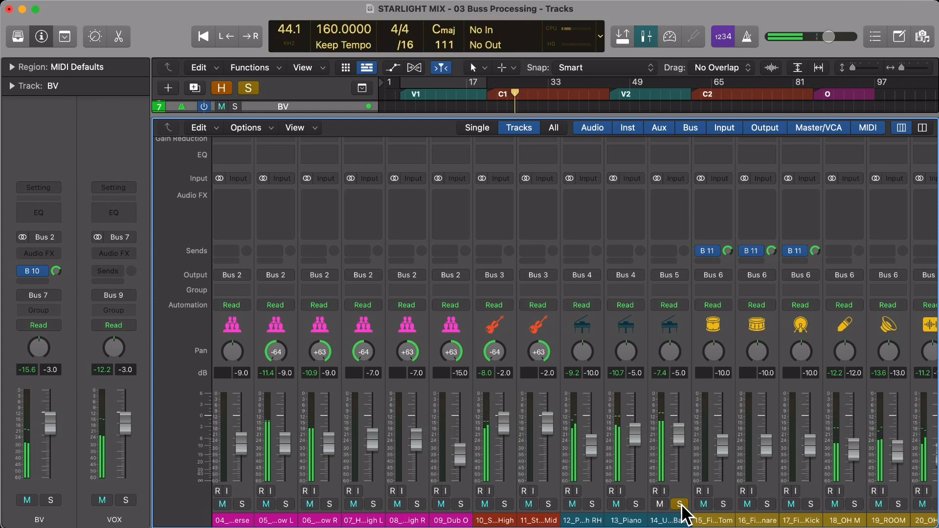
{"action": "left_click", "coordinate": [680, 503]}
Step: Lower the 14 bass channel's level to -7.0 dB by ear, and readjust it to -6.0 dB
{"action": "left_click_drag", "start_coordinate": [679, 436], "coordinate": [681, 439]}
{"action": "scroll", "coordinate": [550, 421], "scroll_direction": "left", "scroll_amount": 5}
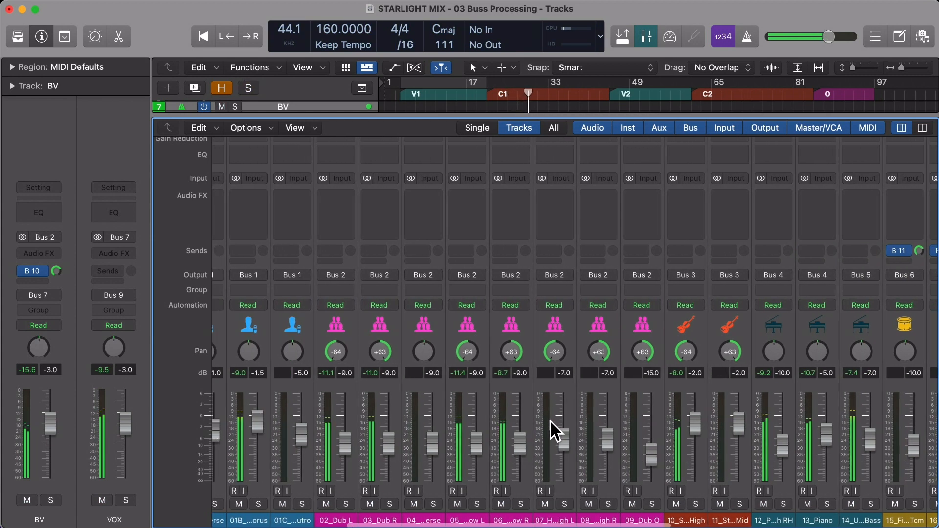
{"action": "double_click", "coordinate": [871, 372]}
{"action": "key", "text": "Return"}
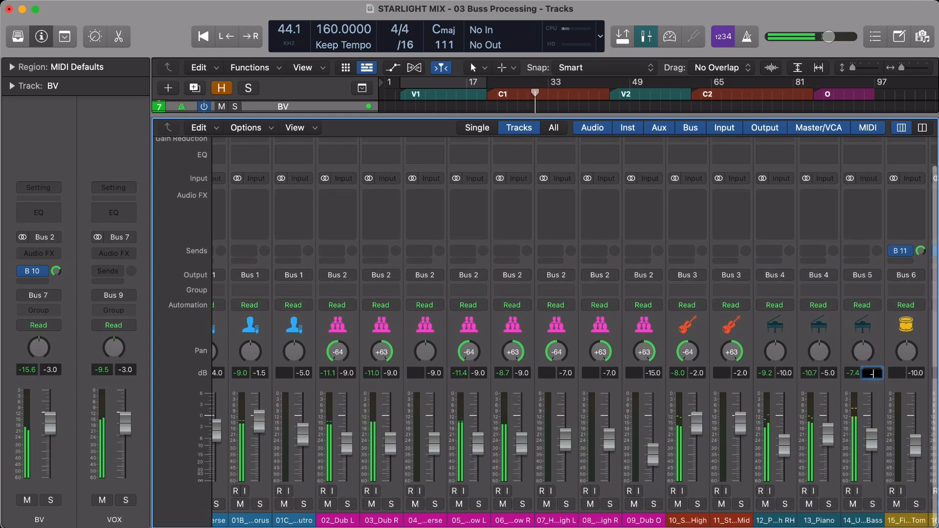
Step: Try setting the 02_Dub L, 03_Dub R and the two low backing vocal channels (05 and 06) together to a level of -7 dB
{"action": "scroll", "coordinate": [695, 356], "scroll_direction": "left", "scroll_amount": 6}
{"action": "scroll", "coordinate": [695, 356], "scroll_direction": "right", "scroll_amount": 6}
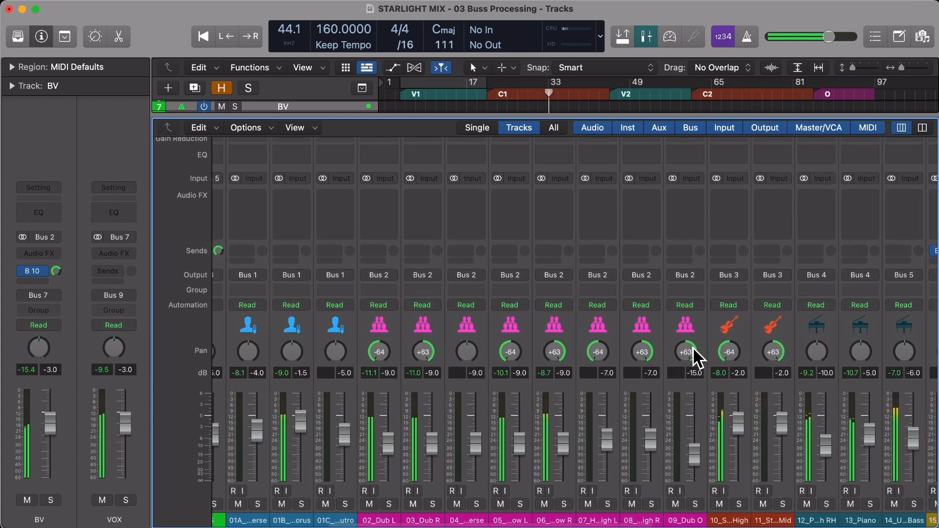
{"action": "left_click", "coordinate": [384, 330]}
{"action": "left_click", "coordinate": [419, 325], "text": "super"}
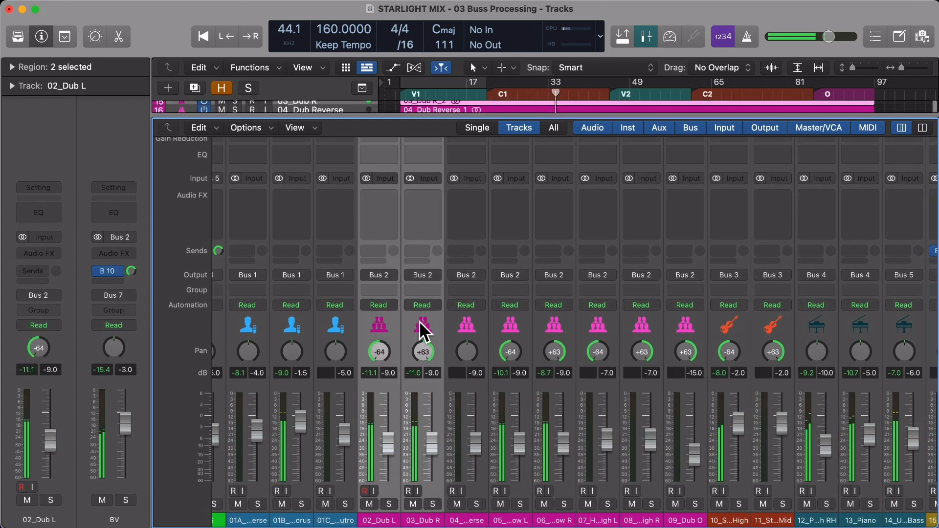
{"action": "left_click", "coordinate": [509, 325], "text": "super"}
{"action": "left_click", "coordinate": [555, 327], "text": "super"}
{"action": "double_click", "coordinate": [388, 372]}
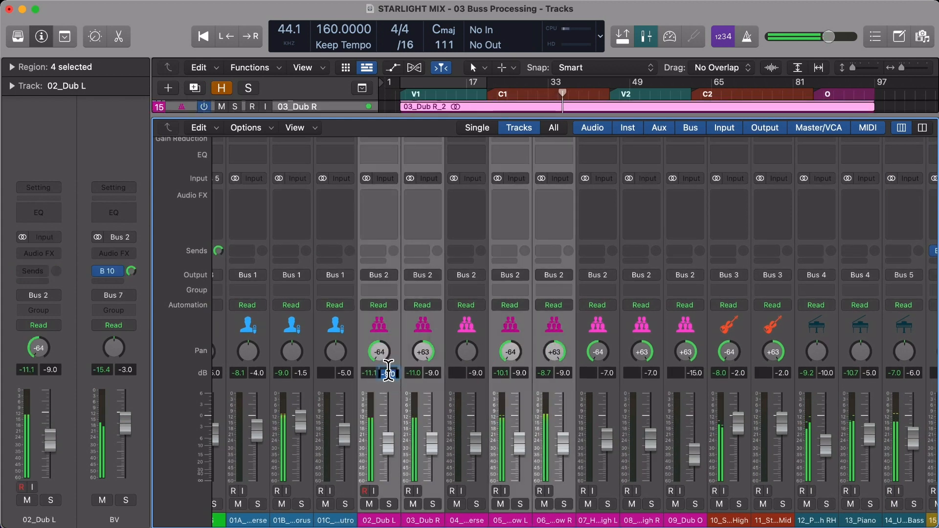
{"action": "type", "text": "-7"}
{"action": "key", "text": "Return"}
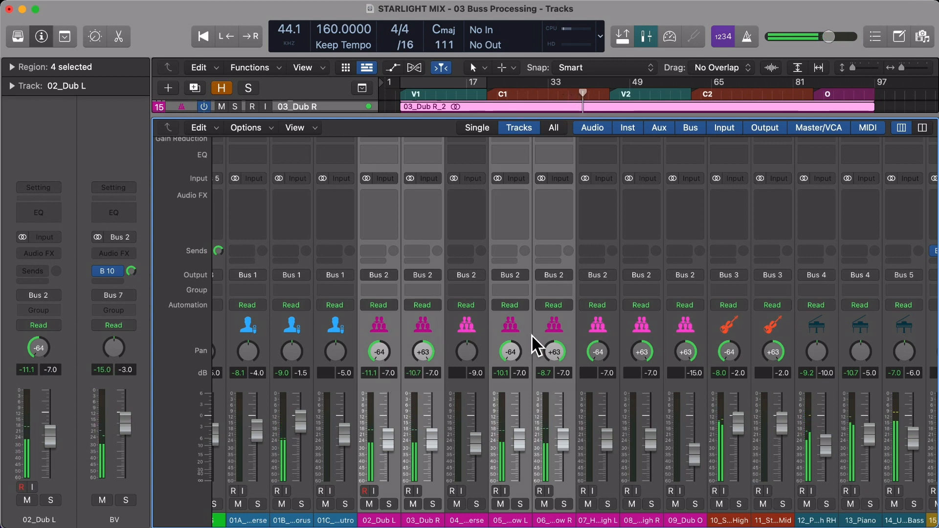
Step: Select the 04_Dub Reverse, 07, 08 and 09_Dub O channels together, and undo the level change on the other backing vocals
{"action": "left_click", "coordinate": [477, 326]}
{"action": "left_click", "coordinate": [616, 324], "text": "super"}
{"action": "left_click", "coordinate": [638, 323], "text": "super"}
{"action": "left_click", "coordinate": [676, 322], "text": "super"}
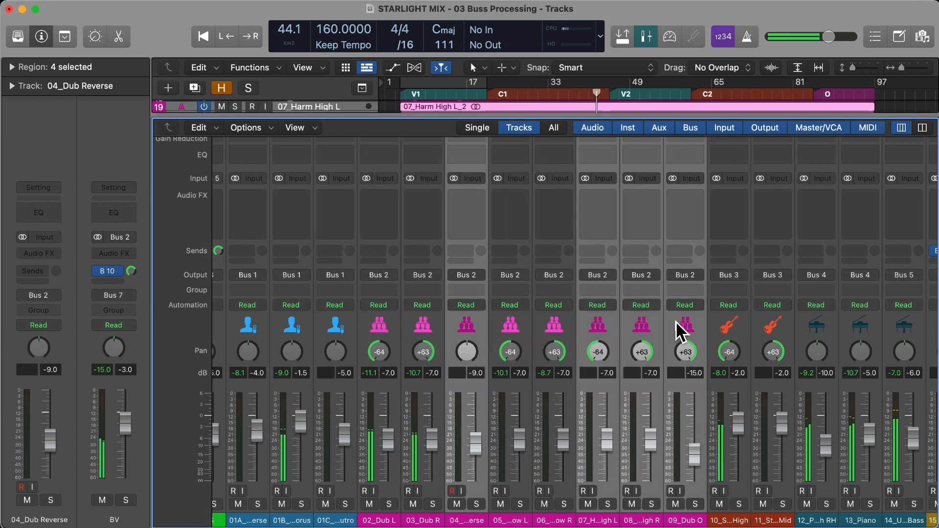
{"action": "scroll", "coordinate": [462, 386], "scroll_direction": "left", "scroll_amount": 10}
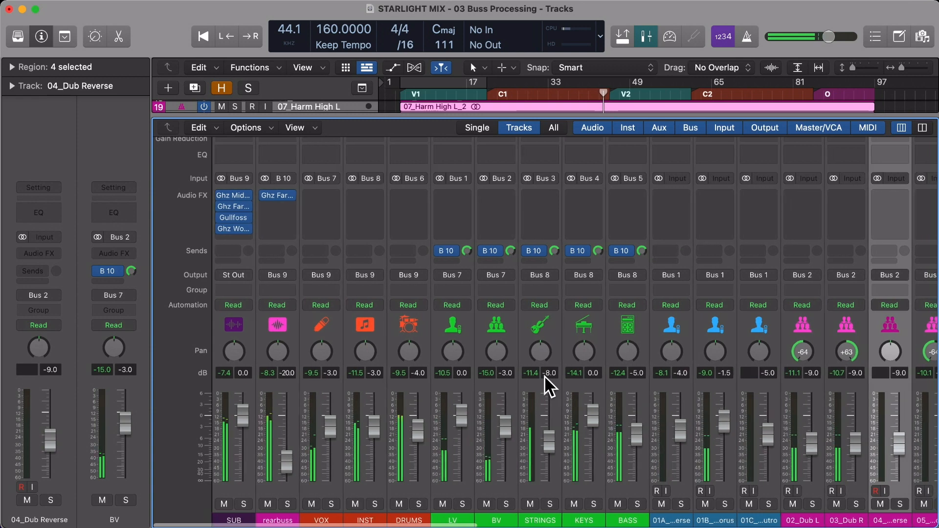
Step: Raise the level of the BV bus channel to -1.5 dB
{"action": "left_click", "coordinate": [503, 425]}
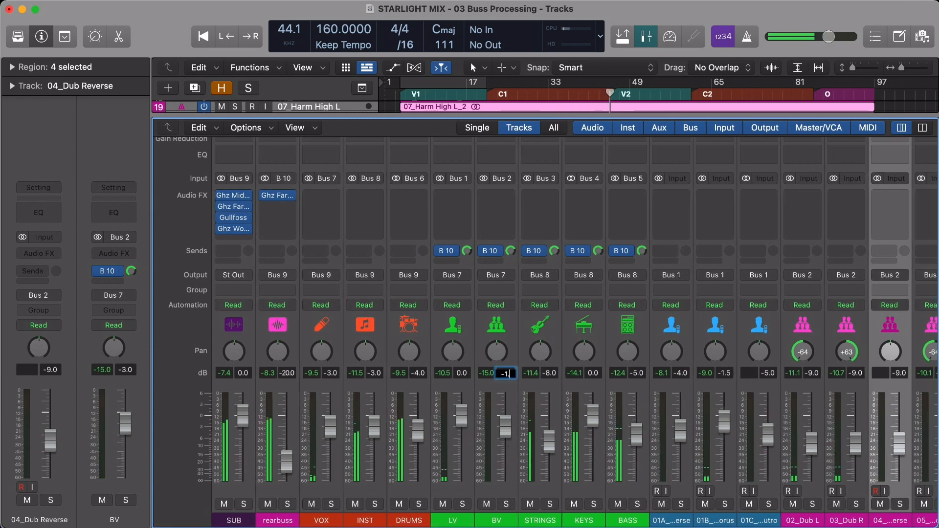
{"action": "left_click_drag", "start_coordinate": [503, 424], "coordinate": [502, 419]}
{"action": "scroll", "coordinate": [610, 343], "scroll_direction": "right", "scroll_amount": 10}
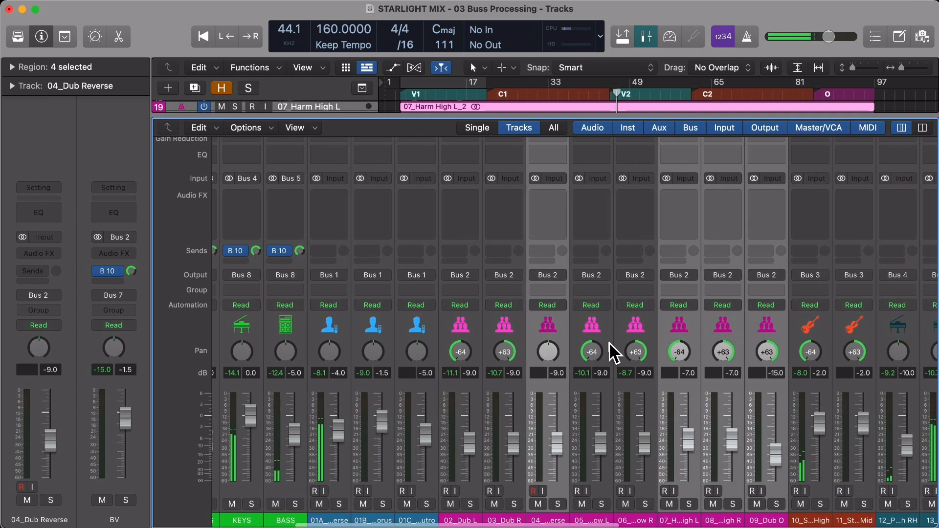
Step: Select both kick channels and lower 26_KICK SNAP to -9.0 dB and 27_KICK PUNCH to -7.0 dB
{"action": "scroll", "coordinate": [611, 351], "scroll_direction": "right", "scroll_amount": 3}
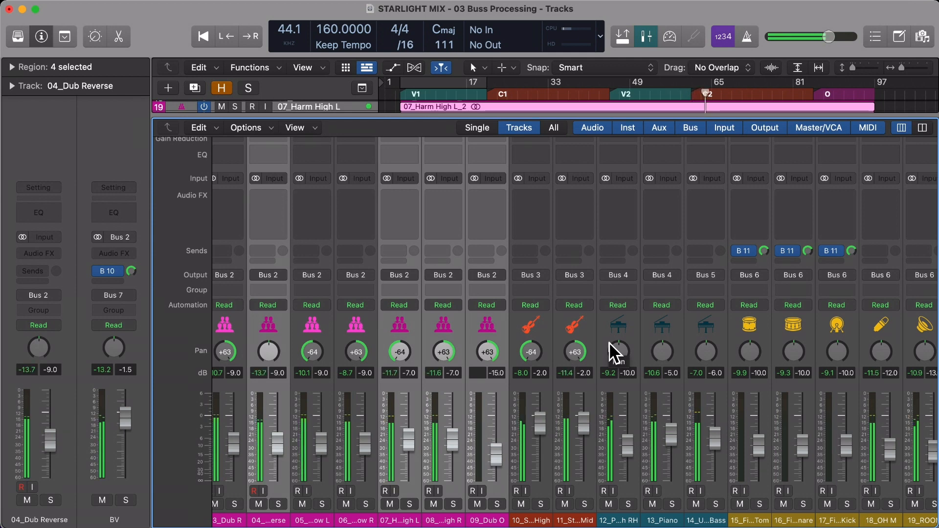
{"action": "scroll", "coordinate": [609, 342], "scroll_direction": "right", "scroll_amount": 10}
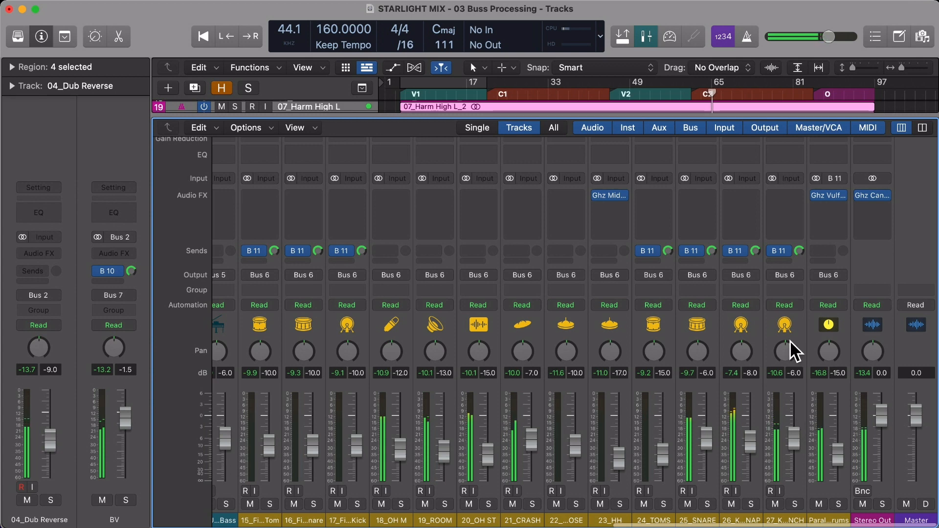
{"action": "left_click", "coordinate": [751, 330]}
{"action": "left_click", "coordinate": [782, 337], "text": "shift"}
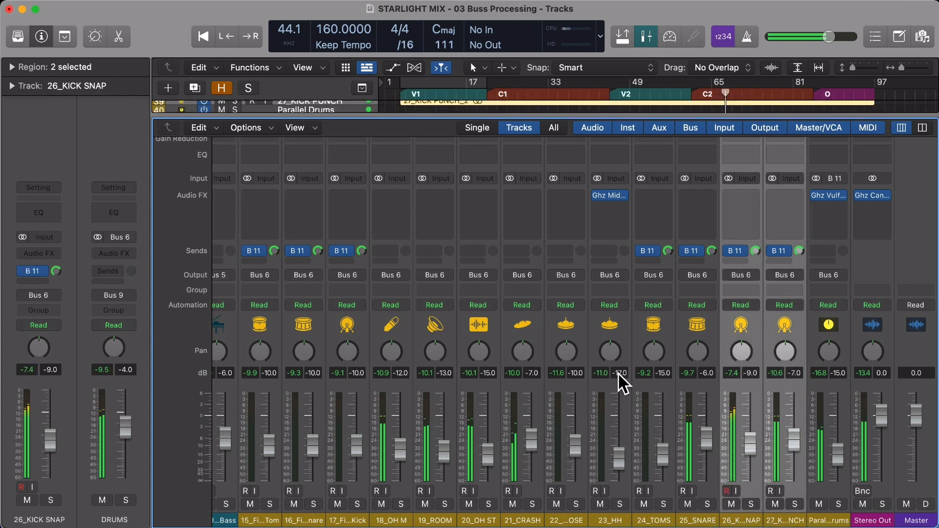
{"action": "scroll", "coordinate": [618, 371], "scroll_direction": "left", "scroll_amount": 15}
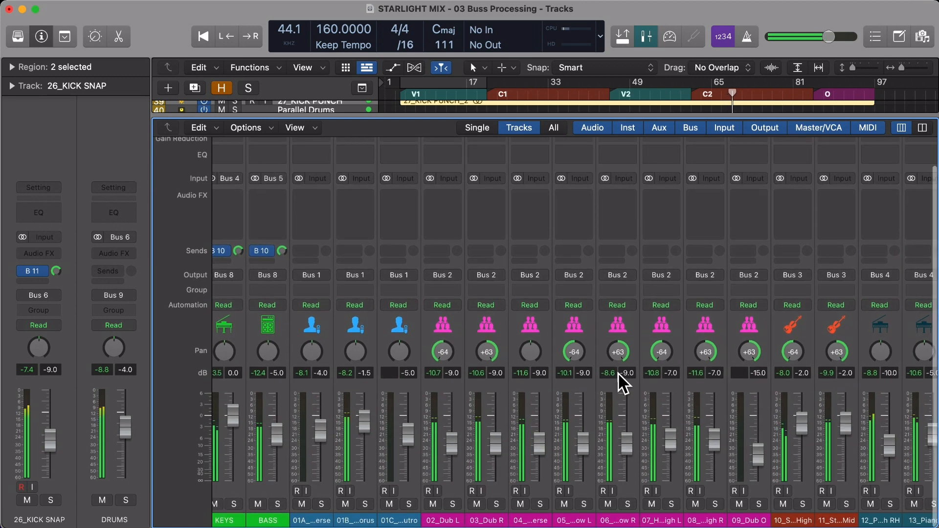
Step: Raise 26_KICK SNAP to -8.0 dB and 27_KICK PUNCH to -6.0 dB during playback
{"action": "scroll", "coordinate": [618, 372], "scroll_direction": "left", "scroll_amount": 3}
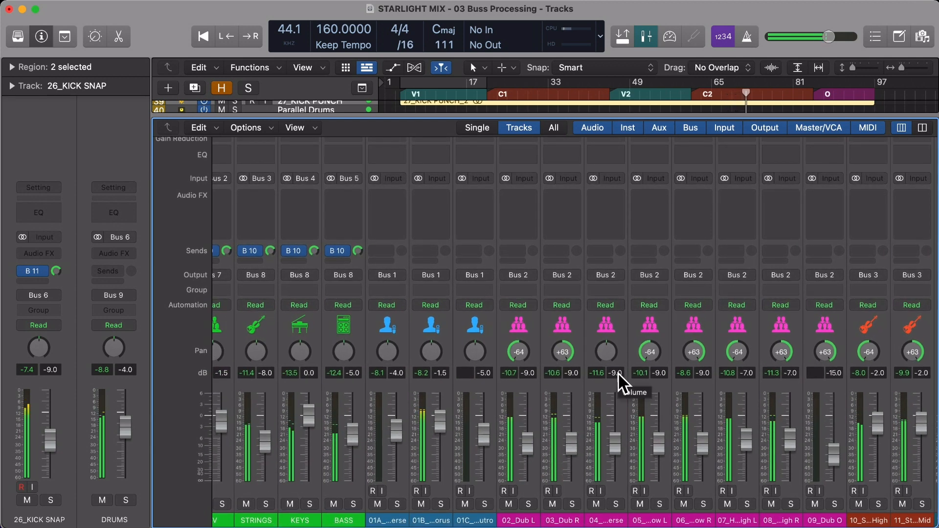
{"action": "scroll", "coordinate": [618, 371], "scroll_direction": "right", "scroll_amount": 15}
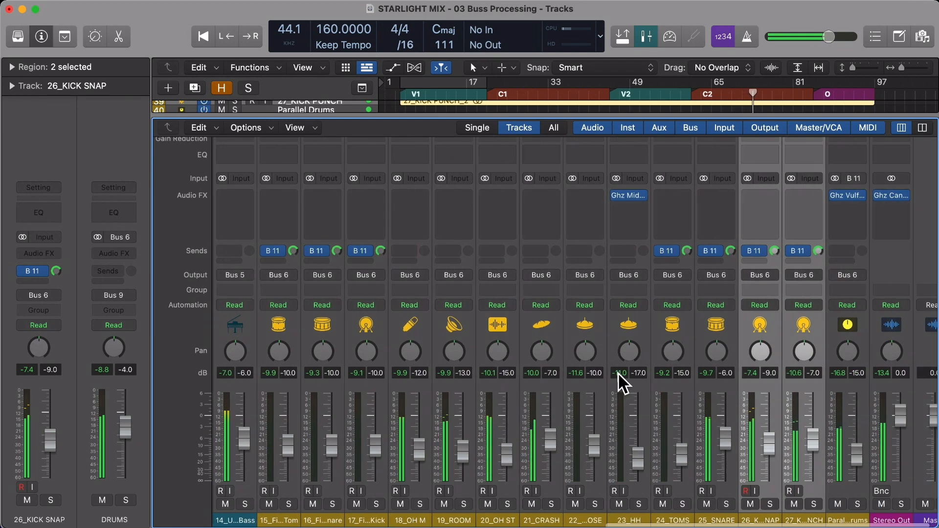
{"action": "scroll", "coordinate": [766, 388], "scroll_direction": "left", "scroll_amount": 15}
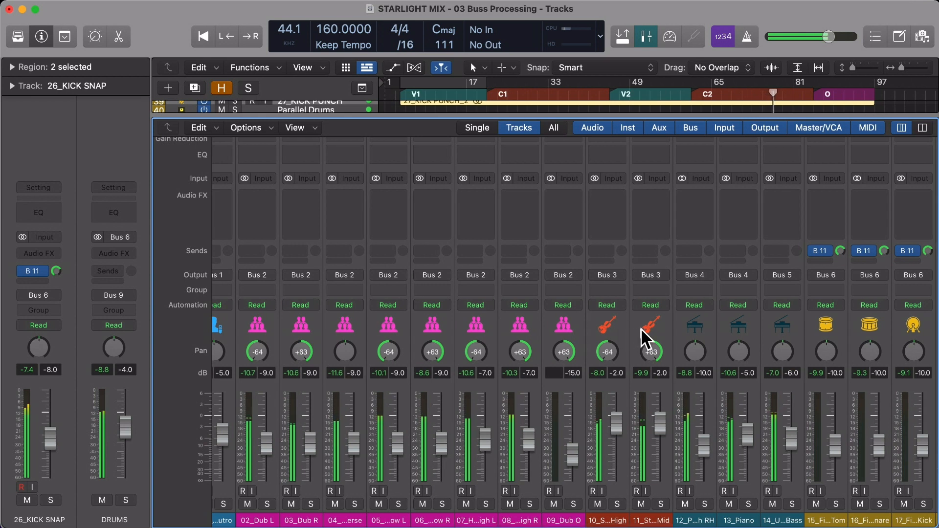
Step: Mute and unmute 10_Strings High and 11_Strings Mid in turn to hear their contribution to the mix
{"action": "left_click", "coordinate": [603, 504]}
{"action": "left_click", "coordinate": [598, 504]}
{"action": "left_click", "coordinate": [641, 504]}
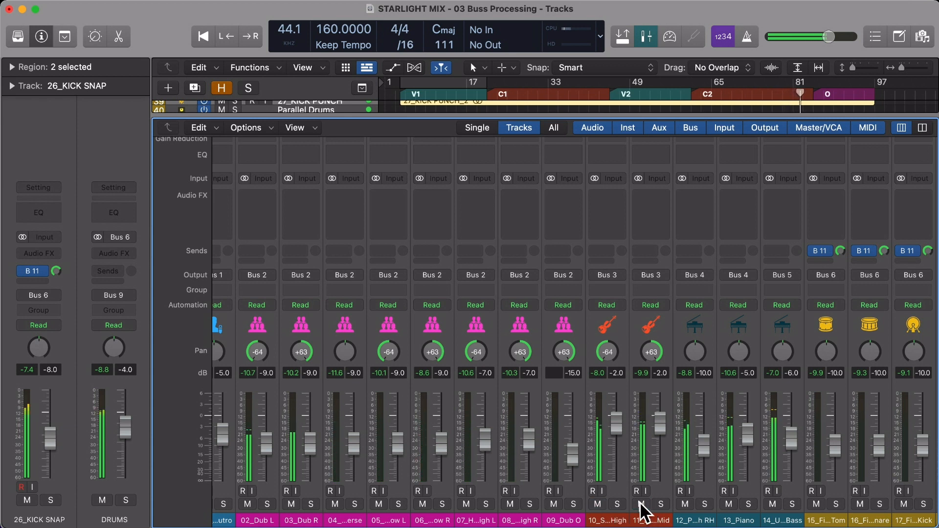
{"action": "left_click", "coordinate": [641, 503]}
Step: Try lowering the 09_Dub O channel to -18 dB and replay the outro
{"action": "scroll", "coordinate": [506, 375], "scroll_direction": "left", "scroll_amount": 4}
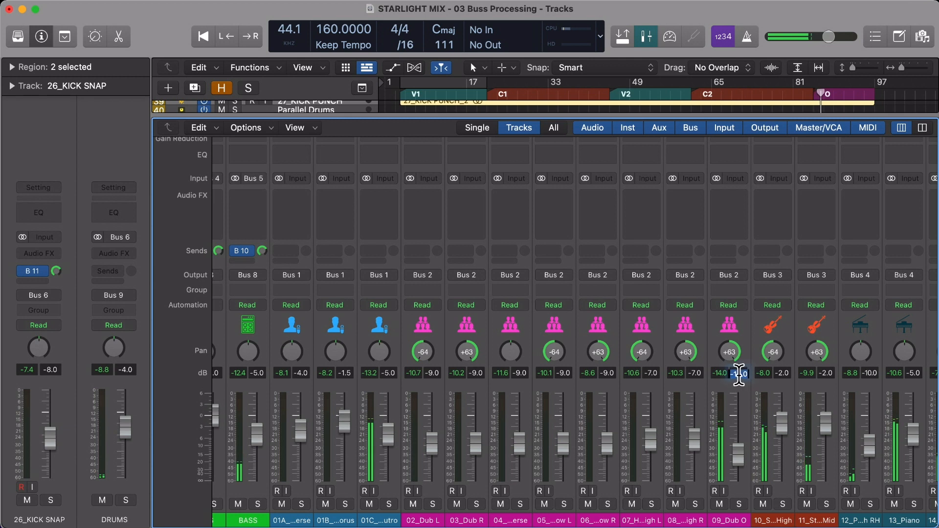
{"action": "type", "text": "-18"}
{"action": "key", "text": "Return"}
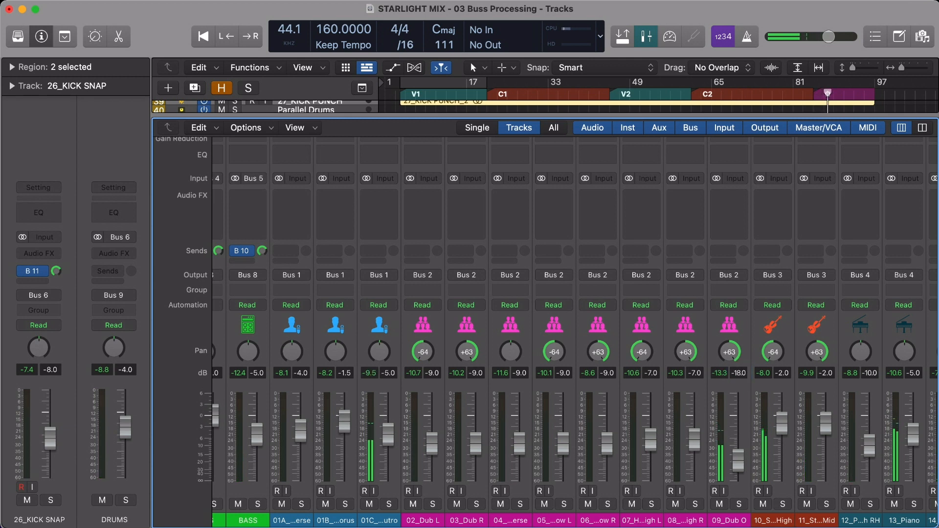
{"action": "key", "text": "alt+comma"}
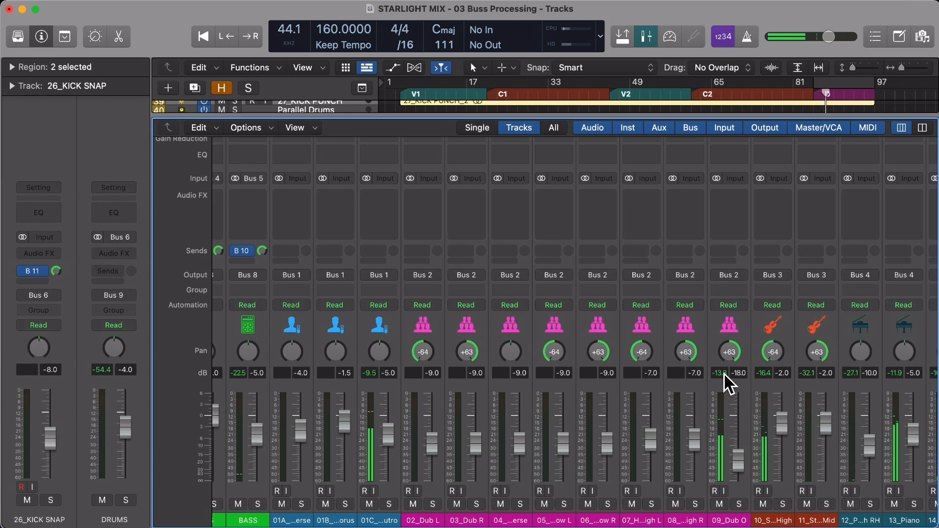
Step: Set the 09_Dub O channel's level to -20 dB and replay the outro from its marker
{"action": "double_click", "coordinate": [738, 373]}
{"action": "type", "text": "-20"}
{"action": "key", "text": "Return"}
{"action": "key", "text": "alt+comma"}
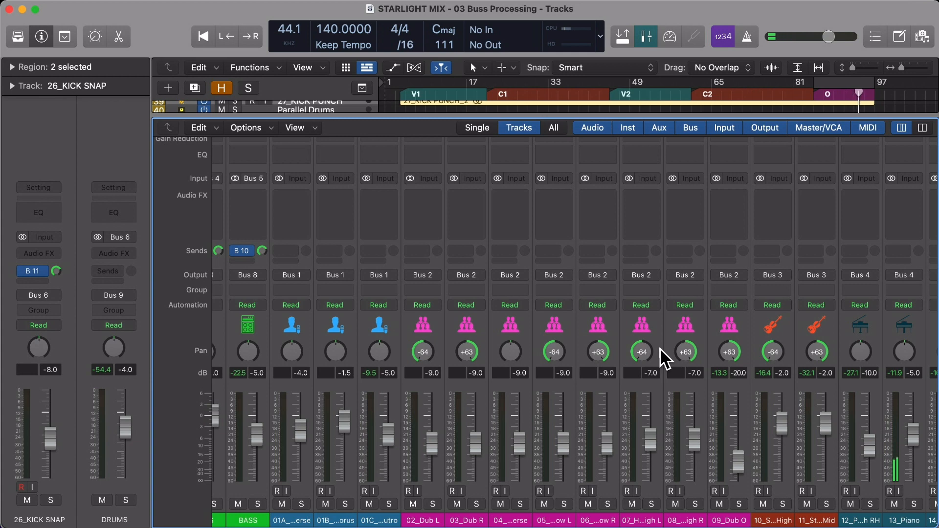
Step: Try routing both kick channels to Bus 24, and undo the routing
{"action": "scroll", "coordinate": [659, 348], "scroll_direction": "right", "scroll_amount": 15}
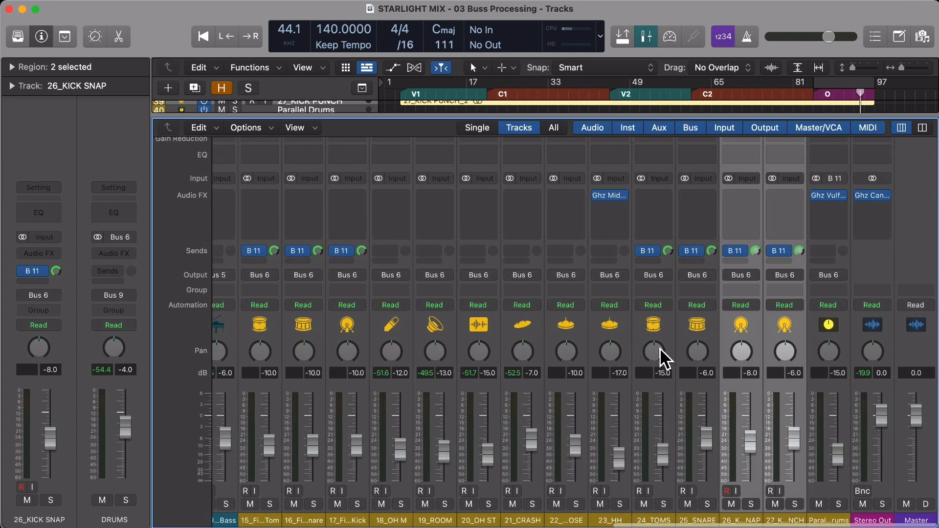
{"action": "left_click", "coordinate": [779, 320]}
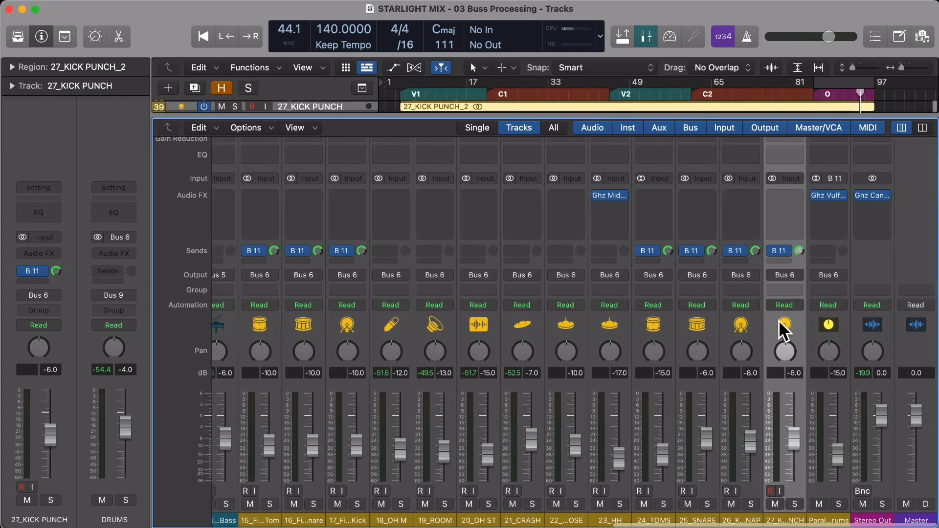
{"action": "left_click", "coordinate": [742, 323]}
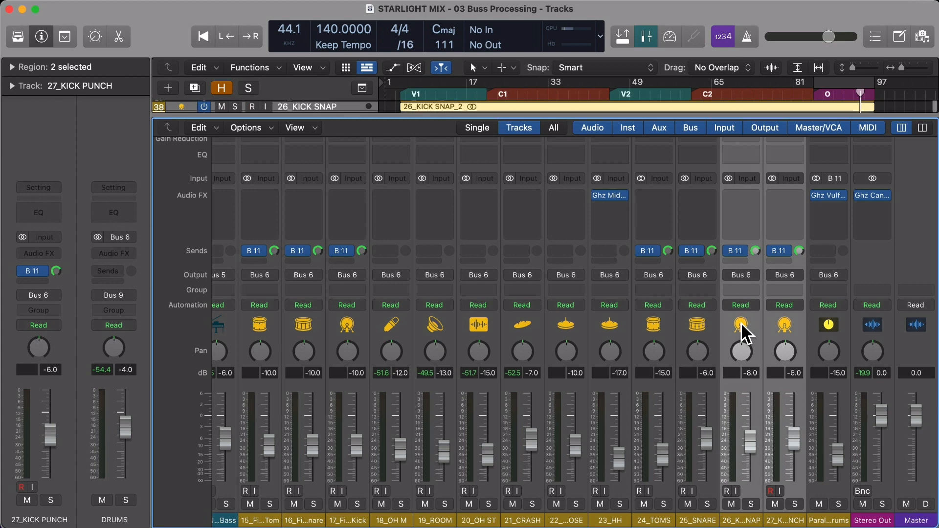
{"action": "left_click", "coordinate": [741, 275]}
{"action": "mouse_move", "coordinate": [773, 328]}
{"action": "left_click", "coordinate": [644, 359]}
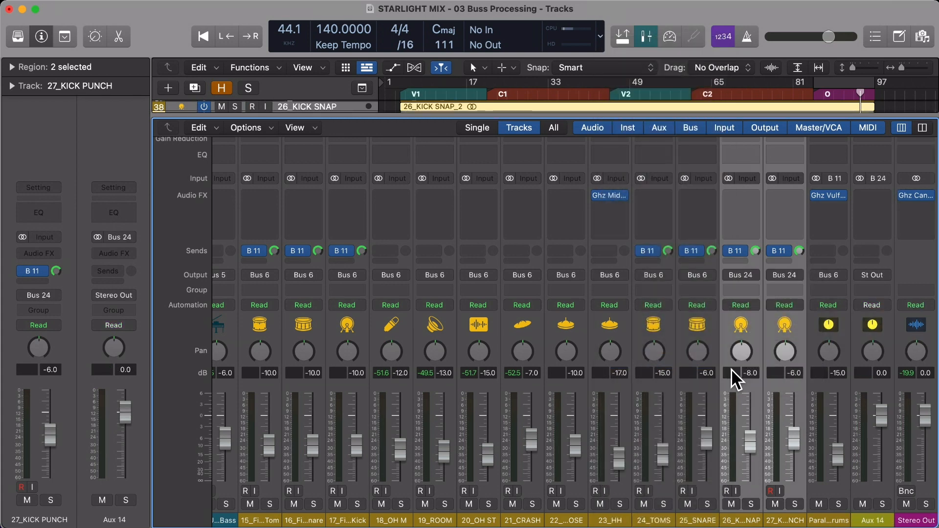
{"action": "key", "text": "super+z"}
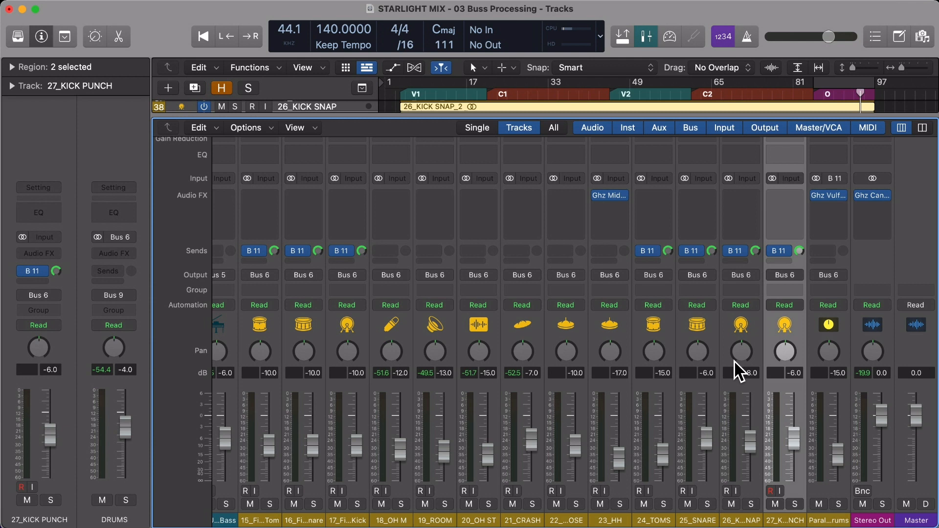
Step: Turn on cycling for the C2 section and play it with only 27_KICK PUNCH soloed
{"action": "left_click", "coordinate": [746, 334]}
{"action": "left_click", "coordinate": [775, 327], "text": "shift"}
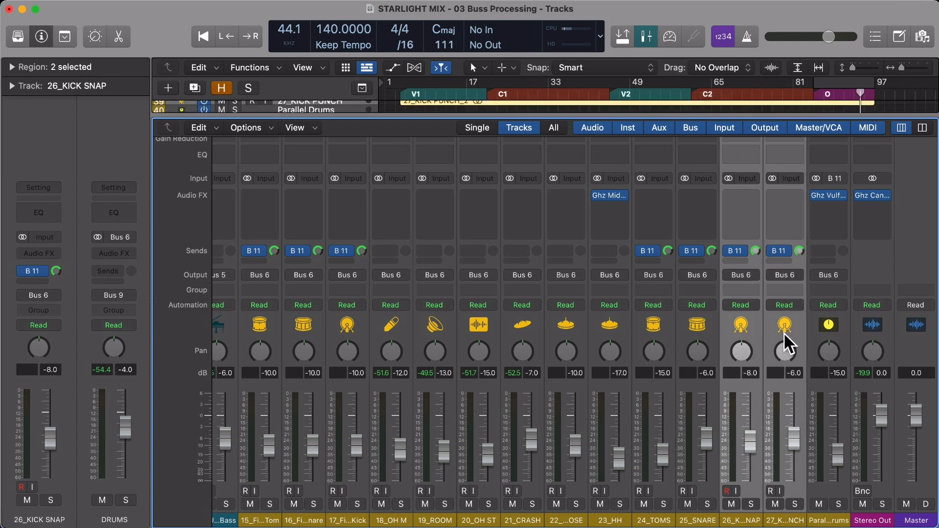
{"action": "left_click", "coordinate": [783, 332]}
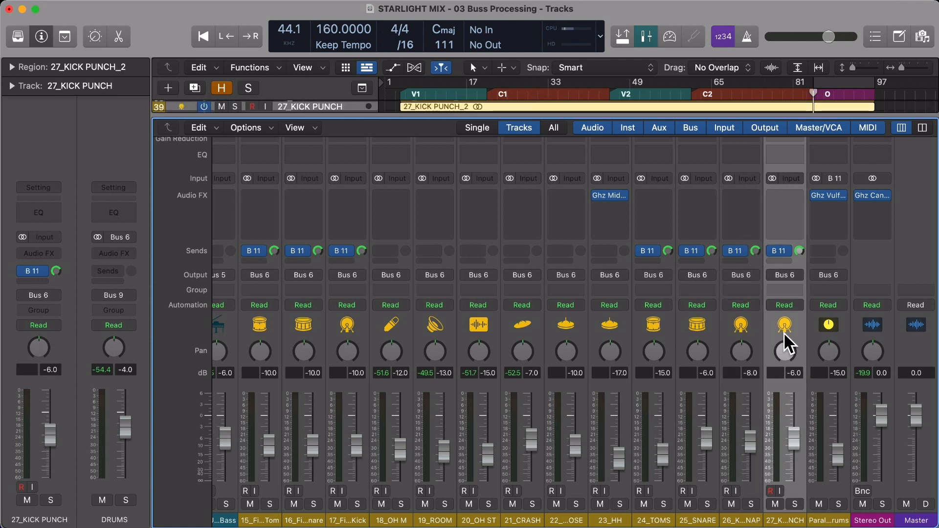
{"action": "key", "text": "alt+comma"}
{"action": "key", "text": "c"}
{"action": "key", "text": "s"}
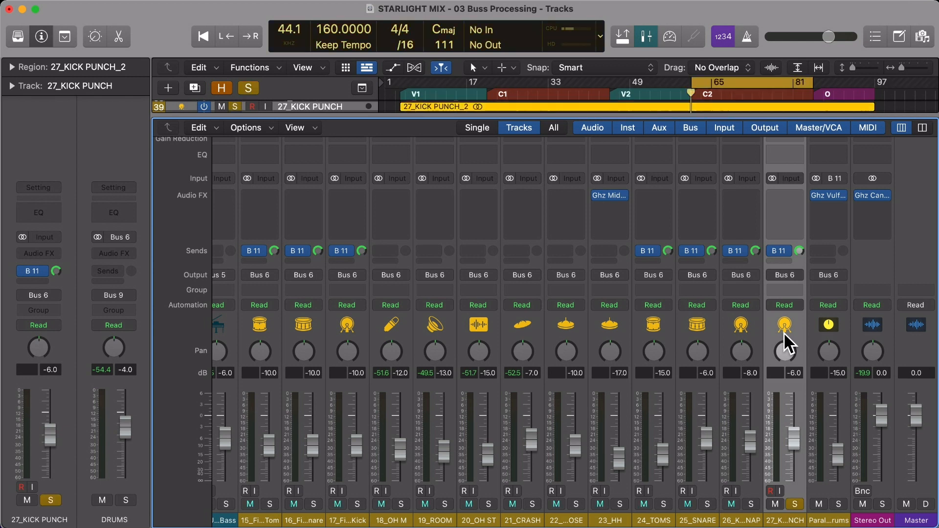
{"action": "key", "text": "space"}
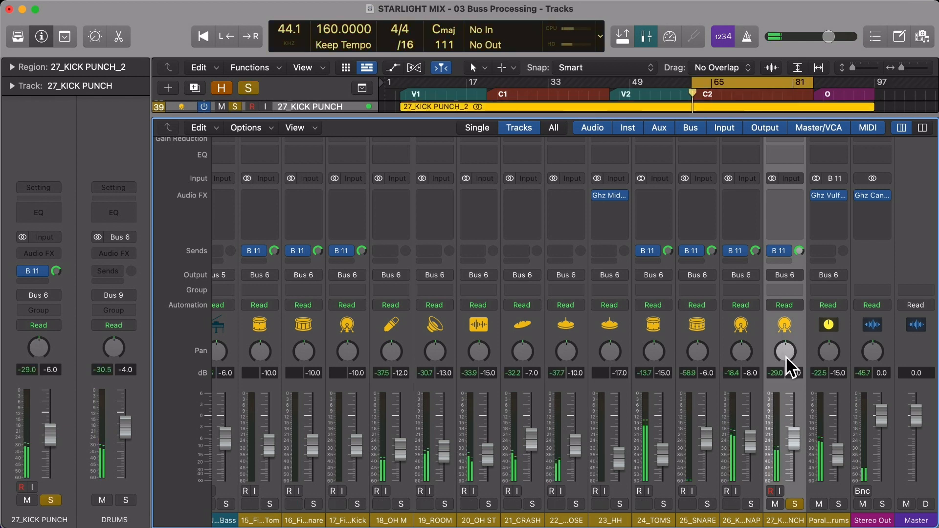
Step: Solo 26_KICK SNAP exclusively to compare it with the other kick, and clear the solo
{"action": "left_click", "coordinate": [751, 504], "text": "alt"}
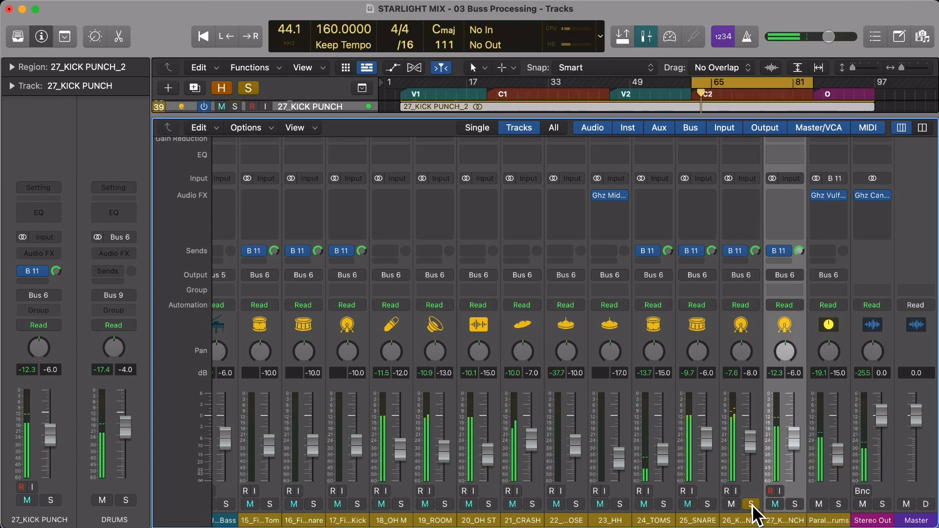
{"action": "left_click", "coordinate": [794, 504]}
{"action": "left_click", "coordinate": [793, 502]}
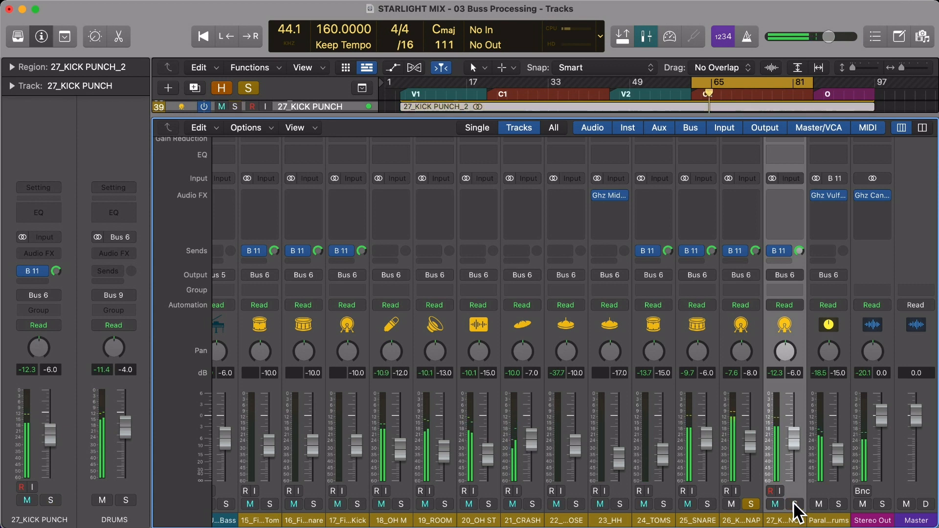
{"action": "left_click", "coordinate": [751, 503]}
Step: Select both kick channels together and route their output to the unused Bus 13
{"action": "left_click", "coordinate": [743, 327], "text": "shift"}
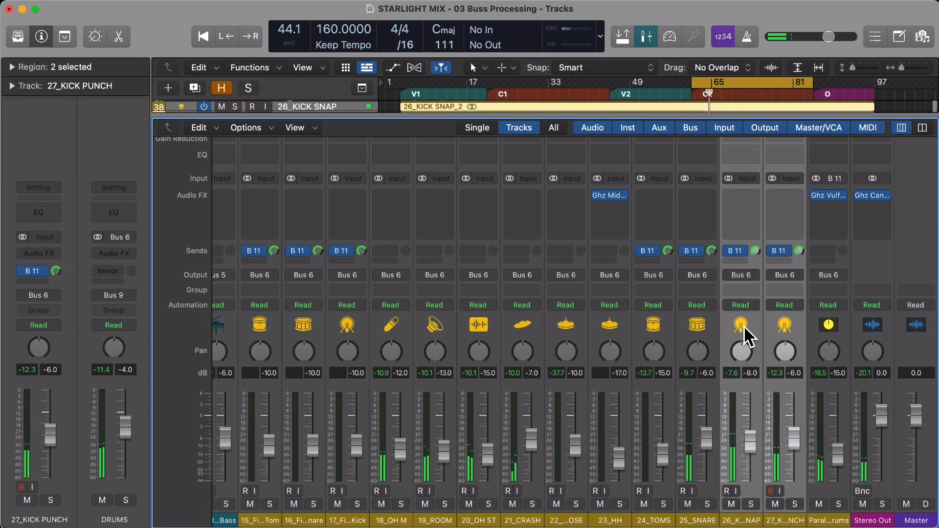
{"action": "left_click", "coordinate": [744, 274]}
{"action": "mouse_move", "coordinate": [770, 332]}
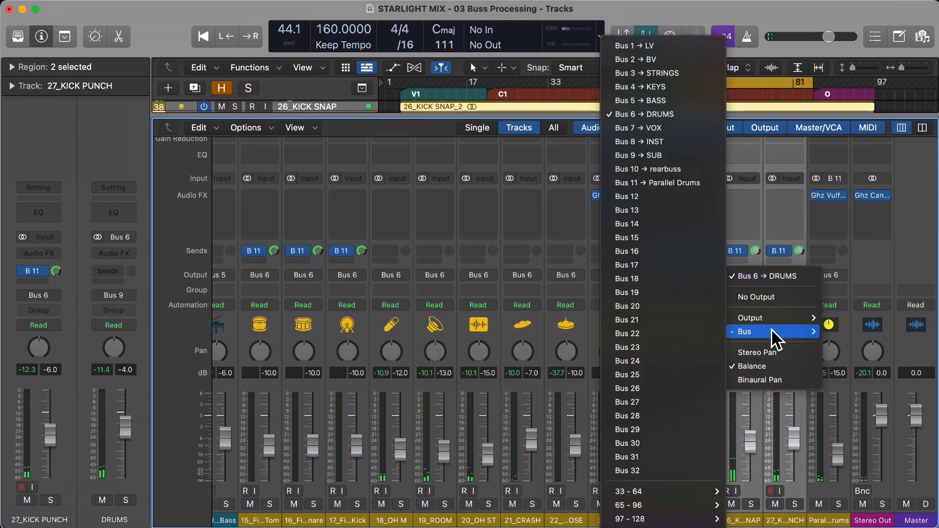
{"action": "left_click", "coordinate": [687, 210]}
Step: Create an arrangement track for the new Bus 13 aux and place it directly above 26_KICK SNAP
{"action": "left_click", "coordinate": [831, 324]}
{"action": "left_click", "coordinate": [866, 325]}
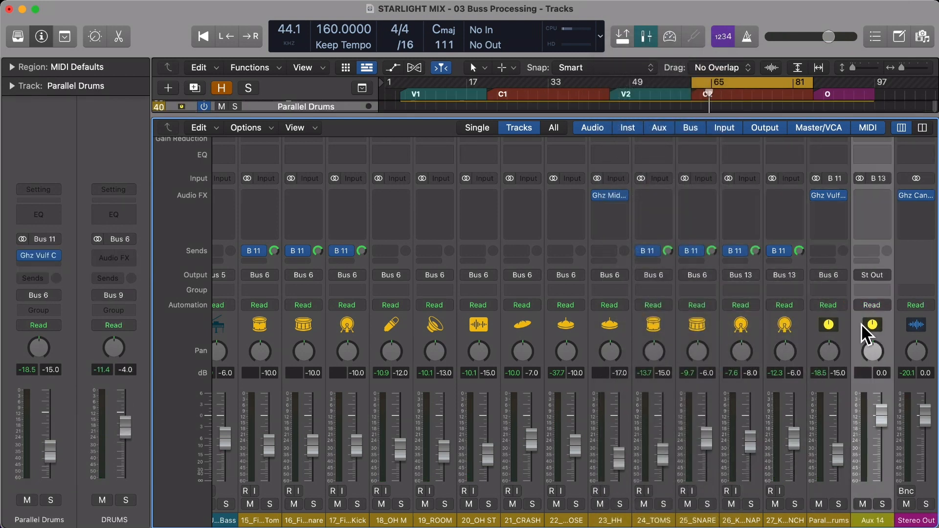
{"action": "right_click", "coordinate": [866, 325]}
{"action": "left_click", "coordinate": [864, 332]}
{"action": "key", "text": "x"}
{"action": "left_click_drag", "start_coordinate": [295, 462], "coordinate": [293, 430]}
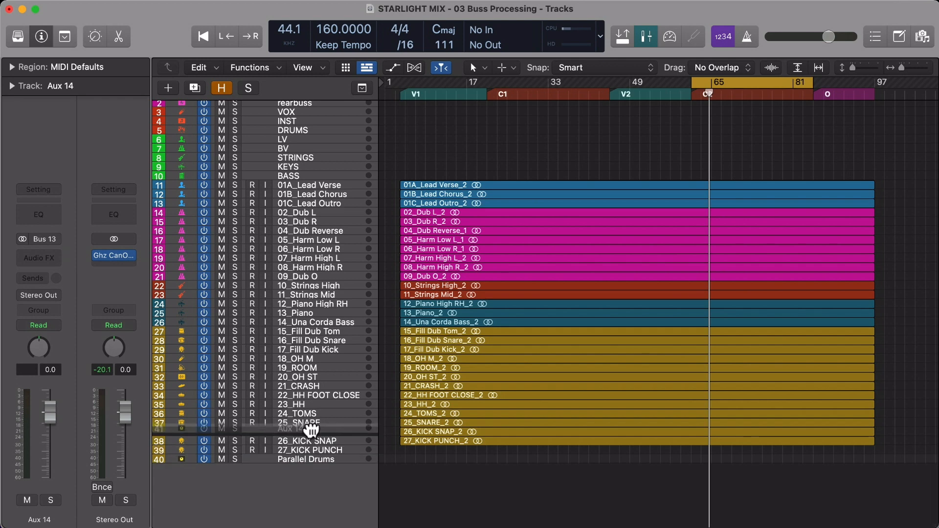
Step: Rename the Bus 13 aux track as KICK and return to the mixer
{"action": "double_click", "coordinate": [293, 430]}
{"action": "type", "text": "a"}
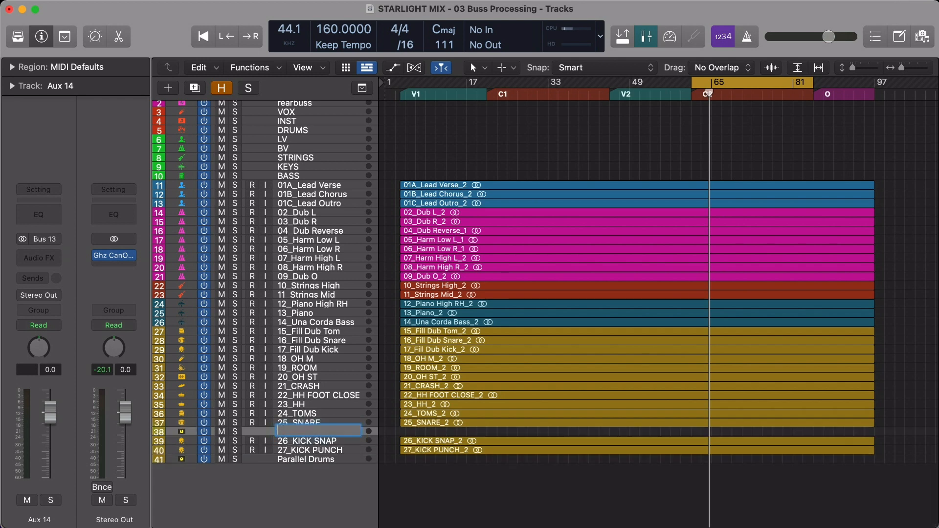
{"action": "type", "text": "ICK"}
{"action": "key", "text": "Return"}
{"action": "key", "text": "x"}
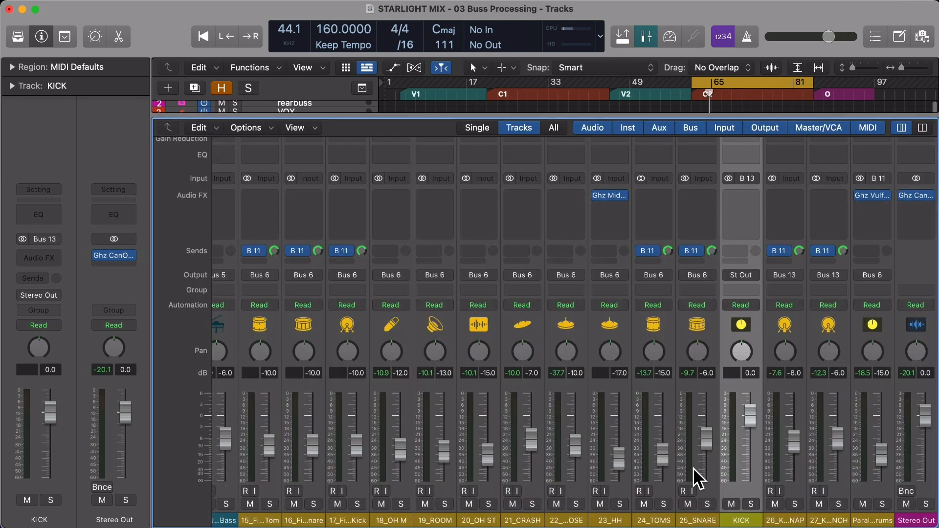
Step: Route the KICK aux channel's output to Bus 6, the DRUMS bus
{"action": "left_click", "coordinate": [736, 275]}
{"action": "mouse_move", "coordinate": [753, 332]}
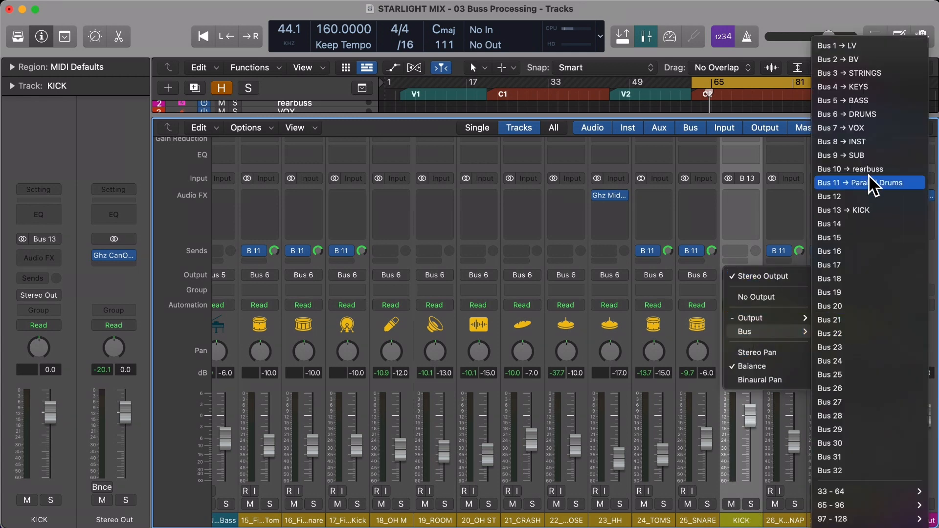
{"action": "left_click", "coordinate": [866, 117]}
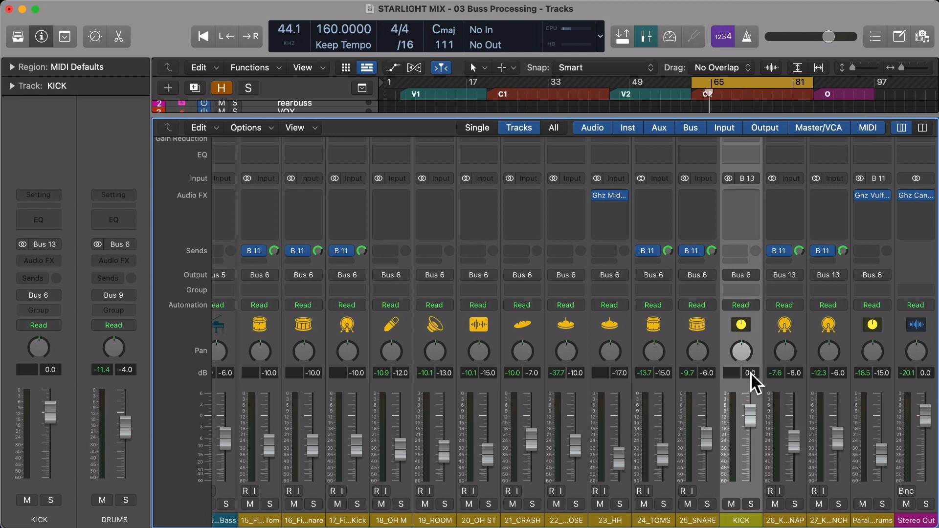
Step: Try out the KICK bus fader, reset it to 0 dB, and set its level to -0.5 dB
{"action": "left_click_drag", "start_coordinate": [750, 373], "coordinate": [751, 356]}
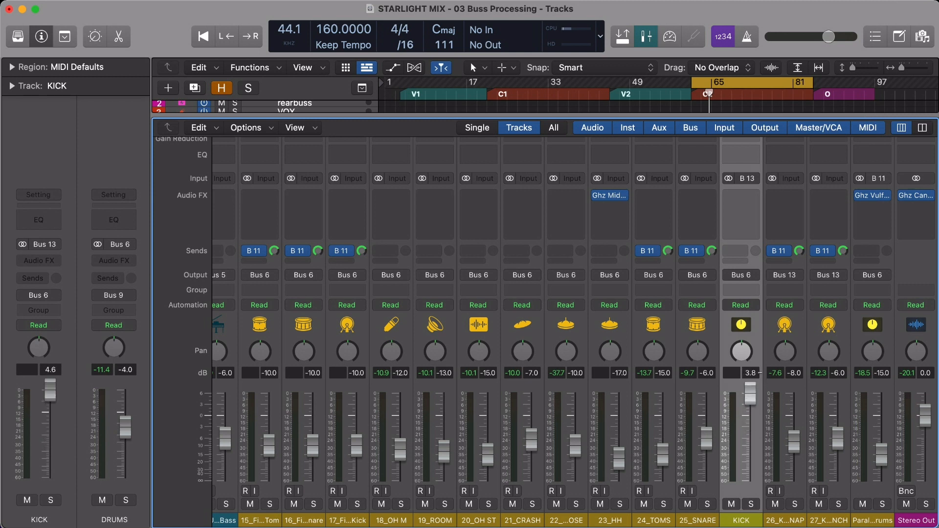
{"action": "left_click", "coordinate": [753, 396], "text": "alt"}
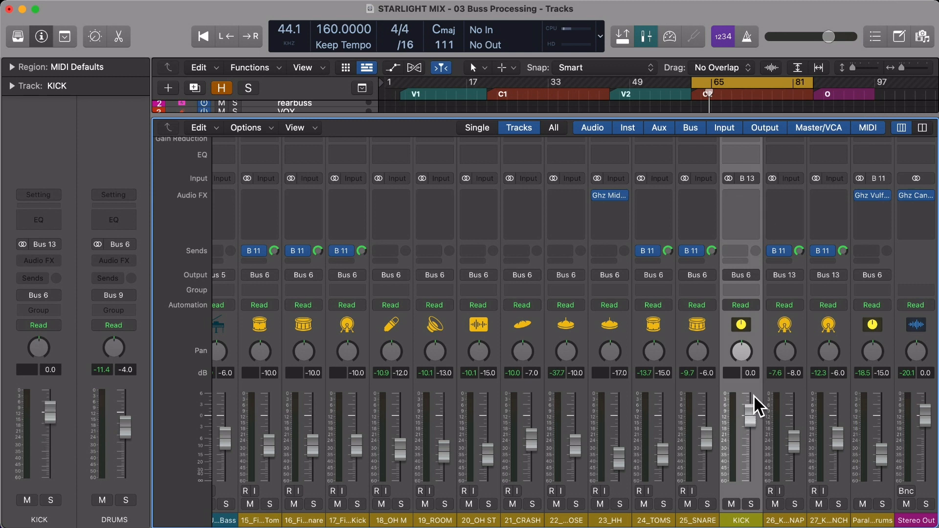
{"action": "left_click_drag", "start_coordinate": [750, 413], "coordinate": [750, 419]}
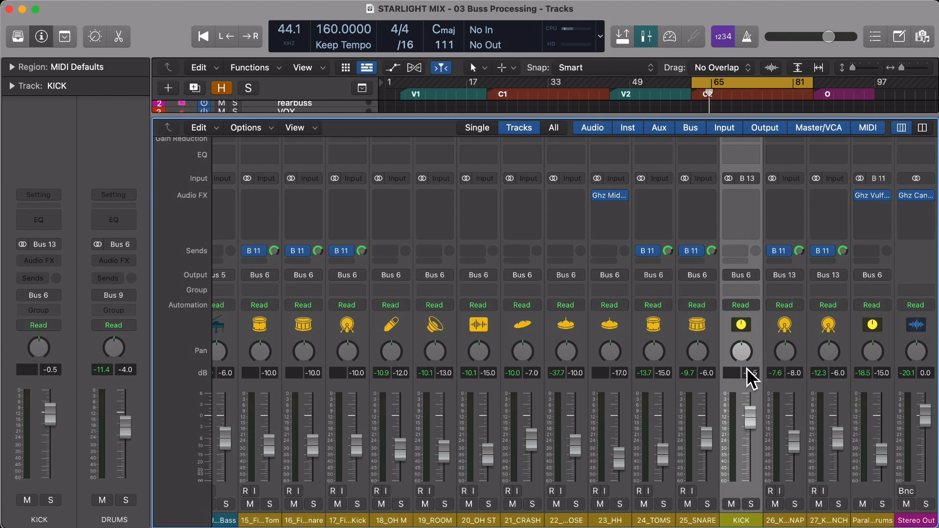
Step: Review the bus channels at the start of the mixer, selecting LV, BV and INST in turn
{"action": "key", "text": "x"}
{"action": "key", "text": "x"}
{"action": "scroll", "coordinate": [570, 258], "scroll_direction": "left", "scroll_amount": 10}
{"action": "scroll", "coordinate": [571, 259], "scroll_direction": "left", "scroll_amount": 3}
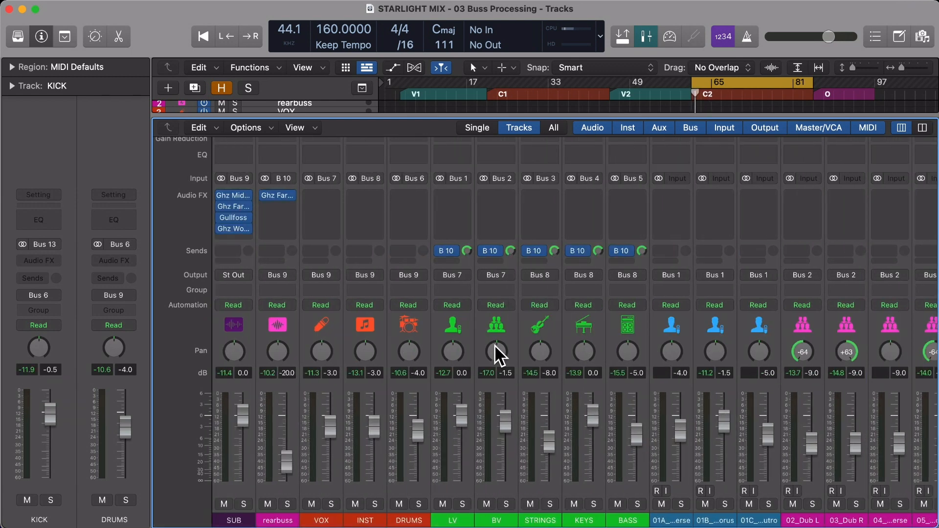
{"action": "left_click", "coordinate": [461, 323]}
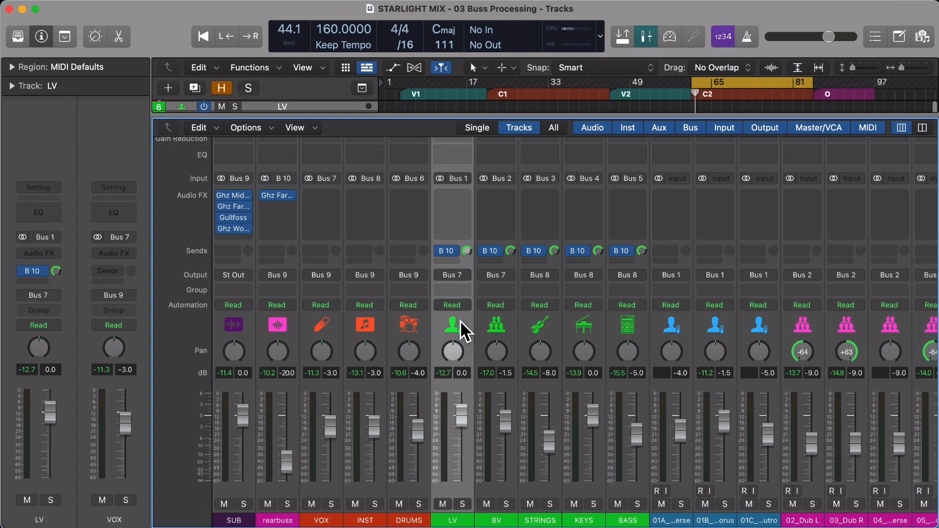
{"action": "left_click", "coordinate": [490, 325]}
{"action": "left_click", "coordinate": [362, 318]}
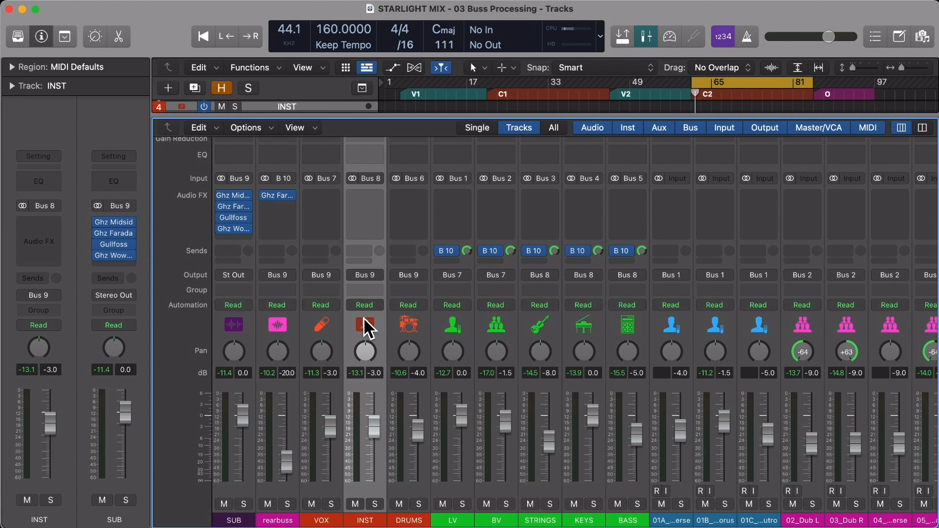
Step: Insert the Gullfoss plug-in in the first effect slot of the LV bus and close its window
{"action": "left_click", "coordinate": [453, 325]}
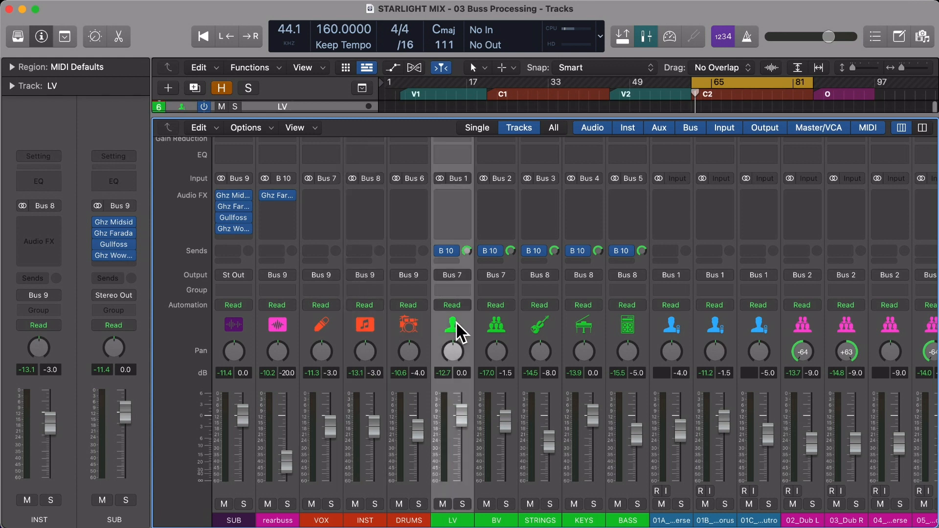
{"action": "left_click", "coordinate": [457, 196]}
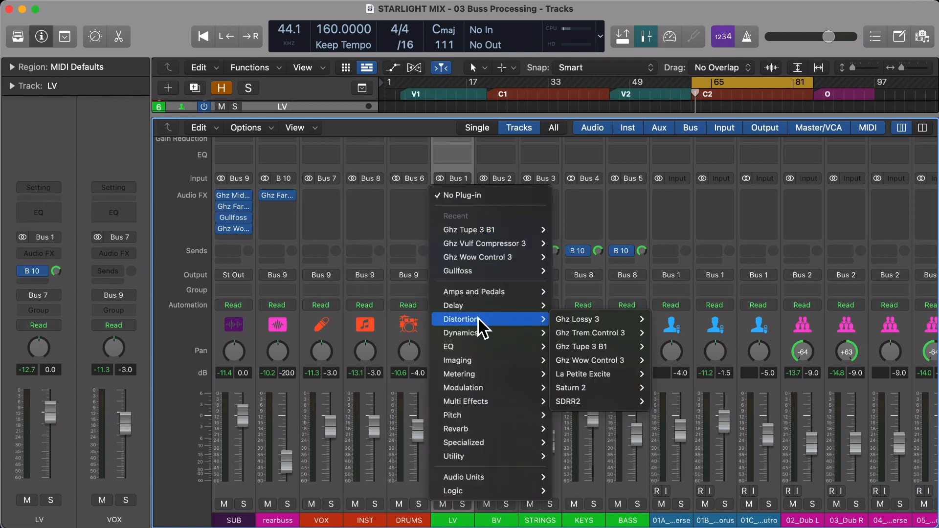
{"action": "mouse_move", "coordinate": [491, 271]}
{"action": "left_click", "coordinate": [573, 267]}
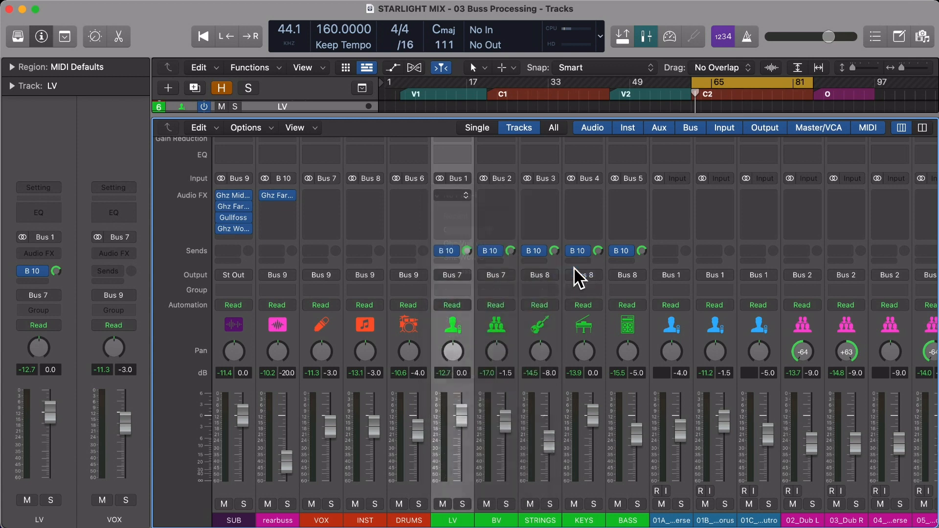
{"action": "left_click", "coordinate": [303, 168]}
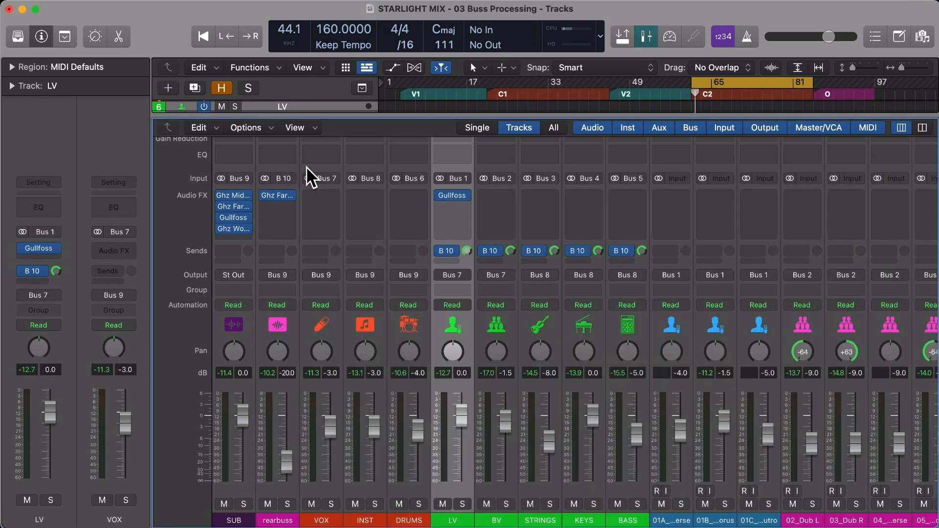
Step: Limit the LV bus Gullfoss to frequencies above about 4 kHz and set its Tame amount to 50%
{"action": "left_click", "coordinate": [449, 194]}
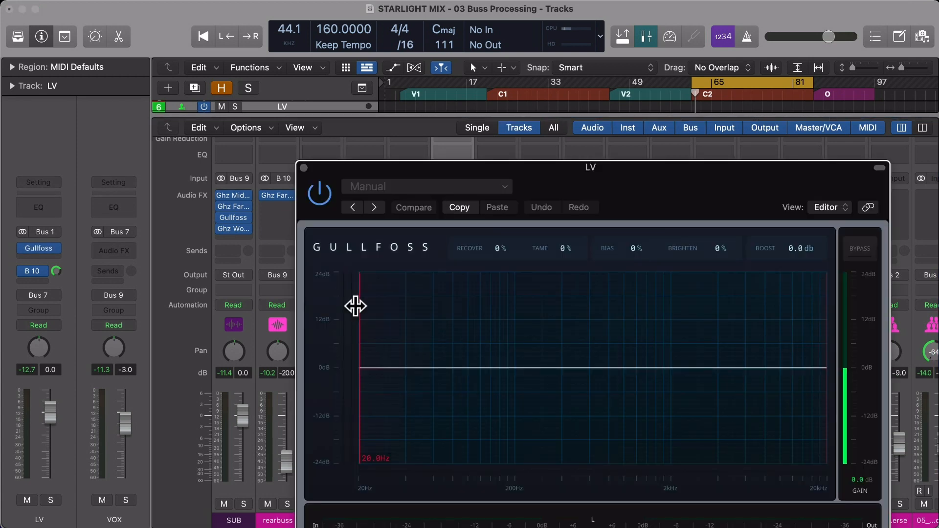
{"action": "left_click_drag", "start_coordinate": [356, 306], "coordinate": [719, 303]}
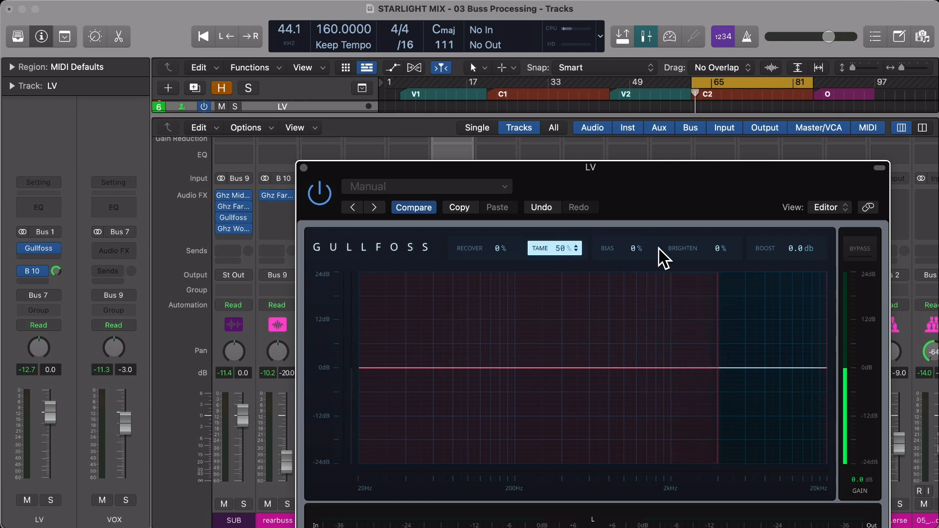
{"action": "left_click", "coordinate": [303, 167]}
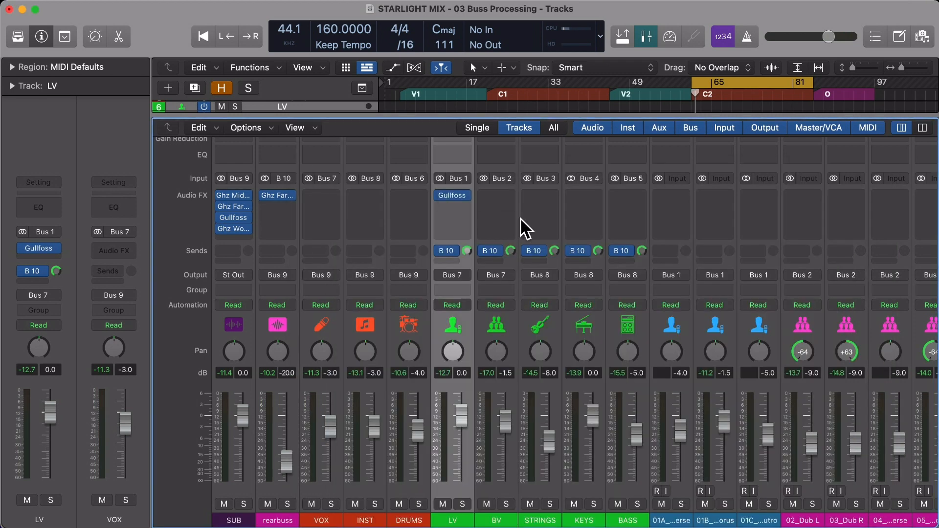
Step: Copy the Gullfoss plug-in with its settings from the LV bus to the BV bus and check the copy
{"action": "left_click_drag", "start_coordinate": [454, 195], "coordinate": [498, 198]}
{"action": "left_click", "coordinate": [496, 196]}
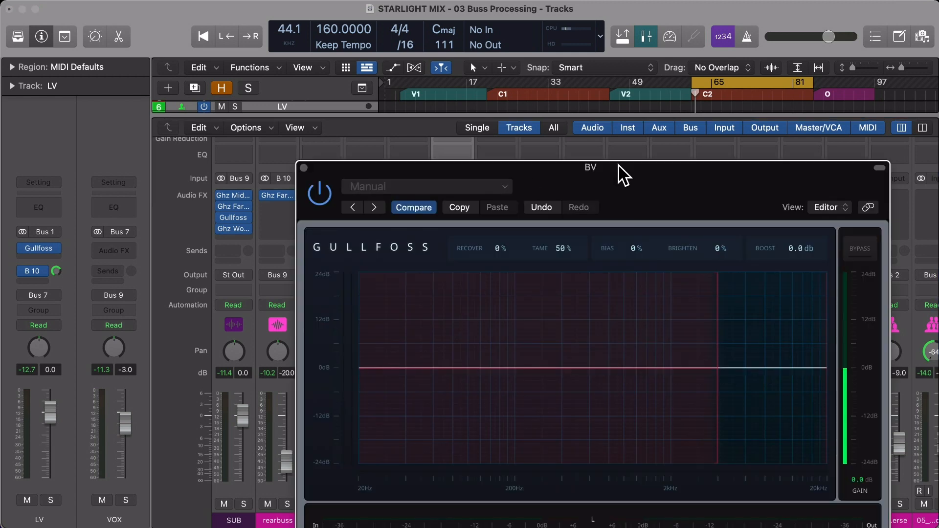
{"action": "left_click_drag", "start_coordinate": [620, 171], "coordinate": [512, 57]}
{"action": "left_click", "coordinate": [195, 59]}
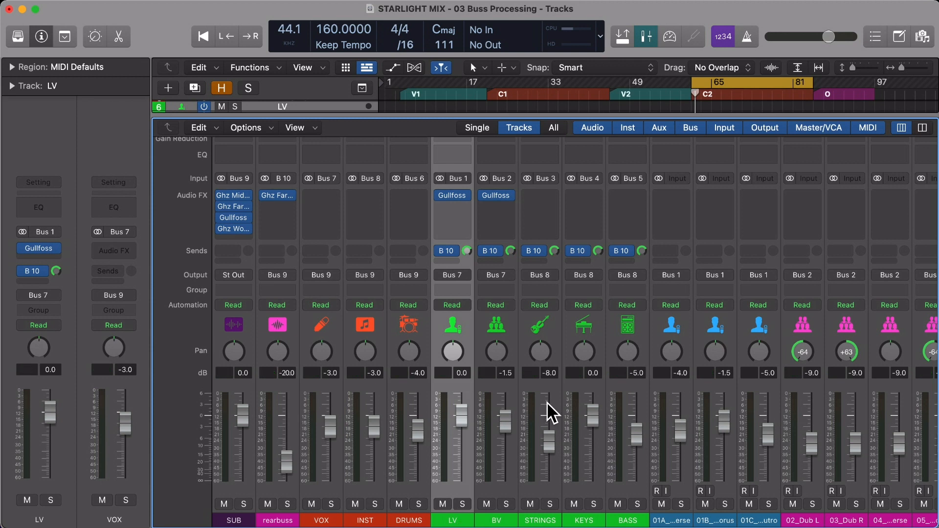
Step: Play the mix while comparing Tame amounts of 40% and 30% in the LV bus Gullfoss, settling on 40%
{"action": "key", "text": "space"}
{"action": "left_click", "coordinate": [454, 196]}
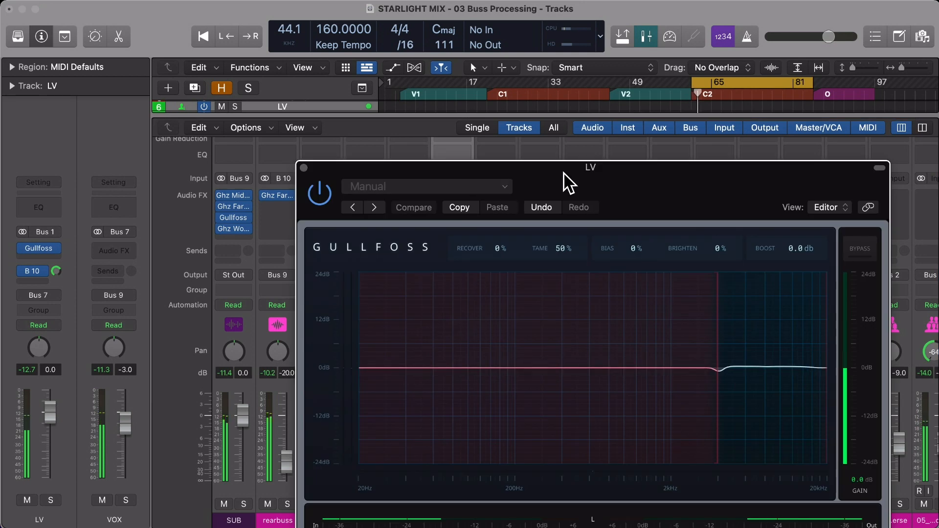
{"action": "left_click_drag", "start_coordinate": [587, 169], "coordinate": [349, 84]}
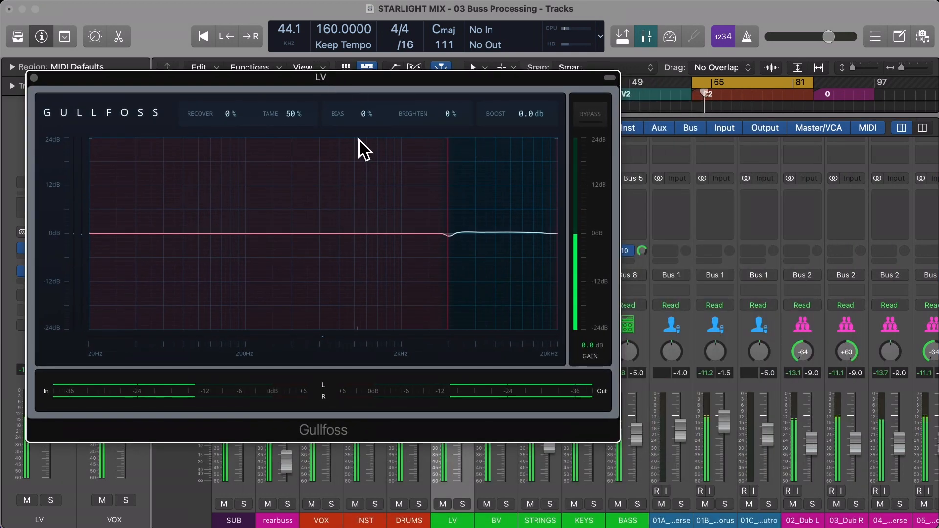
{"action": "double_click", "coordinate": [300, 118]}
{"action": "type", "text": "40"}
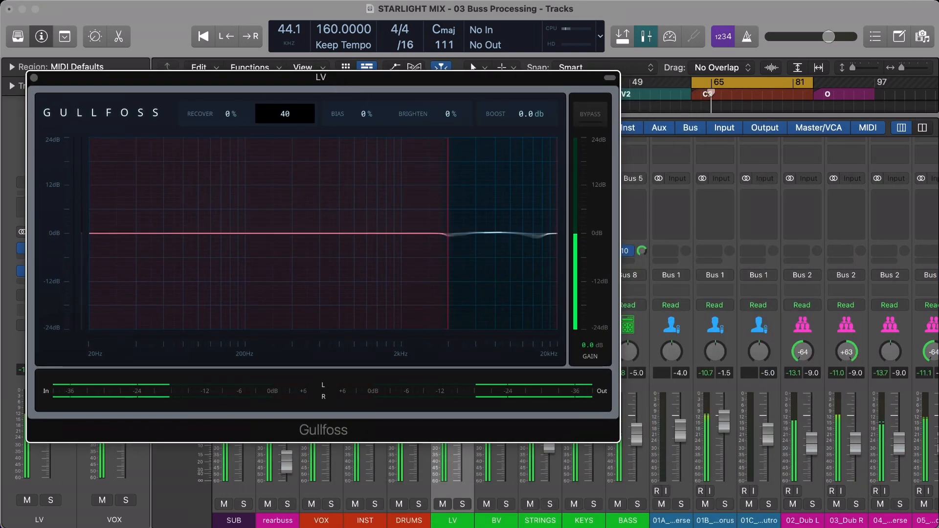
{"action": "key", "text": "Return"}
{"action": "double_click", "coordinate": [300, 118]}
{"action": "type", "text": "30"}
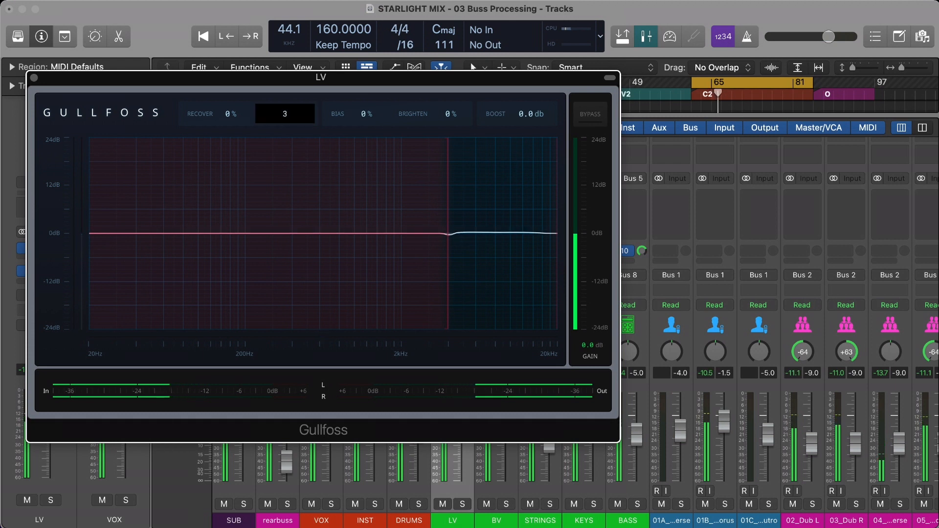
{"action": "key", "text": "Return"}
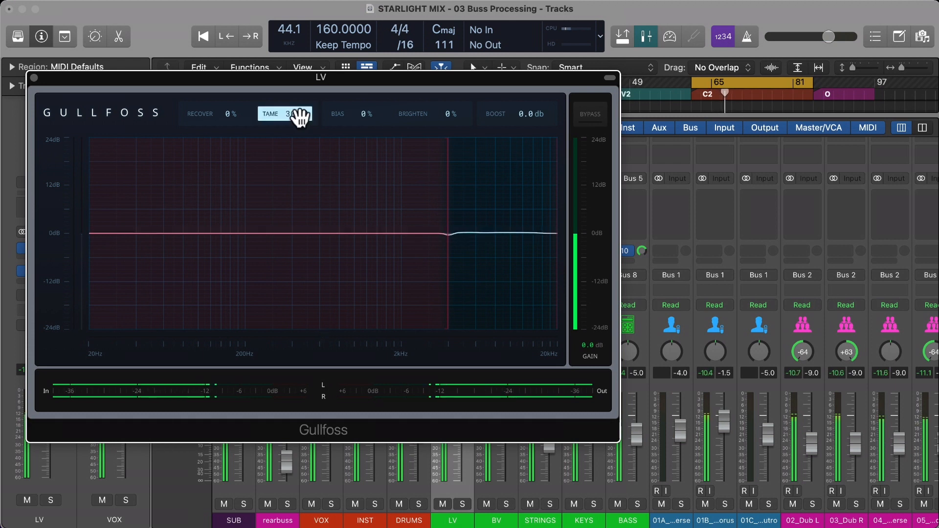
{"action": "double_click", "coordinate": [299, 118]}
{"action": "type", "text": "40"}
{"action": "key", "text": "Return"}
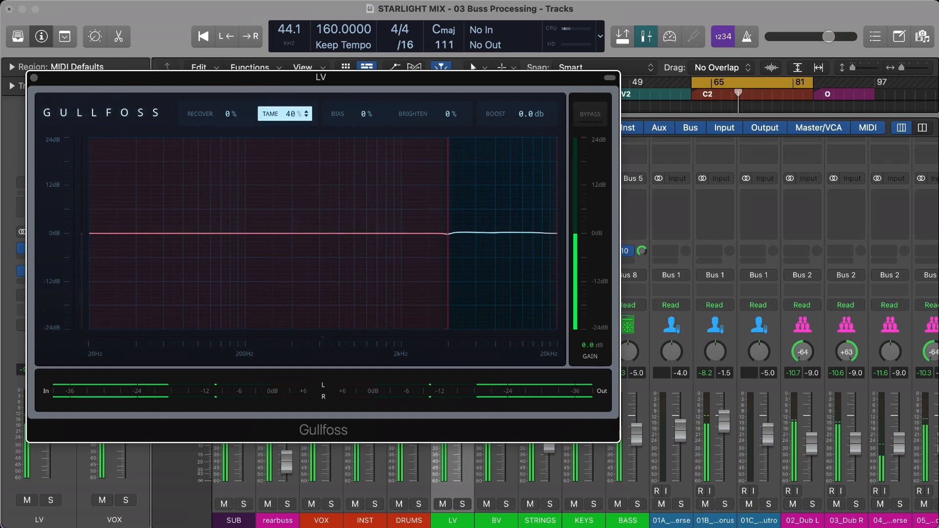
{"action": "left_click", "coordinate": [34, 77]}
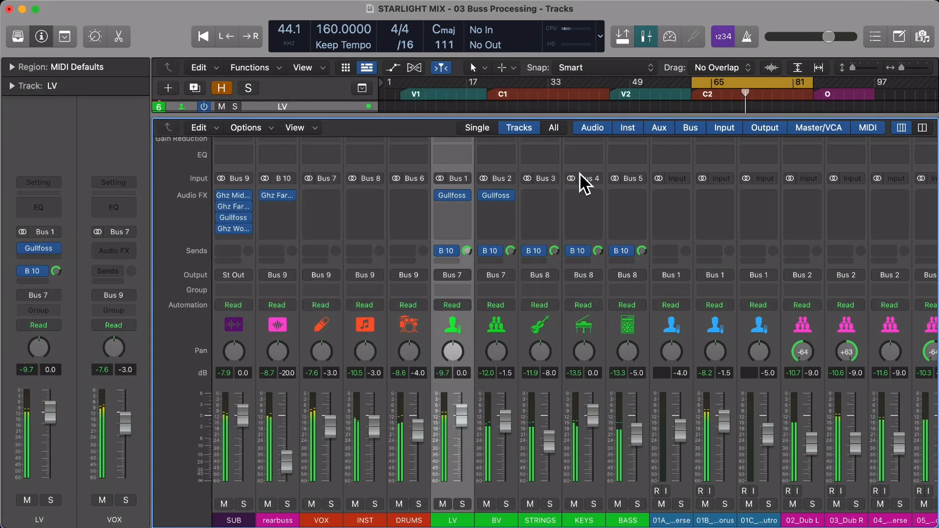
Step: Set the Tame amount of the BV bus Gullfoss to 70%
{"action": "left_click", "coordinate": [494, 196]}
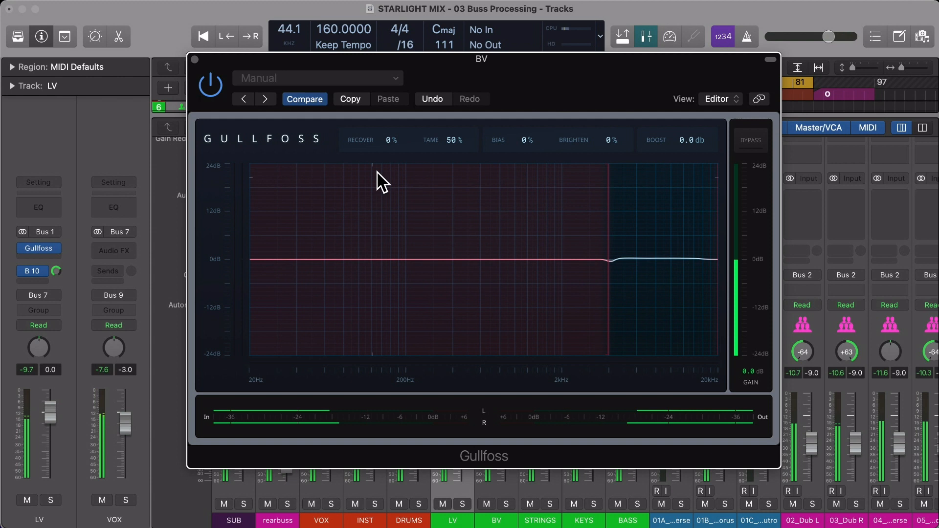
{"action": "double_click", "coordinate": [446, 140]}
{"action": "type", "text": "70"}
{"action": "key", "text": "Return"}
Step: Solo the BV bus to hear the Gullfoss processing, unsolo it, and close the plug-in window
{"action": "left_click", "coordinate": [509, 499]}
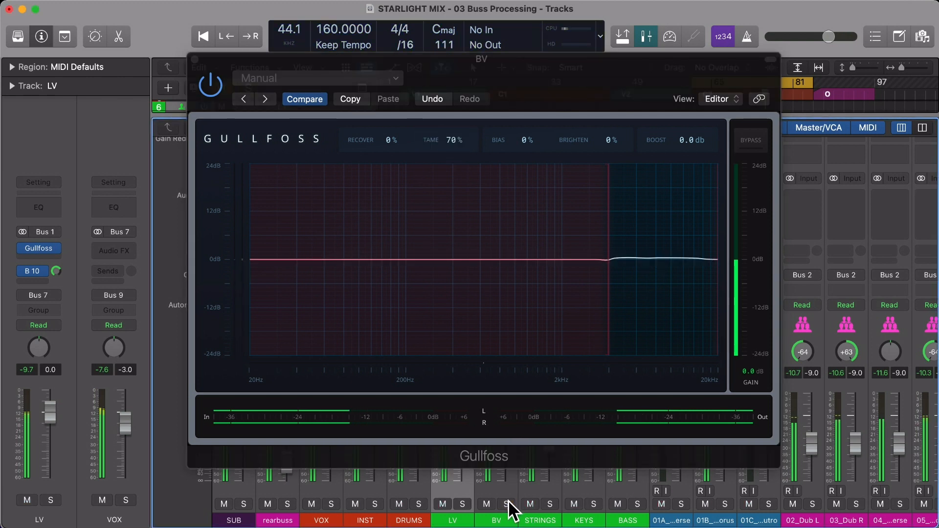
{"action": "left_click", "coordinate": [506, 504]}
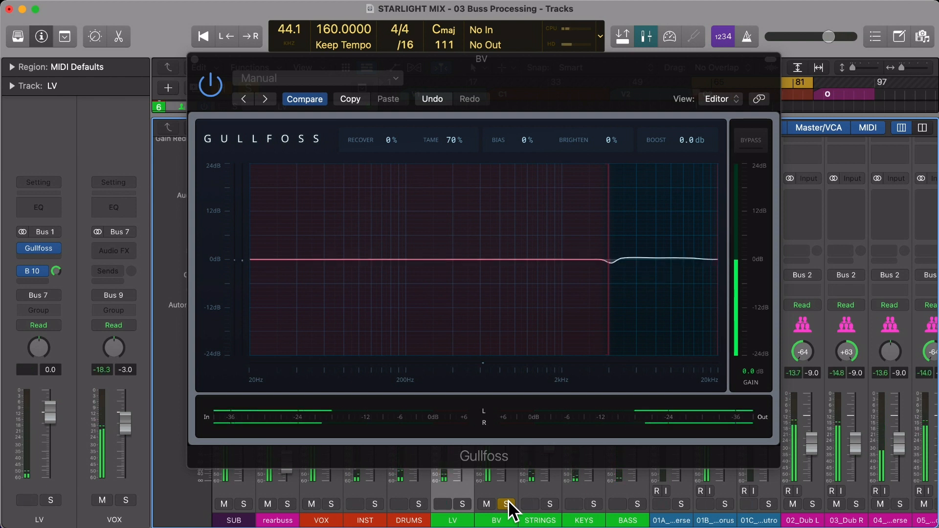
{"action": "left_click", "coordinate": [507, 504]}
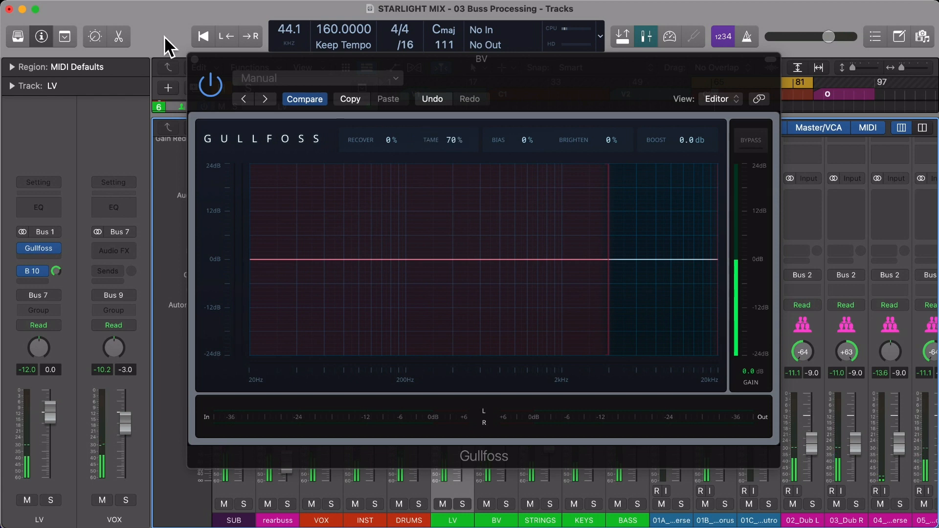
{"action": "left_click", "coordinate": [194, 59]}
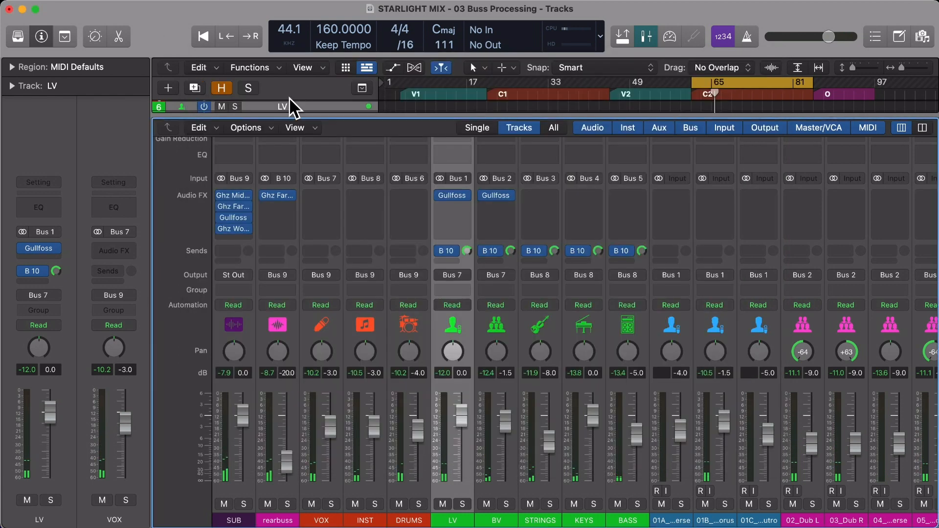
Step: Try a Pro-DS de-esser after Gullfoss on the BV bus and remove it again
{"action": "left_click", "coordinate": [499, 205]}
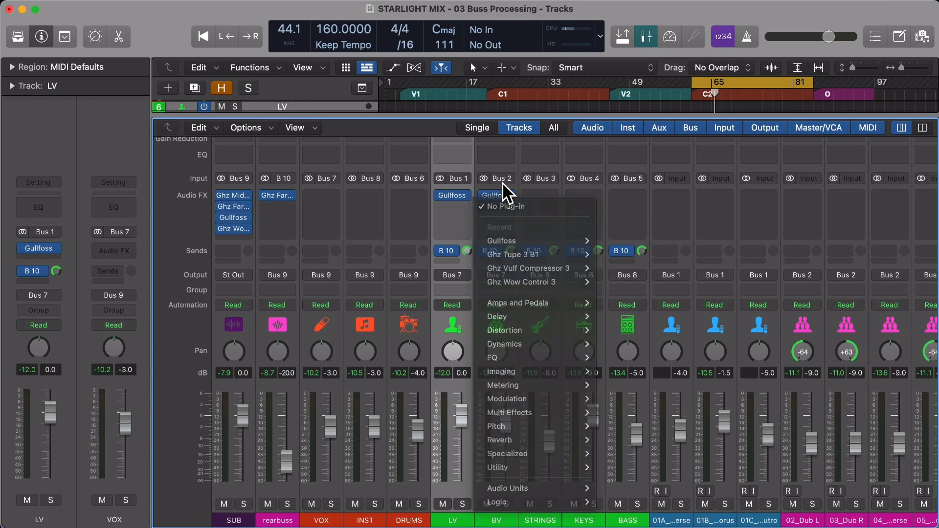
{"action": "left_click", "coordinate": [502, 206]}
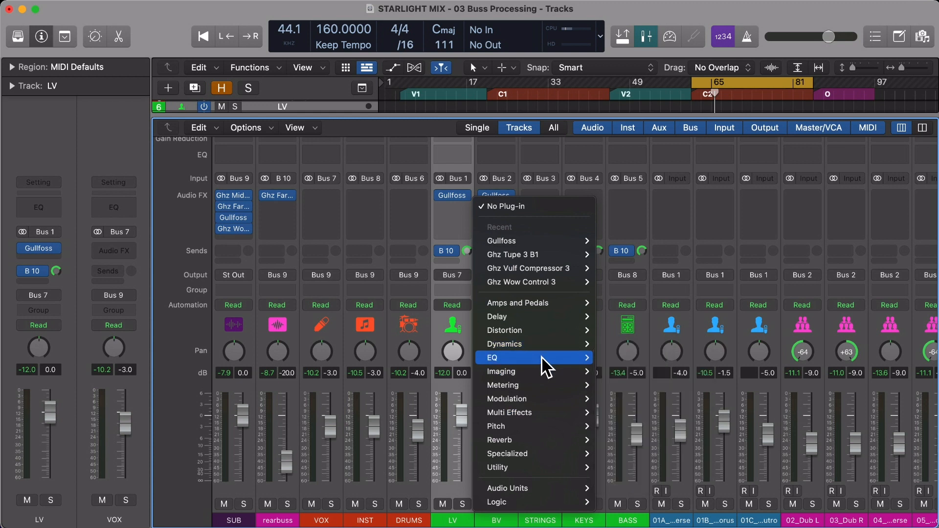
{"action": "mouse_move", "coordinate": [541, 354]}
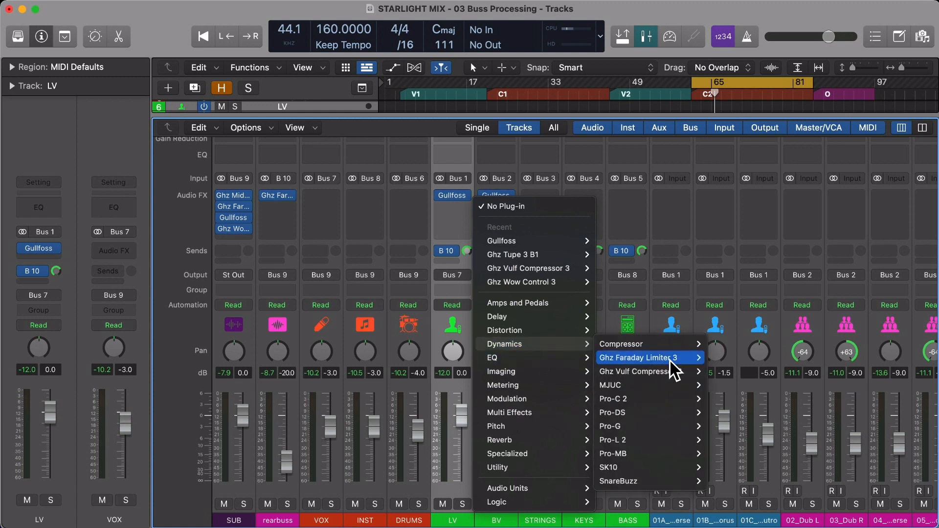
{"action": "mouse_move", "coordinate": [520, 493]}
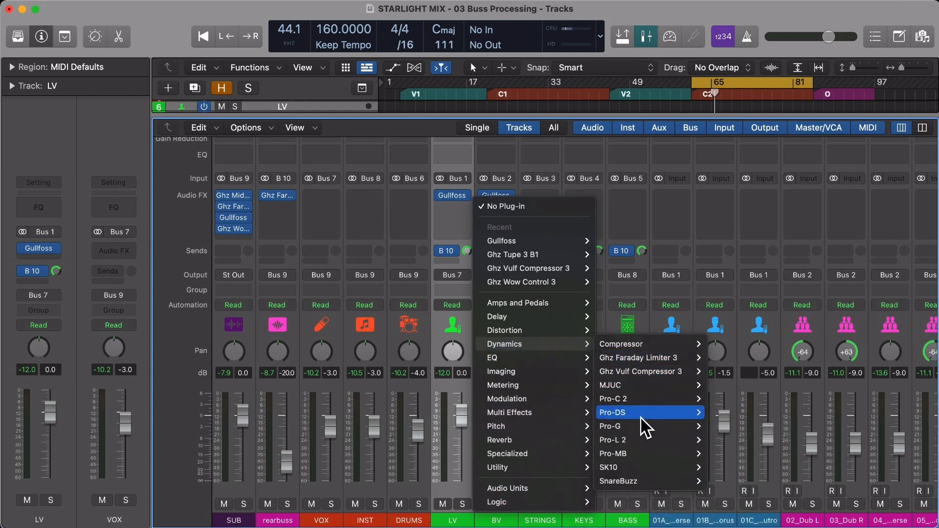
{"action": "mouse_move", "coordinate": [636, 412]}
{"action": "left_click", "coordinate": [733, 408]}
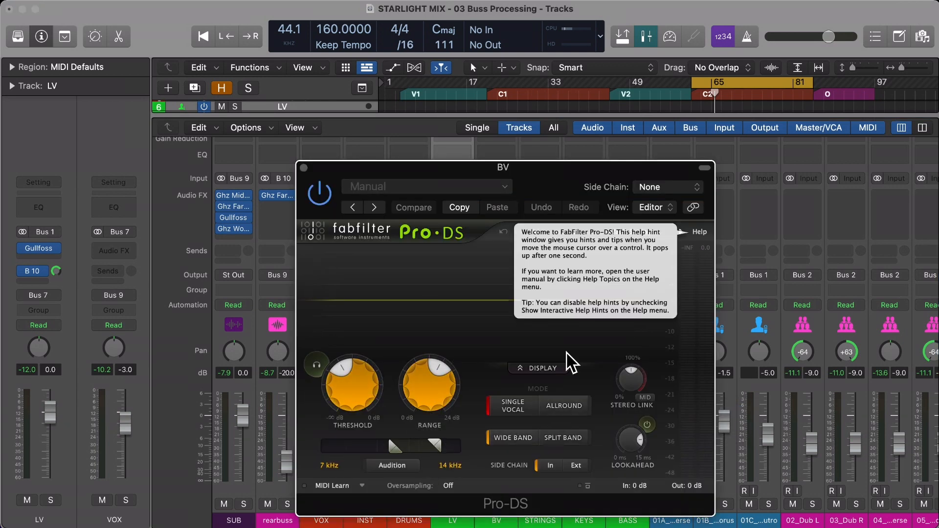
{"action": "left_click", "coordinate": [304, 167]}
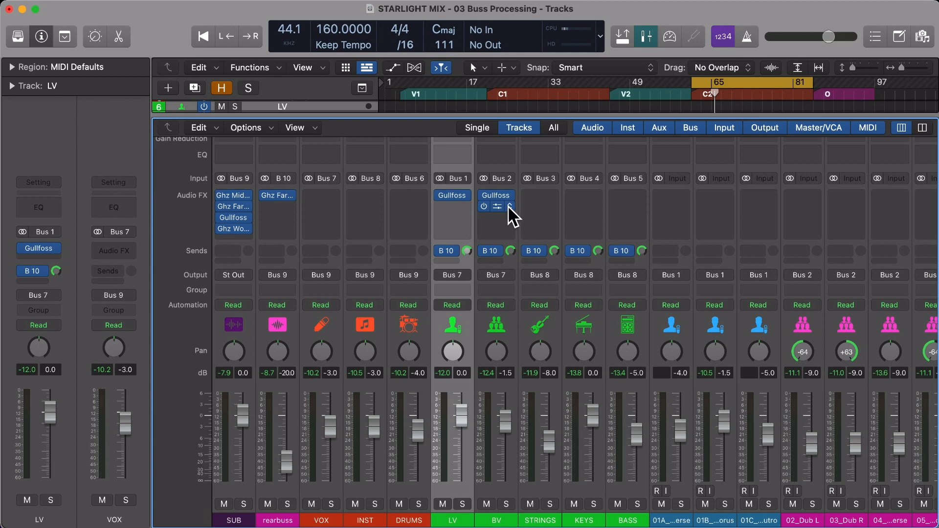
{"action": "left_click", "coordinate": [508, 205]}
{"action": "left_click", "coordinate": [544, 228]}
Step: Insert the MJUC compressor after Gullfoss on the LV bus and move its window clear of the effect slots
{"action": "key", "text": "space"}
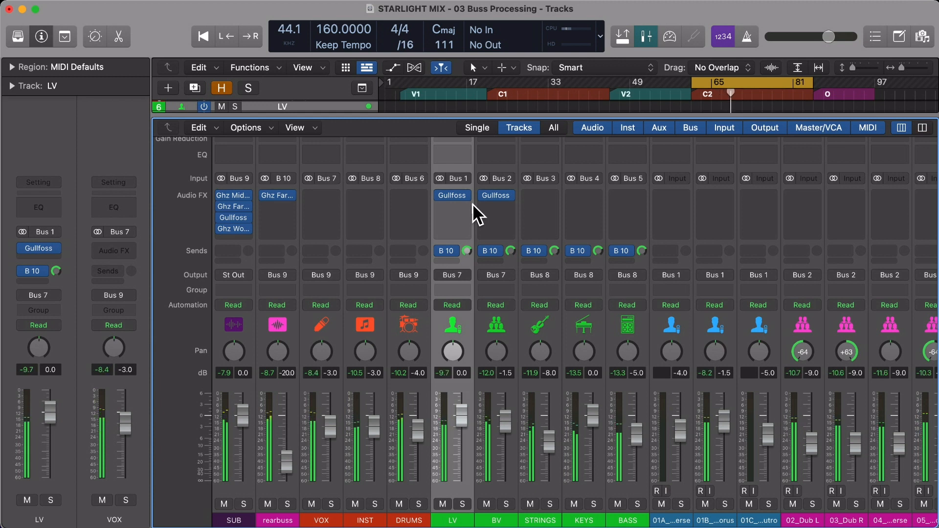
{"action": "left_click", "coordinate": [446, 216]}
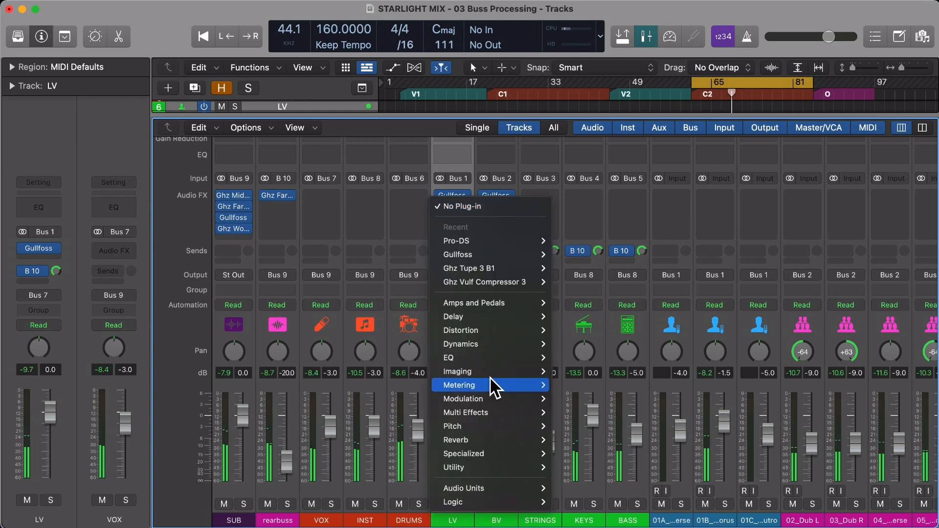
{"action": "mouse_move", "coordinate": [490, 348]}
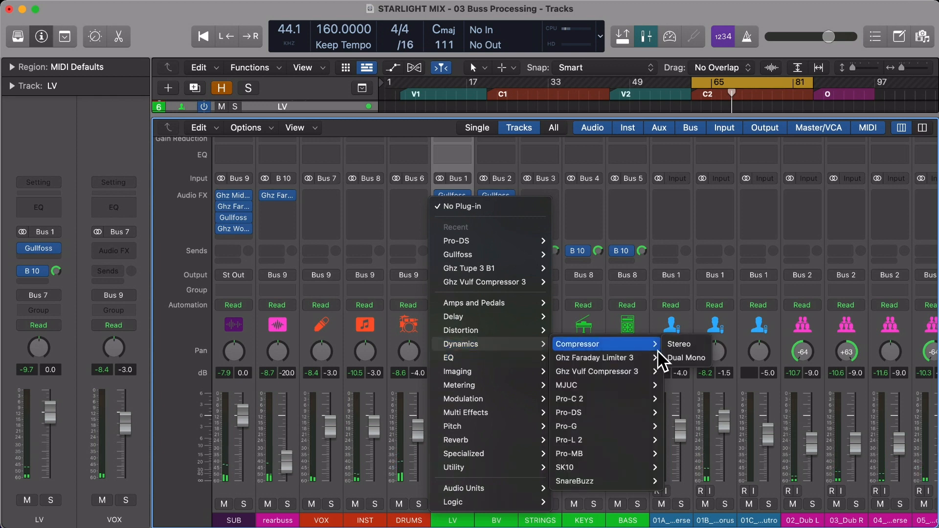
{"action": "mouse_move", "coordinate": [624, 357]}
{"action": "mouse_move", "coordinate": [586, 383]}
{"action": "left_click", "coordinate": [685, 385]}
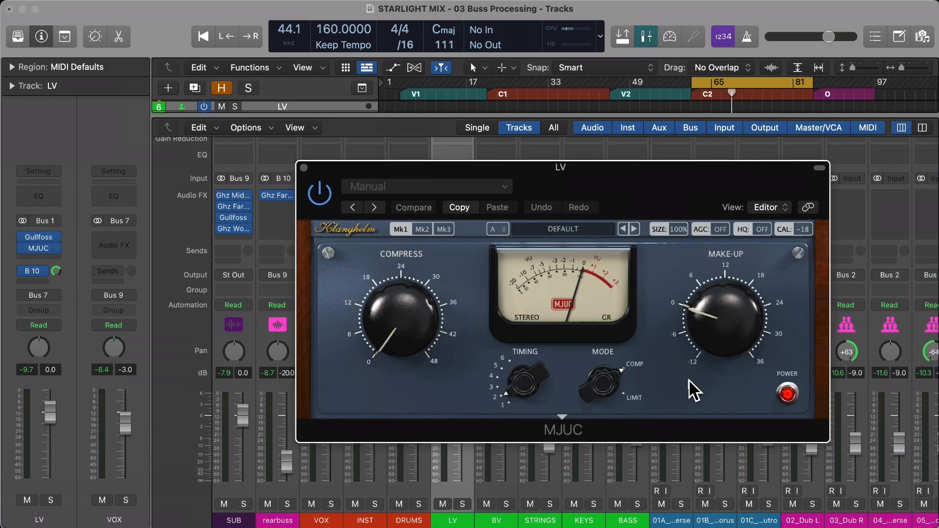
{"action": "left_click_drag", "start_coordinate": [648, 165], "coordinate": [555, 221]}
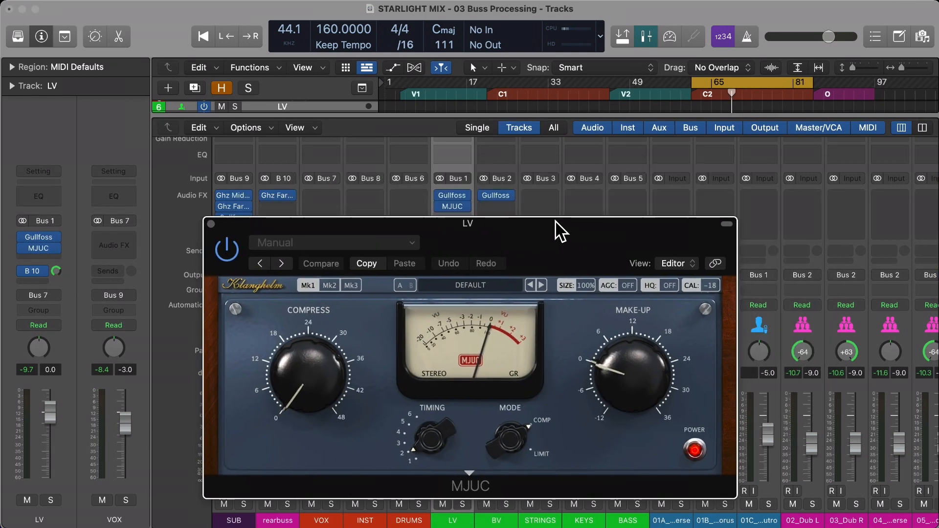
Step: Compare the MJUC compressor's Mk1, Mk2 and Mk3 models and choose Mk2
{"action": "left_click", "coordinate": [328, 285]}
{"action": "left_click", "coordinate": [346, 286]}
{"action": "left_click", "coordinate": [330, 283]}
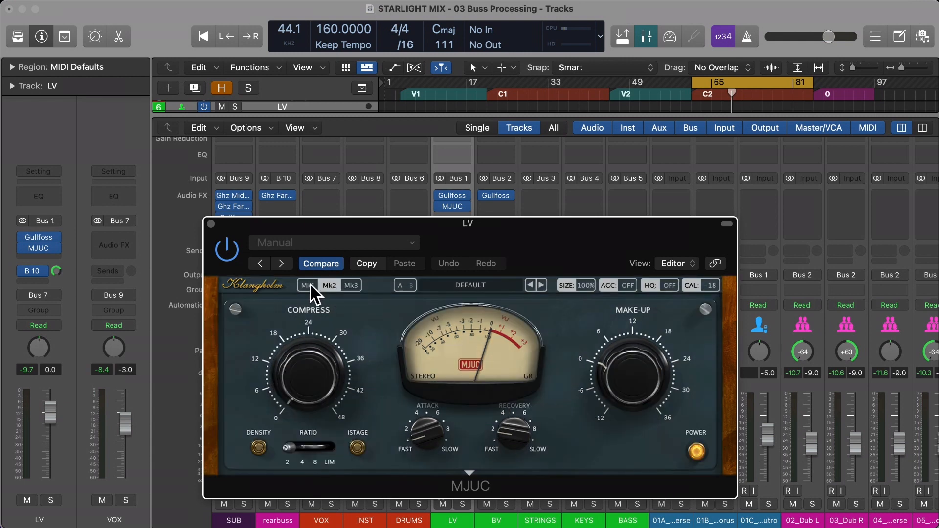
{"action": "left_click", "coordinate": [311, 284]}
{"action": "left_click", "coordinate": [327, 285]}
{"action": "left_click", "coordinate": [352, 285]}
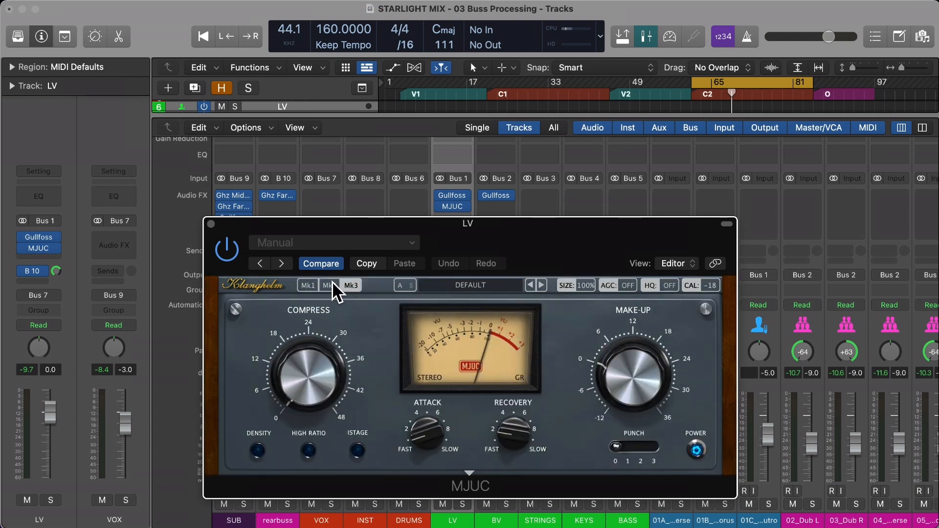
{"action": "left_click", "coordinate": [331, 285]}
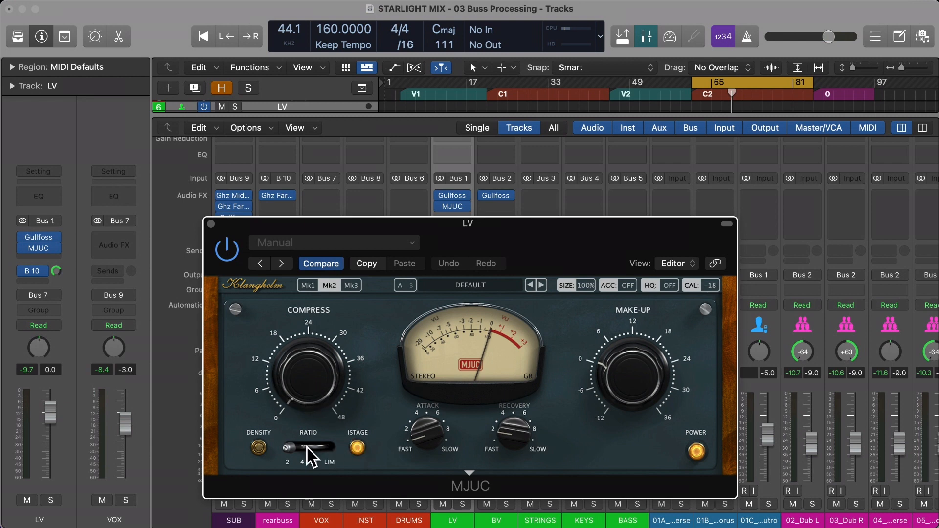
Step: Expand the LV MJUC's extra controls, turn on Density, adjust Drive, and lower Mix to about 80
{"action": "left_click", "coordinate": [467, 475]}
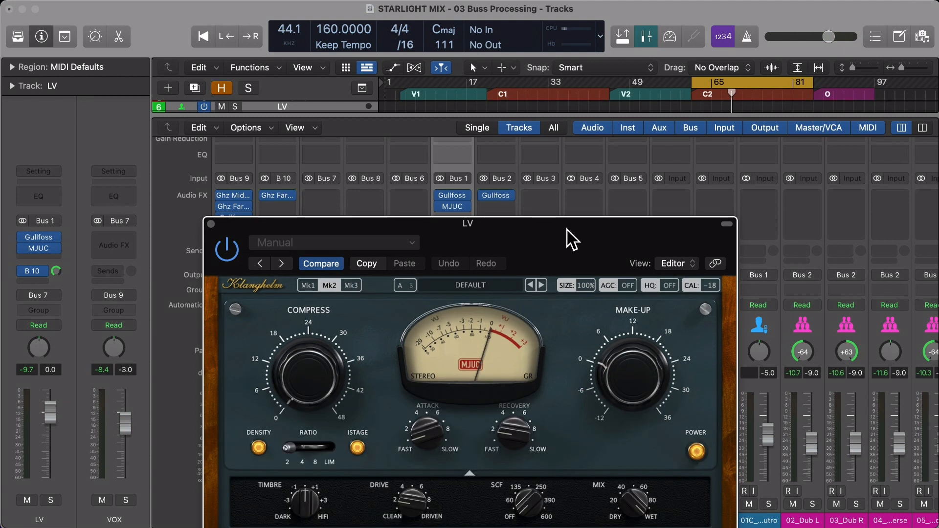
{"action": "left_click_drag", "start_coordinate": [567, 239], "coordinate": [569, 158]}
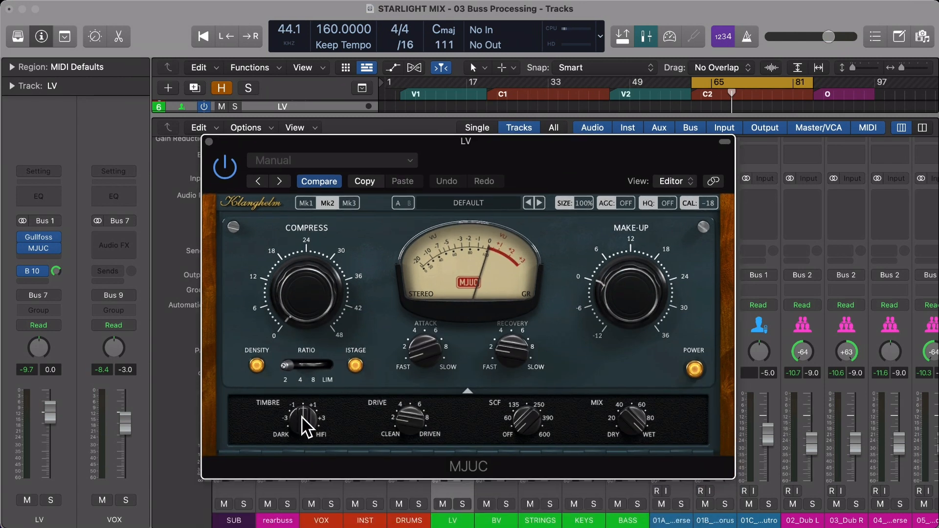
{"action": "left_click_drag", "start_coordinate": [413, 419], "coordinate": [403, 348]}
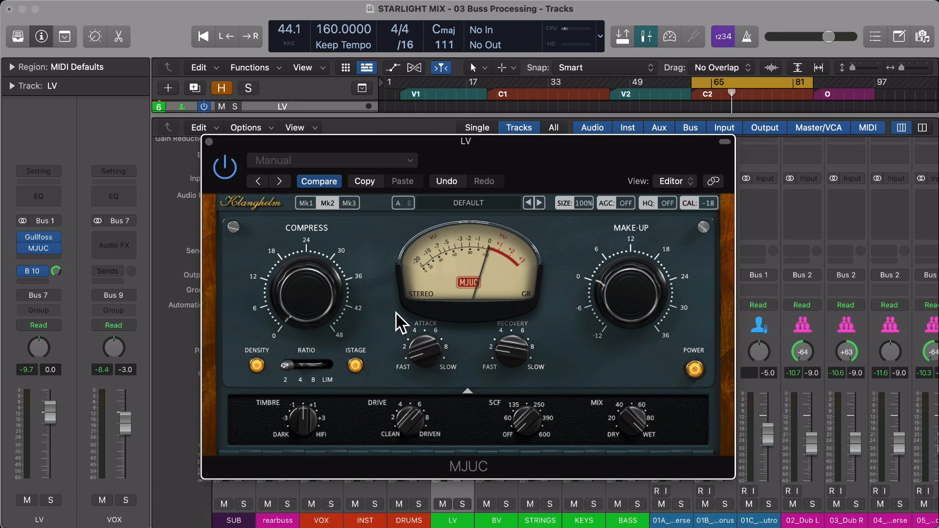
{"action": "left_click_drag", "start_coordinate": [632, 417], "coordinate": [633, 455]}
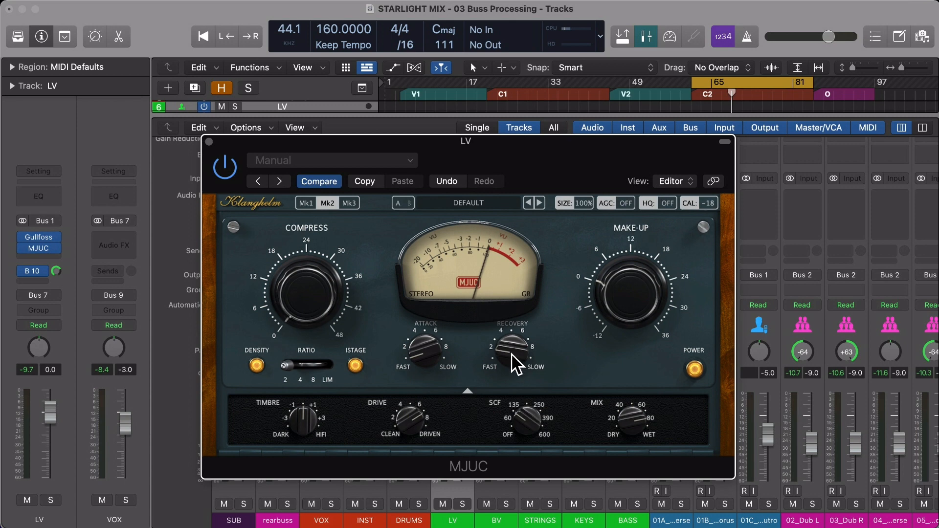
Step: Adjust the MJUC's Attack and Recovery on the LV bus and raise Compress while the song plays
{"action": "left_click_drag", "start_coordinate": [430, 346], "coordinate": [427, 372]}
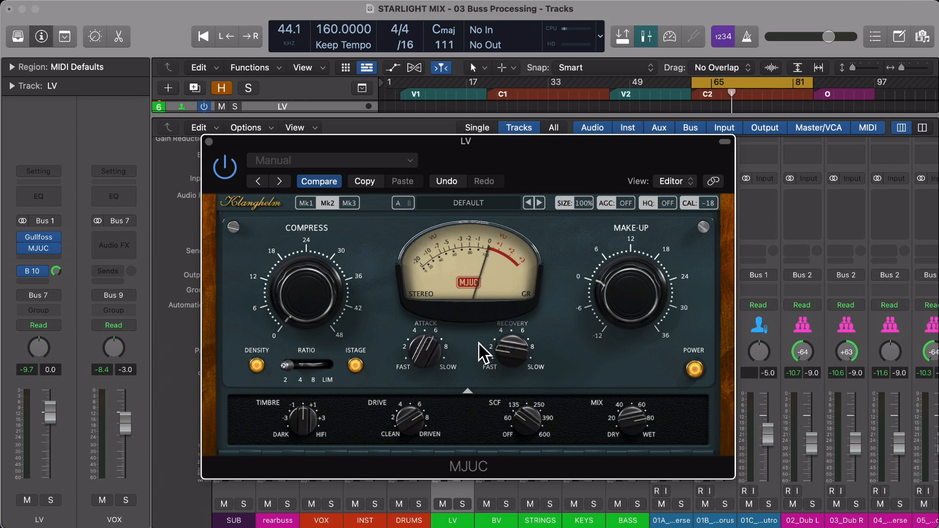
{"action": "left_click_drag", "start_coordinate": [514, 357], "coordinate": [520, 435]}
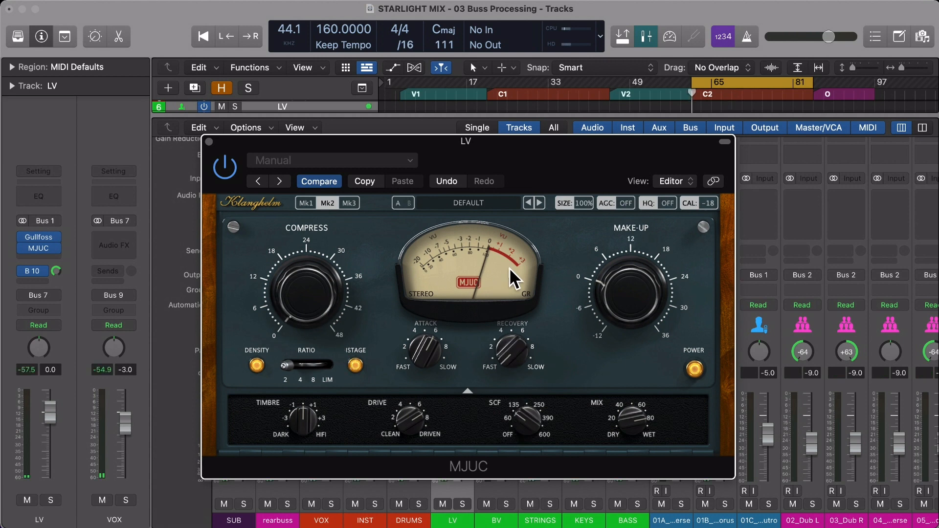
{"action": "left_click_drag", "start_coordinate": [325, 304], "coordinate": [304, 221]}
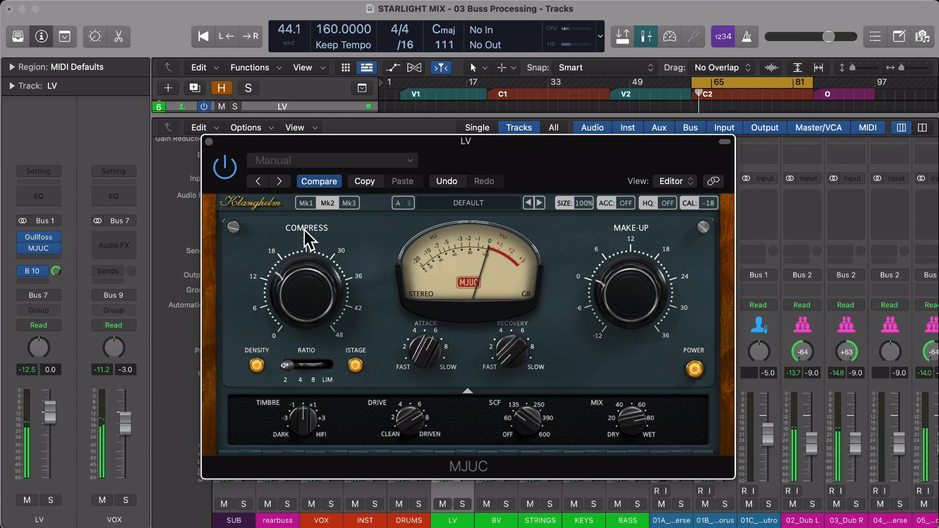
{"action": "left_click_drag", "start_coordinate": [303, 318], "coordinate": [296, 259]}
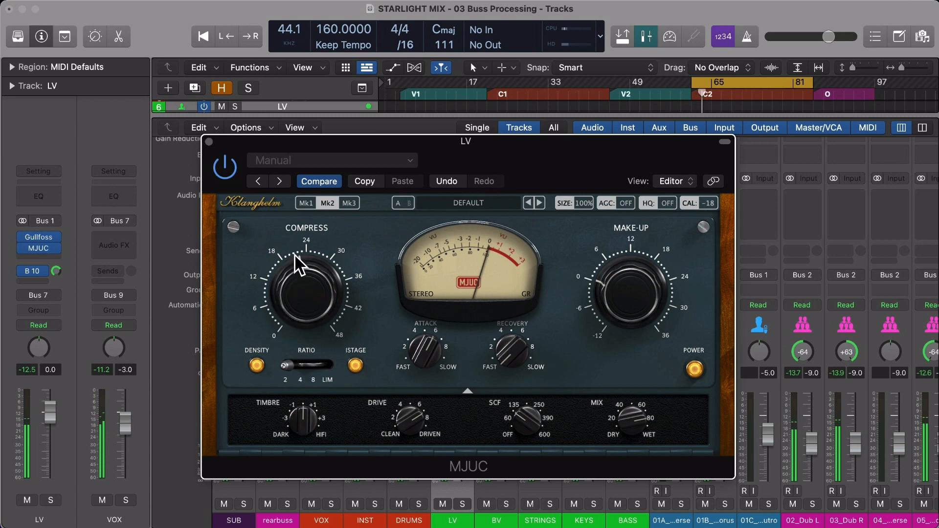
Step: Turn on AGC and HQ in the LV MJUC, raise Compress to about 30, and try different Drive amounts
{"action": "left_click", "coordinate": [627, 202]}
{"action": "left_click", "coordinate": [666, 203]}
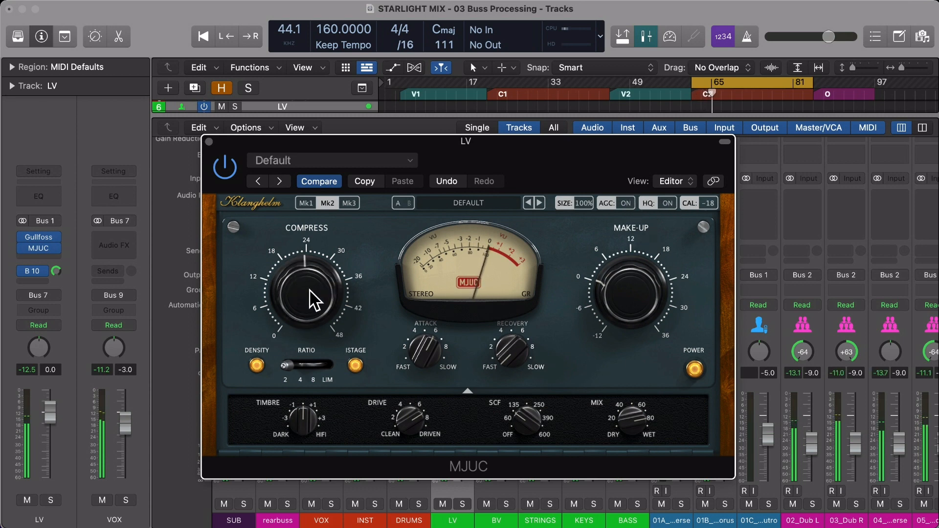
{"action": "left_click_drag", "start_coordinate": [313, 300], "coordinate": [308, 256]}
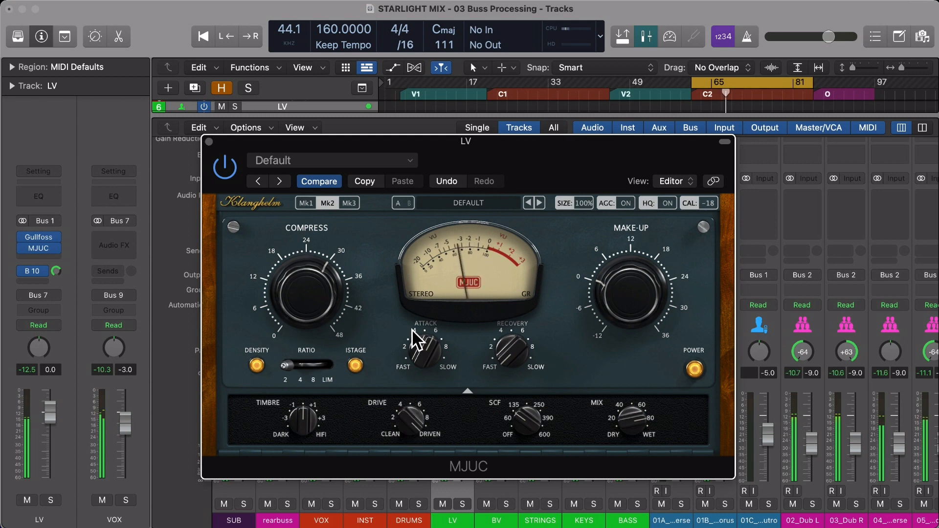
{"action": "left_click_drag", "start_coordinate": [412, 330], "coordinate": [412, 527]}
Step: Bypass the LV MJUC, restart playback from the chorus, and re-enable the compressor to compare the sound
{"action": "left_click", "coordinate": [476, 242]}
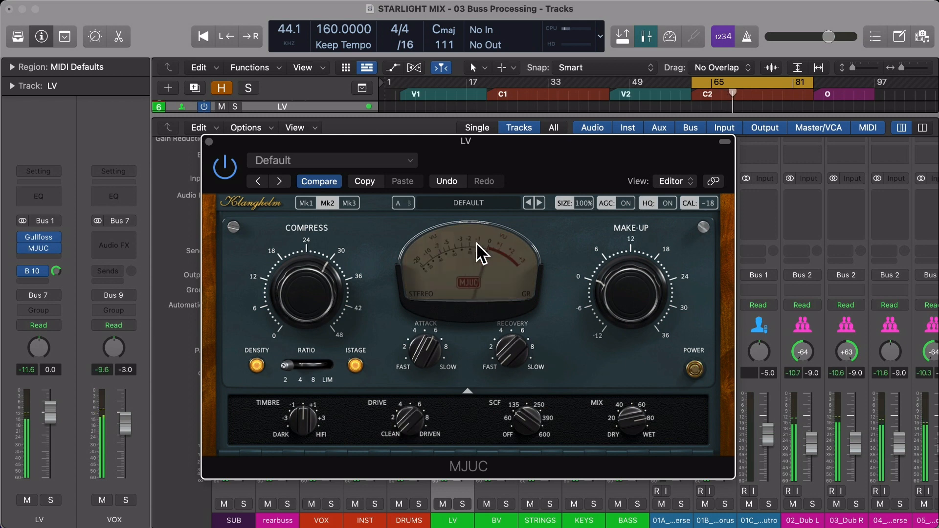
{"action": "key", "text": "Return"}
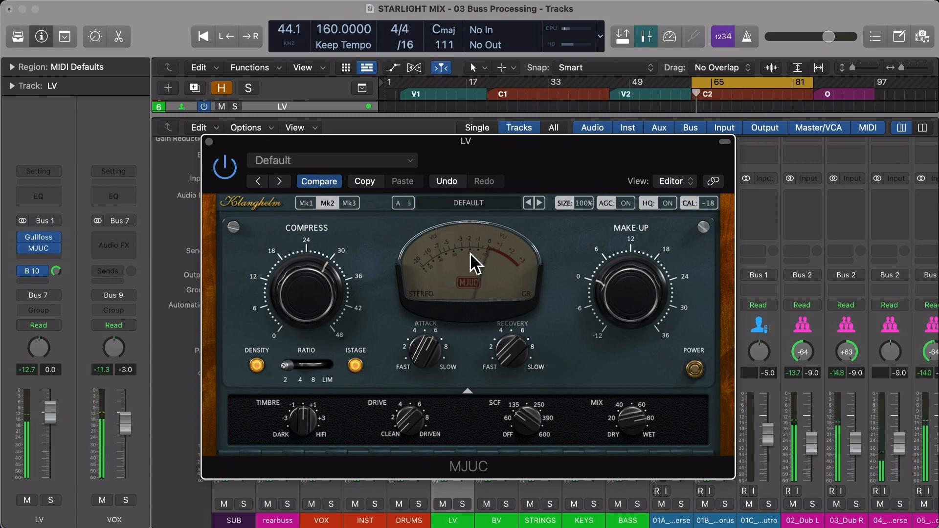
{"action": "left_click", "coordinate": [470, 253]}
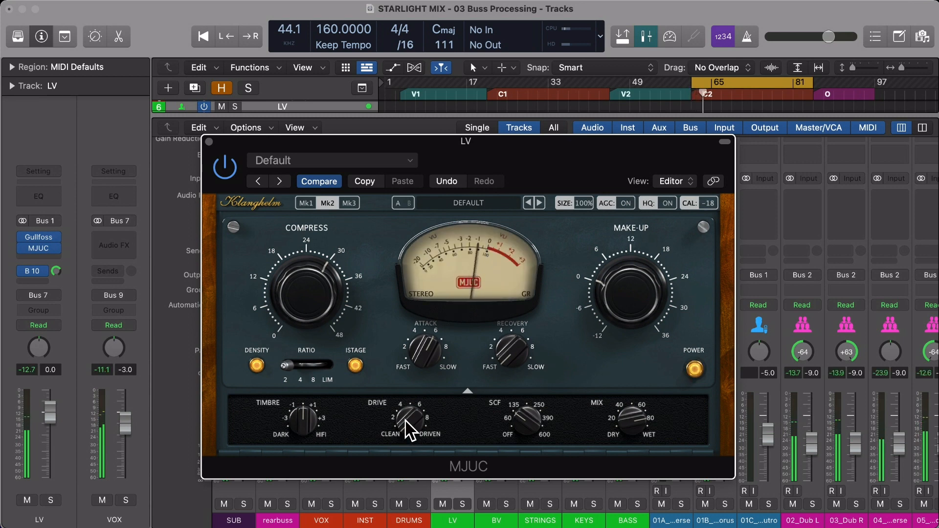
Step: Set the LV MJUC's Drive to about 5 and lower Compress to about 25
{"action": "left_click_drag", "start_coordinate": [405, 419], "coordinate": [391, 303]}
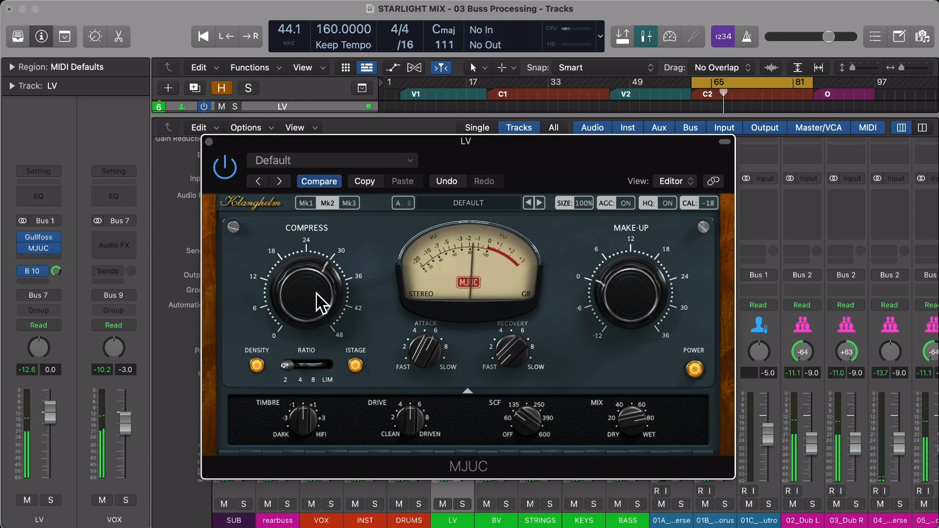
{"action": "left_click_drag", "start_coordinate": [316, 300], "coordinate": [328, 337]}
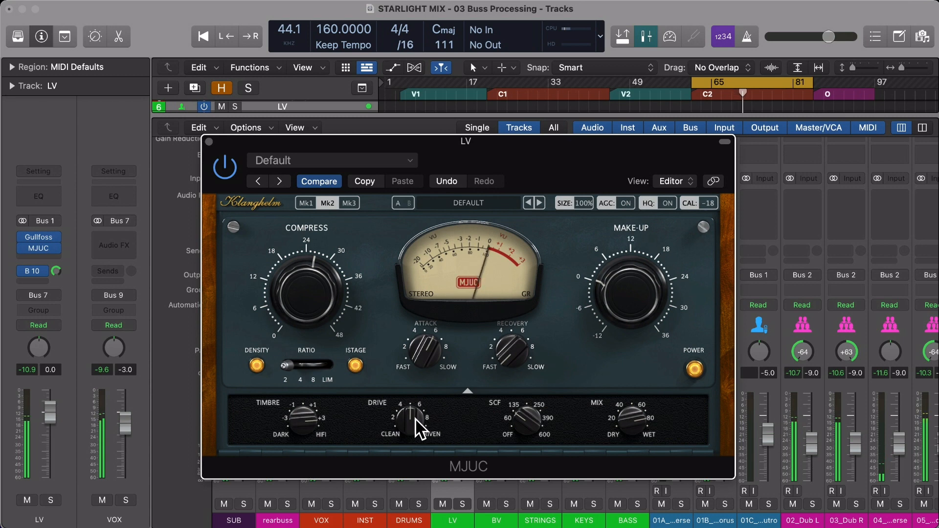
{"action": "left_click_drag", "start_coordinate": [407, 312], "coordinate": [427, 411]}
Step: Compare the Mk3 and Mk1 models, set Compress to 24, return the LV MJUC to Mk2, and close its window
{"action": "left_click", "coordinate": [353, 202]}
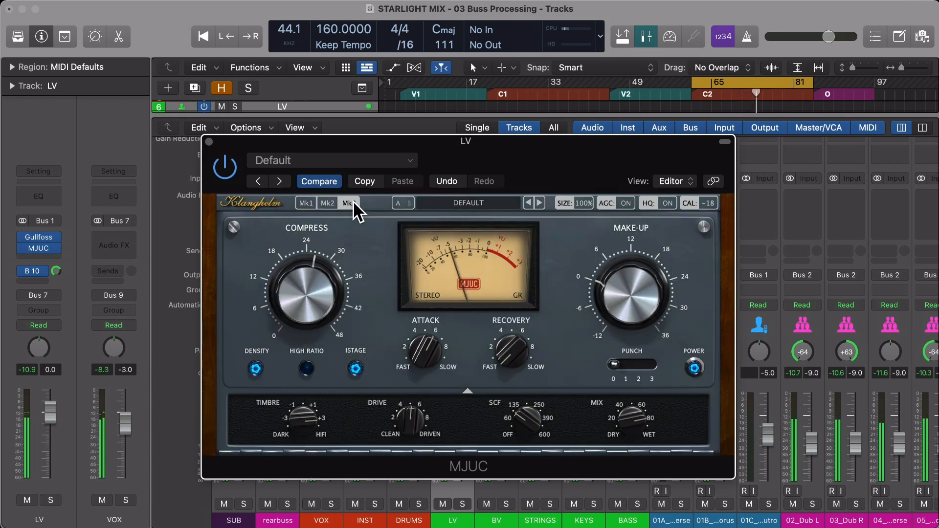
{"action": "mouse_move", "coordinate": [315, 291]}
{"action": "left_mouse_down"}
{"action": "mouse_move", "coordinate": [321, 309]}
{"action": "mouse_move", "coordinate": [306, 285]}
{"action": "left_mouse_up"}
{"action": "left_click", "coordinate": [327, 202]}
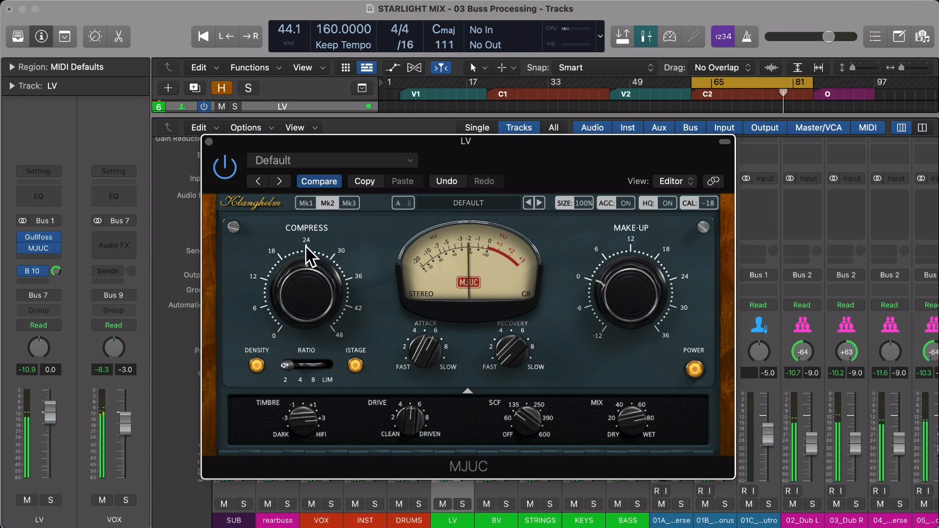
{"action": "left_click", "coordinate": [305, 203]}
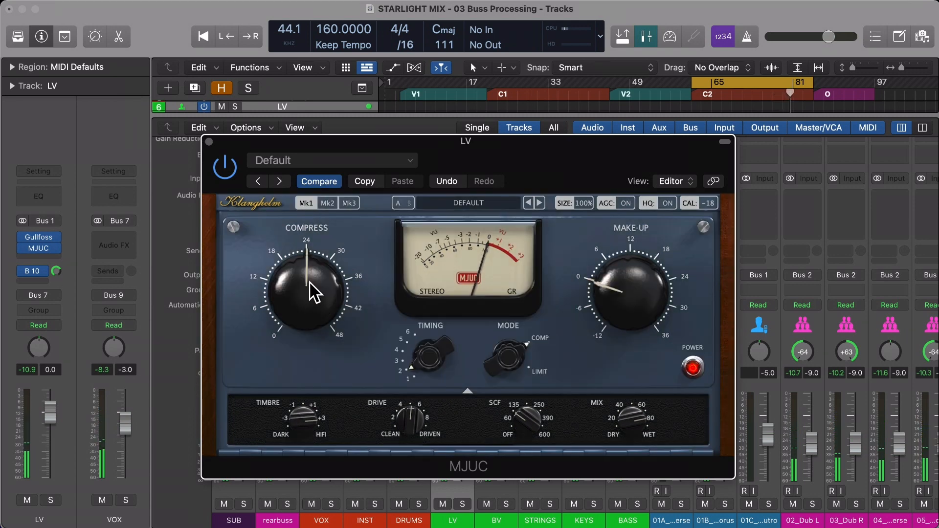
{"action": "left_click", "coordinate": [327, 205]}
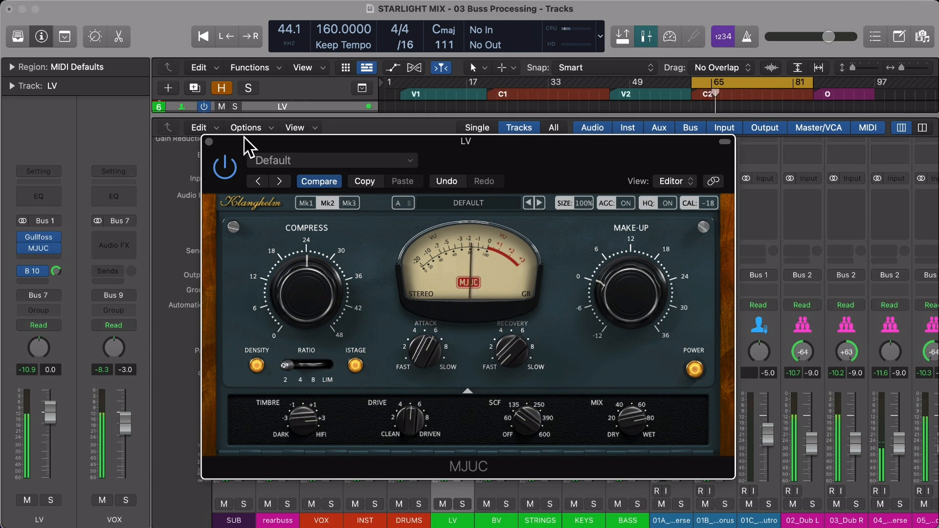
{"action": "left_click", "coordinate": [209, 142]}
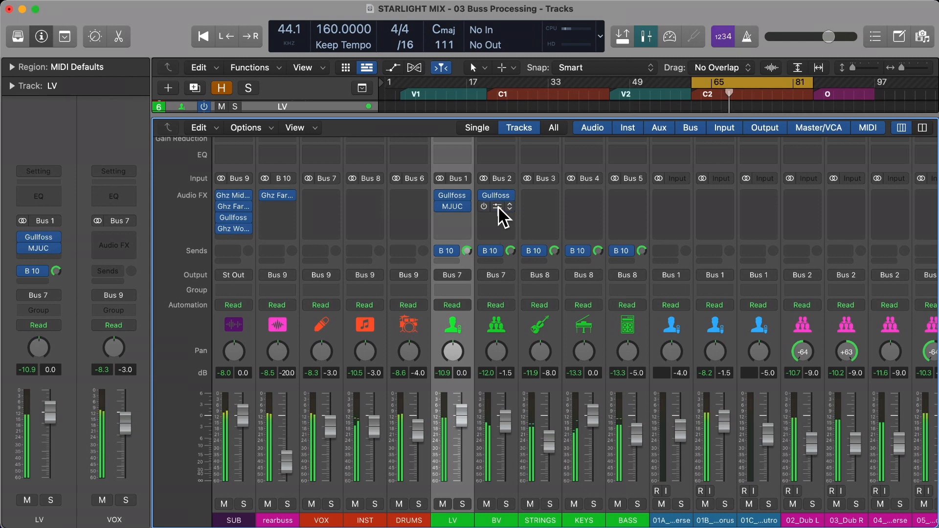
Step: Copy the LV bus's MJUC with its settings to the slot after Gullfoss on the BV bus and reposition its window
{"action": "left_click", "coordinate": [498, 207]}
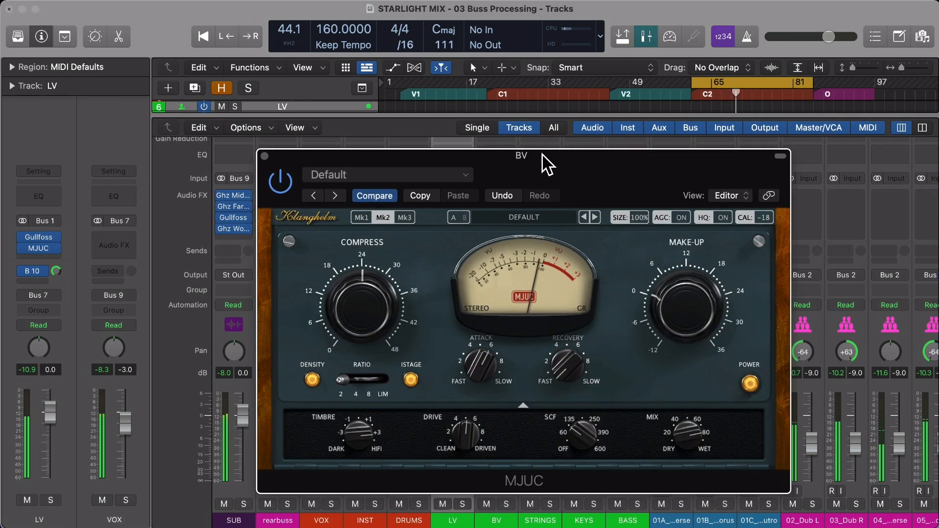
{"action": "left_click_drag", "start_coordinate": [547, 163], "coordinate": [441, 134]}
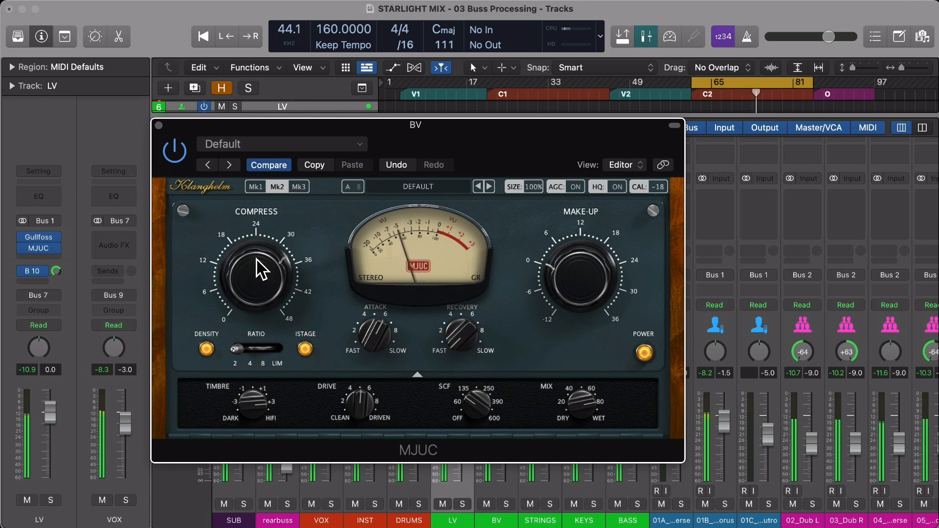
Step: Switch the BV MJUC to Mk3, set Compress to about 30, and adjust its Attack and Recovery
{"action": "left_click", "coordinate": [299, 187]}
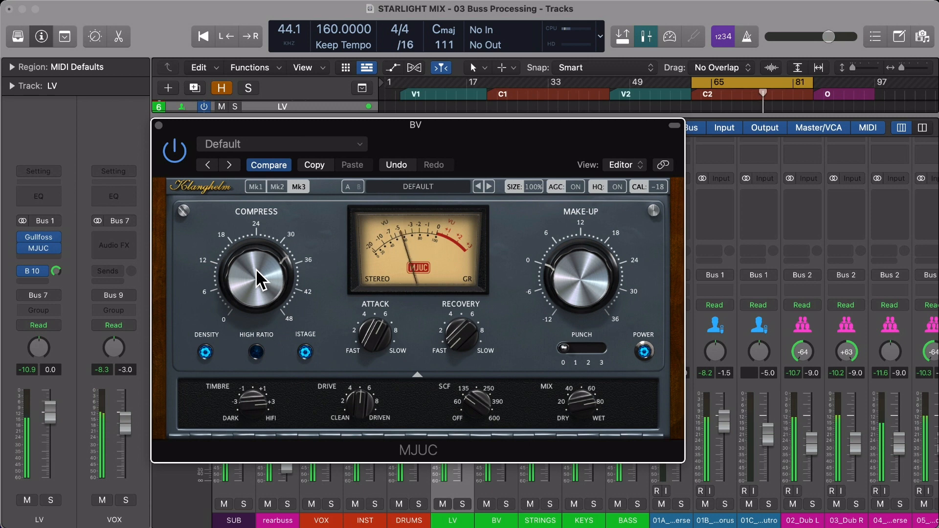
{"action": "left_click_drag", "start_coordinate": [256, 268], "coordinate": [258, 280]}
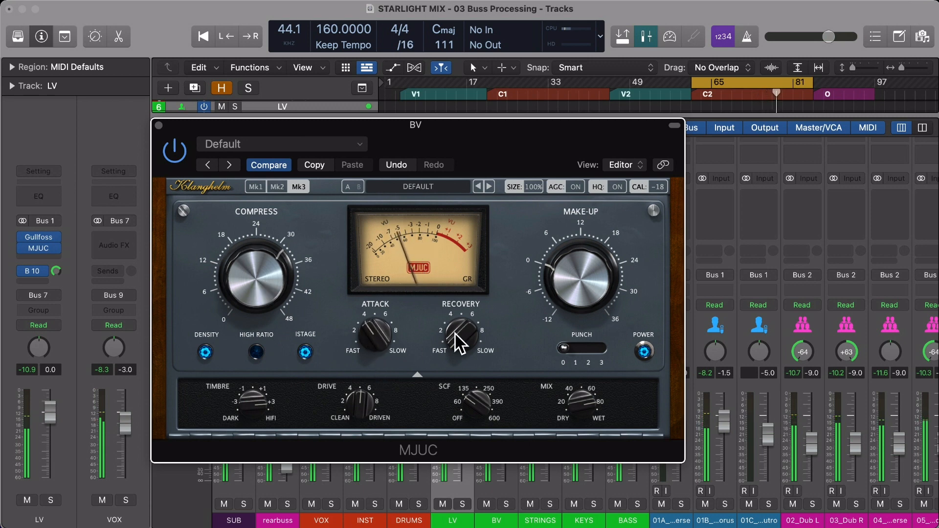
{"action": "left_click_drag", "start_coordinate": [455, 333], "coordinate": [439, 277]}
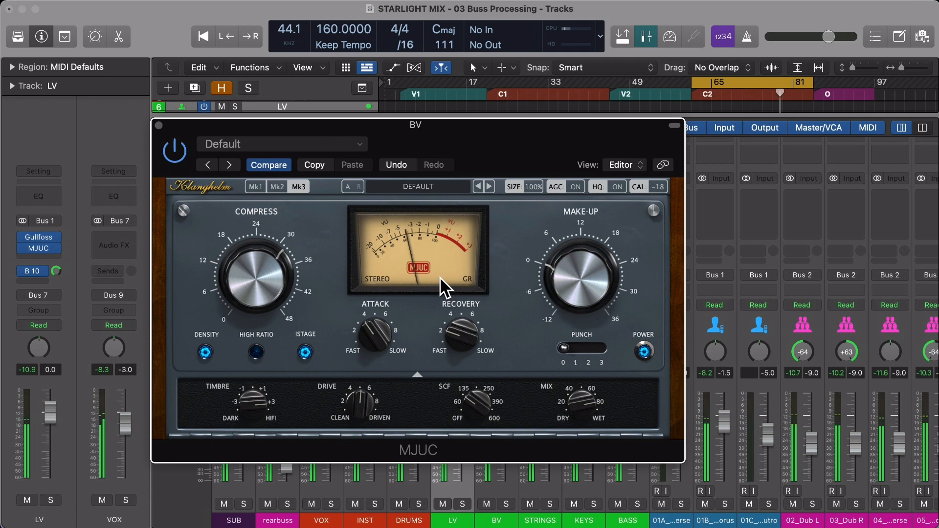
Step: Compare the BV MJUC bypassed and active, lower its Drive, and close the plug-in window
{"action": "left_click", "coordinate": [406, 236]}
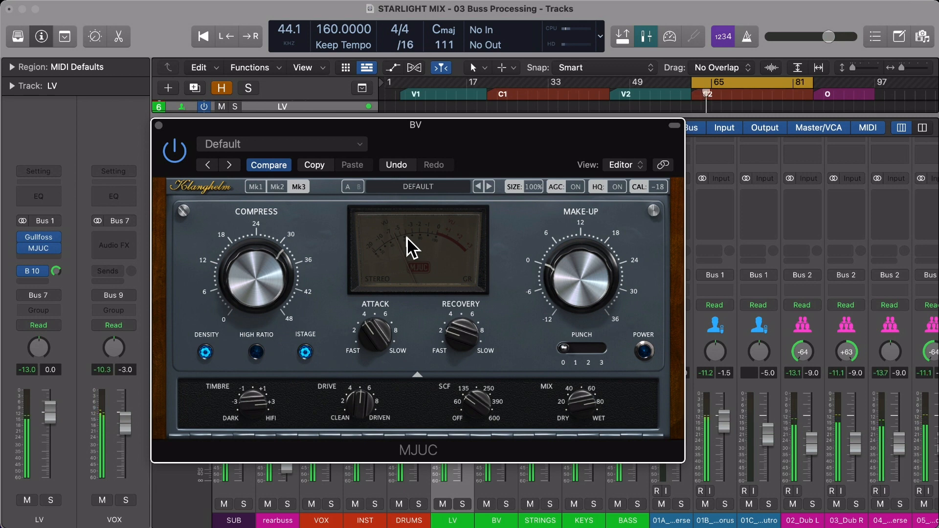
{"action": "left_click", "coordinate": [406, 237]}
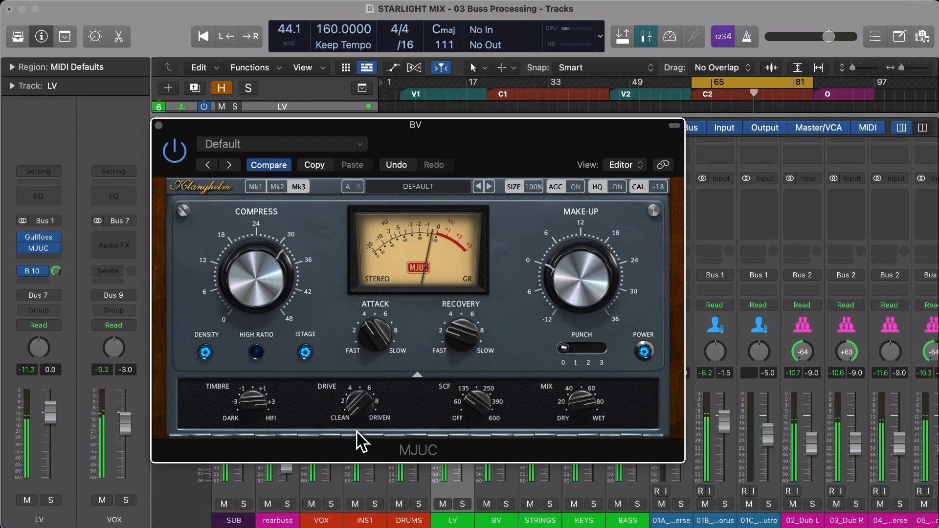
{"action": "left_click", "coordinate": [158, 125]}
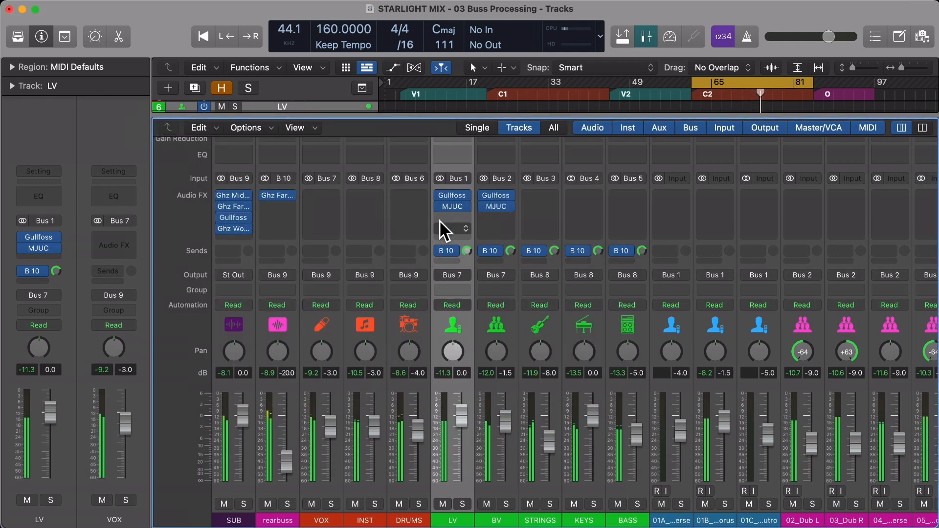
Step: Reopen the MJUC on the LV bus, lower its Drive slightly, and close the window
{"action": "left_click", "coordinate": [452, 205]}
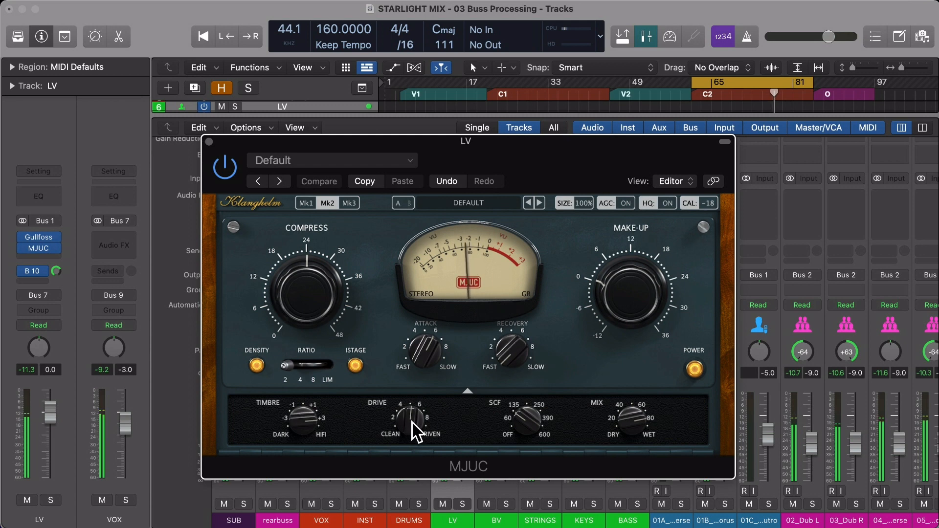
{"action": "left_click_drag", "start_coordinate": [412, 422], "coordinate": [414, 469]}
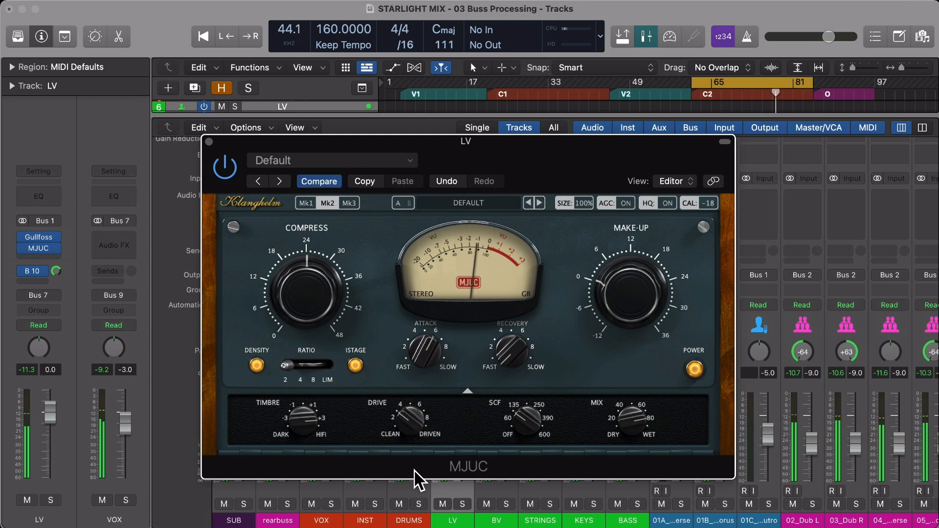
{"action": "left_click", "coordinate": [210, 141]}
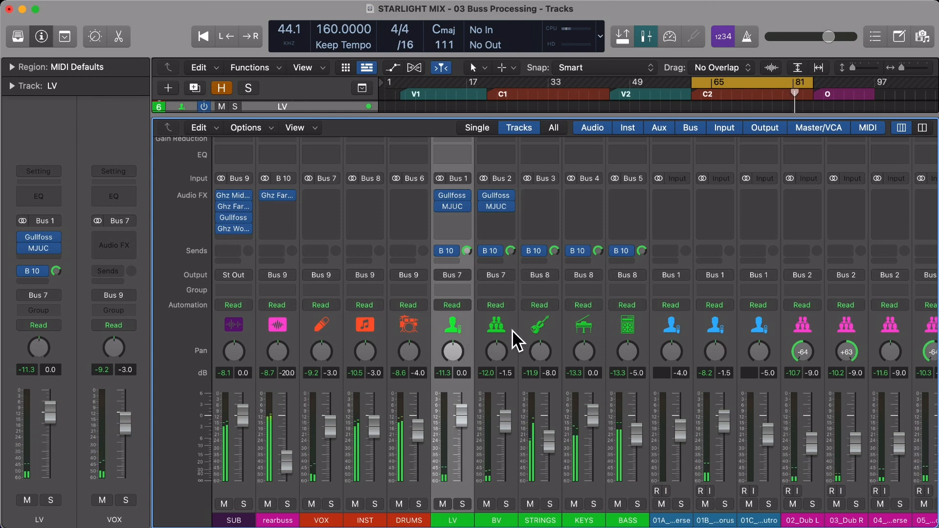
Step: Insert a stereo Ghz Faraday Limiter 3 on the VOX bus and move its window clear of the effect slots
{"action": "left_click", "coordinate": [320, 329]}
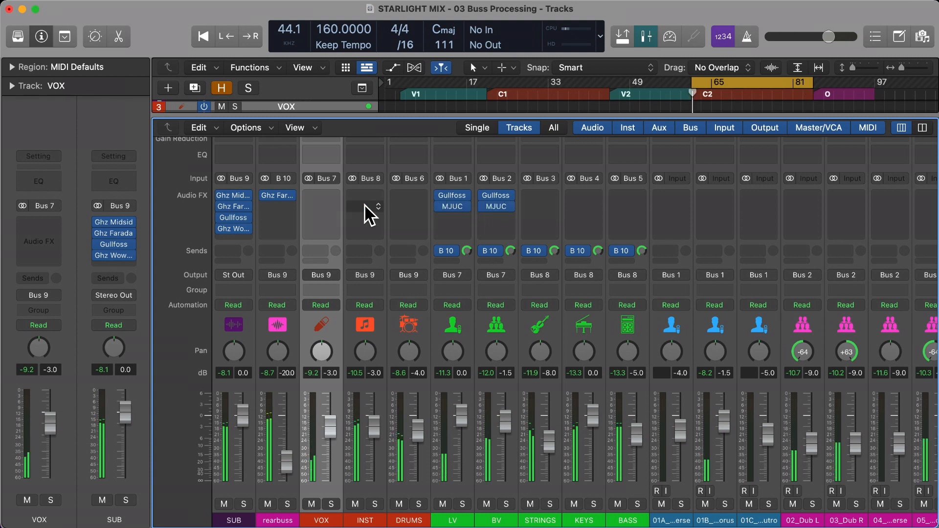
{"action": "left_click", "coordinate": [337, 208]}
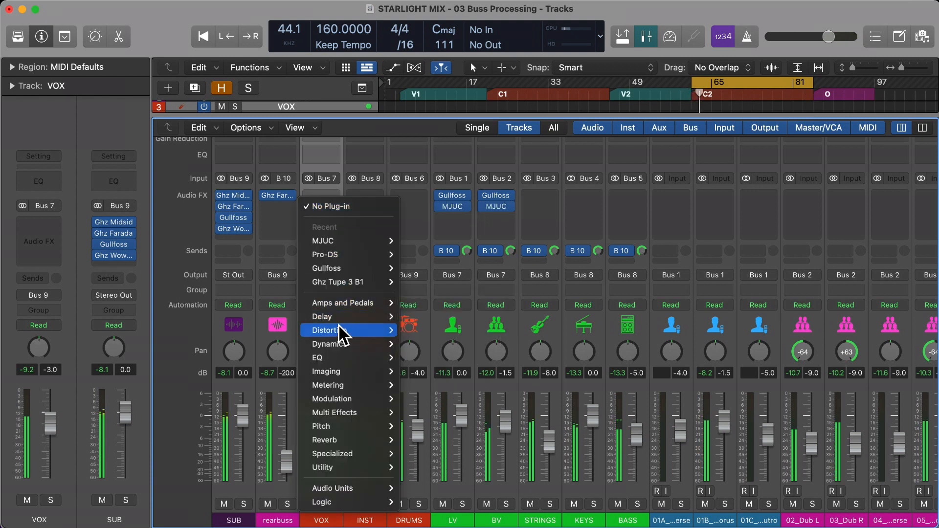
{"action": "mouse_move", "coordinate": [339, 344]}
{"action": "mouse_move", "coordinate": [463, 357]}
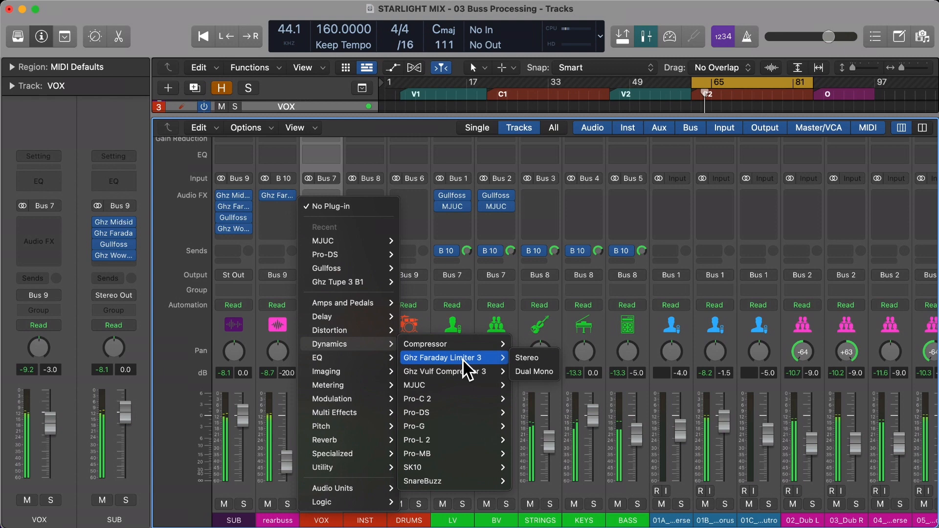
{"action": "left_click", "coordinate": [517, 359]}
{"action": "left_click_drag", "start_coordinate": [538, 178], "coordinate": [544, 282]}
Step: Check the MJUC on the LV bus, close its window, and bring the VOX limiter window fully into view
{"action": "left_click", "coordinate": [453, 205]}
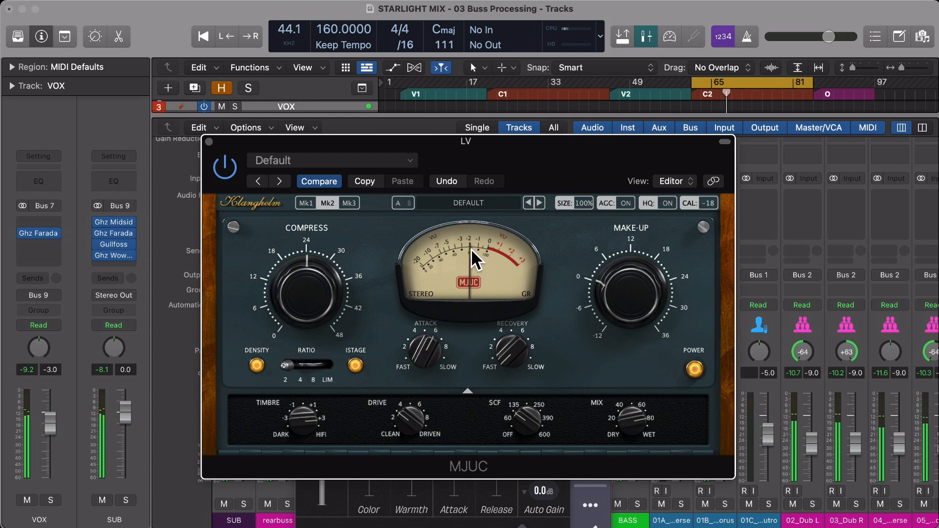
{"action": "left_click", "coordinate": [209, 141]}
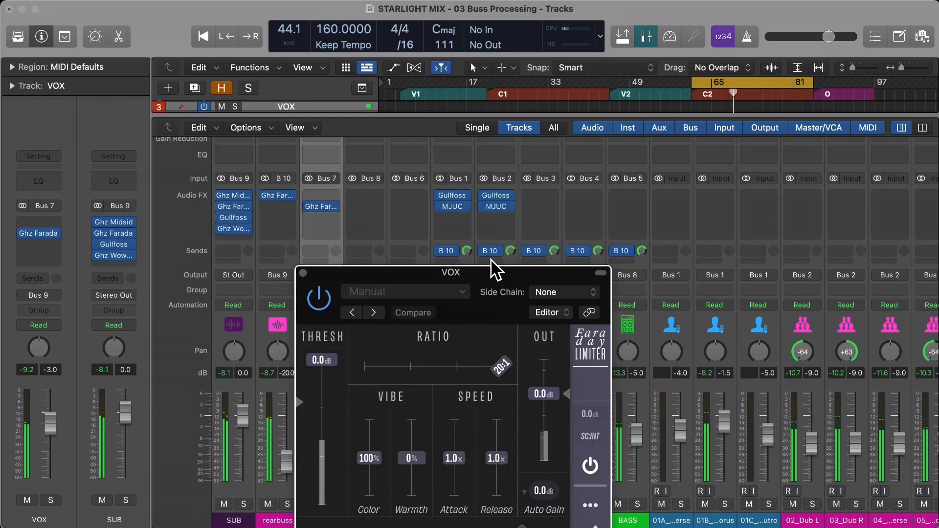
{"action": "left_click_drag", "start_coordinate": [497, 272], "coordinate": [470, 142]}
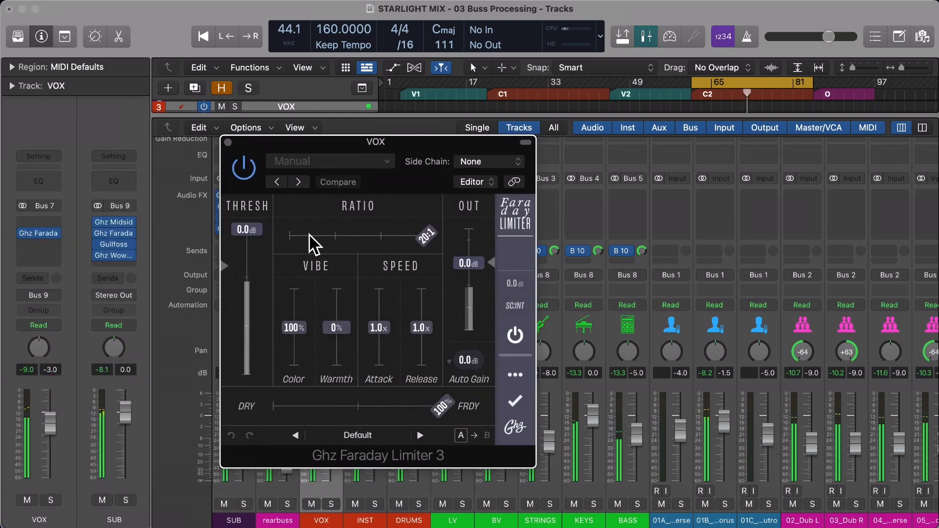
Step: Set the VOX Faraday Limiter to a 2:1 ratio, -16.5 dB threshold and -6.0 dB output
{"action": "left_click_drag", "start_coordinate": [293, 235], "coordinate": [262, 239]}
{"action": "scroll", "coordinate": [262, 239], "scroll_direction": "down", "scroll_amount": 10}
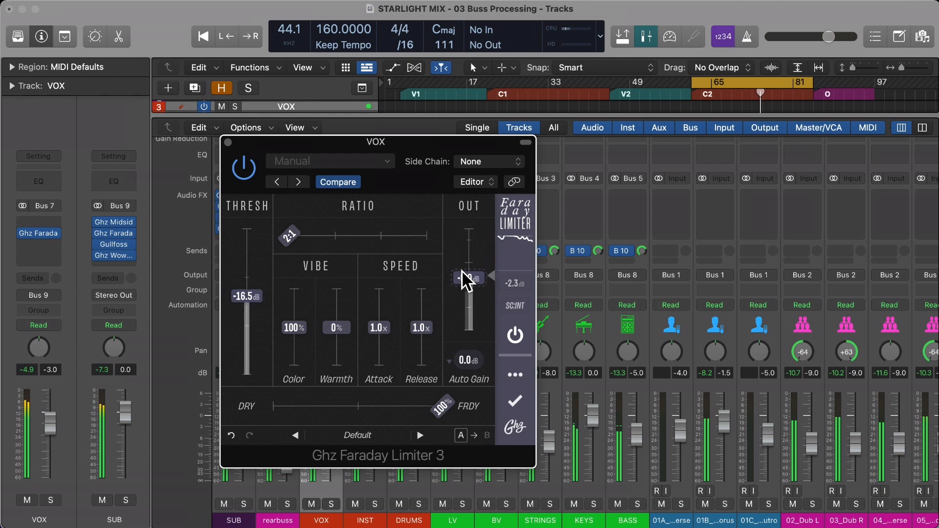
{"action": "scroll", "coordinate": [462, 271], "scroll_direction": "down", "scroll_amount": 6}
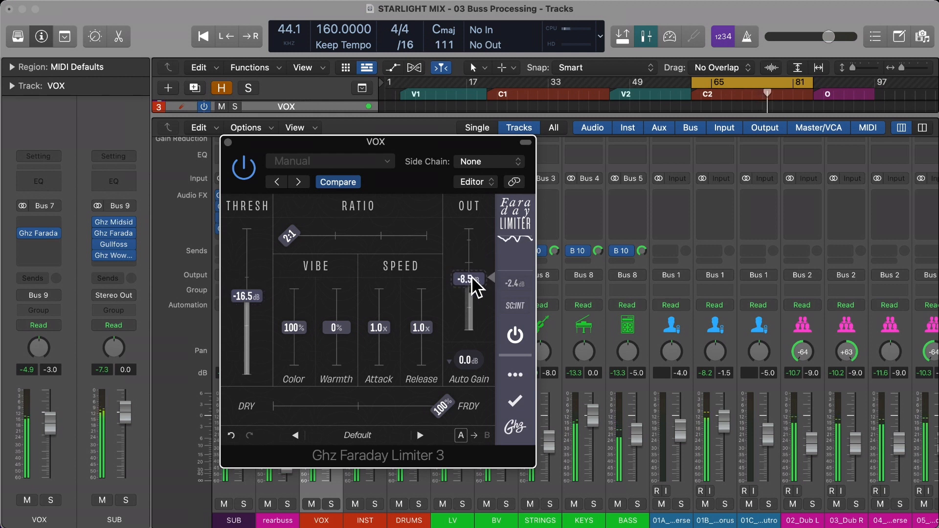
{"action": "left_click_drag", "start_coordinate": [471, 276], "coordinate": [471, 273]}
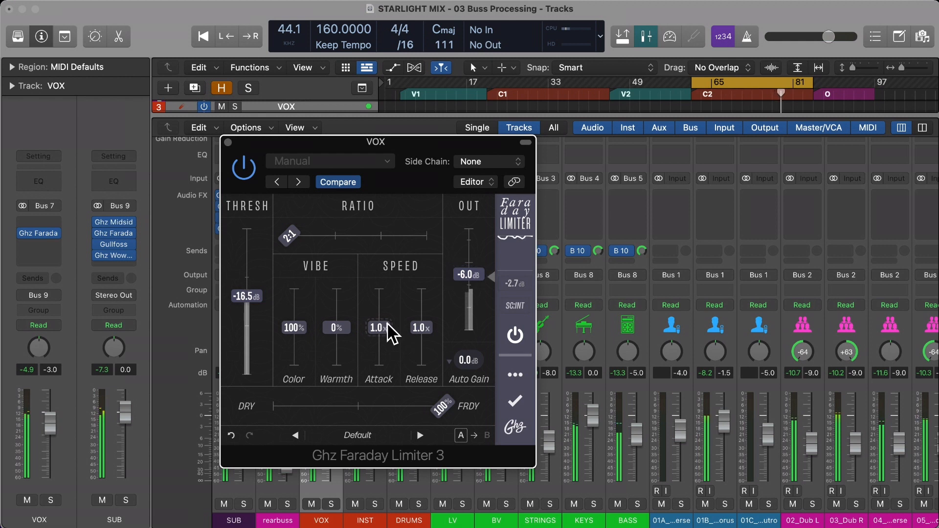
Step: Set the VOX limiter's Attack to 2.4x and its Release to 0.3x
{"action": "scroll", "coordinate": [388, 324], "scroll_direction": "up", "scroll_amount": 5}
{"action": "scroll", "coordinate": [424, 326], "scroll_direction": "down", "scroll_amount": 9}
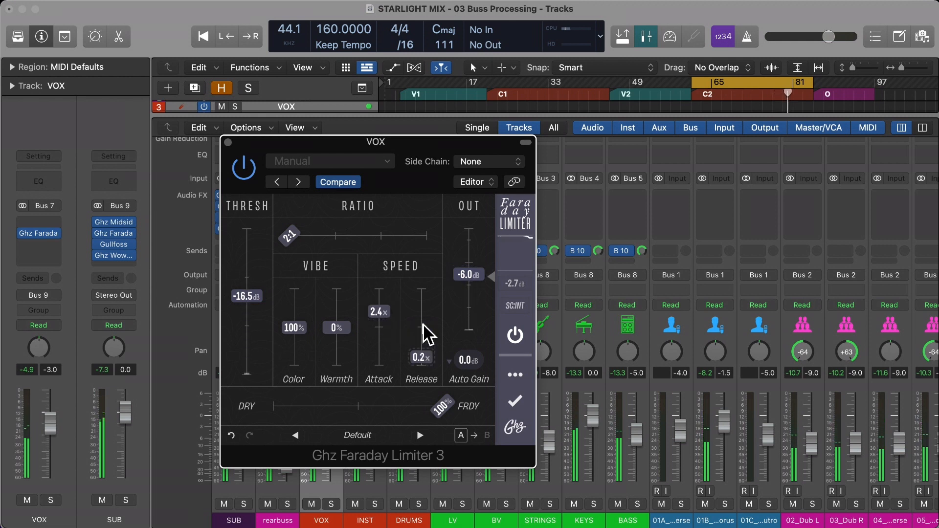
{"action": "scroll", "coordinate": [423, 324], "scroll_direction": "up", "scroll_amount": 2}
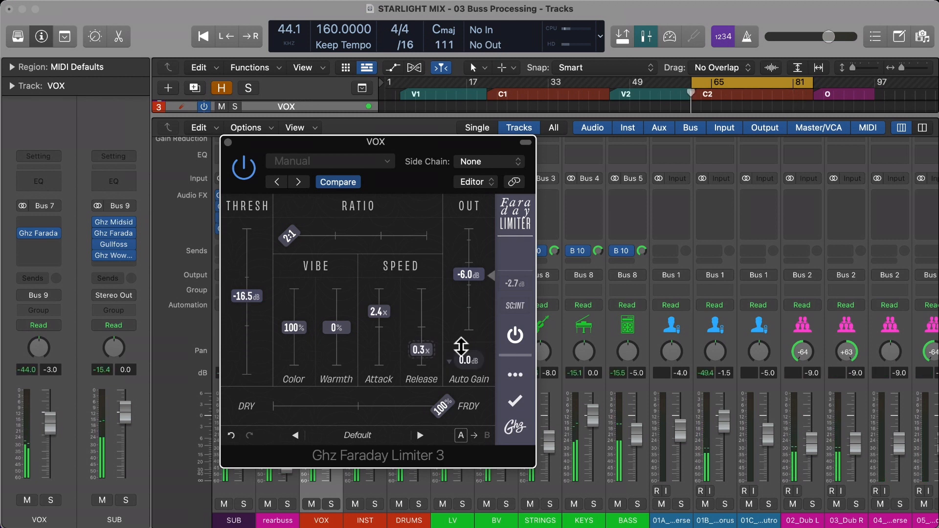
Step: Set the VOX limiter's dry/wet mix to 50% and lower its threshold to -22.5 dB
{"action": "left_click", "coordinate": [362, 409]}
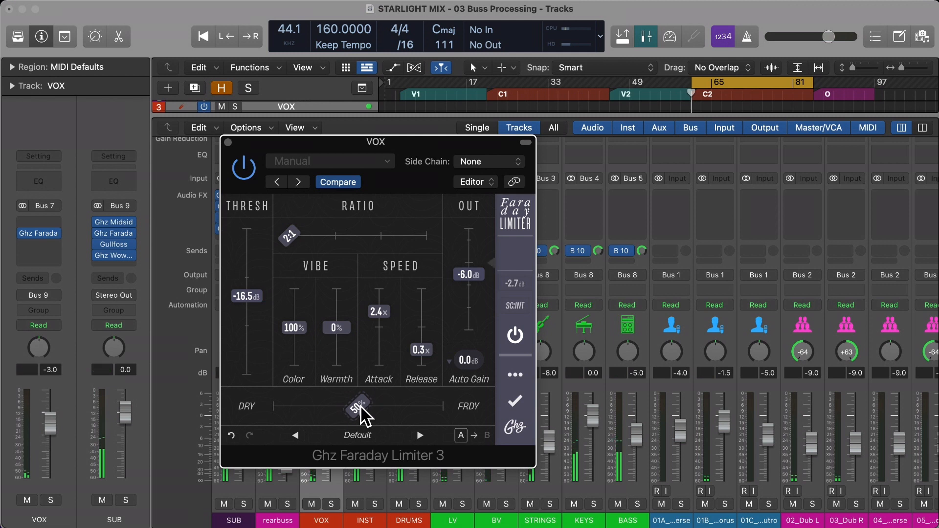
{"action": "scroll", "coordinate": [254, 289], "scroll_direction": "down", "scroll_amount": 5}
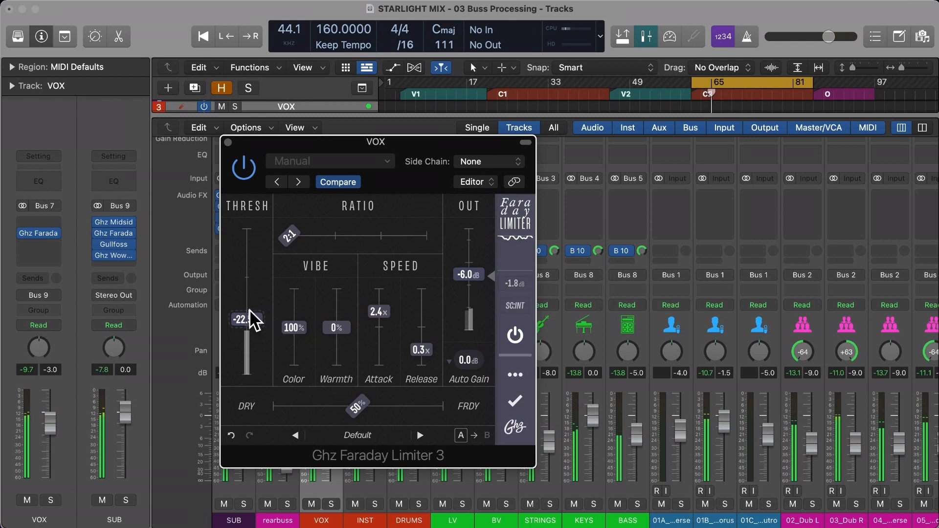
{"action": "scroll", "coordinate": [250, 310], "scroll_direction": "down", "scroll_amount": 3}
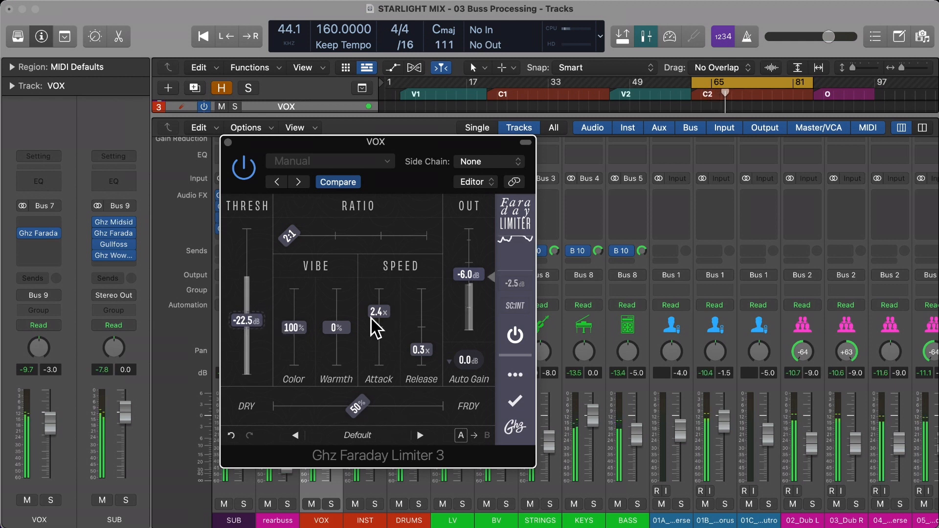
Step: Sweep the VOX limiter's Attack between faster and slower values during playback and settle on 2.7x
{"action": "scroll", "coordinate": [378, 320], "scroll_direction": "up", "scroll_amount": 6}
{"action": "scroll", "coordinate": [376, 328], "scroll_direction": "up", "scroll_amount": 5}
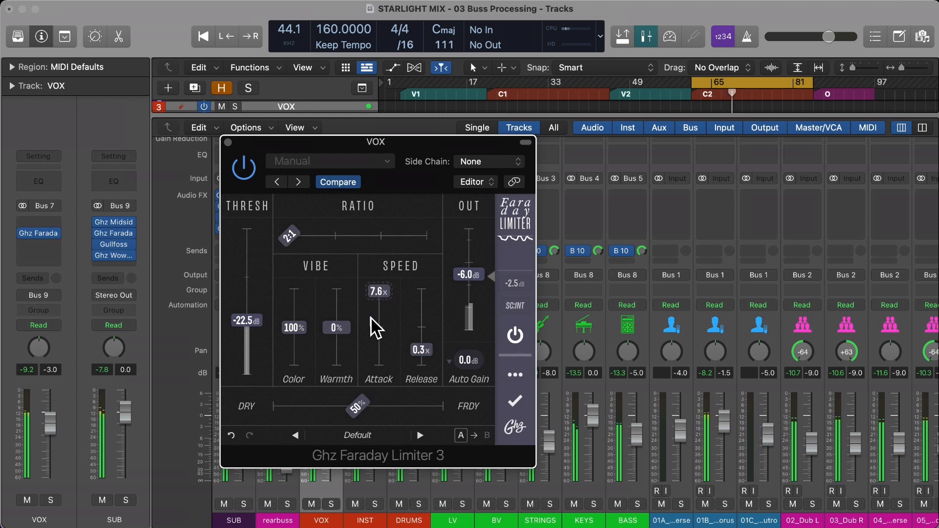
{"action": "scroll", "coordinate": [376, 328], "scroll_direction": "down", "scroll_amount": 10}
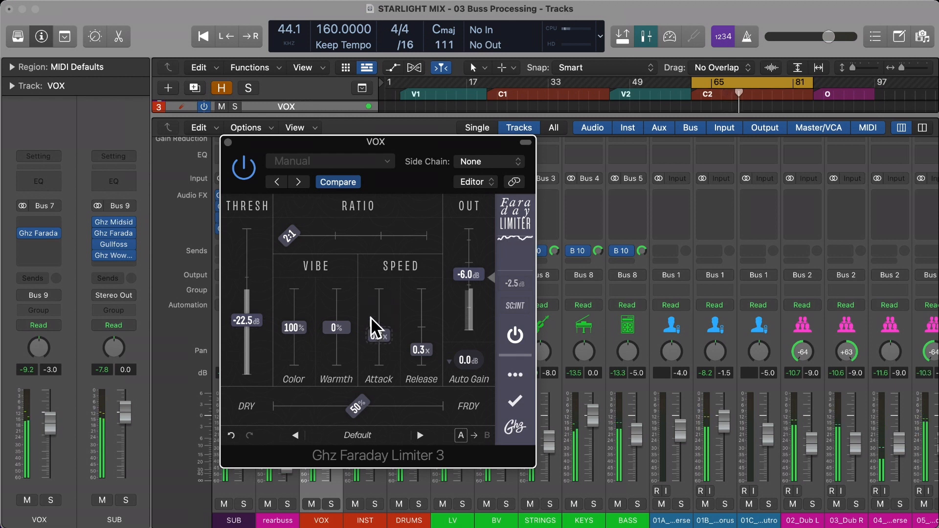
{"action": "scroll", "coordinate": [376, 328], "scroll_direction": "up", "scroll_amount": 7}
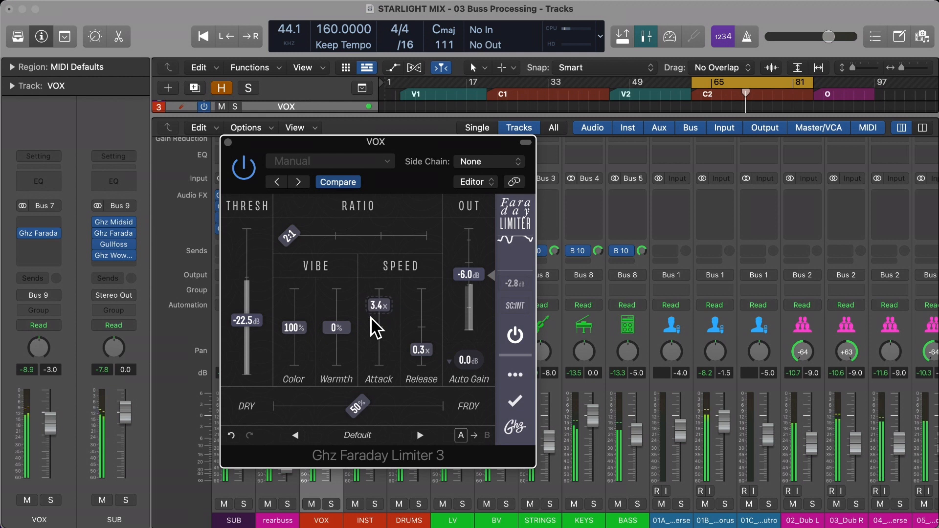
{"action": "scroll", "coordinate": [370, 317], "scroll_direction": "down", "scroll_amount": 7}
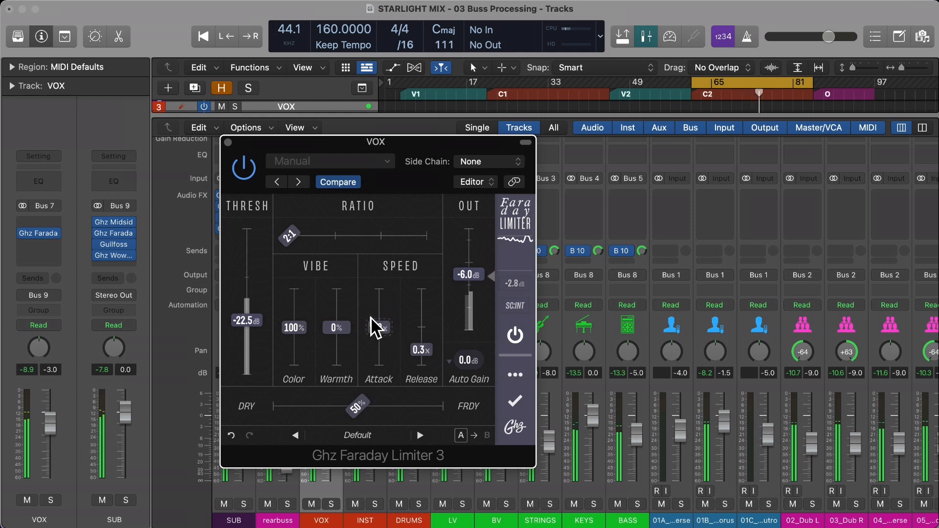
{"action": "scroll", "coordinate": [371, 317], "scroll_direction": "up", "scroll_amount": 1}
{"action": "scroll", "coordinate": [371, 317], "scroll_direction": "down", "scroll_amount": 1}
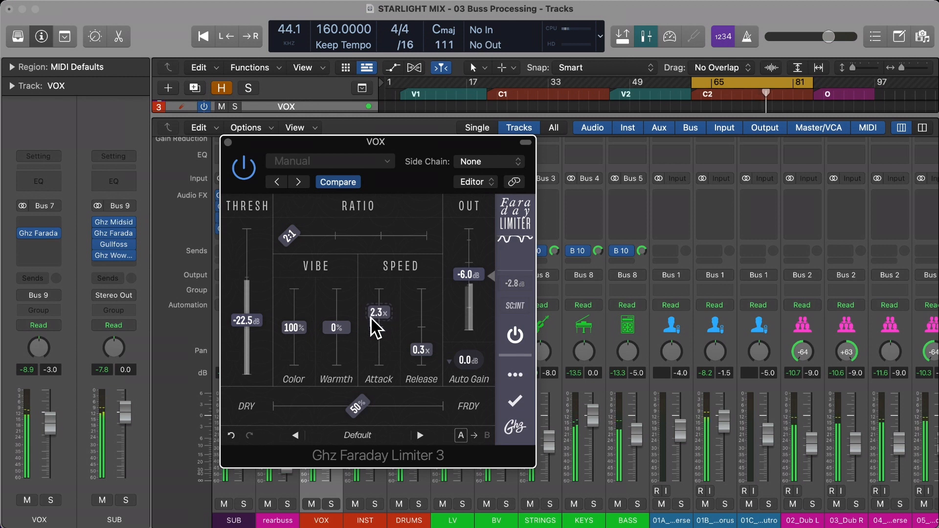
{"action": "scroll", "coordinate": [371, 318], "scroll_direction": "up", "scroll_amount": 2}
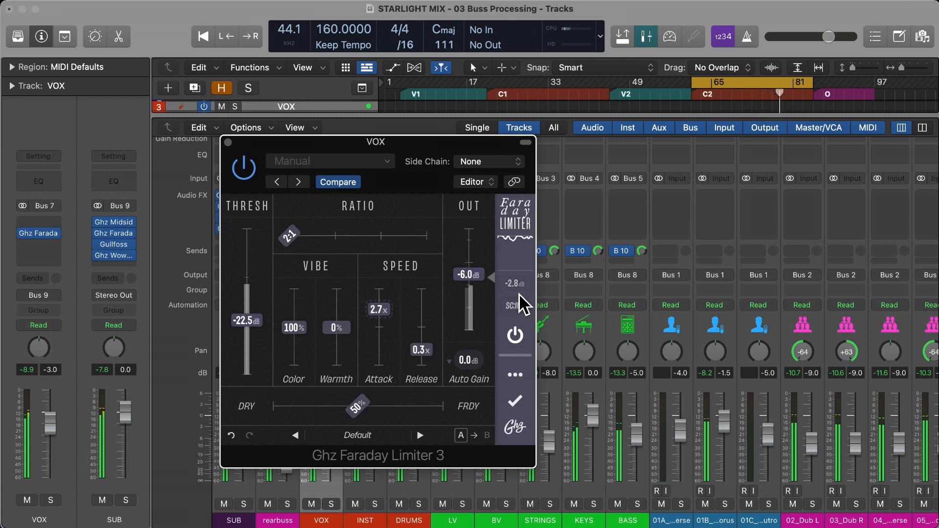
Step: In the VOX limiter's extended settings, set Sidechain HPF to 124 Hz and Link Amount to 100%, then hide those settings
{"action": "left_click", "coordinate": [515, 375]}
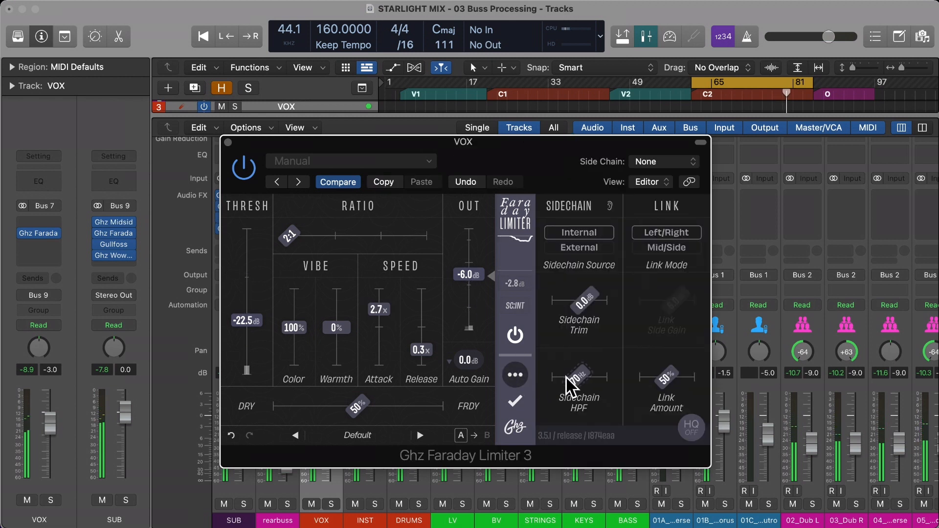
{"action": "left_click_drag", "start_coordinate": [570, 383], "coordinate": [570, 383]}
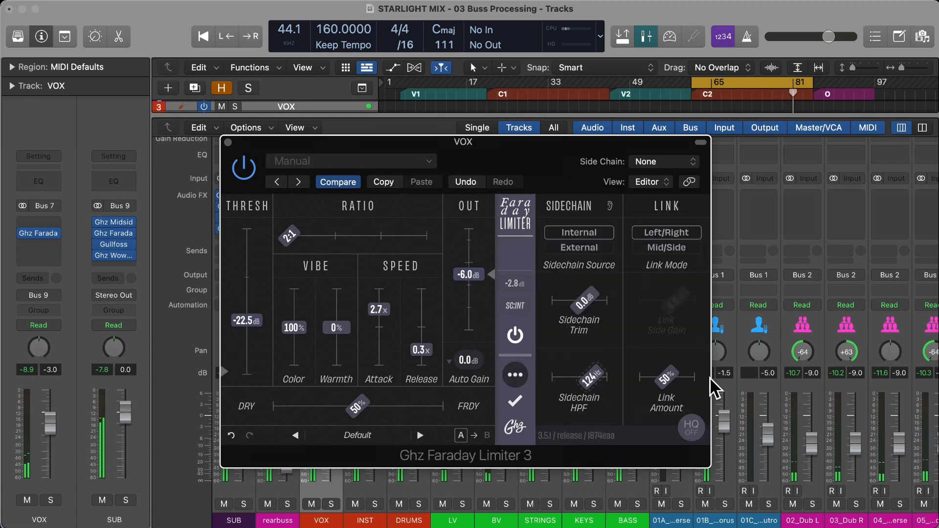
{"action": "double_click", "coordinate": [667, 371]}
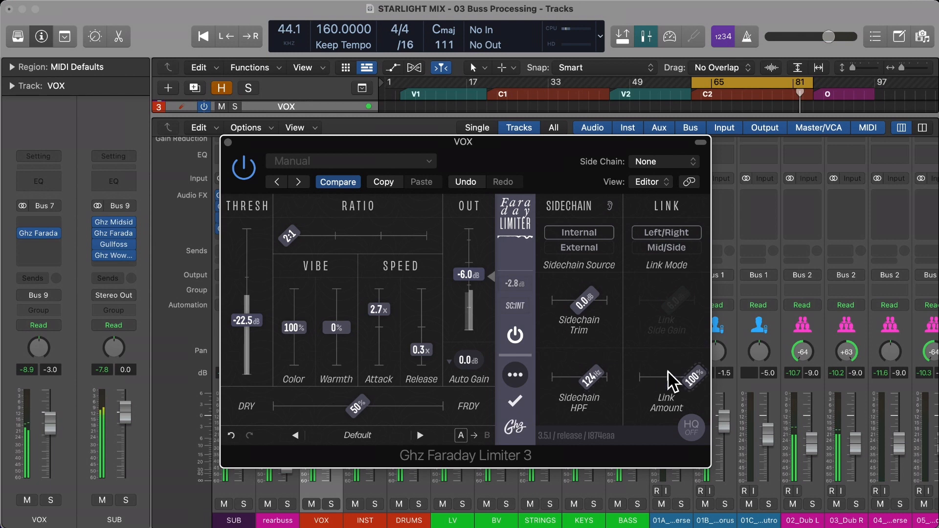
{"action": "left_click", "coordinate": [520, 373]}
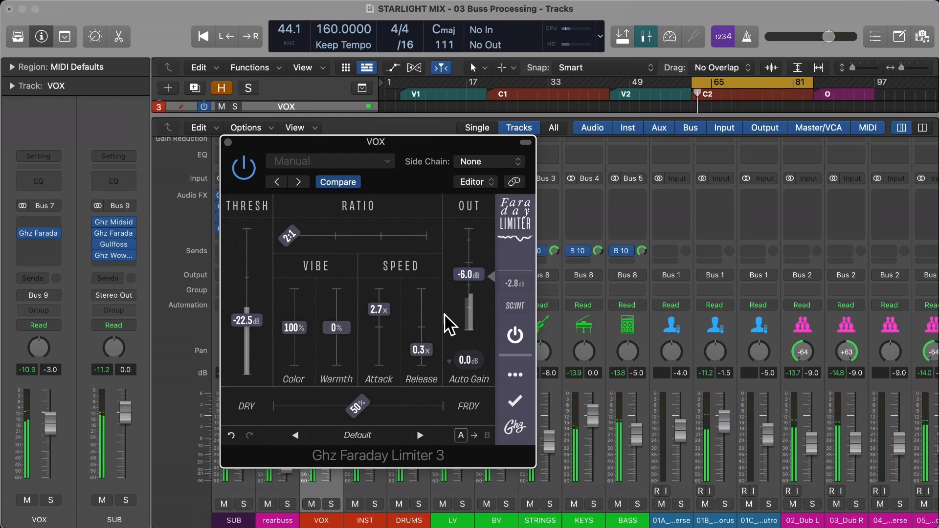
Step: Solo the VOX bus, listen to the limited vocals, and turn the solo off again
{"action": "key", "text": "space"}
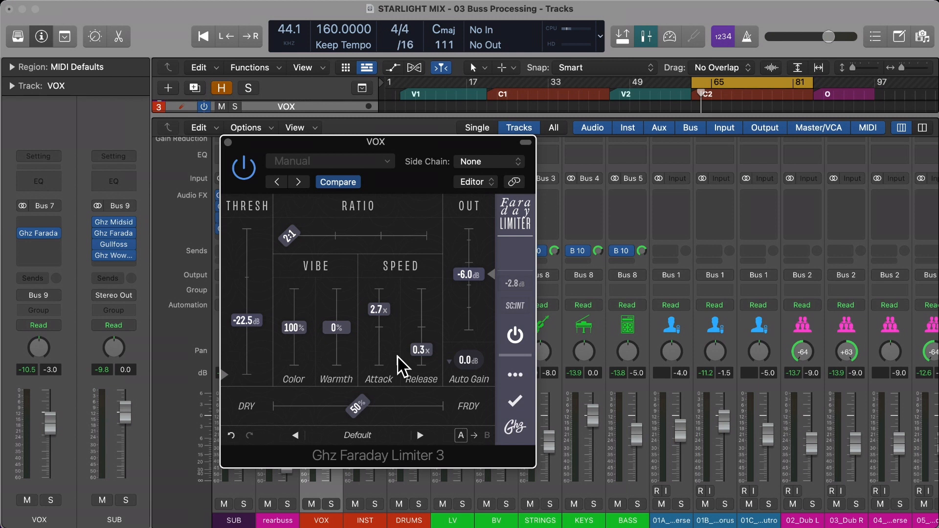
{"action": "left_click", "coordinate": [331, 503]}
{"action": "key", "text": "space"}
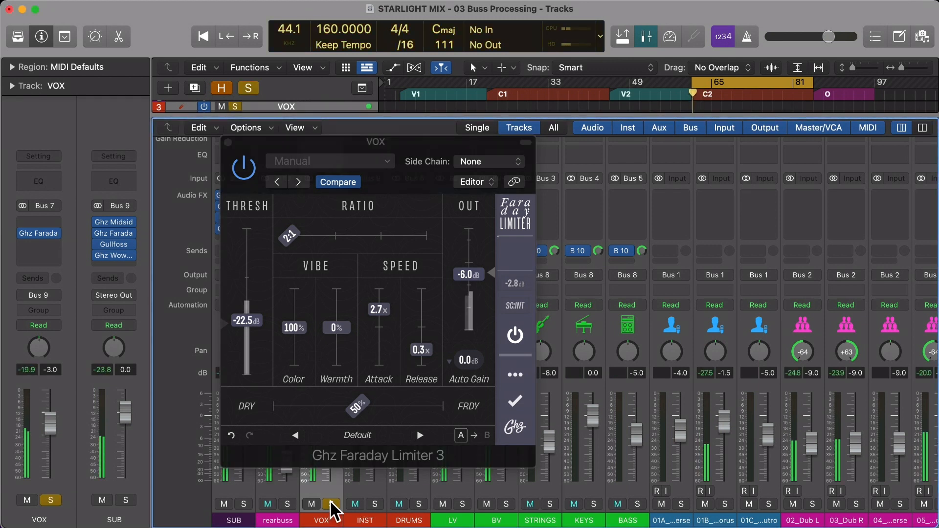
{"action": "left_click", "coordinate": [330, 502]}
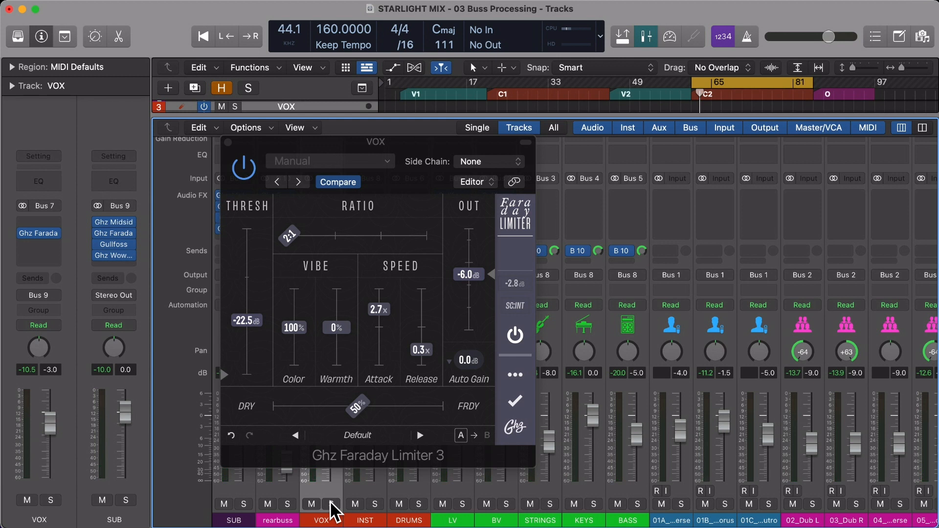
Step: Try a lower Warmth on the VOX Faraday Limiter and return it to 0%
{"action": "mouse_move", "coordinate": [337, 324]}
{"action": "left_mouse_down"}
{"action": "mouse_move", "coordinate": [336, 298]}
{"action": "mouse_move", "coordinate": [336, 365]}
{"action": "left_mouse_up"}
{"action": "scroll", "coordinate": [336, 325], "scroll_direction": "up", "scroll_amount": 5}
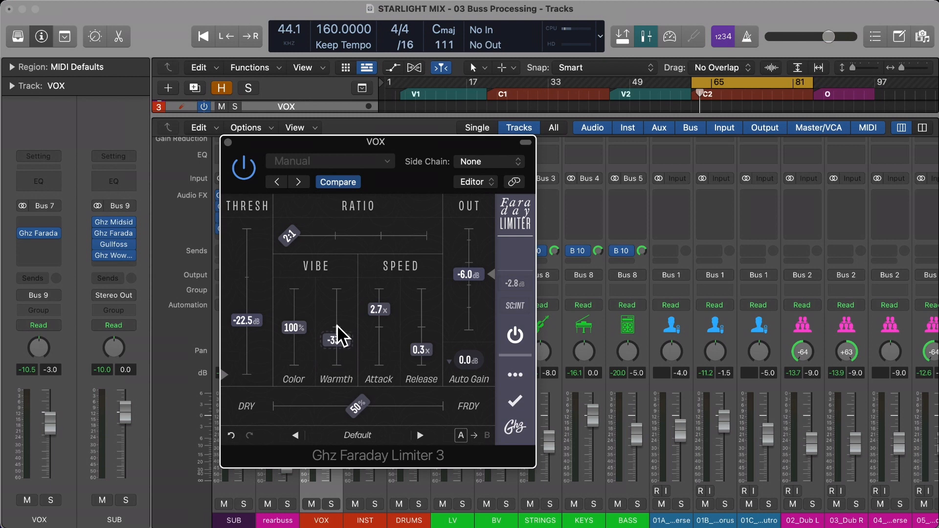
{"action": "double_click", "coordinate": [338, 341]}
Step: Review the MJUC settings on the LV and BV buses, closing those windows and the VOX limiter's
{"action": "left_click_drag", "start_coordinate": [430, 147], "coordinate": [719, 79]}
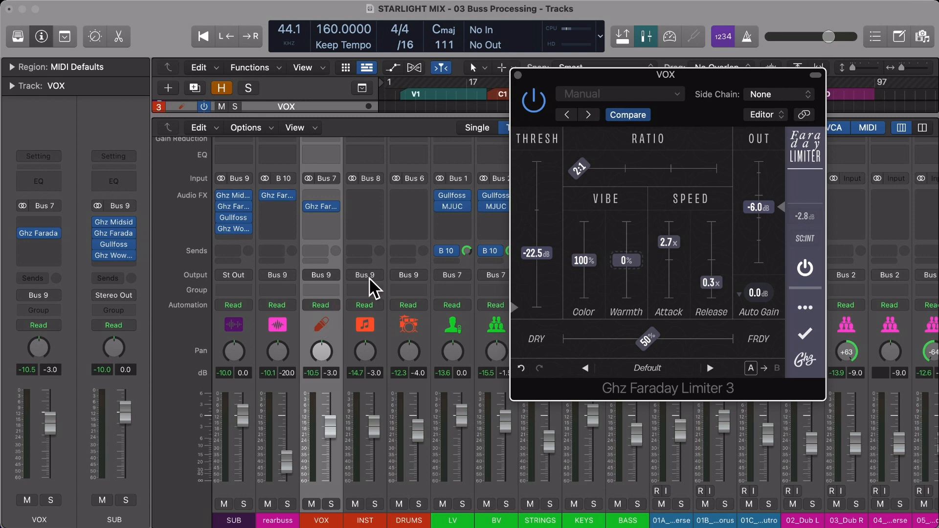
{"action": "left_click", "coordinate": [457, 206]}
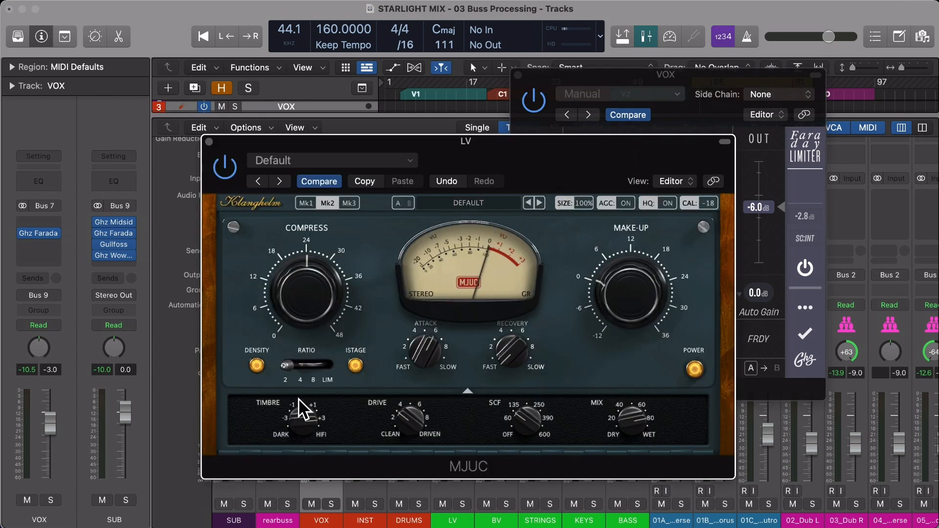
{"action": "left_click", "coordinate": [209, 142]}
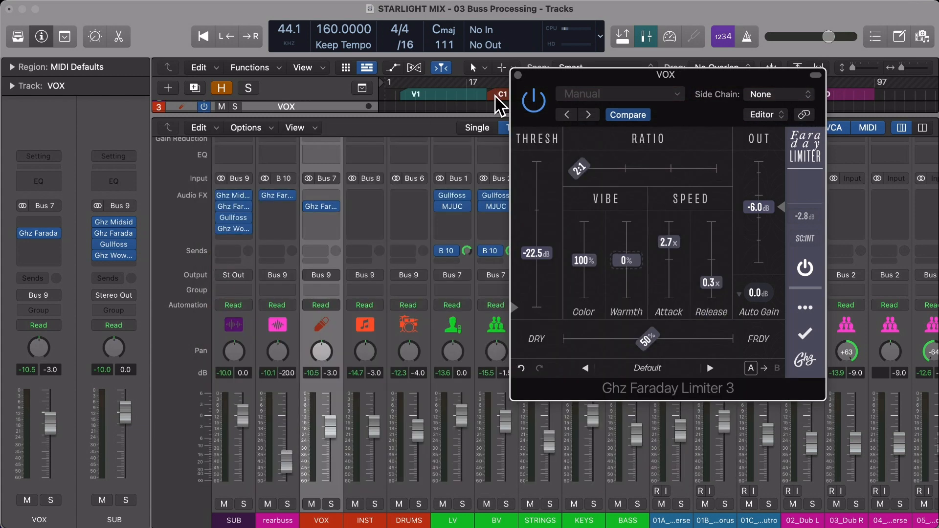
{"action": "left_click", "coordinate": [518, 75]}
{"action": "left_click", "coordinate": [498, 203]}
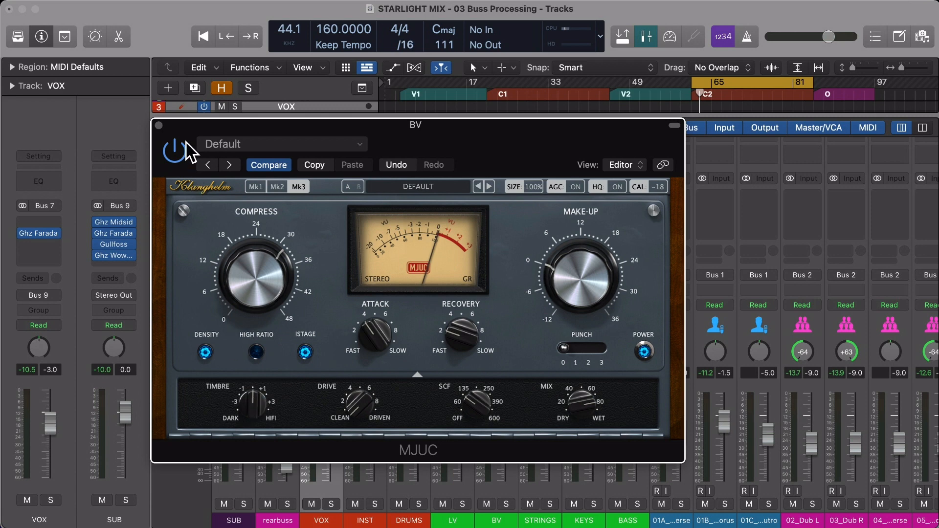
{"action": "left_click", "coordinate": [159, 126]}
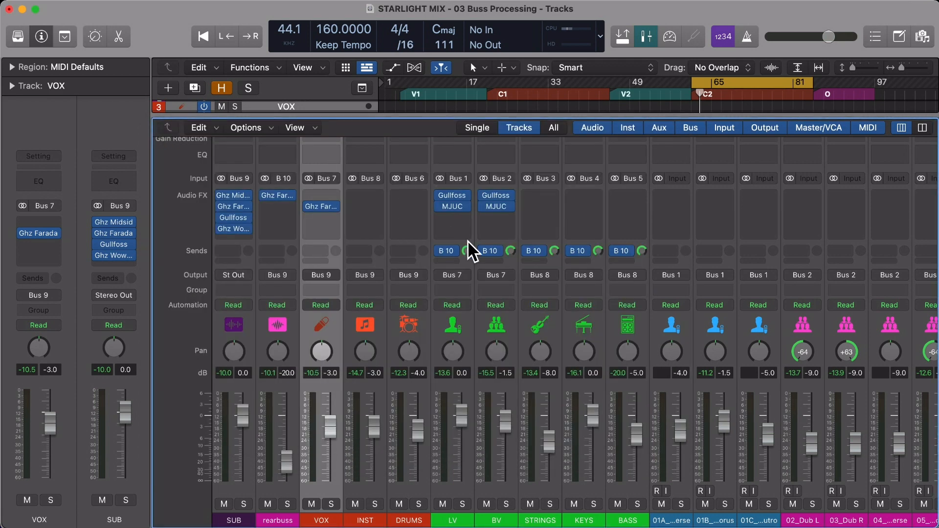
Step: Reopen the BV bus MJUC, adjust its Timbre during playback to near the centre, and close the window
{"action": "left_click", "coordinate": [504, 207]}
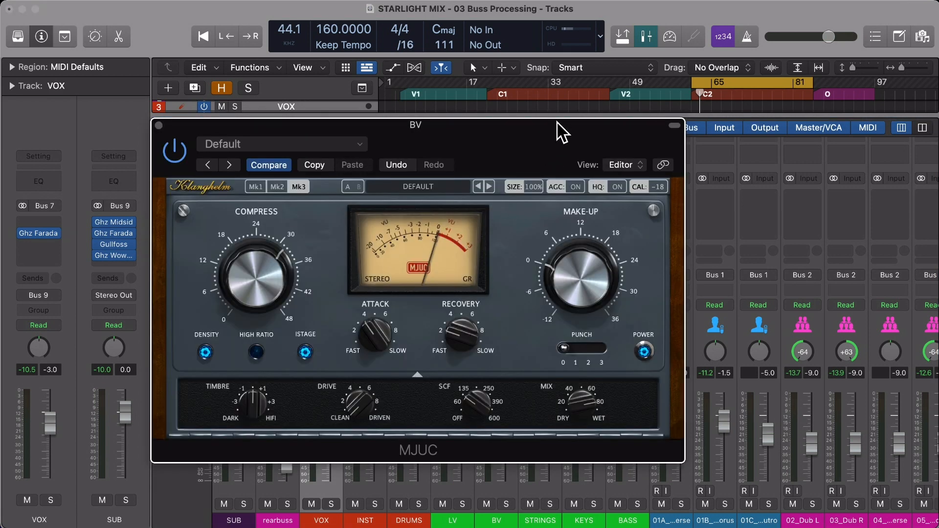
{"action": "left_click_drag", "start_coordinate": [558, 122], "coordinate": [742, 168]}
{"action": "key", "text": "space"}
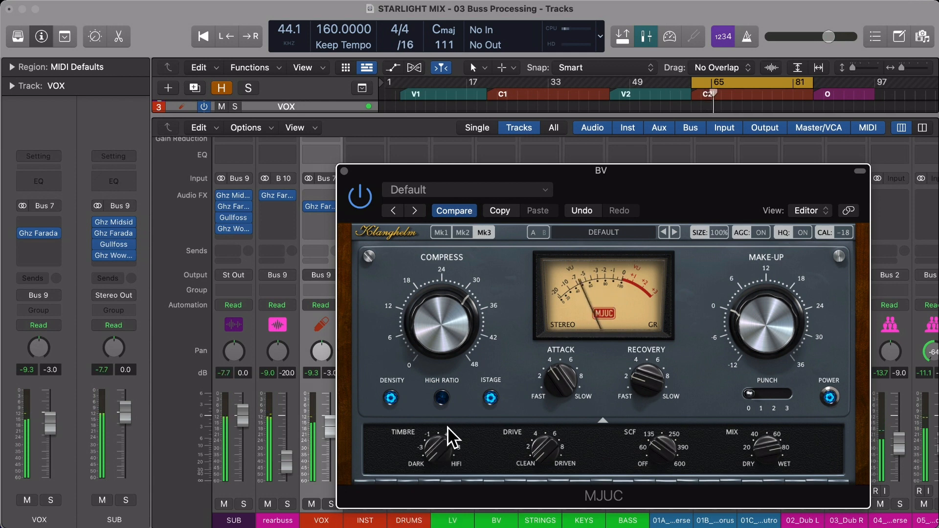
{"action": "mouse_move", "coordinate": [437, 450]}
{"action": "left_mouse_down"}
{"action": "mouse_move", "coordinate": [437, 435]}
{"action": "mouse_move", "coordinate": [445, 513]}
{"action": "mouse_move", "coordinate": [435, 453]}
{"action": "left_mouse_up"}
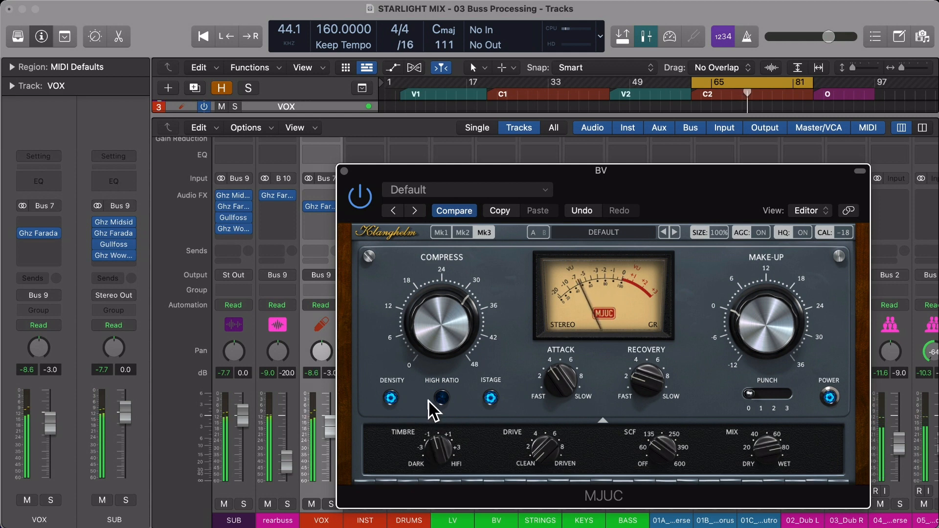
{"action": "left_click", "coordinate": [344, 171]}
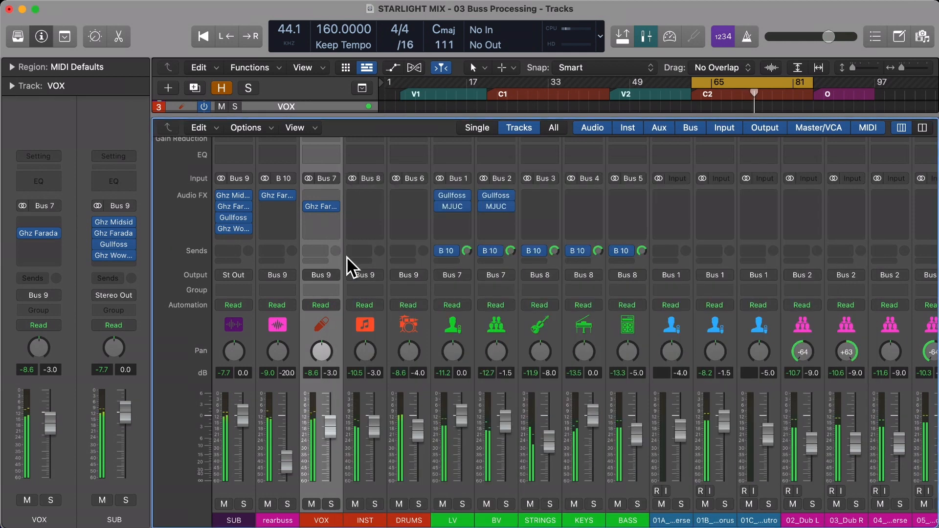
Step: Lower the VOX Faraday Limiter's output to -7.5 dB, compare it bypassed and active, and close its window
{"action": "left_click", "coordinate": [323, 207]}
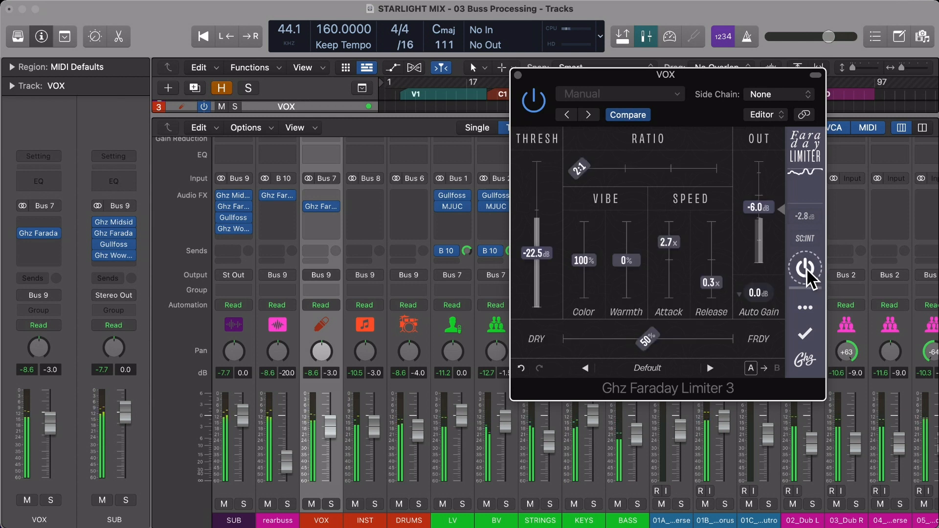
{"action": "scroll", "coordinate": [770, 212], "scroll_direction": "down", "scroll_amount": 3}
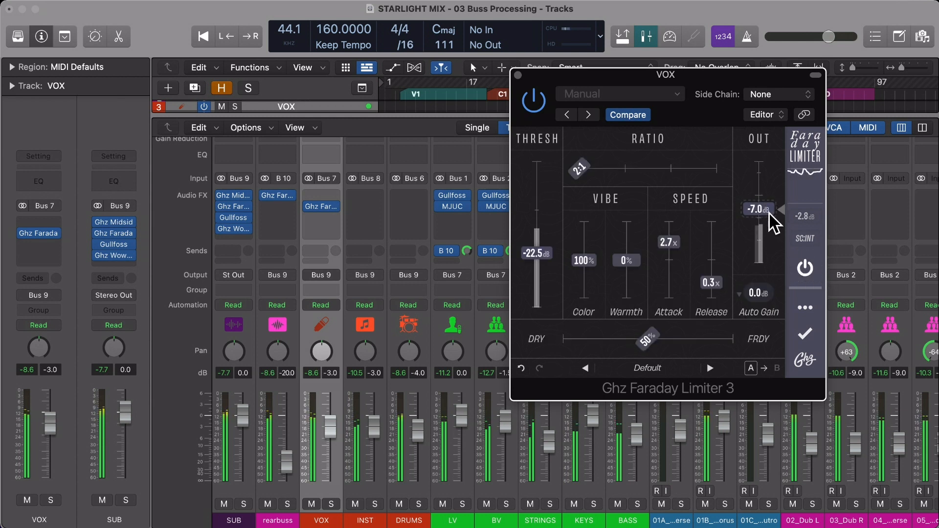
{"action": "scroll", "coordinate": [770, 214], "scroll_direction": "down", "scroll_amount": 2}
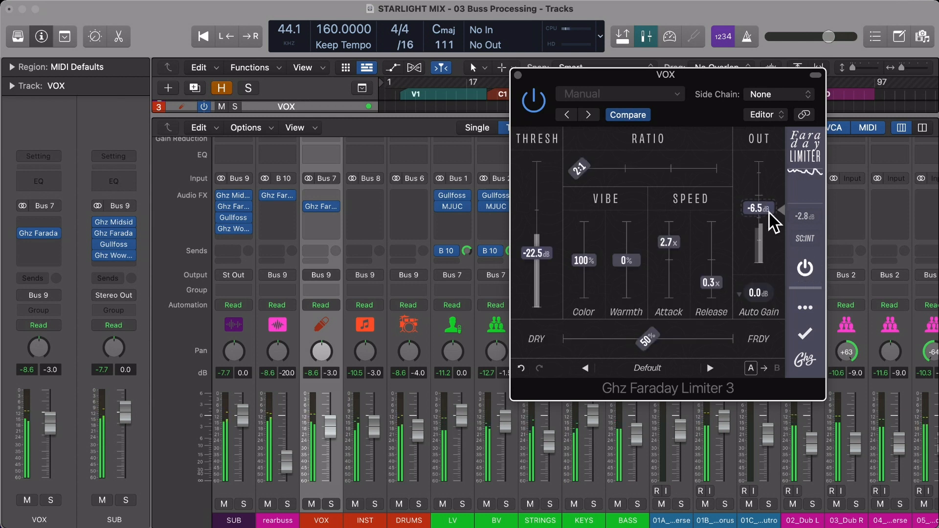
{"action": "left_click", "coordinate": [804, 269]}
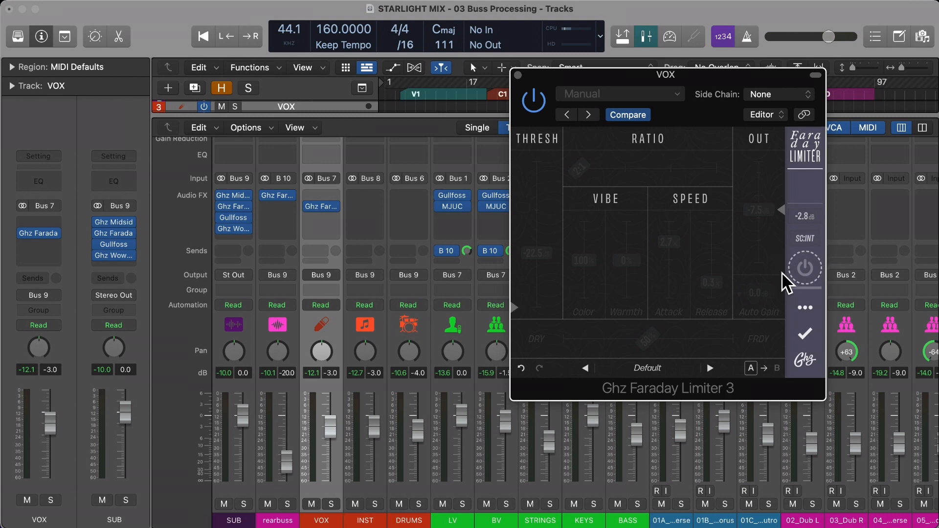
{"action": "left_click", "coordinate": [805, 266]}
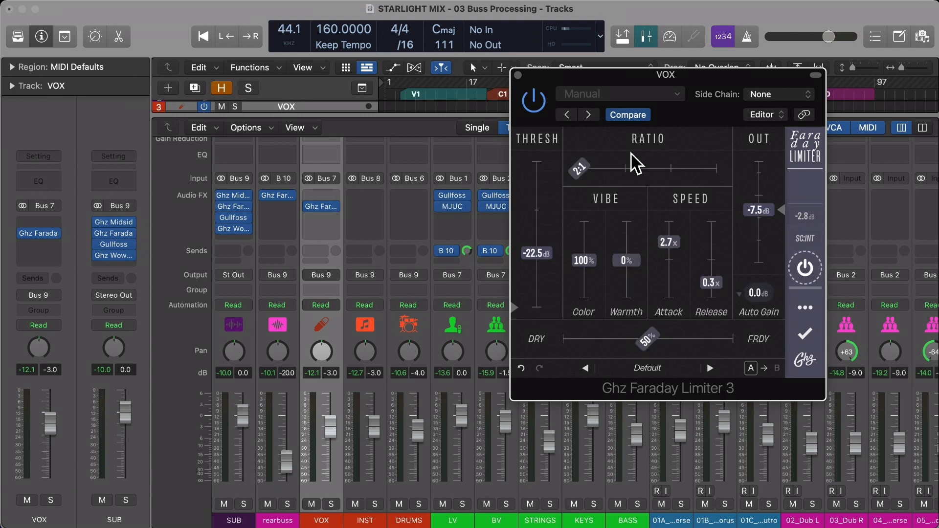
{"action": "left_click", "coordinate": [518, 74]}
Step: Select LV and BV together with VOX and compare their MJUC compressors and Faraday Limiter bypassed and active during playback
{"action": "left_click", "coordinate": [459, 317], "text": "super"}
{"action": "left_click", "coordinate": [491, 319], "text": "super"}
{"action": "key", "text": "space"}
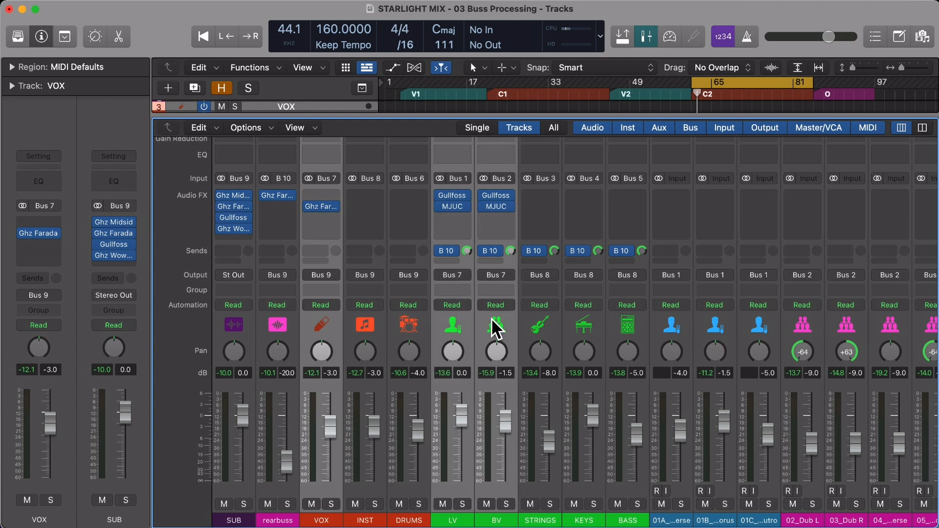
{"action": "left_click", "coordinate": [485, 206]}
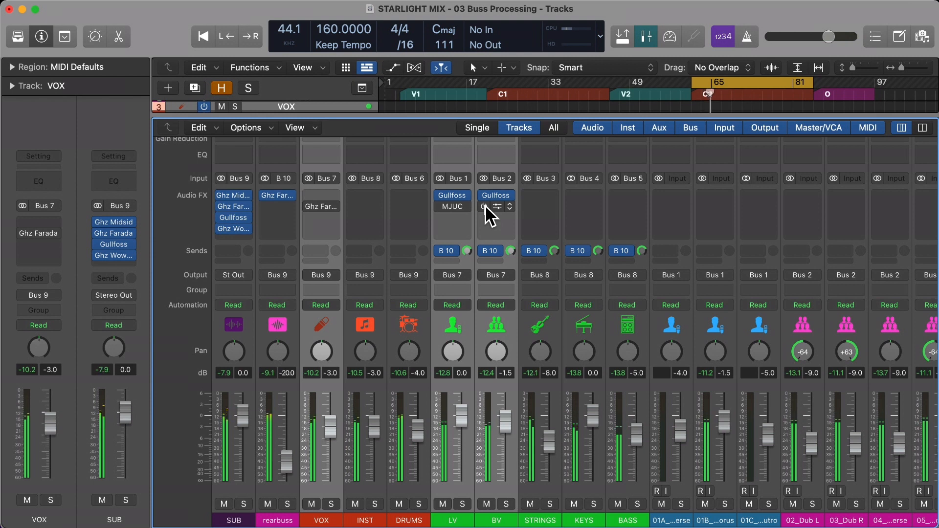
{"action": "left_click", "coordinate": [484, 205]}
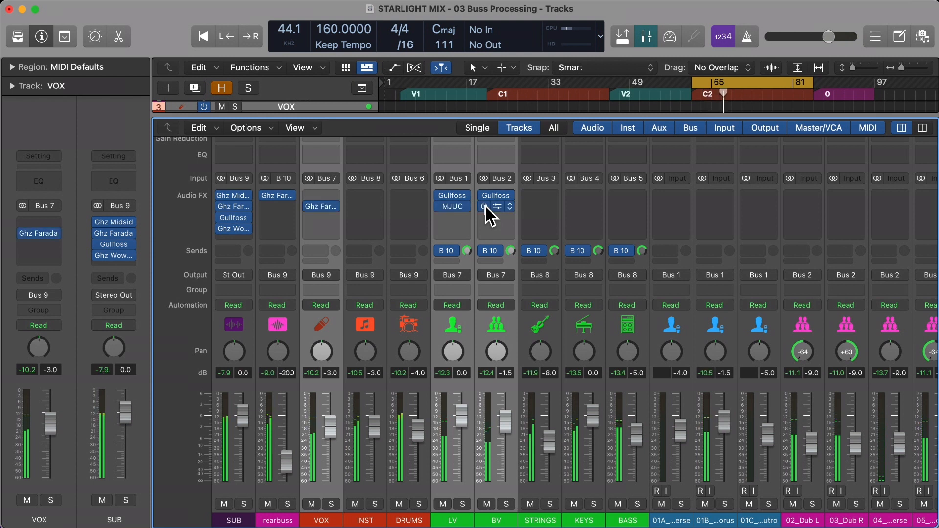
{"action": "left_click", "coordinate": [484, 206]}
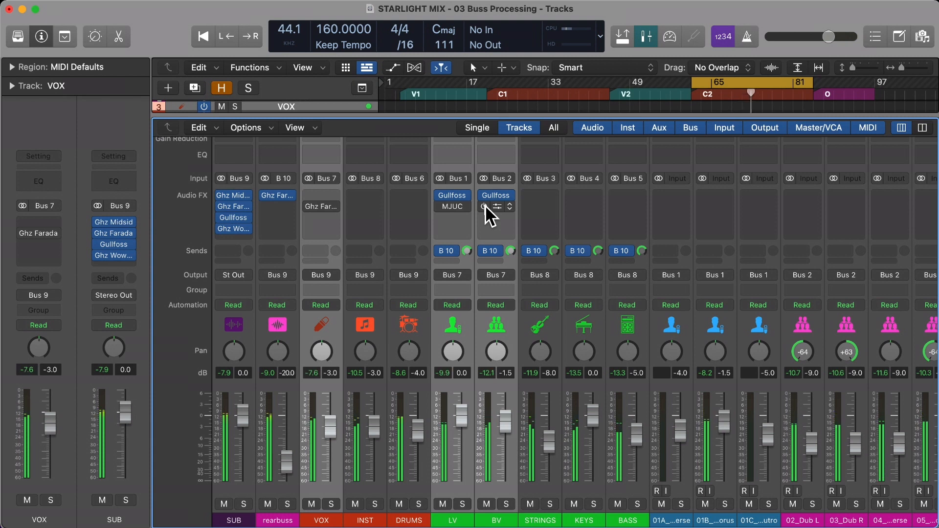
Step: Replace the cycle area with a short loop just before bar 73 in C2 and play it with the vocal compression bypassed
{"action": "key", "text": "space"}
{"action": "key", "text": "c"}
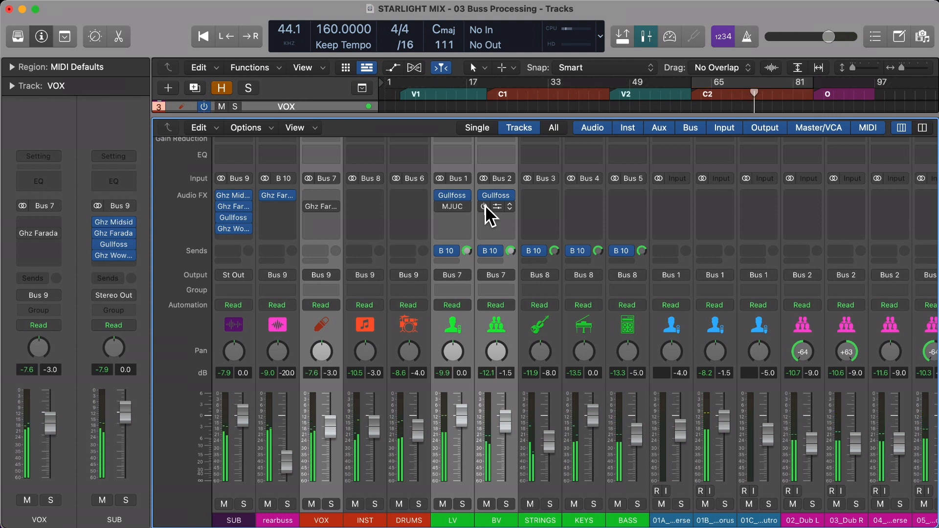
{"action": "key", "text": "comma"}
{"action": "key", "text": "comma"}
{"action": "key", "text": "comma"}
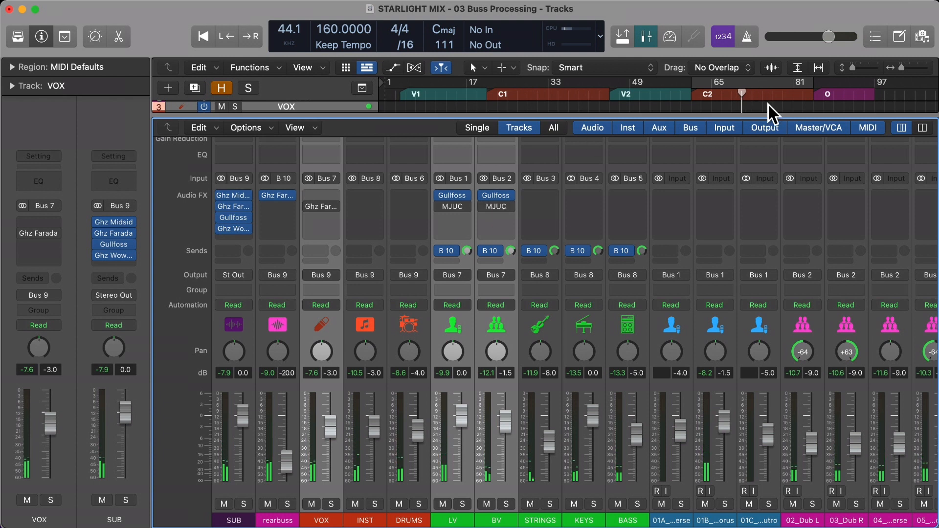
{"action": "scroll", "coordinate": [768, 104], "scroll_direction": "up", "scroll_amount": 5}
{"action": "left_click_drag", "start_coordinate": [744, 83], "coordinate": [773, 83]}
{"action": "key", "text": "space"}
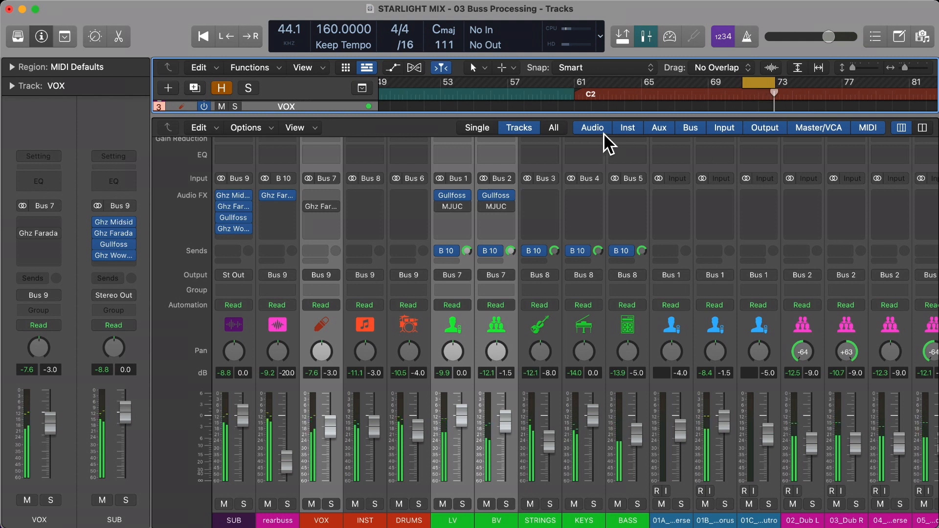
Step: Re-enable the vocal buses' MJUC and limiter, play the short loop, and set the cycle back to the whole C2 section for playback
{"action": "mouse_move", "coordinate": [485, 206]}
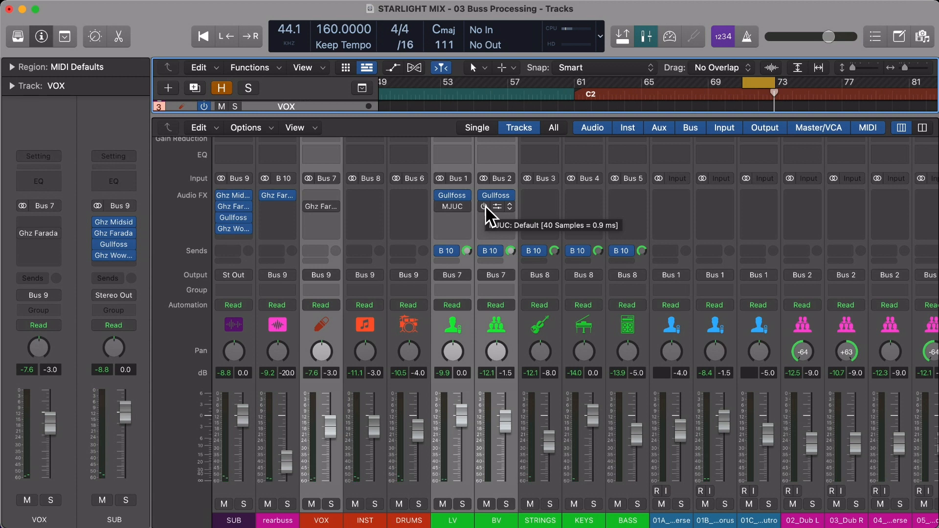
{"action": "left_click", "coordinate": [482, 206]}
{"action": "key", "text": "space"}
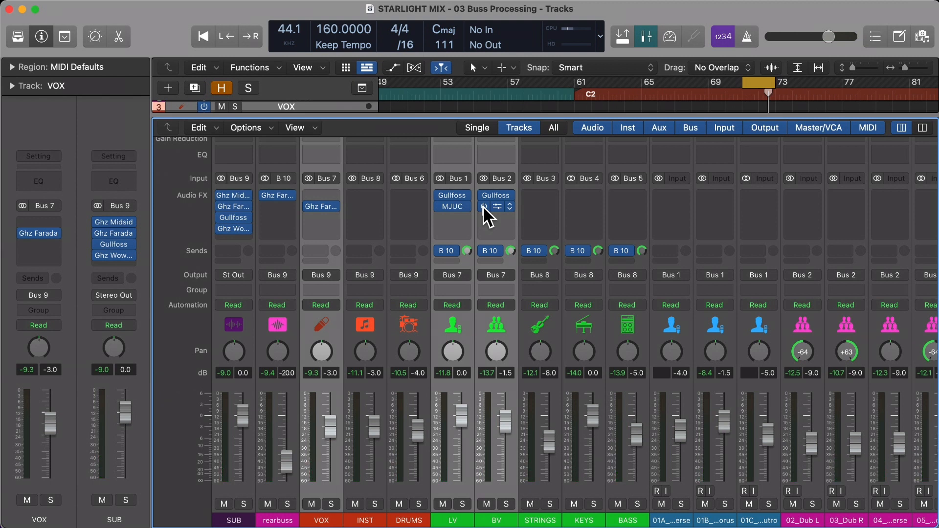
{"action": "key", "text": "alt+comma"}
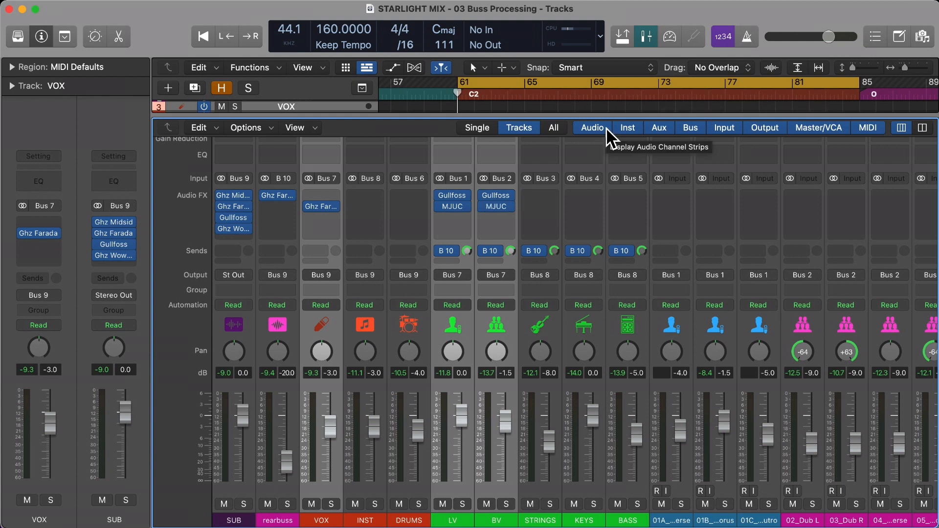
{"action": "key", "text": "space"}
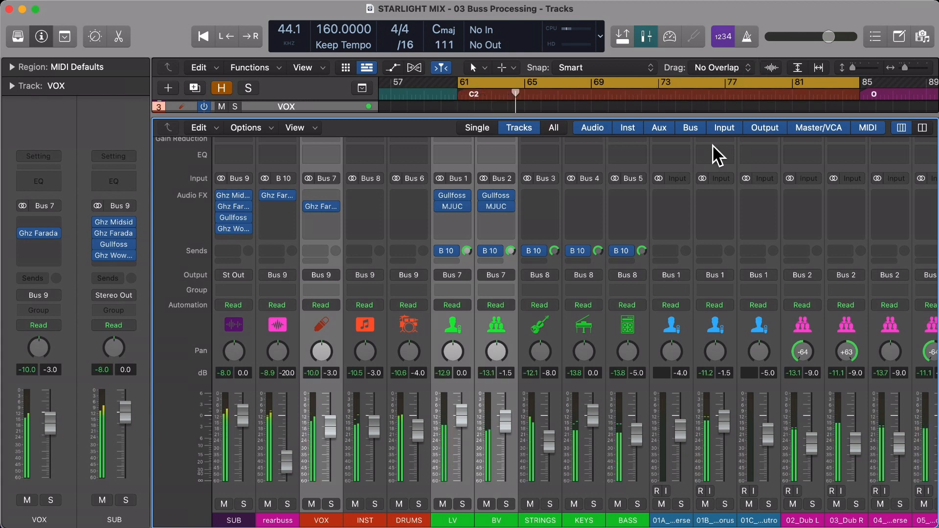
Step: Open CanOpener Studio on the Stereo Out and move its window aside to watch it while working on the bus channels
{"action": "scroll", "coordinate": [555, 325], "scroll_direction": "right", "scroll_amount": 5}
{"action": "scroll", "coordinate": [554, 324], "scroll_direction": "right", "scroll_amount": 10}
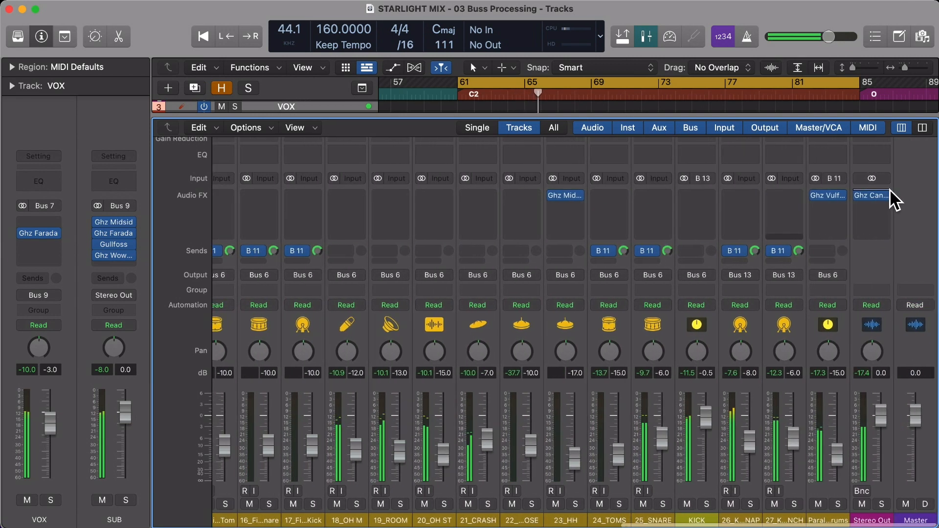
{"action": "left_click", "coordinate": [874, 195]}
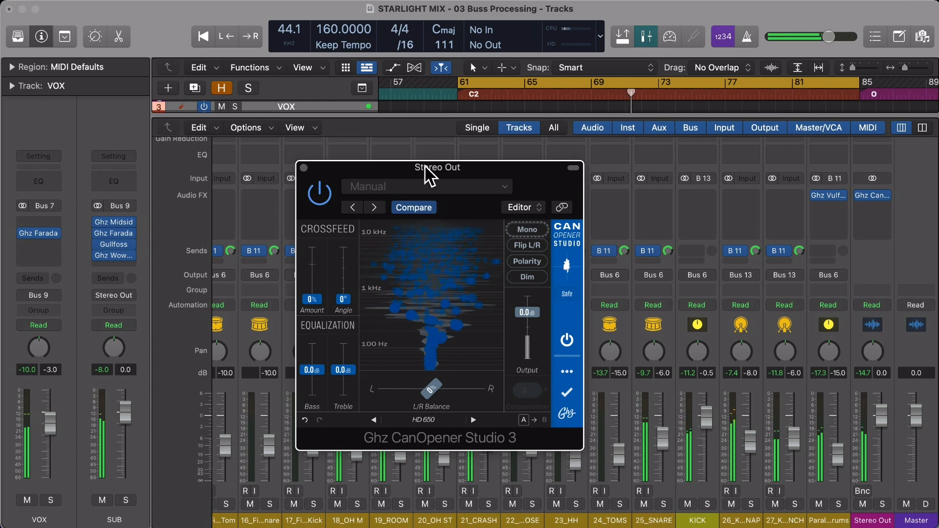
{"action": "left_click_drag", "start_coordinate": [438, 171], "coordinate": [752, 114]}
{"action": "scroll", "coordinate": [435, 304], "scroll_direction": "left", "scroll_amount": 15}
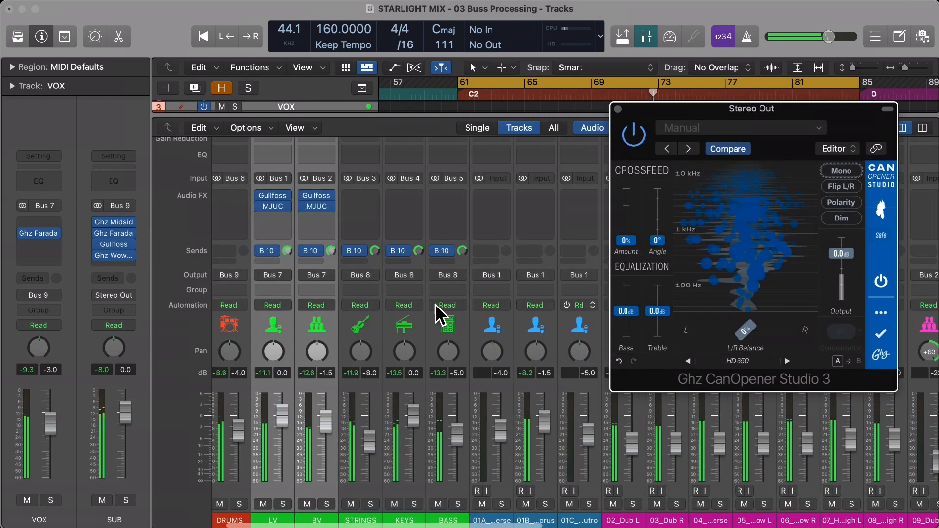
Step: Compare the grouped vocal MJUCs and limiter bypassed and active against the CanOpener display, and close the CanOpener window
{"action": "left_click", "coordinate": [442, 208]}
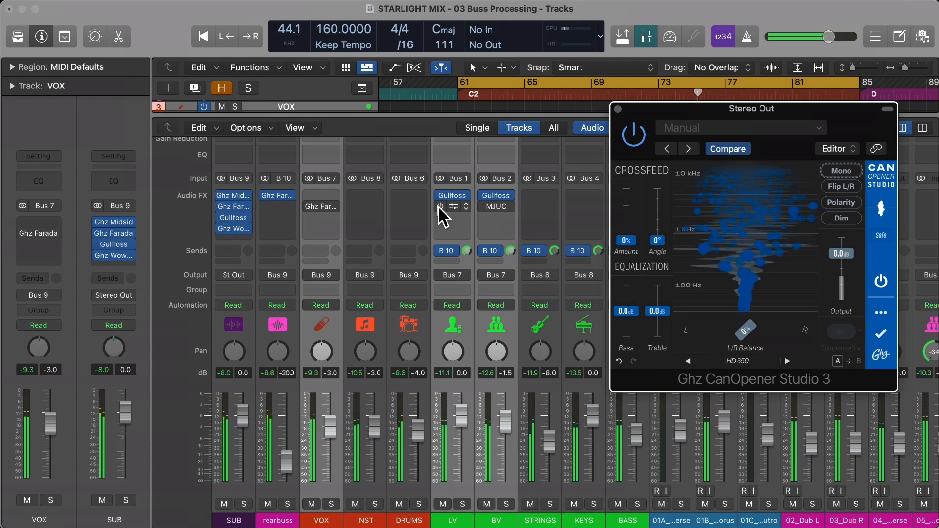
{"action": "left_click", "coordinate": [439, 206]}
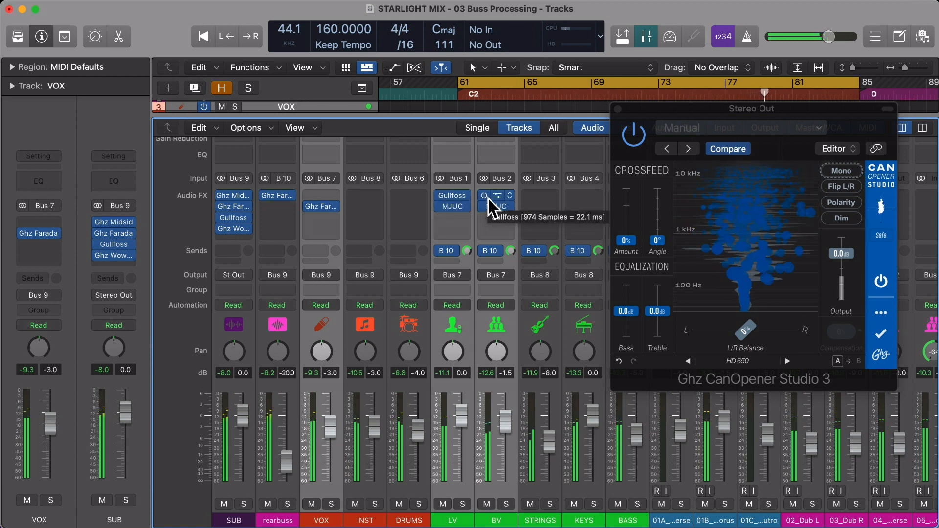
{"action": "left_click", "coordinate": [618, 109]}
Step: Review the LV, BV, VOX, rearbuss and SUB channels' processing chain and check the MJUC settings on LV
{"action": "left_click", "coordinate": [453, 319]}
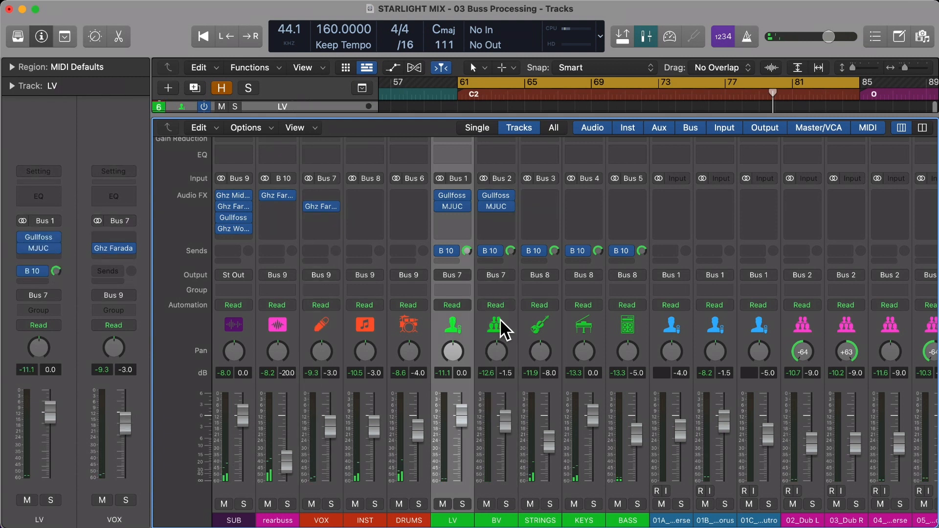
{"action": "left_click", "coordinate": [501, 319]}
{"action": "left_click", "coordinate": [463, 325]}
{"action": "left_click", "coordinate": [485, 324]}
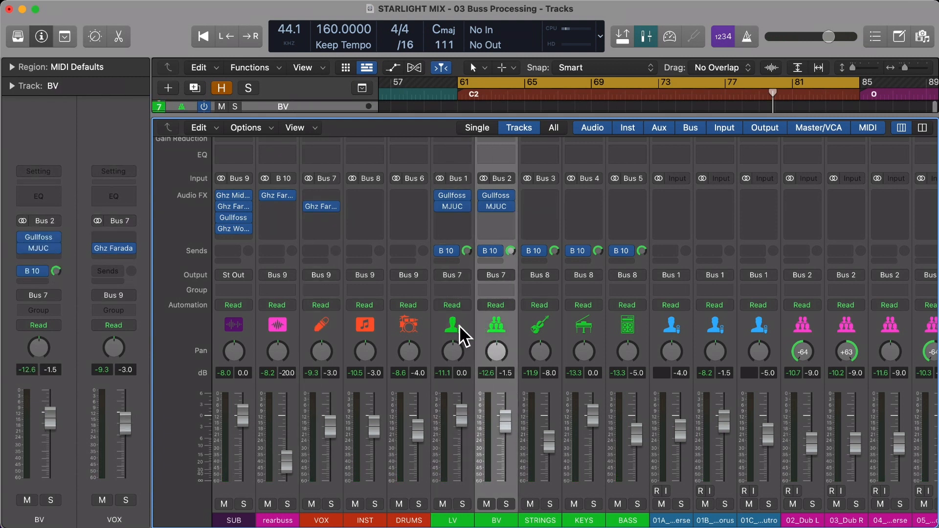
{"action": "left_click", "coordinate": [460, 325]}
{"action": "left_click", "coordinate": [331, 320]}
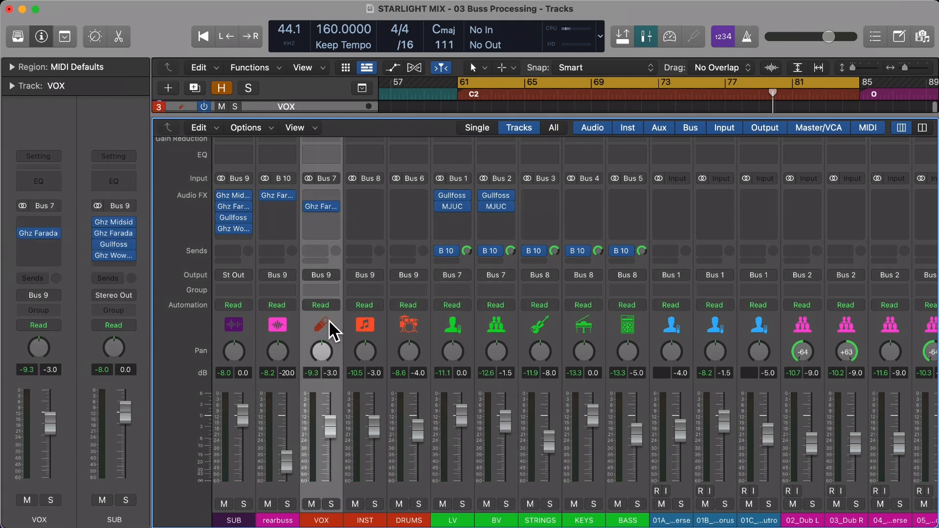
{"action": "left_click", "coordinate": [241, 321]}
{"action": "left_click", "coordinate": [275, 325]}
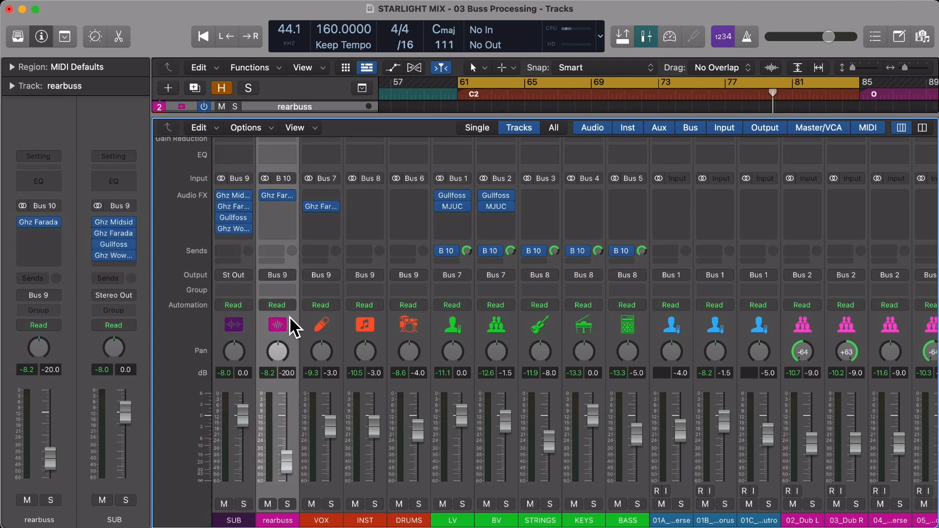
{"action": "left_click", "coordinate": [234, 326]}
{"action": "mouse_move", "coordinate": [238, 214]}
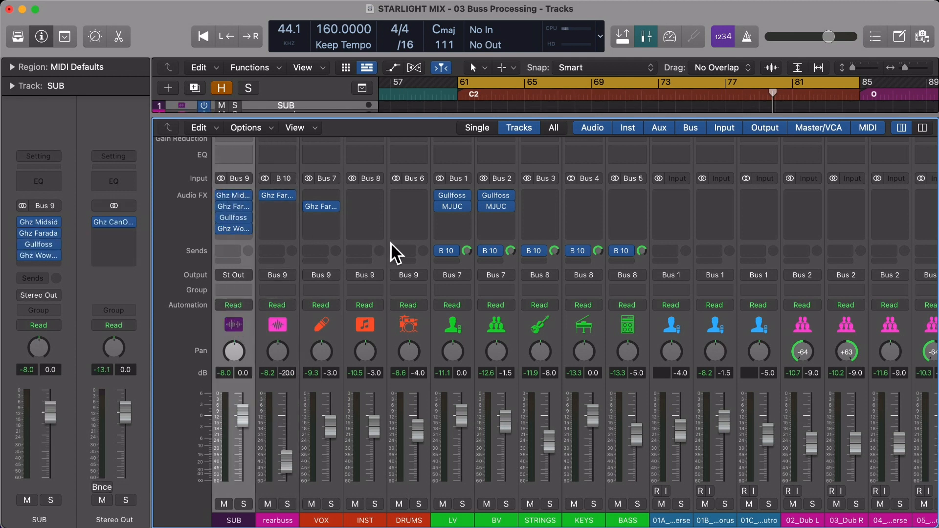
{"action": "left_click_drag", "start_coordinate": [465, 208], "coordinate": [504, 208]}
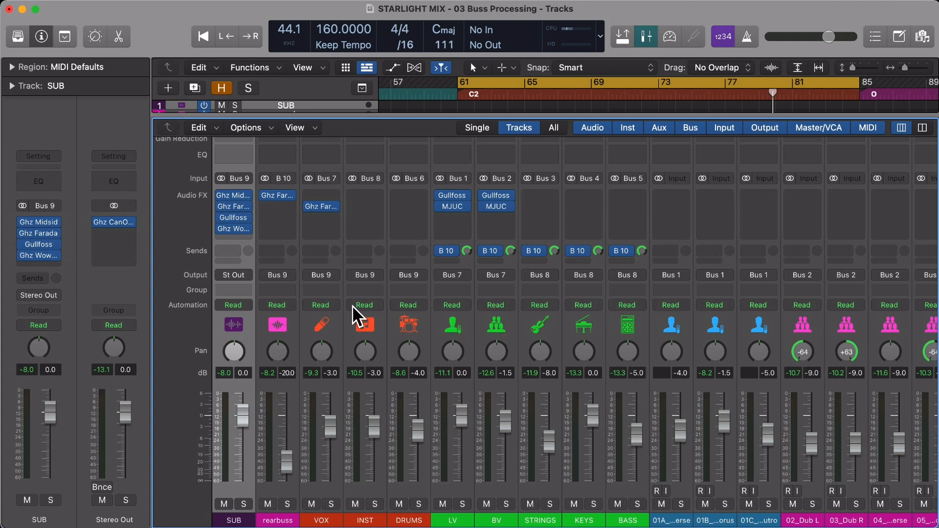
{"action": "left_click", "coordinate": [460, 205]}
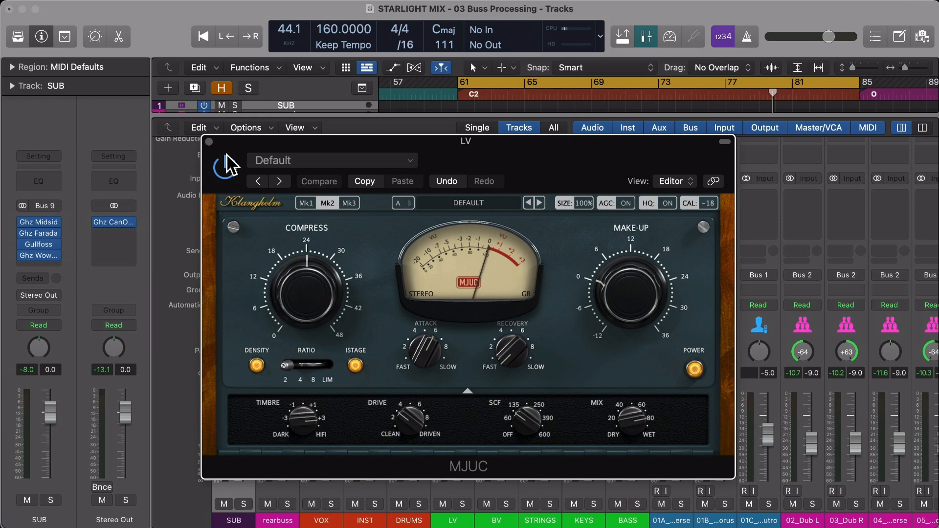
{"action": "left_click", "coordinate": [209, 142]}
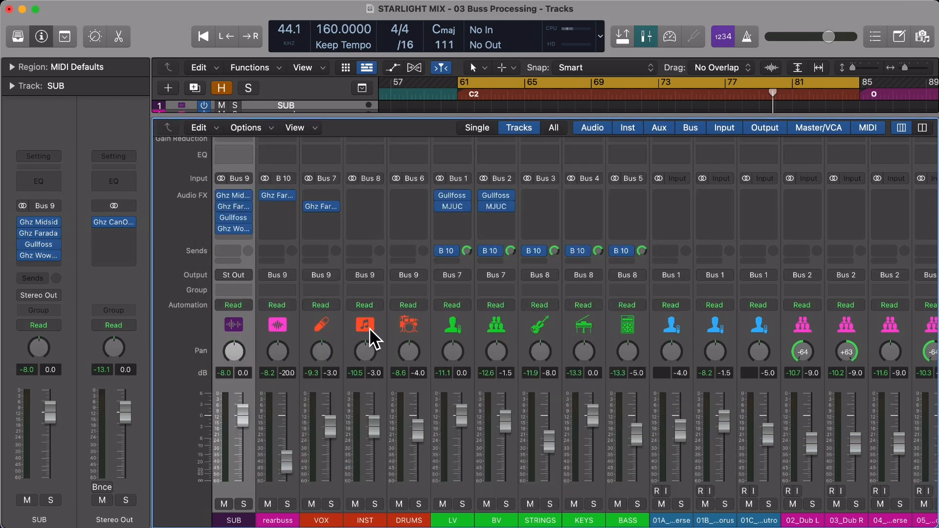
Step: Select the KEYS bus, play the C2 section, insert Gullfoss on KEYS, and move its window clear for adjusting
{"action": "left_click", "coordinate": [591, 329]}
{"action": "left_click", "coordinate": [634, 321]}
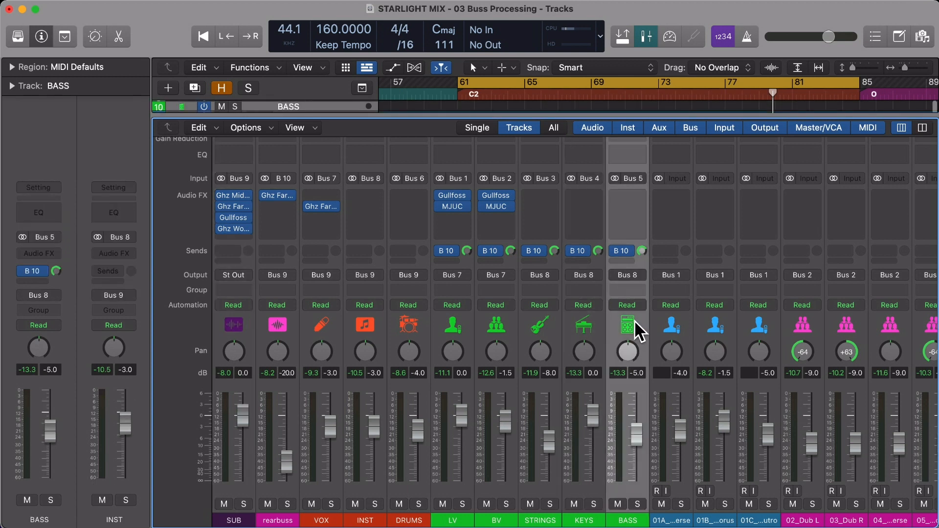
{"action": "left_click", "coordinate": [591, 323]}
{"action": "key", "text": "space"}
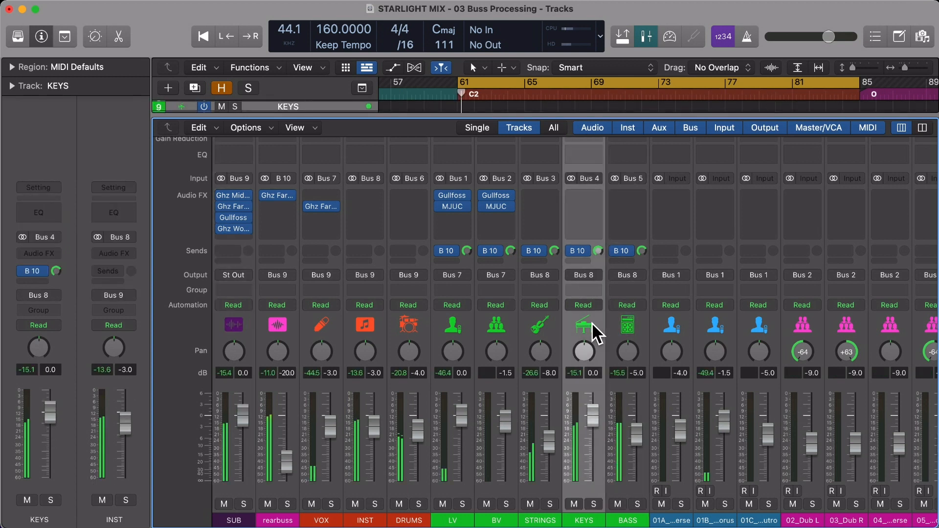
{"action": "left_click", "coordinate": [581, 196]}
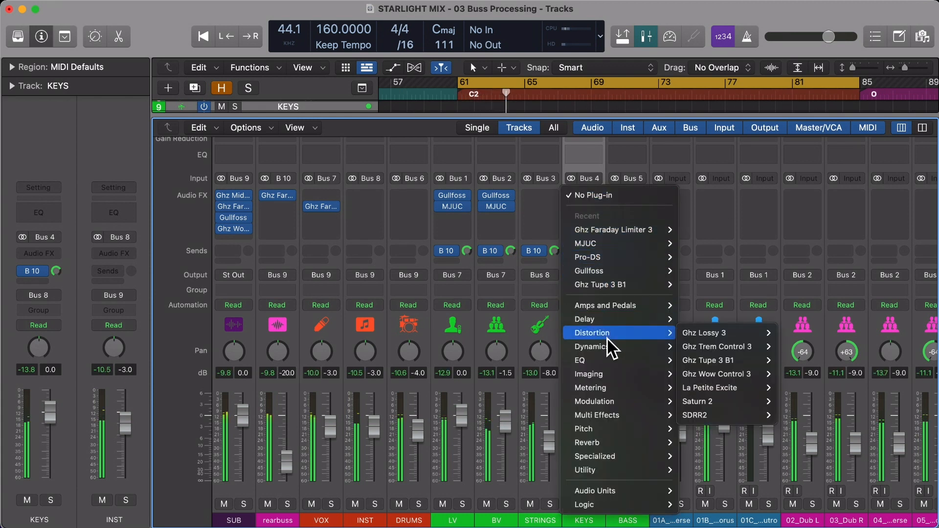
{"action": "mouse_move", "coordinate": [605, 360]}
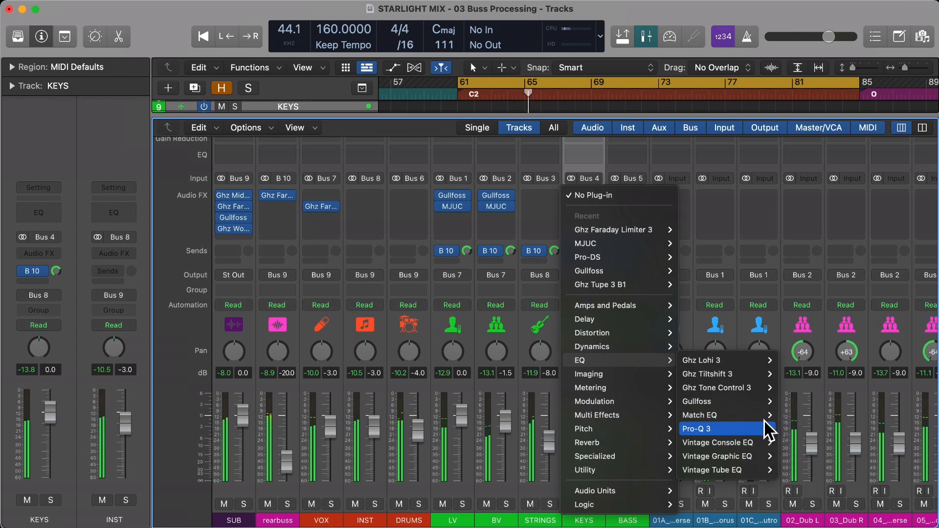
{"action": "mouse_move", "coordinate": [741, 402]}
{"action": "left_click", "coordinate": [788, 402]}
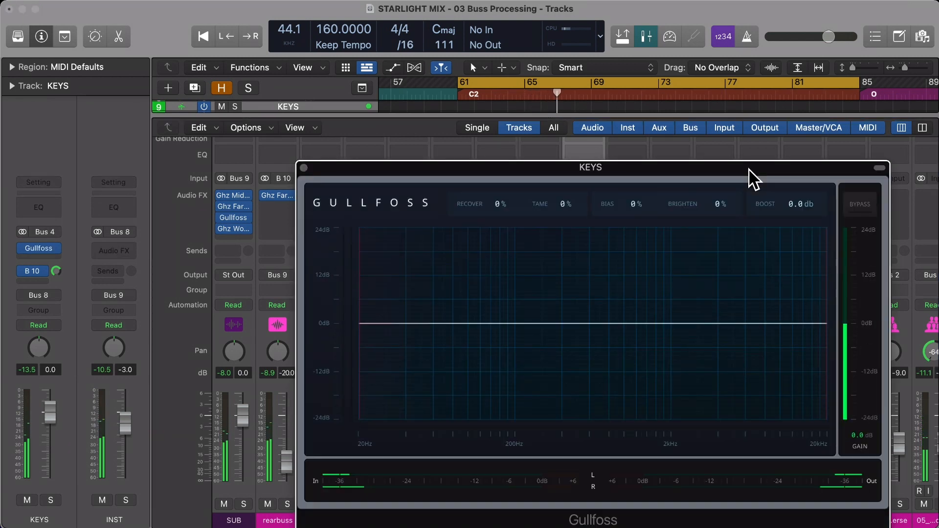
{"action": "left_click_drag", "start_coordinate": [763, 176], "coordinate": [616, 98]}
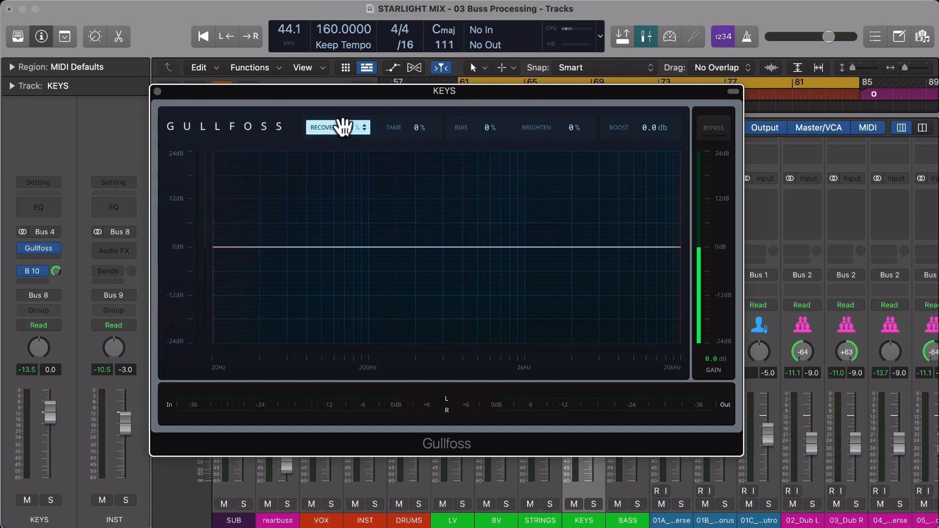
Step: Try a Brighten setting of -53% in the KEYS Gullfoss, reset it to 0%, and reposition the plug-in window
{"action": "left_click_drag", "start_coordinate": [559, 132], "coordinate": [559, 175]}
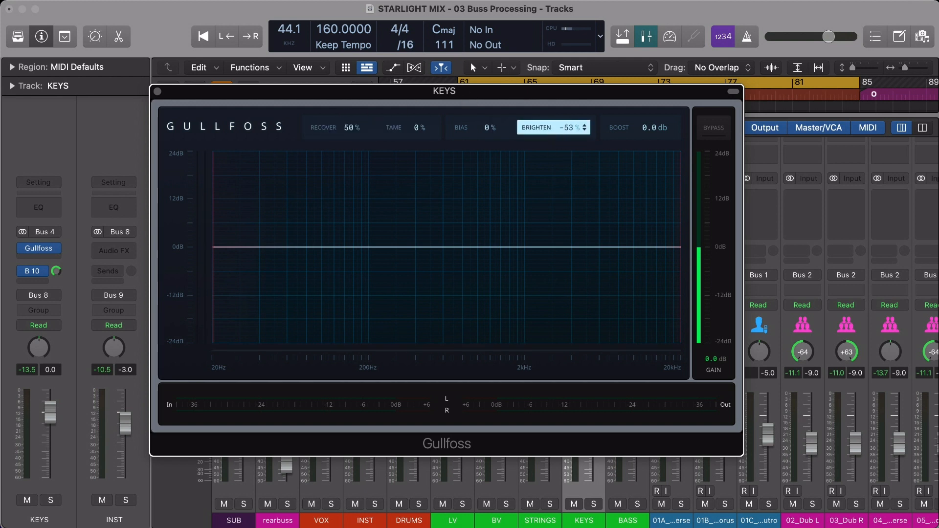
{"action": "double_click", "coordinate": [565, 130]}
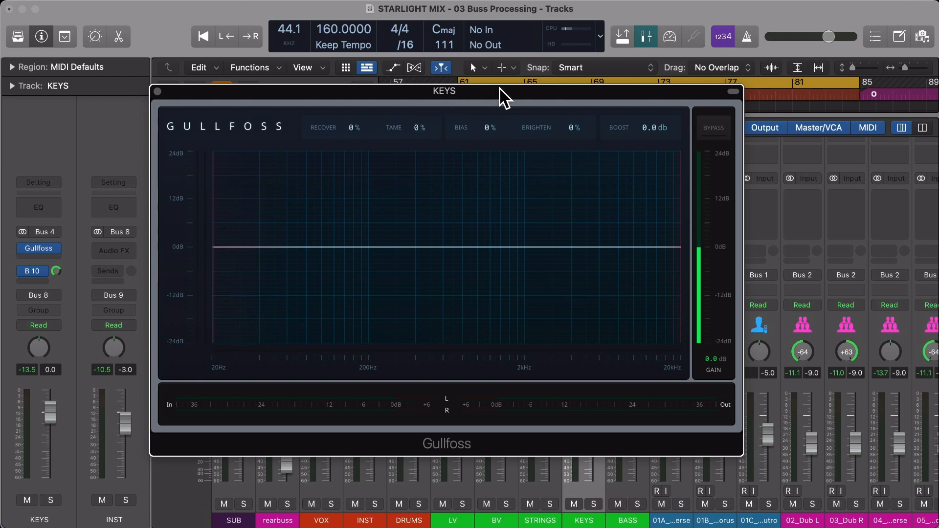
{"action": "left_click_drag", "start_coordinate": [499, 91], "coordinate": [516, 63]}
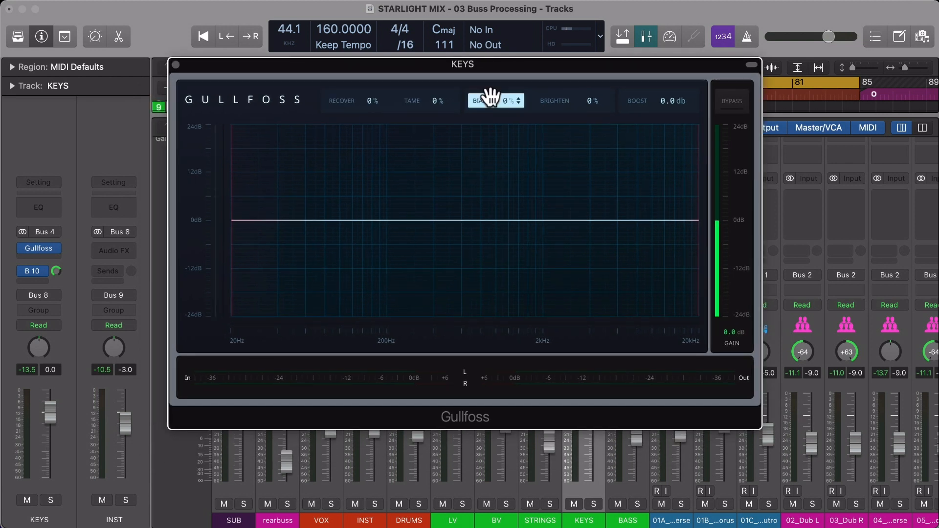
{"action": "left_click_drag", "start_coordinate": [499, 66], "coordinate": [506, 84]}
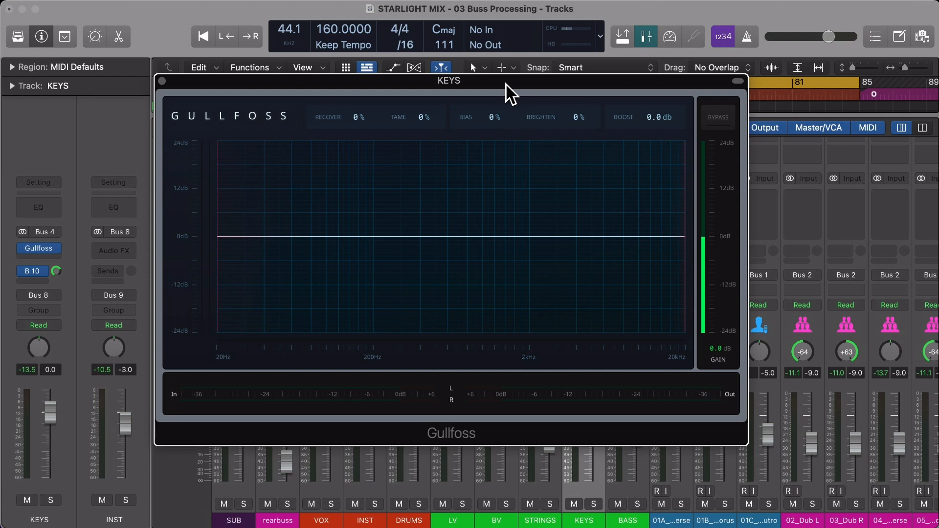
Step: Set Recover and Tame to 50% in the KEYS Gullfoss and narrow its processing range at both the low and high frequency limits
{"action": "left_click", "coordinate": [362, 117]}
{"action": "type", "text": "50"}
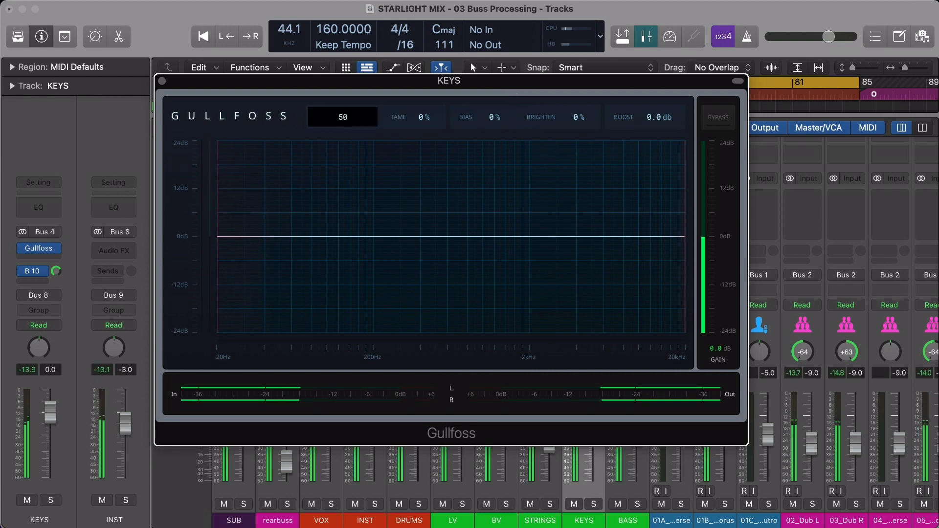
{"action": "left_click", "coordinate": [398, 118]}
{"action": "type", "text": "50"}
{"action": "key", "text": "Return"}
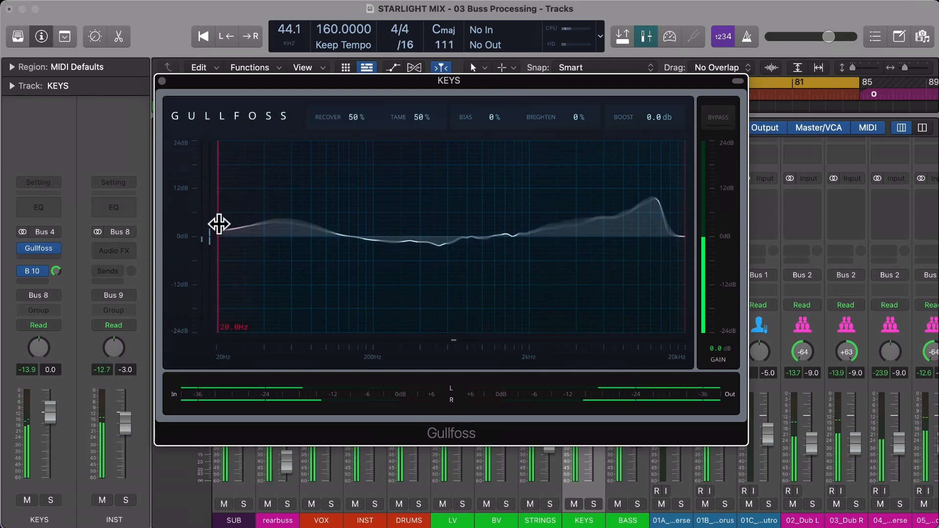
{"action": "left_click_drag", "start_coordinate": [219, 224], "coordinate": [290, 224]}
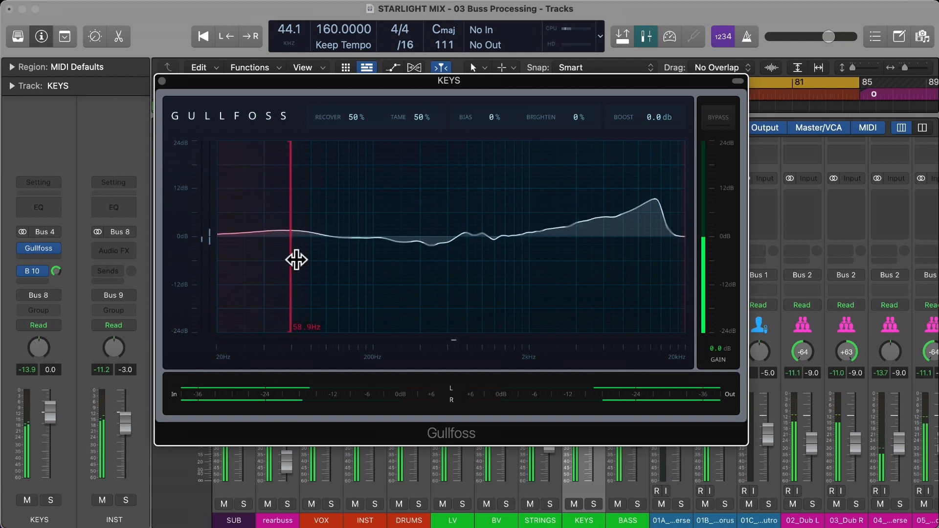
{"action": "left_click_drag", "start_coordinate": [296, 260], "coordinate": [317, 260]}
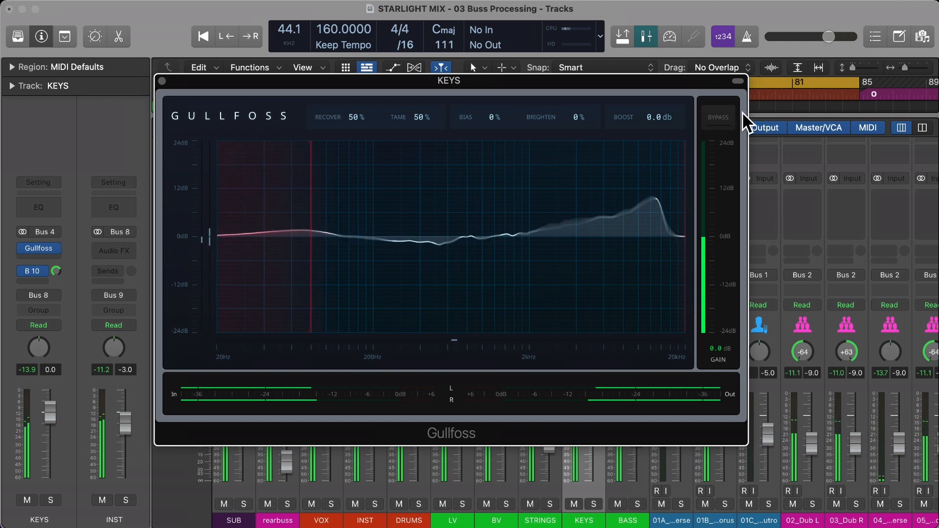
{"action": "left_click_drag", "start_coordinate": [682, 189], "coordinate": [648, 190]}
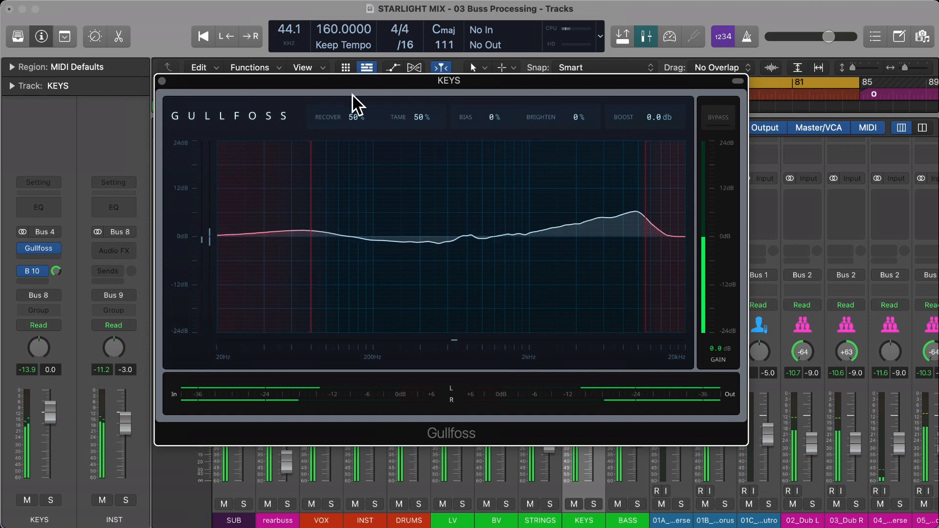
Step: Adjust the KEYS Gullfoss to Recover 34%, Tame 39%, Brighten 24% and Boost 3.6 dB
{"action": "left_click_drag", "start_coordinate": [345, 117], "coordinate": [345, 141]}
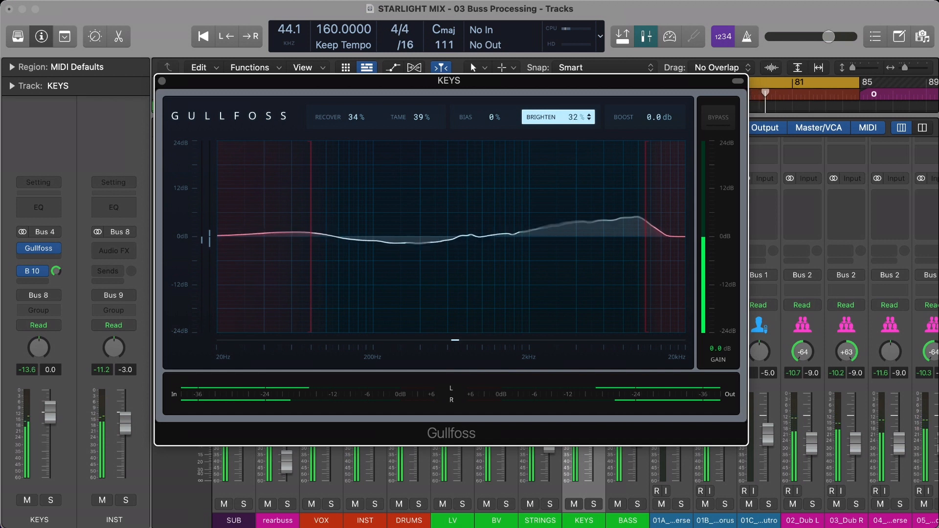
{"action": "left_click_drag", "start_coordinate": [555, 118], "coordinate": [555, 121]}
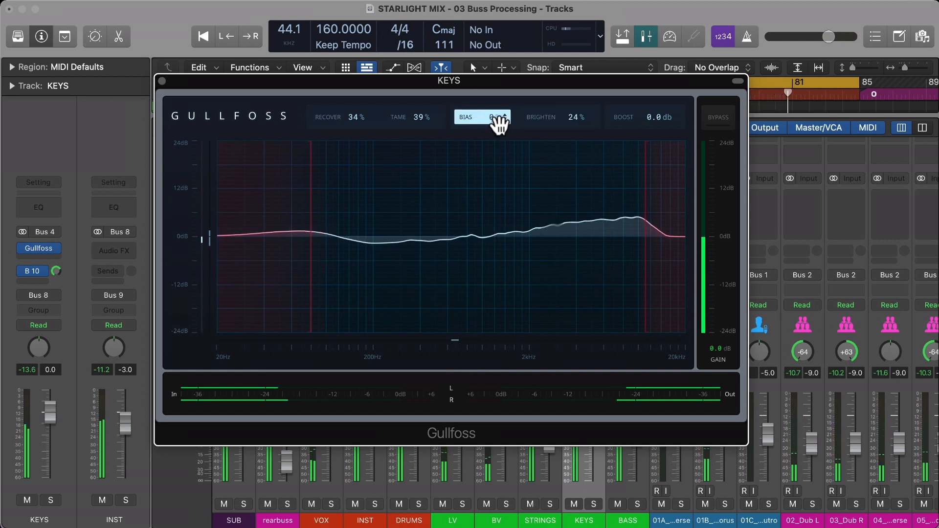
{"action": "mouse_move", "coordinate": [653, 121]}
{"action": "left_mouse_down"}
{"action": "mouse_move", "coordinate": [654, 104]}
{"action": "mouse_move", "coordinate": [664, 109]}
{"action": "left_mouse_up"}
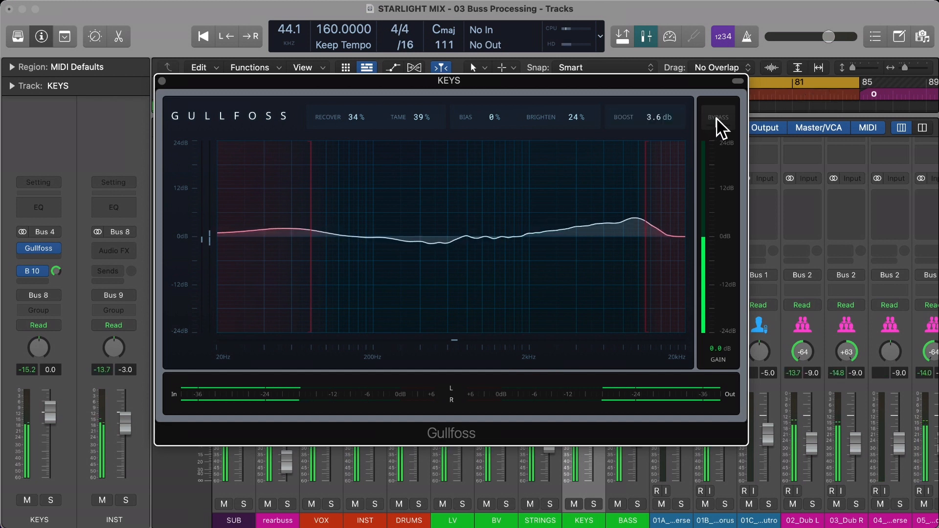
Step: Toggle Mono in CanOpener Studio on the Stereo Out, close it, and compare the KEYS Gullfoss bypassed and active
{"action": "scroll", "coordinate": [774, 233], "scroll_direction": "right", "scroll_amount": 10}
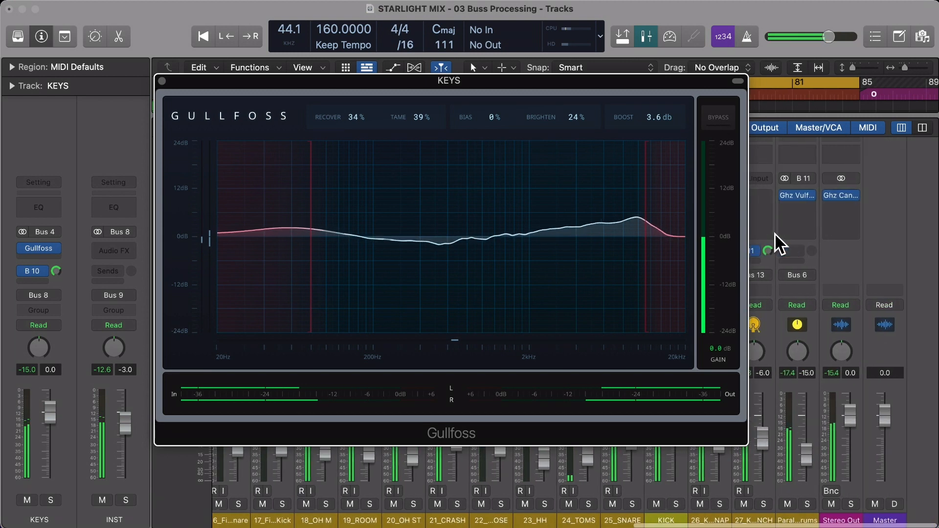
{"action": "left_click", "coordinate": [876, 193]}
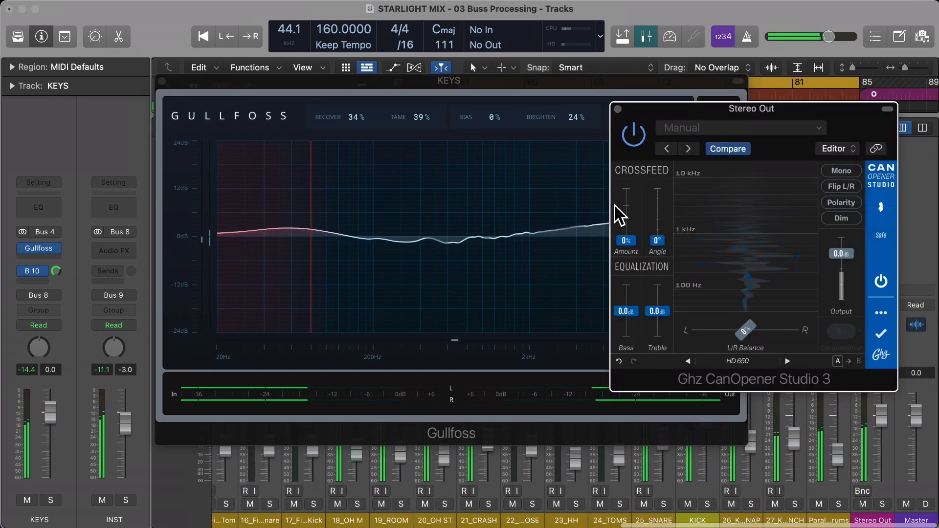
{"action": "left_click", "coordinate": [854, 171]}
{"action": "left_click", "coordinate": [619, 109]}
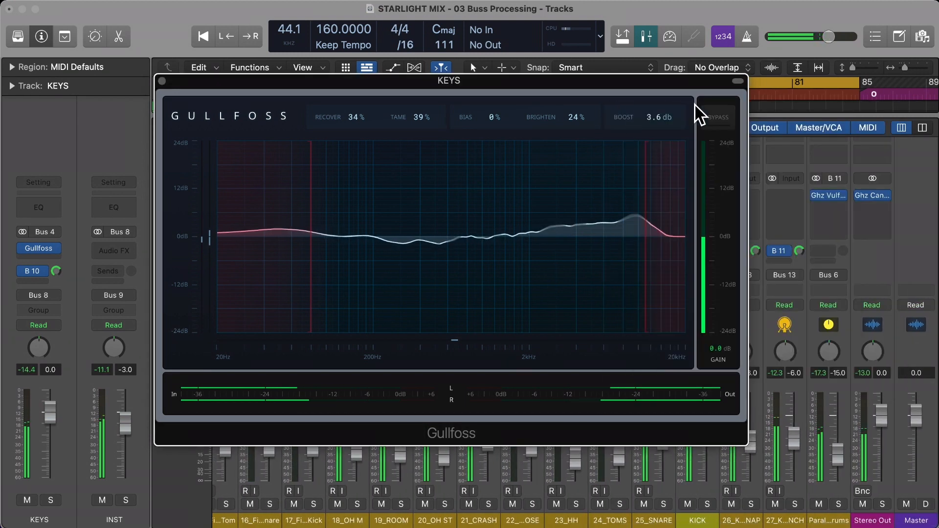
{"action": "left_click", "coordinate": [719, 120]}
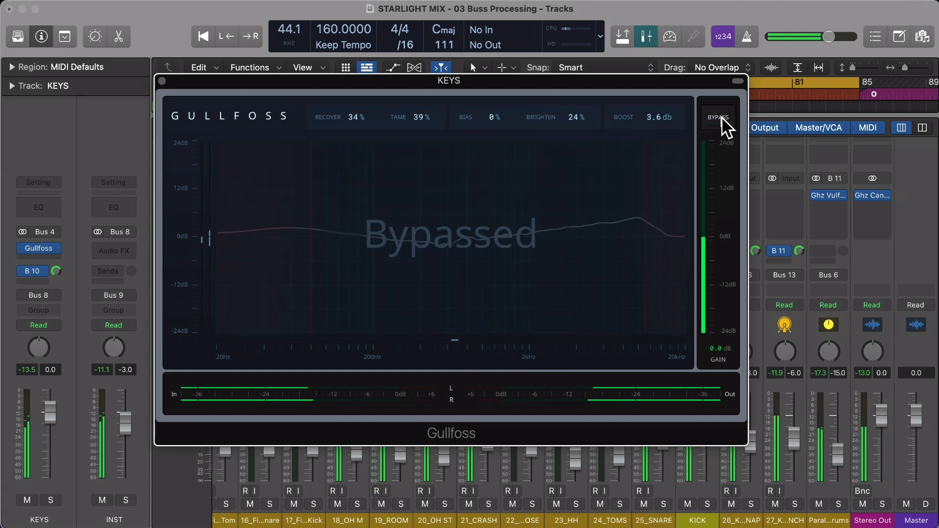
{"action": "left_click", "coordinate": [720, 120]}
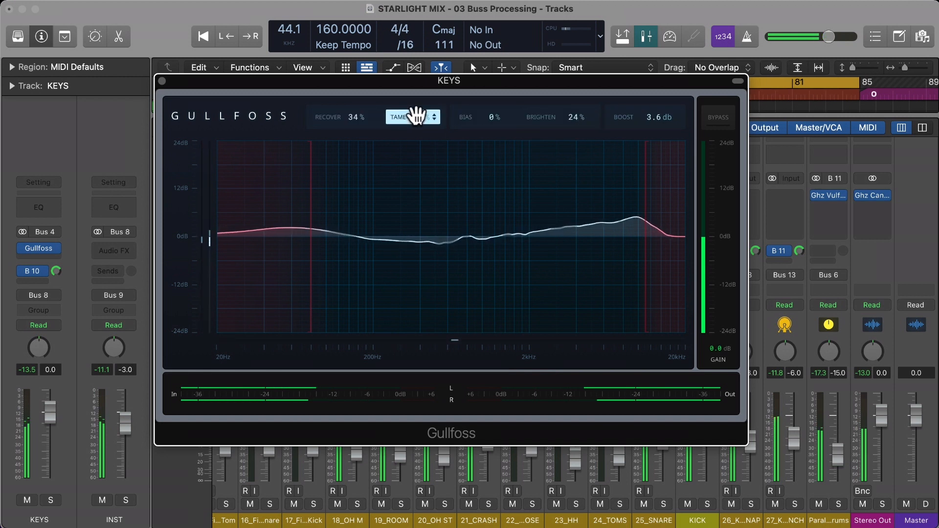
Step: Fine-tune the KEYS Gullfoss with Recover and Tame at 38% and an adjusted Boost, checking against bypass, and close it
{"action": "left_click_drag", "start_coordinate": [417, 117], "coordinate": [417, 112]}
{"action": "mouse_move", "coordinate": [356, 117]}
{"action": "left_mouse_down"}
{"action": "mouse_move", "coordinate": [356, 108]}
{"action": "mouse_move", "coordinate": [359, 115]}
{"action": "left_mouse_up"}
{"action": "left_click", "coordinate": [720, 117]}
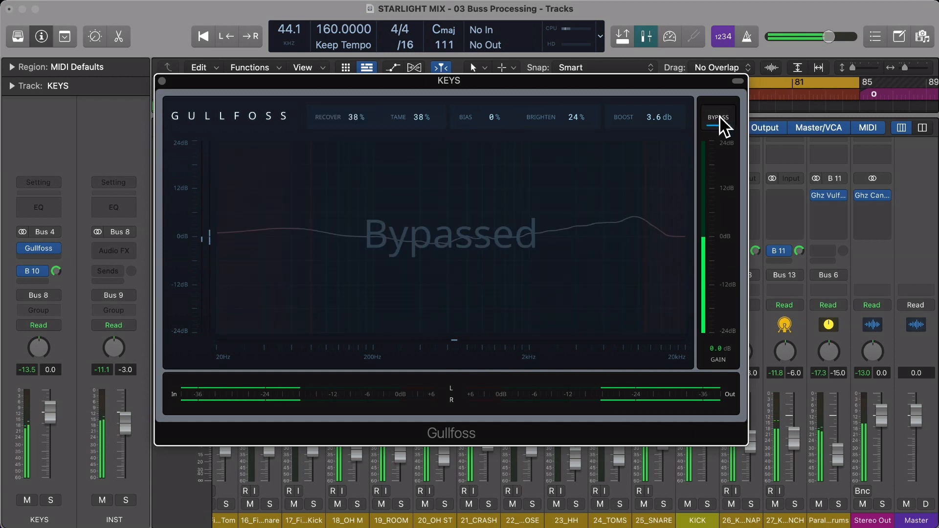
{"action": "left_click", "coordinate": [719, 118]}
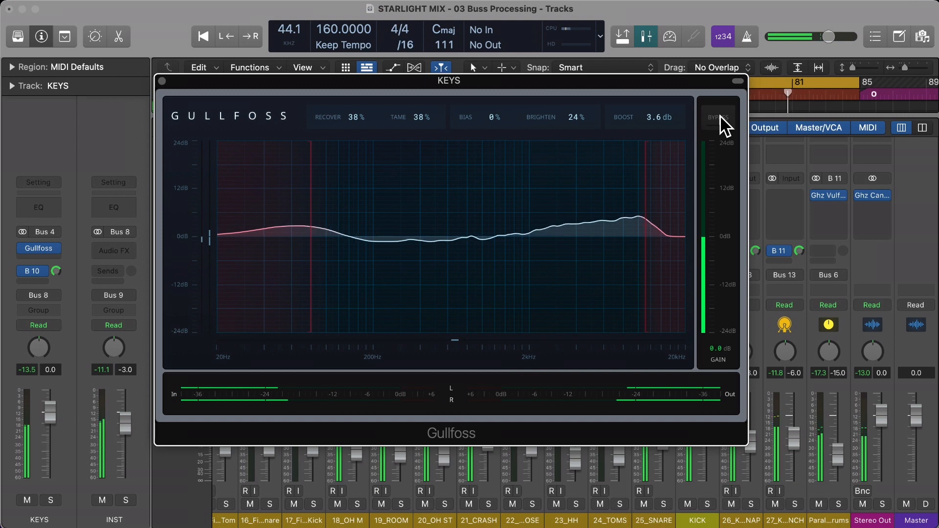
{"action": "left_click_drag", "start_coordinate": [655, 117], "coordinate": [666, 115]}
{"action": "left_click", "coordinate": [162, 81]}
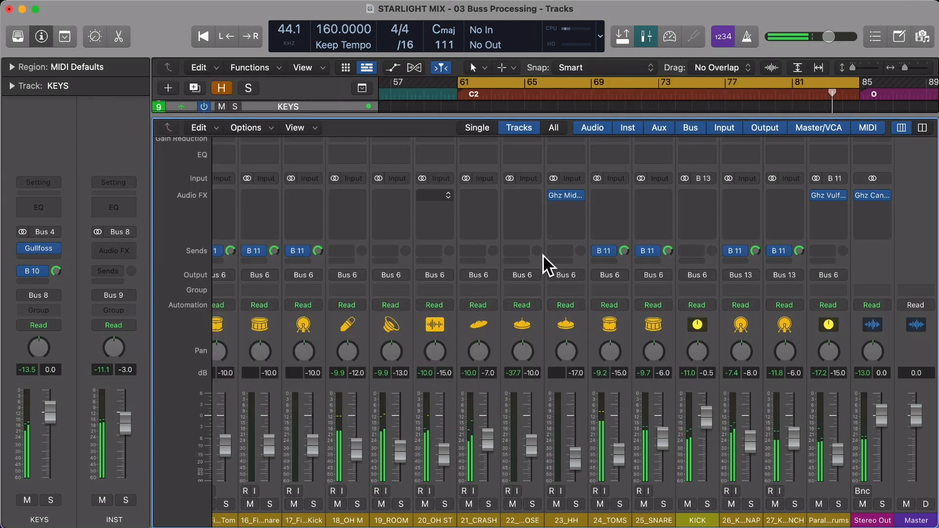
Step: Return to the bus channels and review the LV, BV, STRINGS, KEYS and BASS buses one by one
{"action": "scroll", "coordinate": [648, 320], "scroll_direction": "left", "scroll_amount": 10}
{"action": "scroll", "coordinate": [649, 323], "scroll_direction": "left", "scroll_amount": 10}
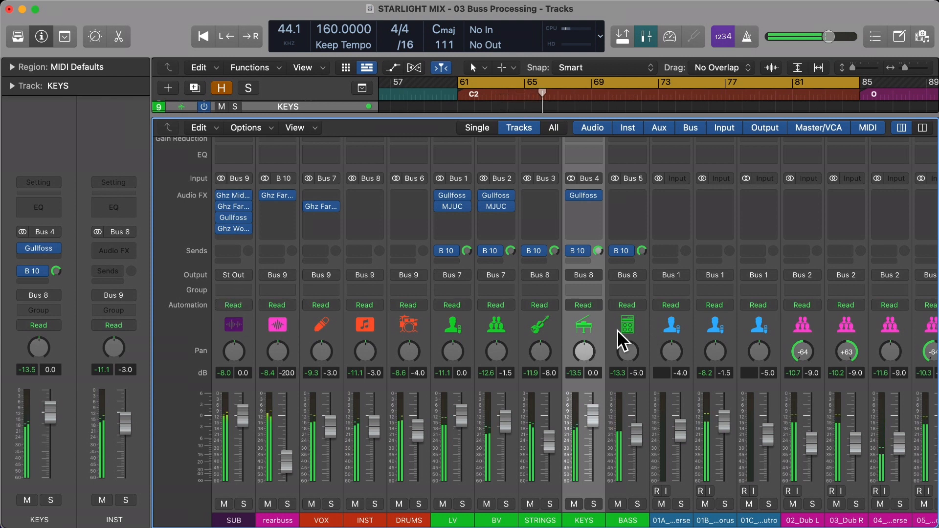
{"action": "left_click", "coordinate": [632, 325]}
{"action": "left_click", "coordinate": [575, 322]}
{"action": "left_click", "coordinate": [542, 327]}
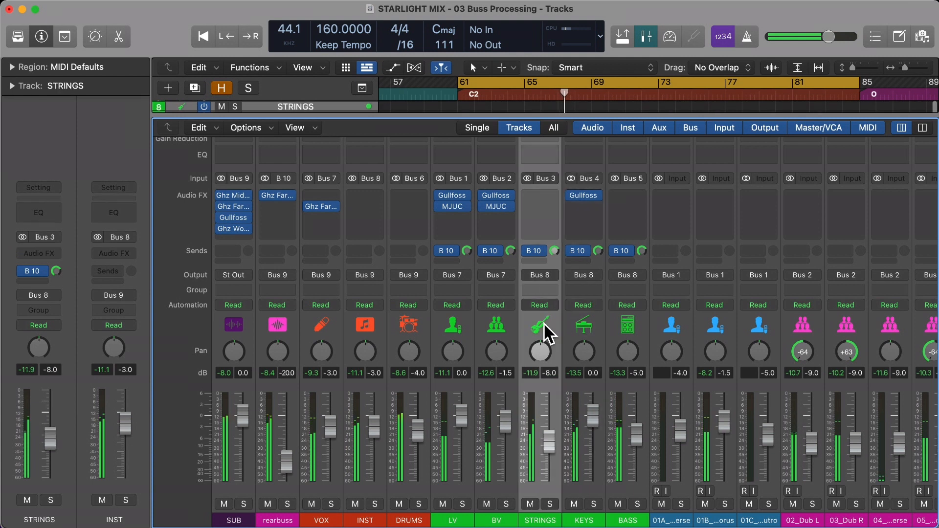
{"action": "left_click", "coordinate": [497, 325]}
{"action": "left_click", "coordinate": [454, 324]}
{"action": "left_click", "coordinate": [551, 325]}
{"action": "left_click", "coordinate": [576, 325]}
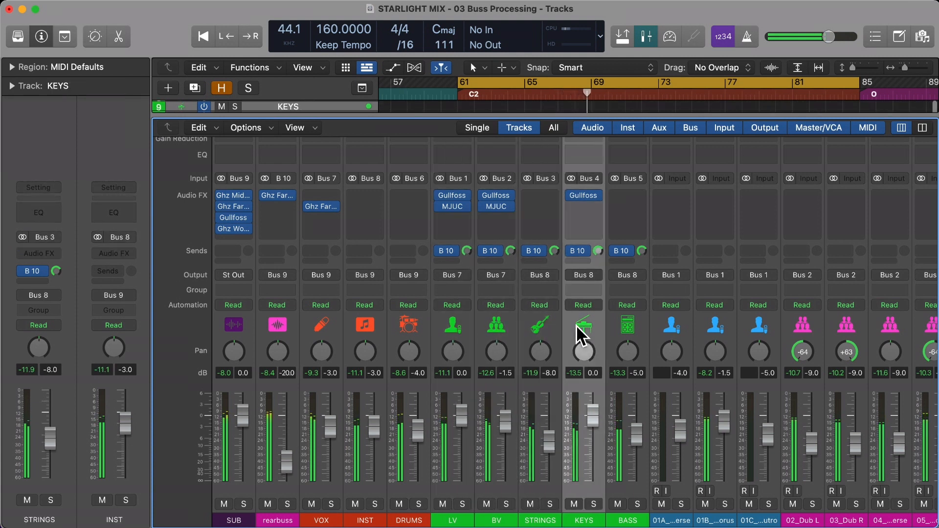
Step: Select the BASS bus and insert Ghz Vulf Compressor 3 on it
{"action": "left_click", "coordinate": [626, 324]}
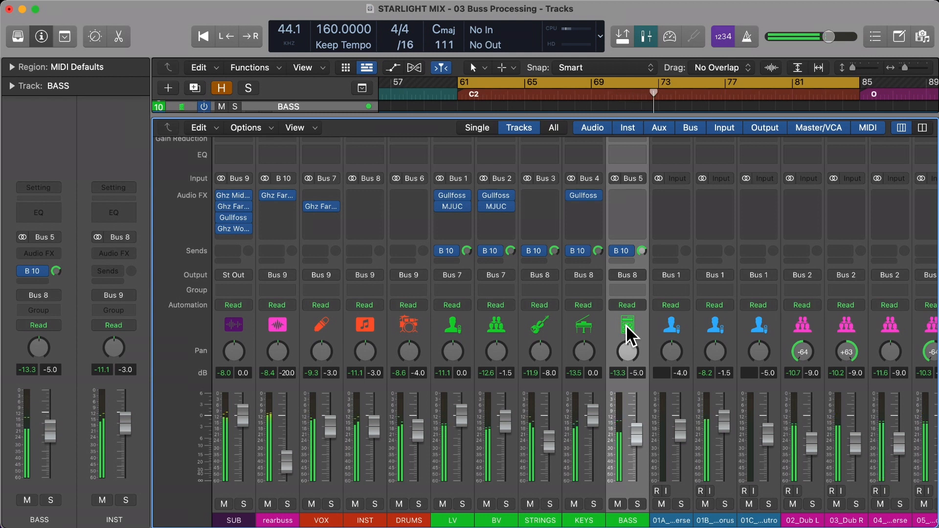
{"action": "left_click", "coordinate": [626, 196]}
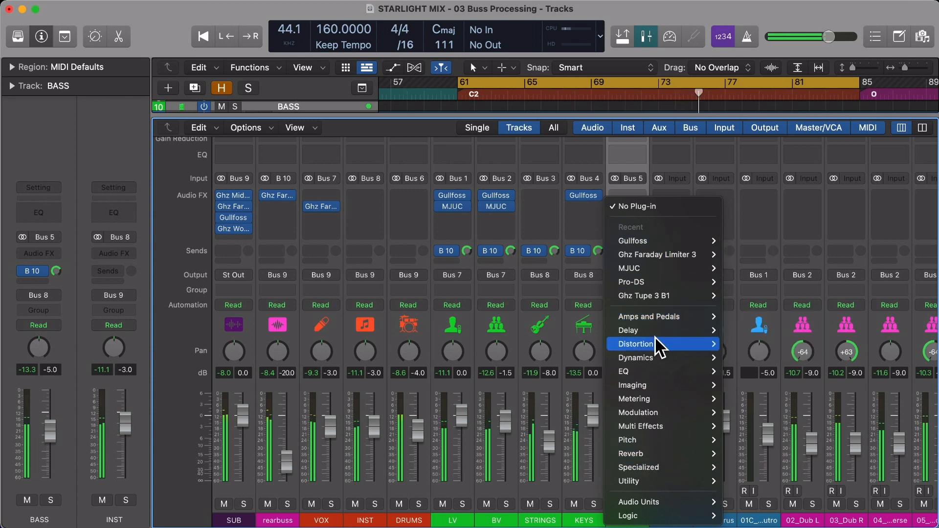
{"action": "mouse_move", "coordinate": [657, 358]}
{"action": "mouse_move", "coordinate": [795, 386]}
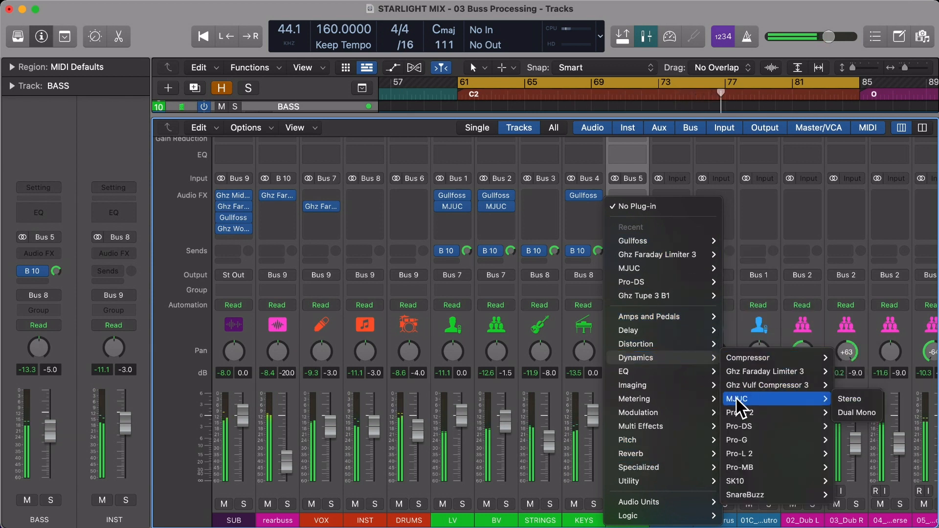
{"action": "left_click", "coordinate": [856, 385]}
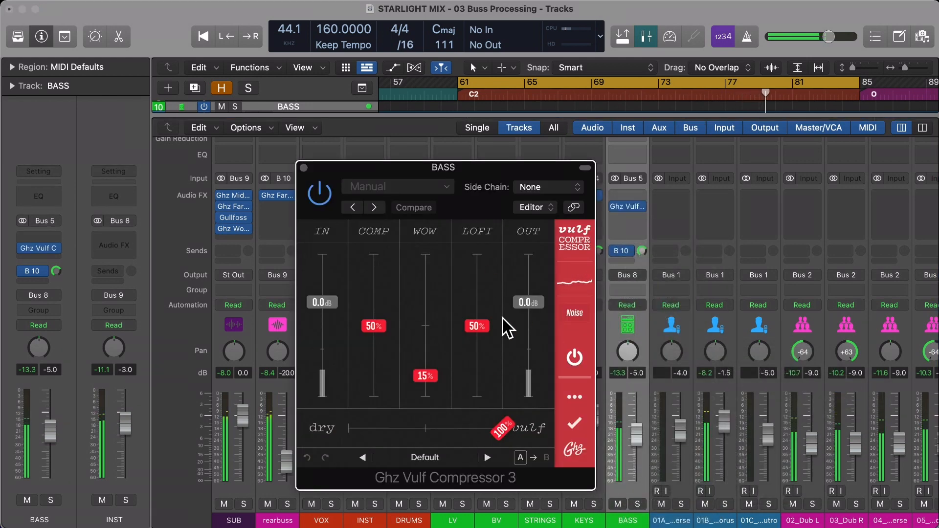
Step: Solo the BASS bus, turn off the Vulf Compressor's Noise, and compare the plug-in bypassed and active
{"action": "key", "text": "s"}
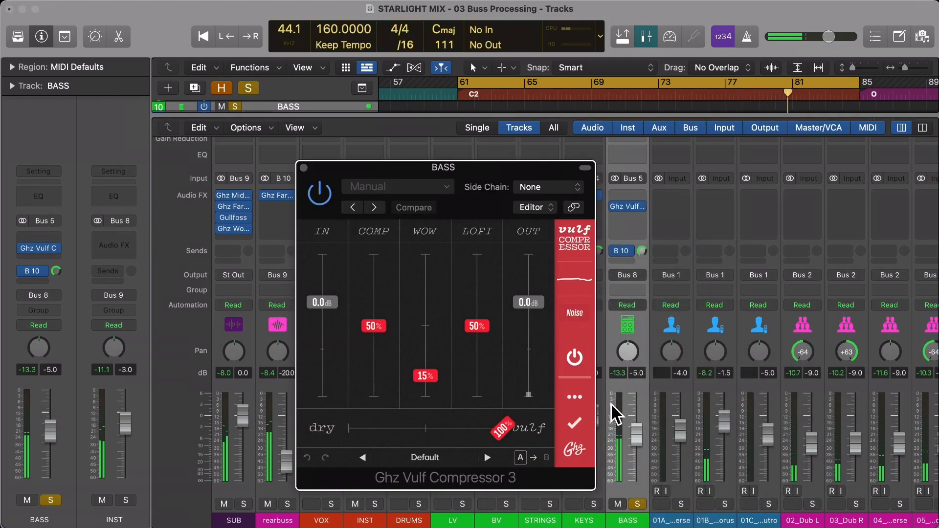
{"action": "left_click", "coordinate": [575, 312]}
{"action": "left_click", "coordinate": [574, 356]}
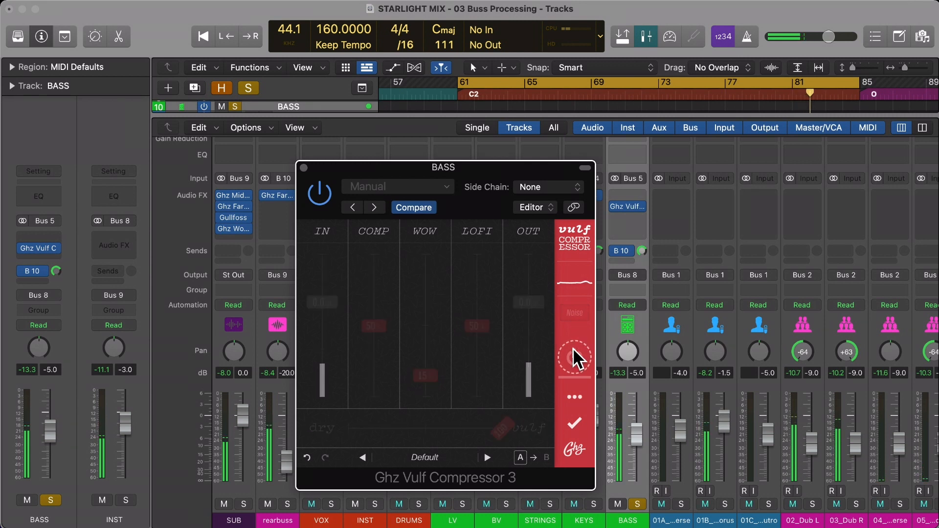
{"action": "left_click", "coordinate": [574, 356]}
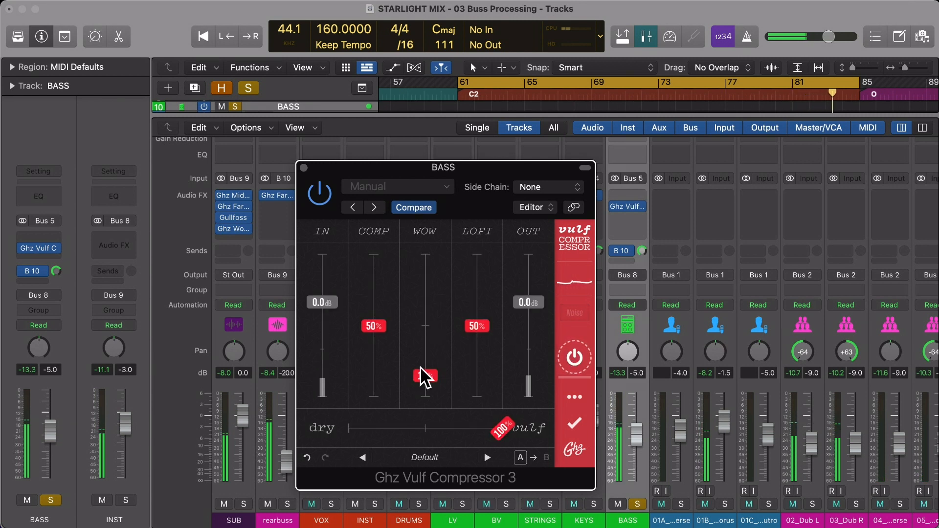
Step: Set the Vulf Compressor's LOFI to 22% and WOW to 0% on BASS, and compare the sound against bypass
{"action": "mouse_move", "coordinate": [479, 327]}
{"action": "left_mouse_down"}
{"action": "mouse_move", "coordinate": [479, 379]}
{"action": "mouse_move", "coordinate": [450, 357]}
{"action": "mouse_move", "coordinate": [426, 397]}
{"action": "left_mouse_up"}
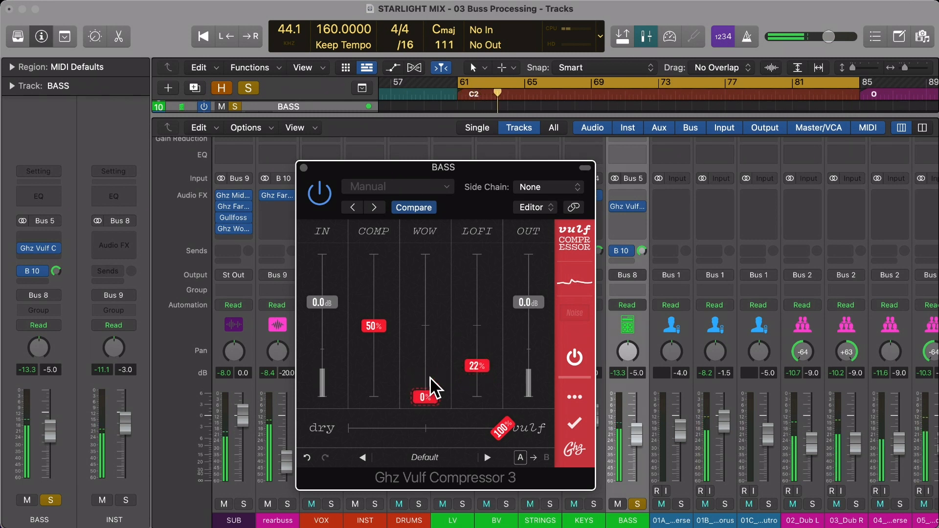
{"action": "left_click", "coordinate": [575, 356]}
{"action": "left_click", "coordinate": [578, 354]}
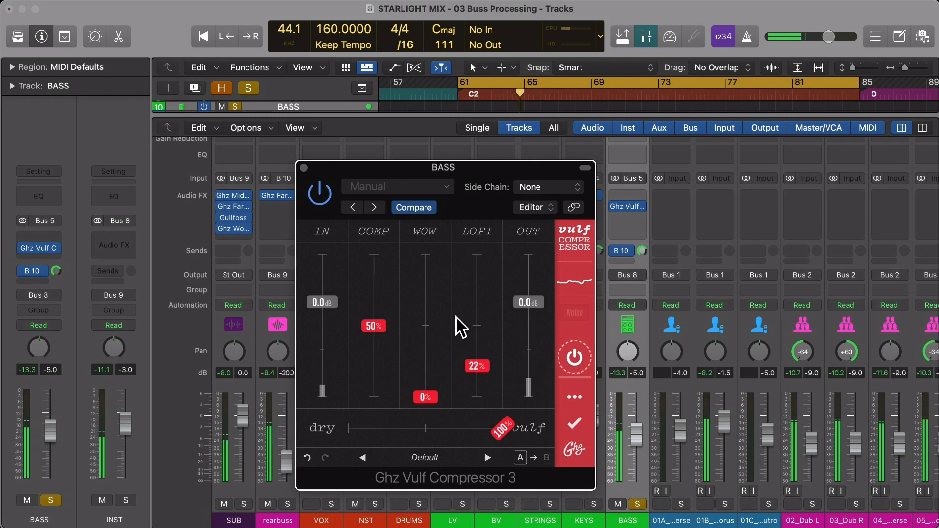
Step: Lower the BASS Vulf Compressor's COMP to 36% with the full mix playing, and raise OUT to 4.5 dB with BASS soloed
{"action": "key", "text": "s"}
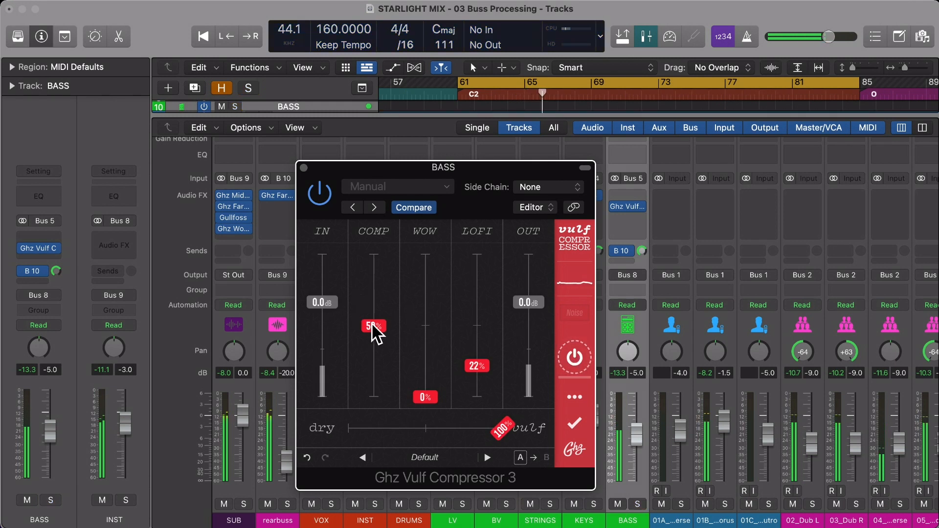
{"action": "scroll", "coordinate": [374, 332], "scroll_direction": "down", "scroll_amount": 5}
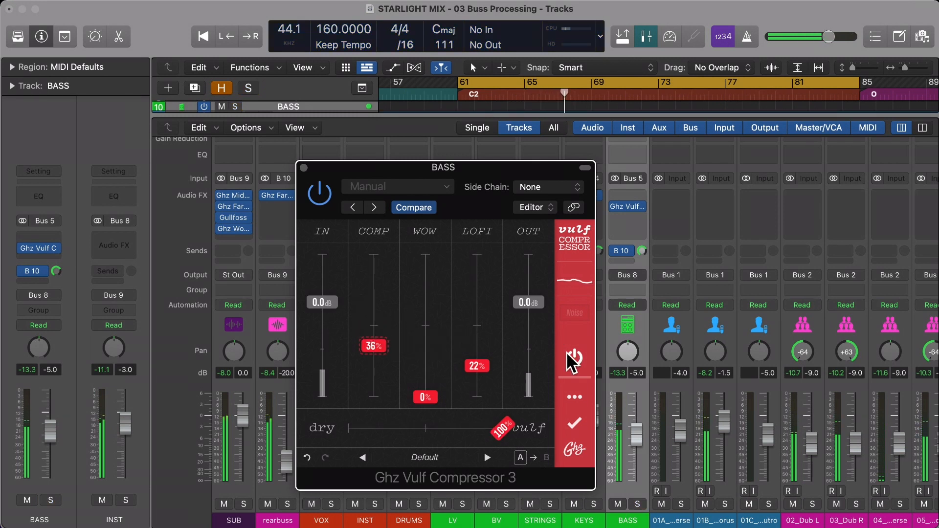
{"action": "key", "text": "s"}
{"action": "scroll", "coordinate": [541, 310], "scroll_direction": "up", "scroll_amount": 3}
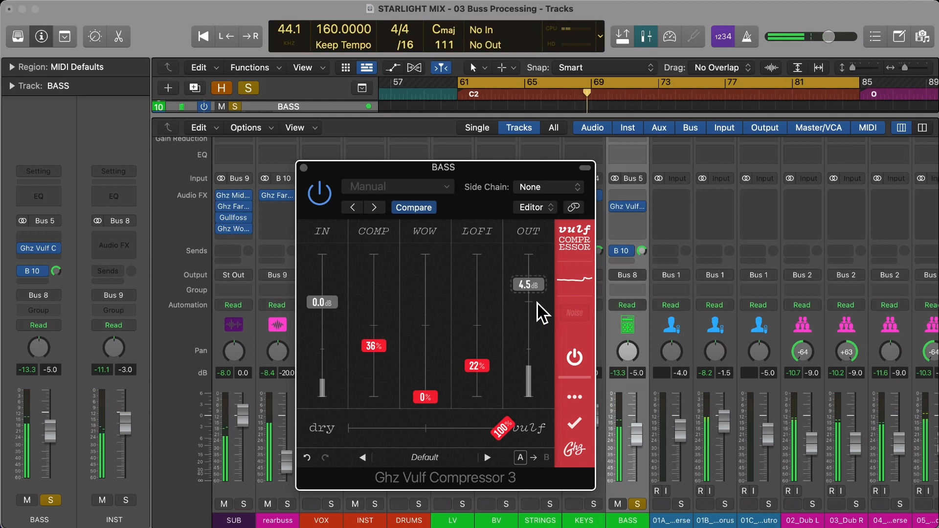
Step: Set the BASS Vulf Compressor's OUT to 0.0 dB, comparing the plug-in bypassed and active before and after the change
{"action": "left_click", "coordinate": [576, 359]}
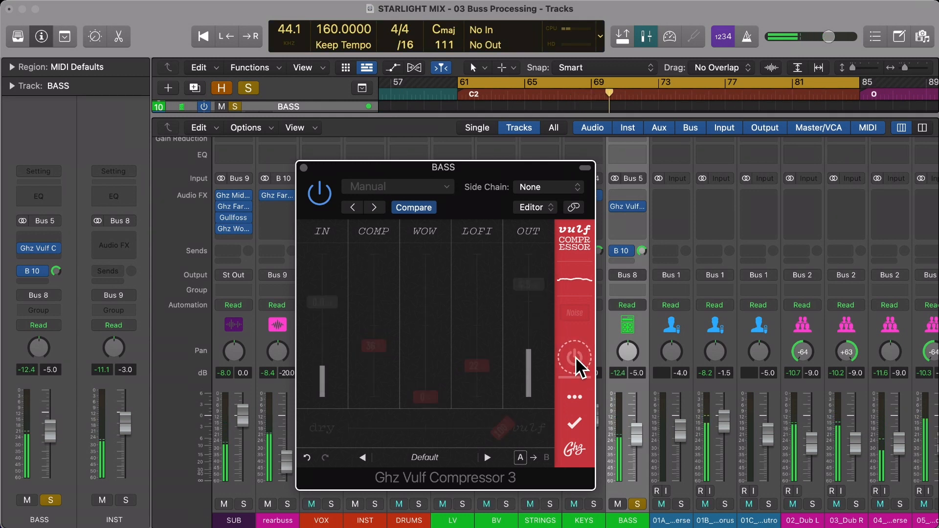
{"action": "left_click", "coordinate": [575, 356]}
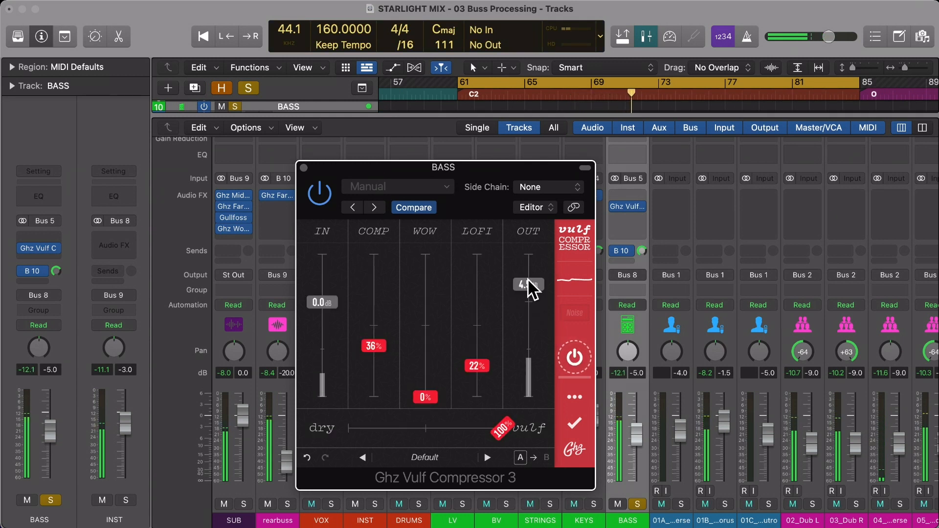
{"action": "scroll", "coordinate": [529, 289], "scroll_direction": "down", "scroll_amount": 3}
{"action": "left_click", "coordinate": [572, 355]}
{"action": "left_click", "coordinate": [566, 353]}
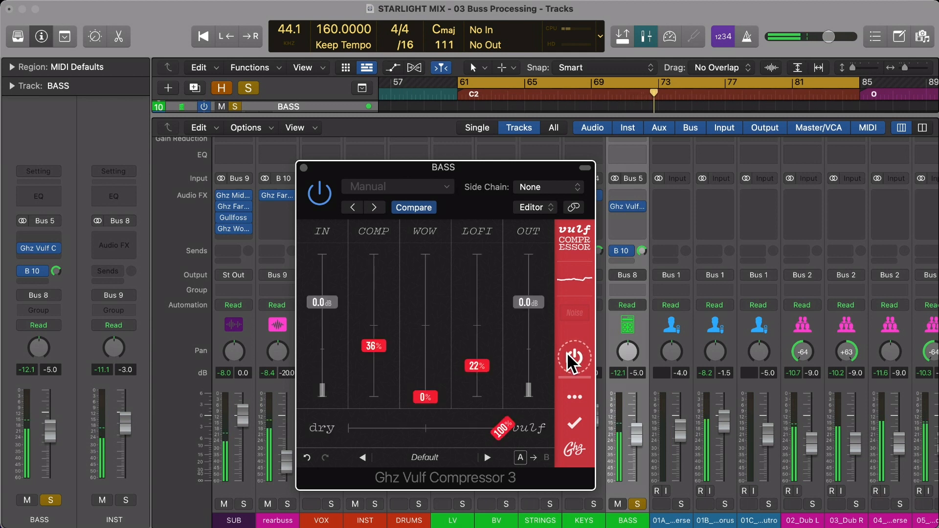
{"action": "left_click", "coordinate": [567, 354]}
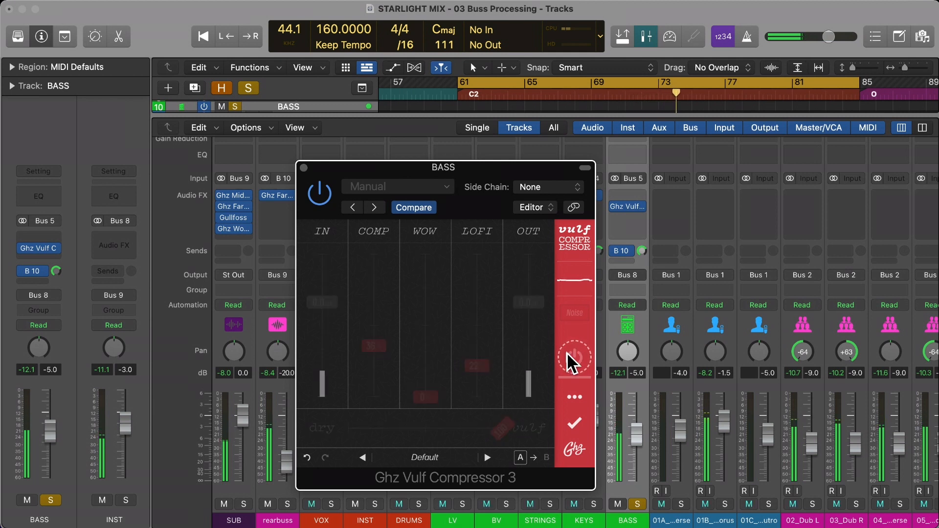
{"action": "left_click", "coordinate": [568, 353]}
Step: Unsolo BASS and set the Vulf Compressor's advanced COMP Attack to 2.3x and Release to 0.1x
{"action": "key", "text": "s"}
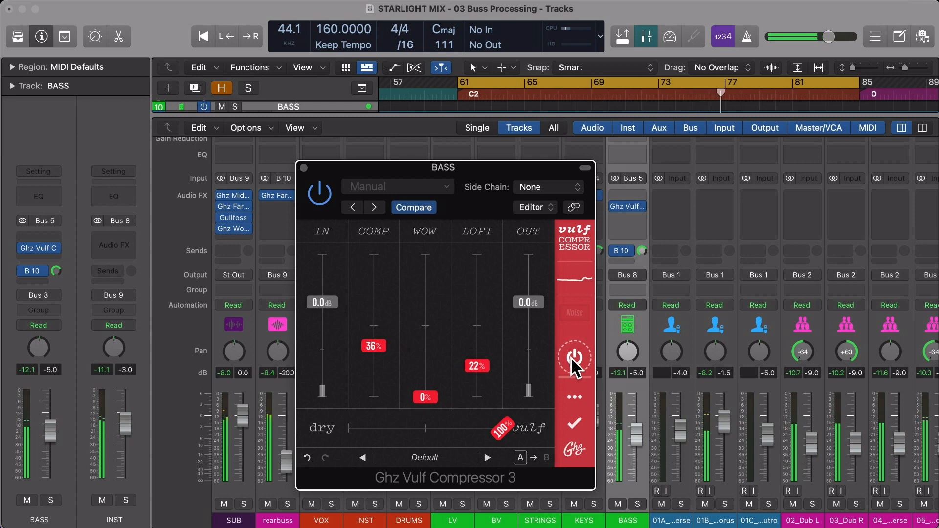
{"action": "left_click", "coordinate": [572, 396]}
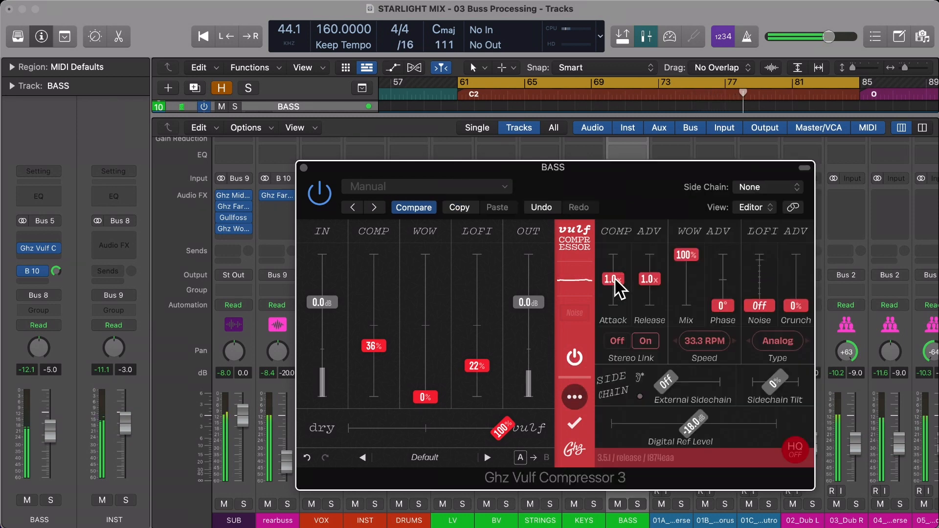
{"action": "scroll", "coordinate": [614, 278], "scroll_direction": "up", "scroll_amount": 3}
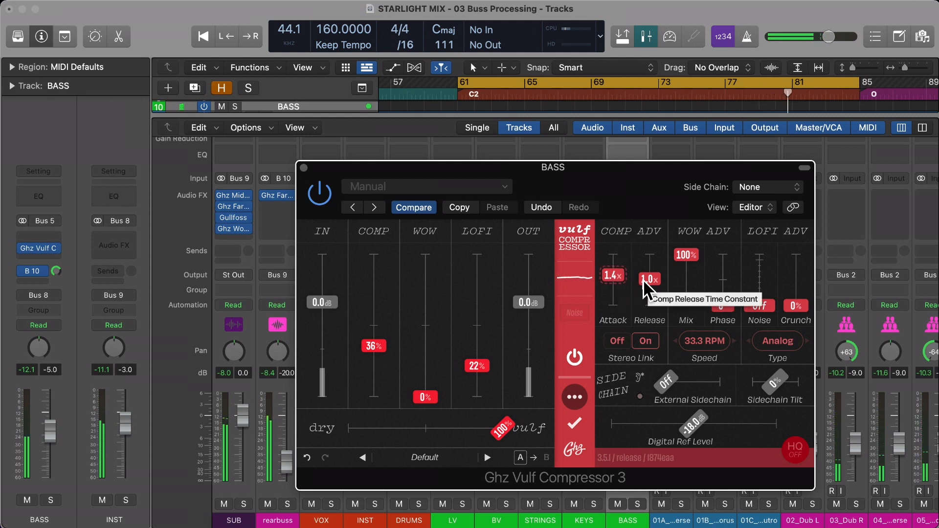
{"action": "scroll", "coordinate": [610, 274], "scroll_direction": "up", "scroll_amount": 4}
{"action": "scroll", "coordinate": [609, 274], "scroll_direction": "up", "scroll_amount": 2}
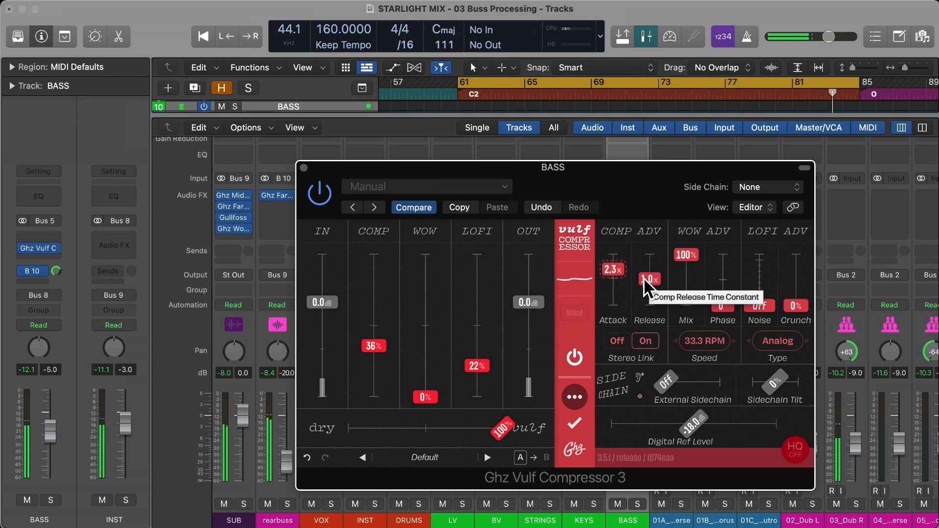
{"action": "scroll", "coordinate": [643, 279], "scroll_direction": "down", "scroll_amount": 5}
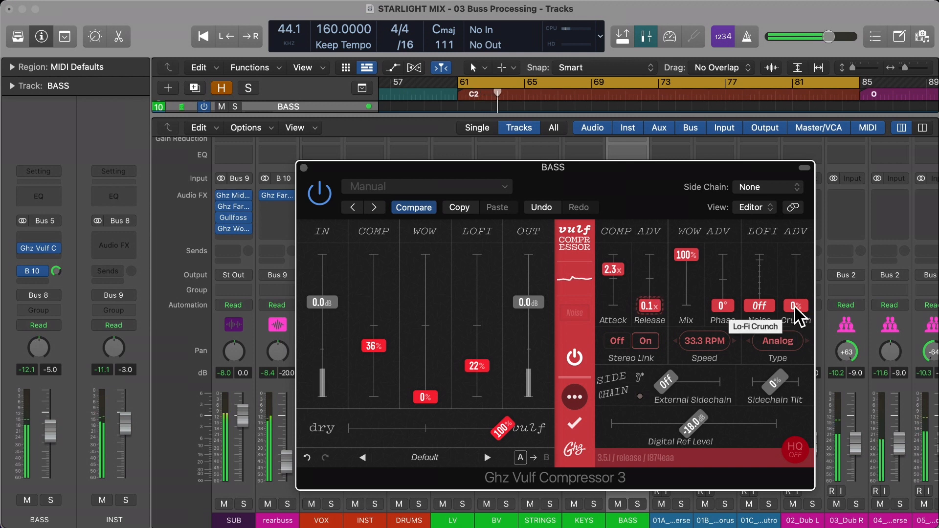
Step: Set the Vulf Compressor's LOFI Crunch to 33% and the dry/vulf mix to 76%, and compare against bypass in the full mix
{"action": "scroll", "coordinate": [794, 310], "scroll_direction": "up", "scroll_amount": 10}
{"action": "scroll", "coordinate": [795, 306], "scroll_direction": "up", "scroll_amount": 3}
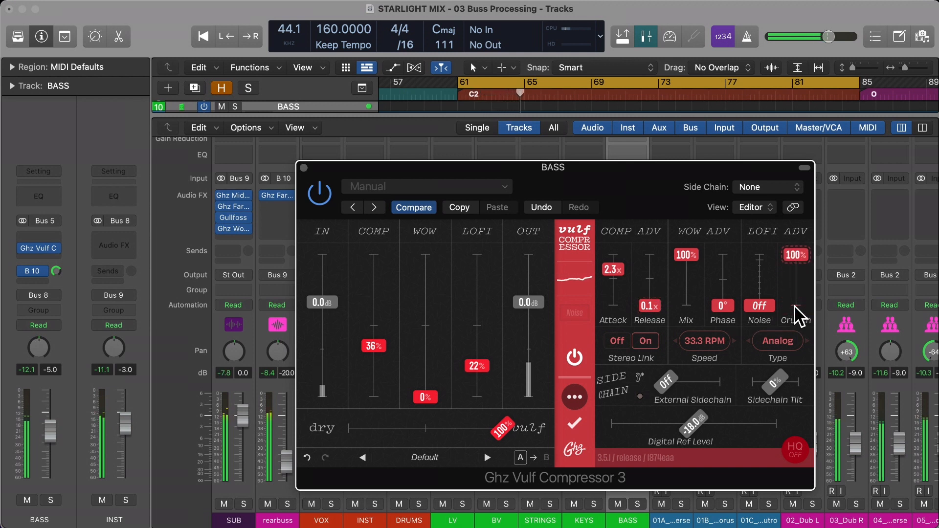
{"action": "scroll", "coordinate": [794, 305], "scroll_direction": "down", "scroll_amount": 8}
{"action": "scroll", "coordinate": [793, 281], "scroll_direction": "down", "scroll_amount": 8}
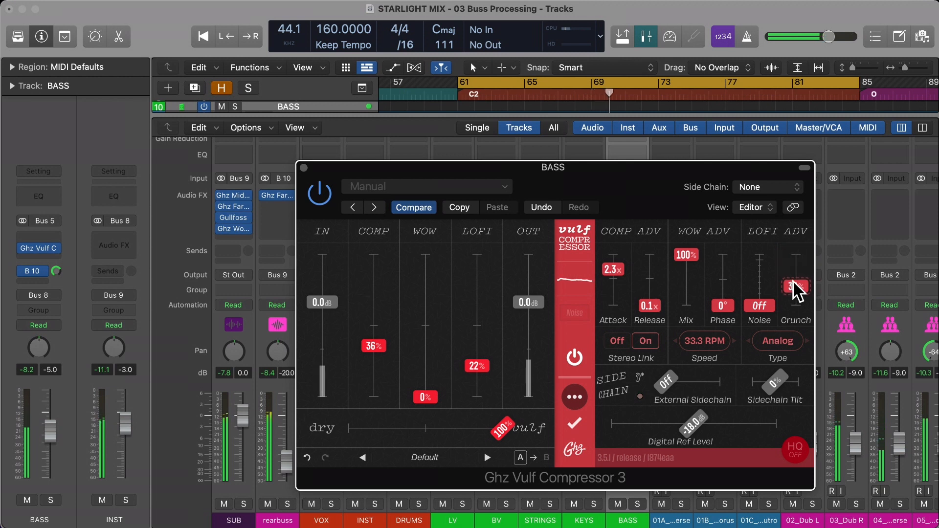
{"action": "scroll", "coordinate": [496, 430], "scroll_direction": "down", "scroll_amount": 3}
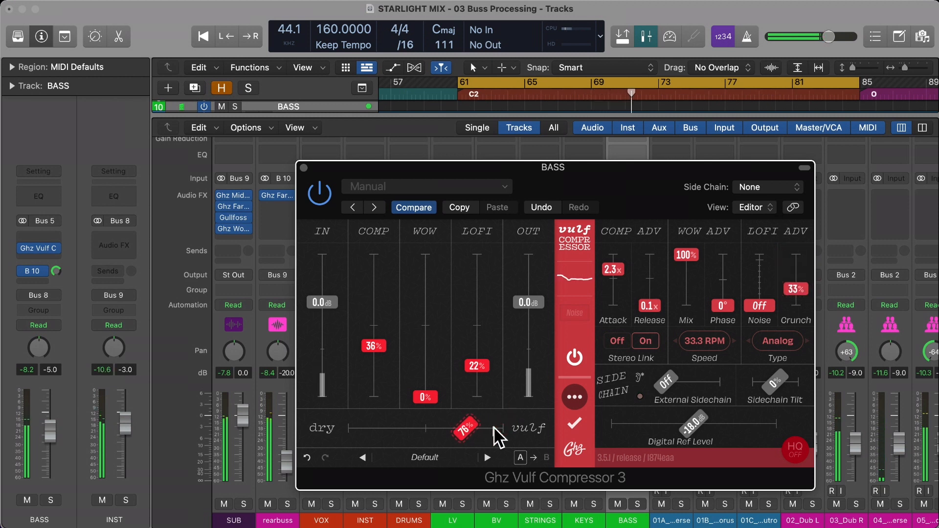
{"action": "left_click", "coordinate": [574, 357]}
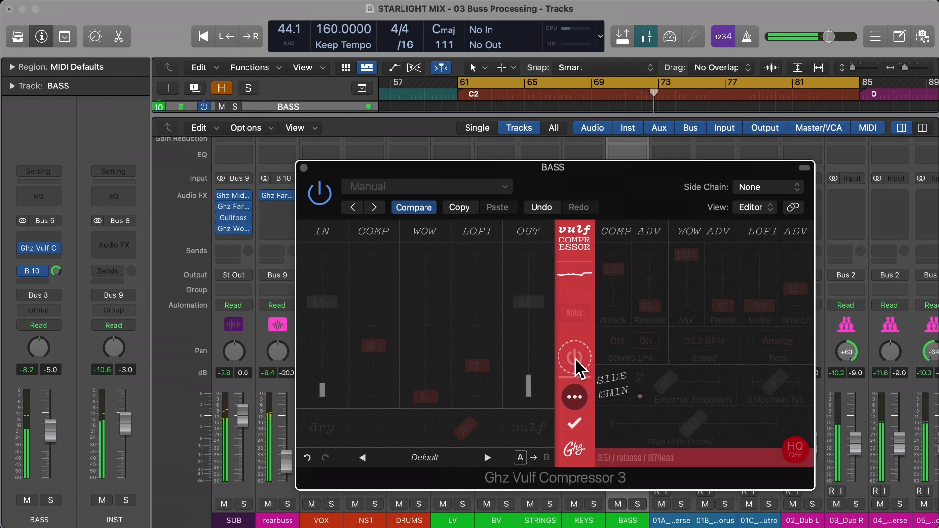
Step: Re-enable the Vulf Compressor on the BASS bus and close its plug-in window
{"action": "left_click", "coordinate": [575, 357]}
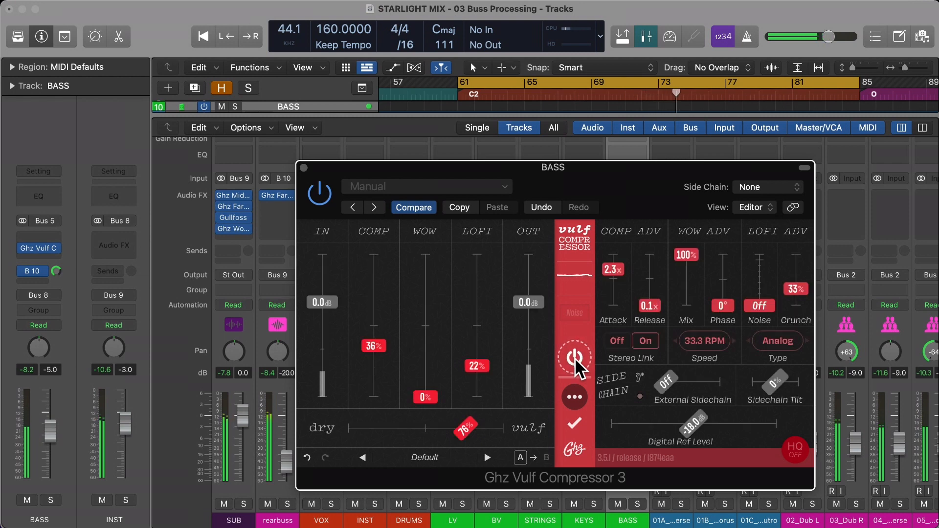
{"action": "left_click", "coordinate": [303, 168]}
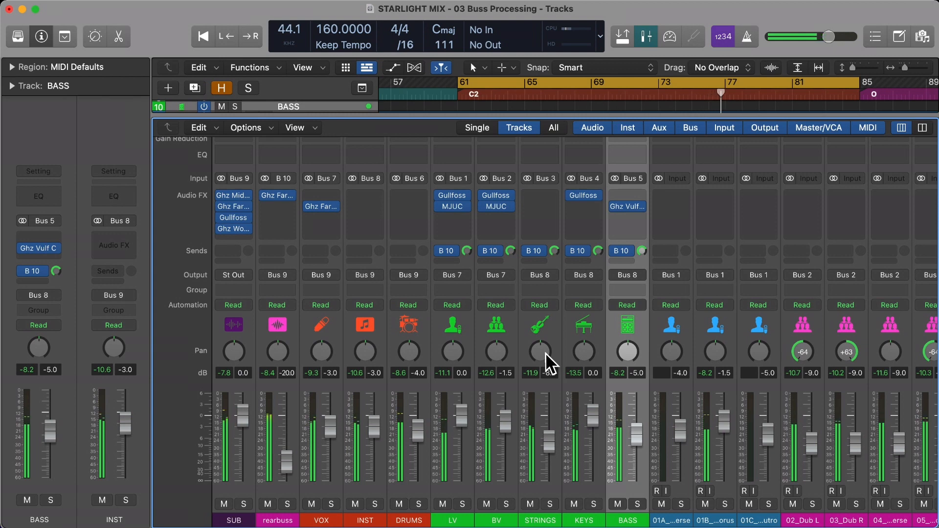
Step: Insert Ghz Vulf Compressor 3 on the DRUMS bus
{"action": "left_click", "coordinate": [405, 333]}
{"action": "left_click", "coordinate": [409, 201]}
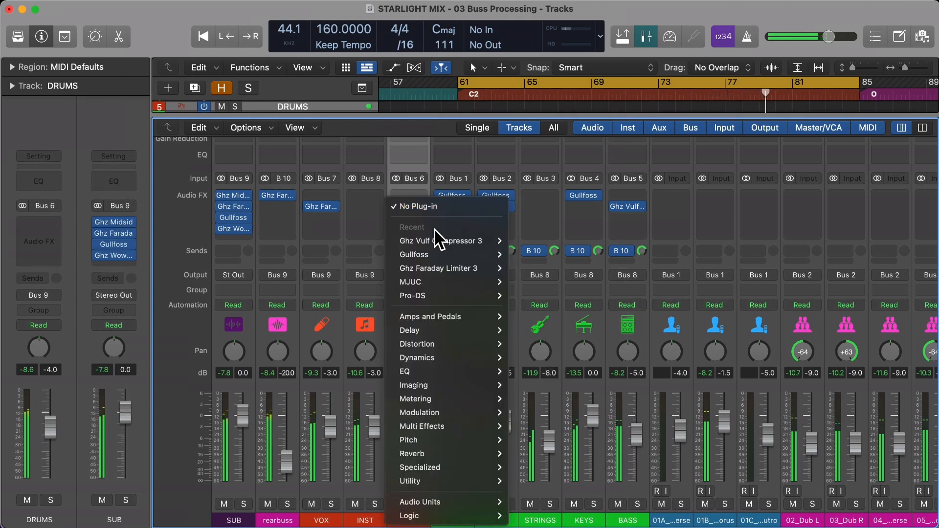
{"action": "mouse_move", "coordinate": [450, 240]}
{"action": "left_click", "coordinate": [539, 239]}
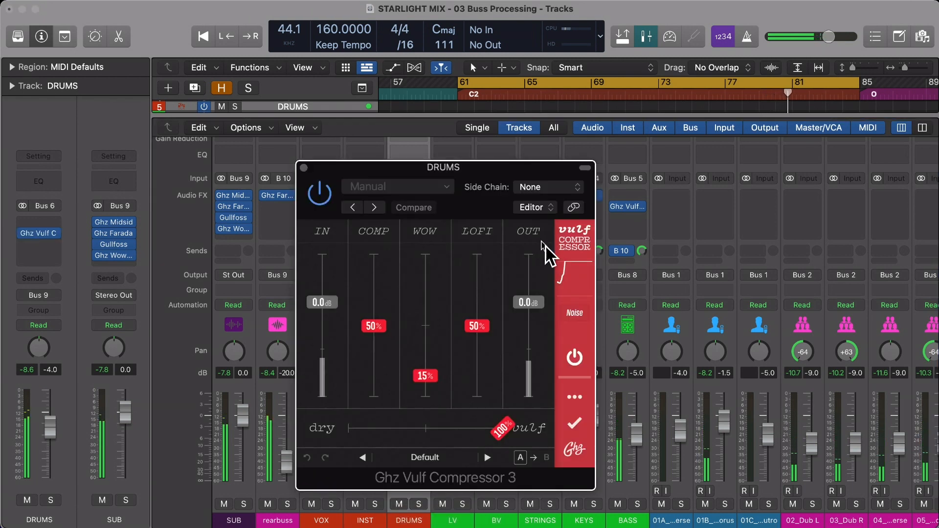
Step: Show the advanced controls, turn the noise off, and set WOW and LOFI to 0% and COMP to 31%
{"action": "left_click", "coordinate": [571, 391]}
{"action": "left_click", "coordinate": [573, 311]}
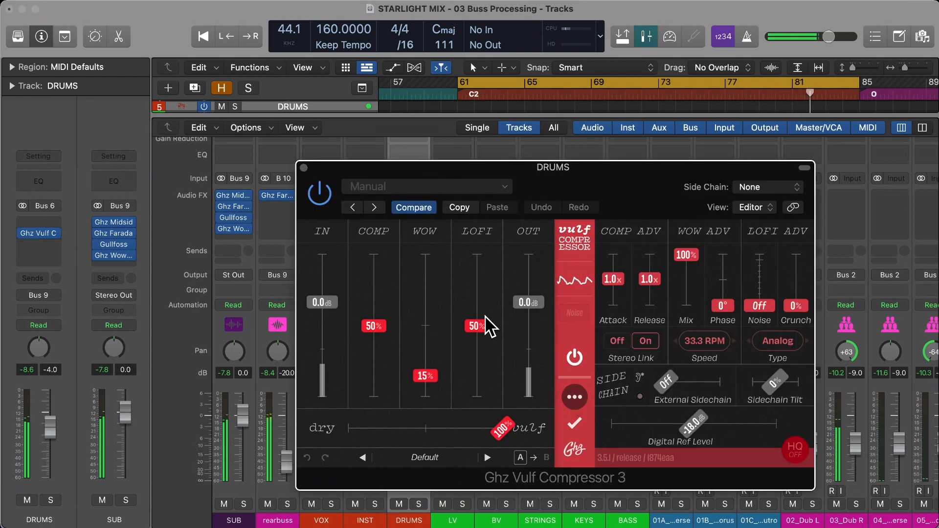
{"action": "double_click", "coordinate": [477, 326]}
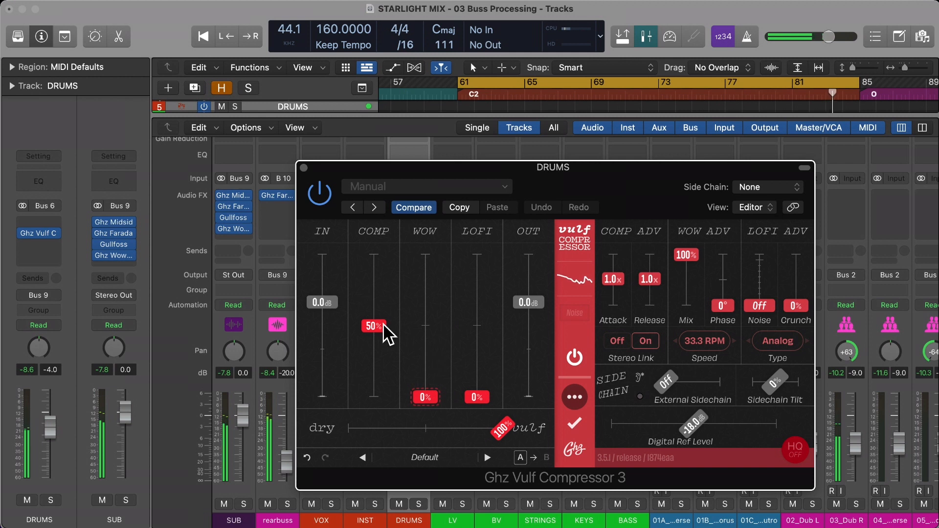
{"action": "scroll", "coordinate": [383, 324], "scroll_direction": "down", "scroll_amount": 5}
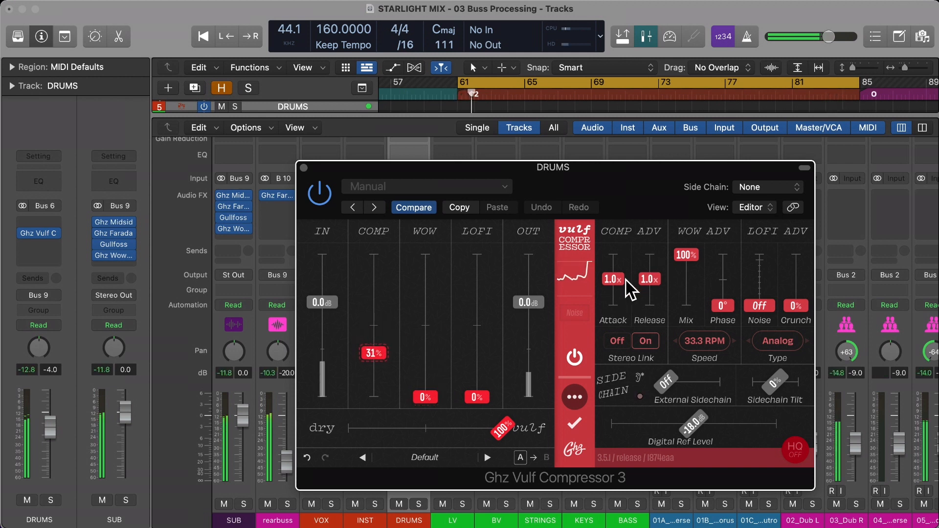
Step: Set the drum compressor's attack to 4.3x and its release to 1.0x
{"action": "scroll", "coordinate": [613, 278], "scroll_direction": "up", "scroll_amount": 6}
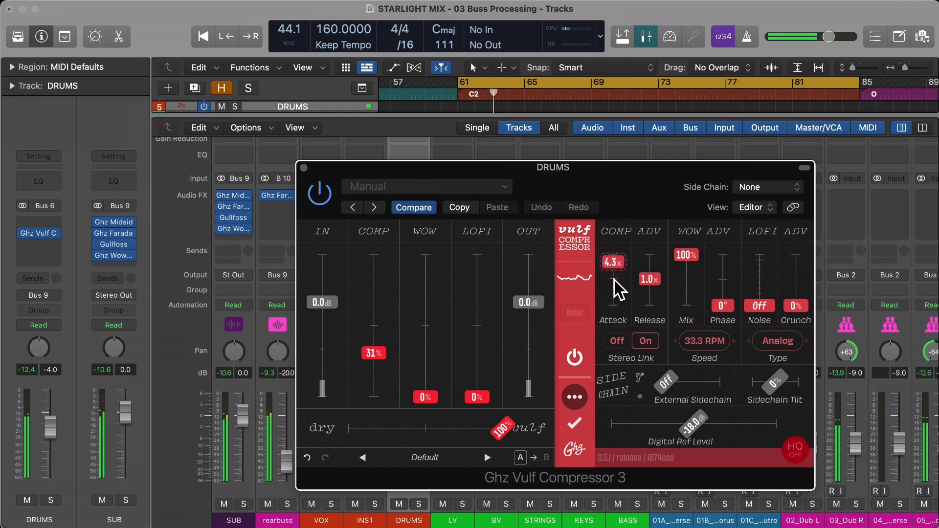
{"action": "scroll", "coordinate": [646, 287], "scroll_direction": "up", "scroll_amount": 6}
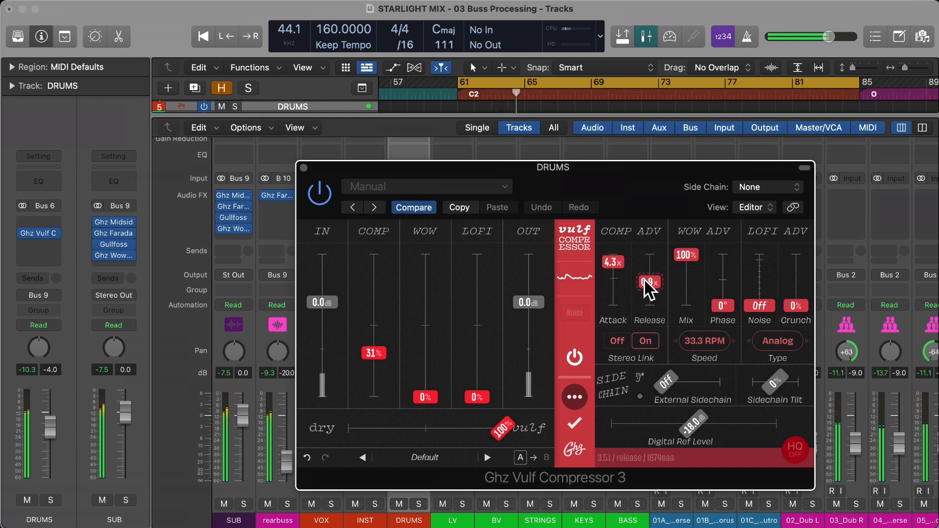
{"action": "scroll", "coordinate": [649, 290], "scroll_direction": "down", "scroll_amount": 6}
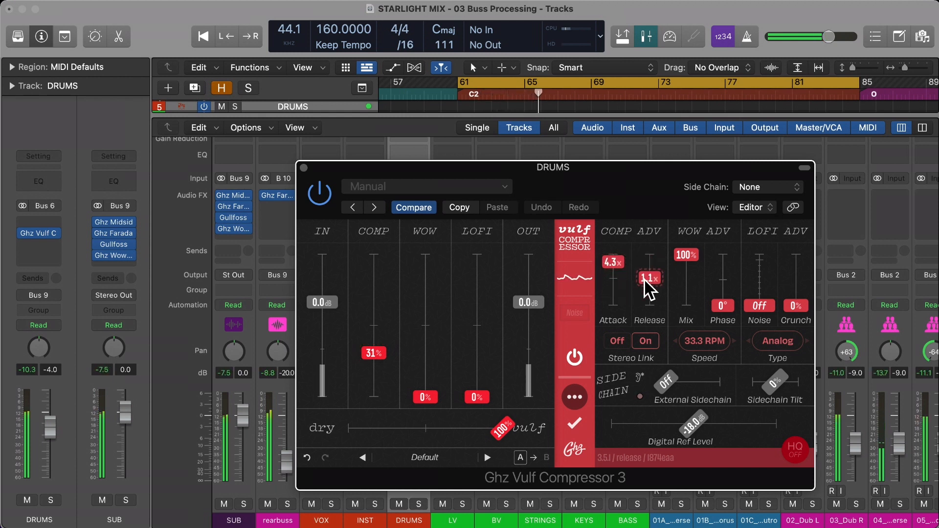
{"action": "scroll", "coordinate": [644, 279], "scroll_direction": "down", "scroll_amount": 1}
Step: Set the drum compressor's output gain to 1.5 dB, comparing the level with the effect bypassed before and after
{"action": "left_click", "coordinate": [582, 351]}
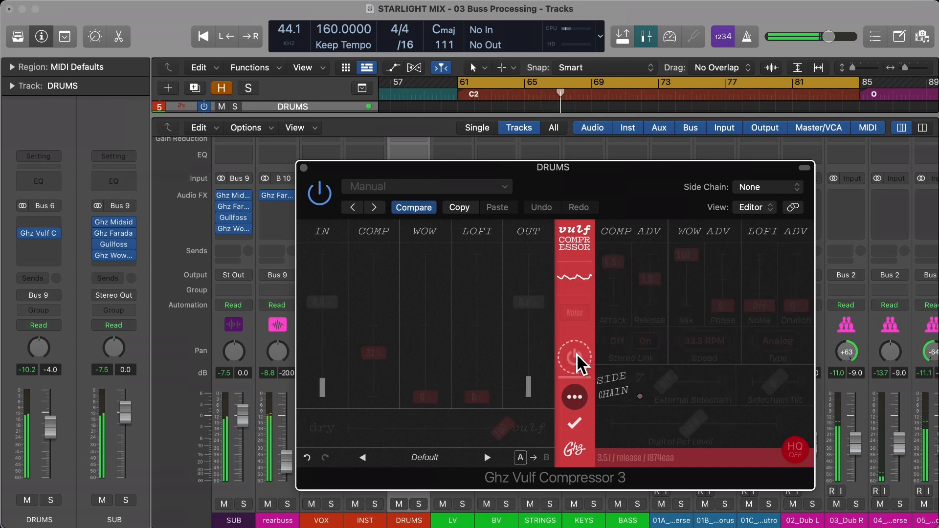
{"action": "left_click", "coordinate": [577, 354]}
{"action": "left_click", "coordinate": [538, 304]}
{"action": "type", "text": "15"}
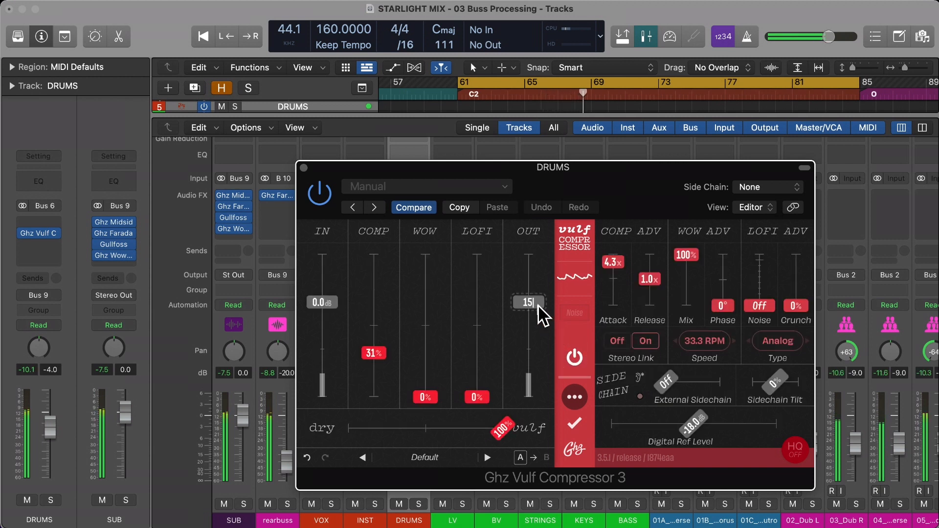
{"action": "key", "text": "Return"}
{"action": "left_click", "coordinate": [577, 353]}
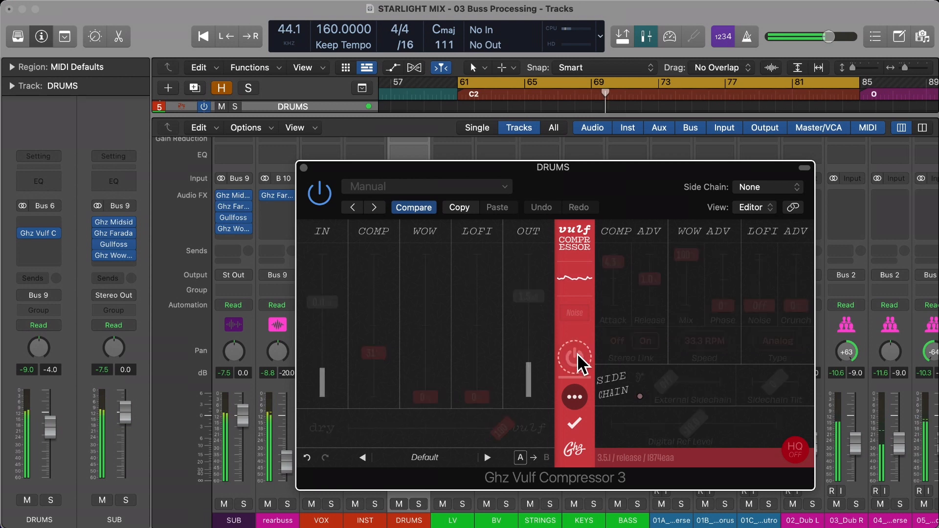
{"action": "left_click", "coordinate": [577, 353]}
Step: Solo the DRUMS bus, compare the compressed and bypassed sound, and return to the full mix with the effect enabled
{"action": "key", "text": "s"}
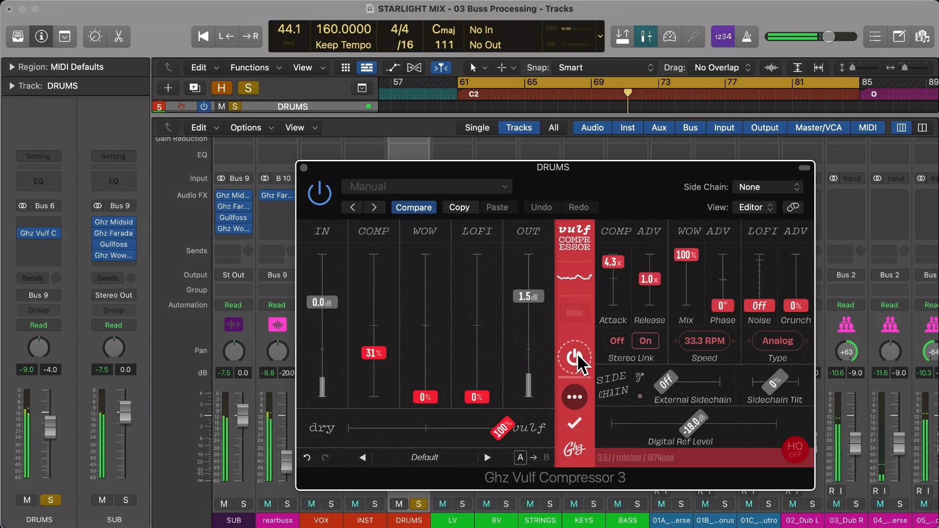
{"action": "left_click", "coordinate": [578, 356]}
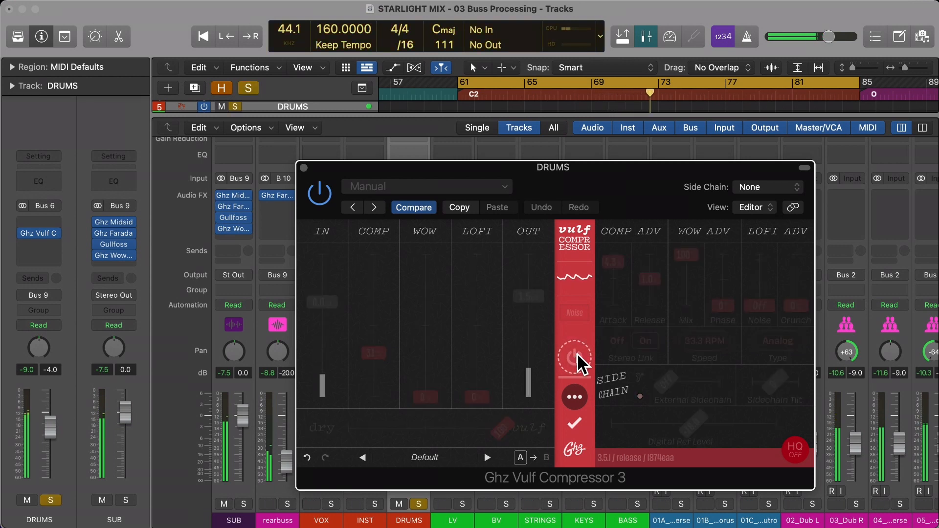
{"action": "left_click", "coordinate": [578, 356]}
{"action": "left_click", "coordinate": [578, 356]}
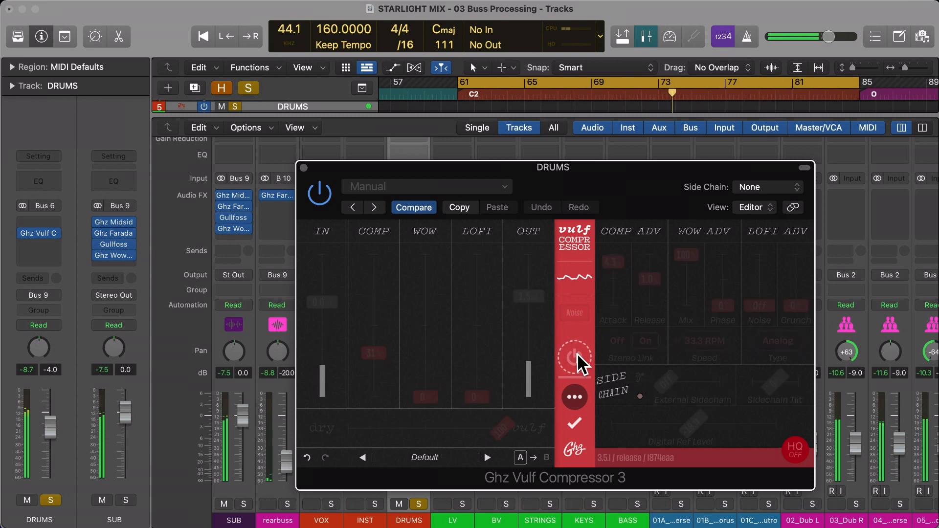
{"action": "key", "text": "s"}
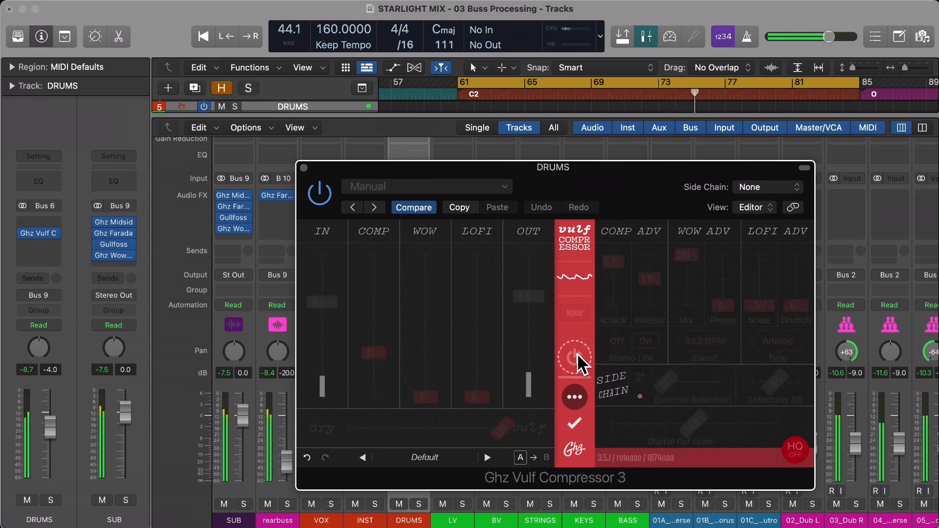
{"action": "left_click", "coordinate": [578, 357]}
Step: Set the drum compressor's output gain to 1.0 dB and compare it against bypass
{"action": "left_click_drag", "start_coordinate": [539, 296], "coordinate": [539, 299]}
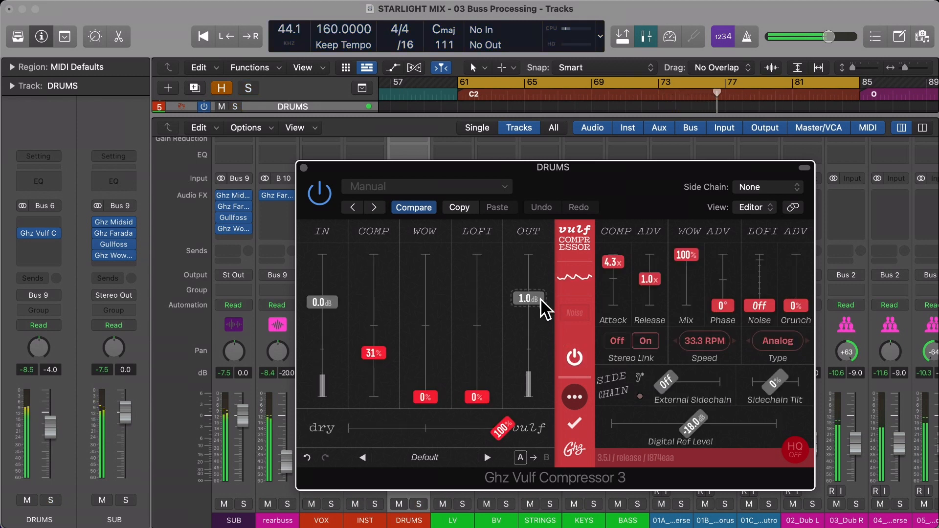
{"action": "left_click", "coordinate": [576, 358]}
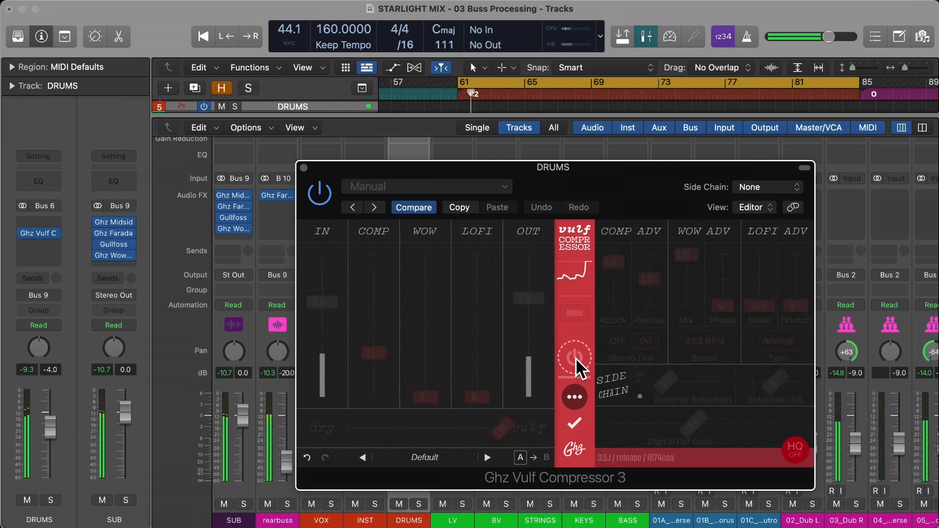
{"action": "left_click", "coordinate": [576, 358]}
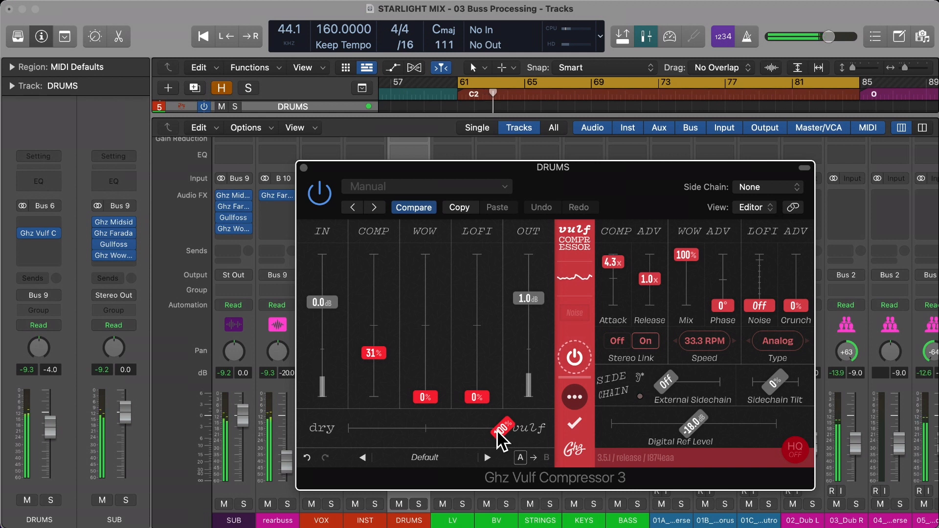
Step: Try heavier drum compression, settle on 41% COMP with a 47% dry/vulf mix, and compare against bypass
{"action": "scroll", "coordinate": [375, 360], "scroll_direction": "up", "scroll_amount": 10}
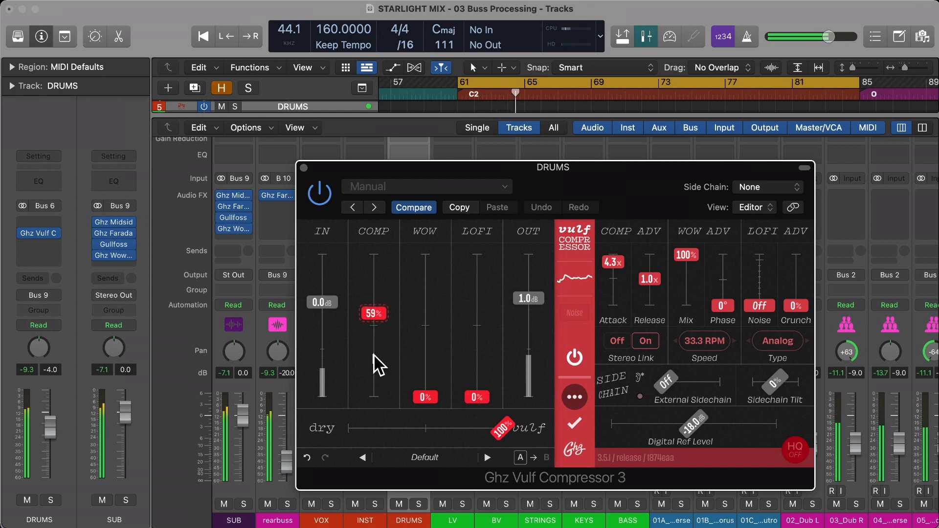
{"action": "scroll", "coordinate": [377, 364], "scroll_direction": "up", "scroll_amount": 2}
{"action": "scroll", "coordinate": [498, 430], "scroll_direction": "down", "scroll_amount": 10}
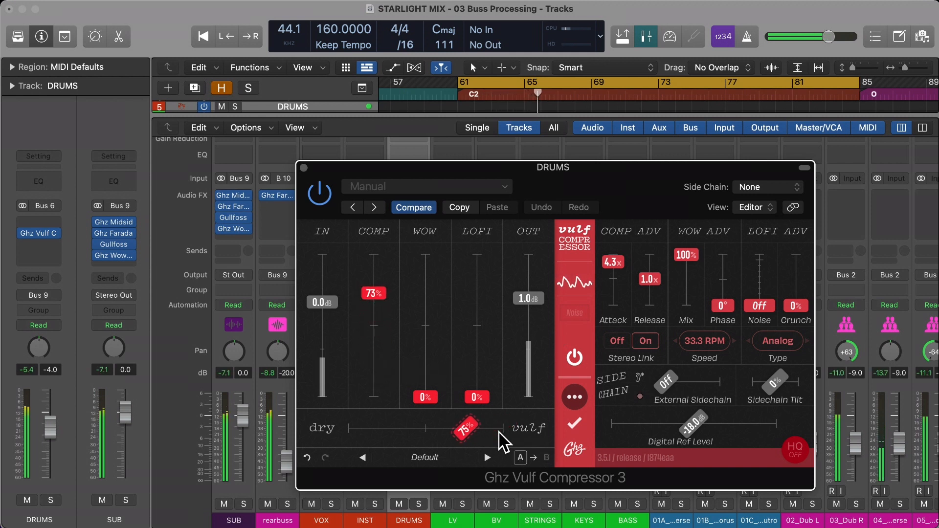
{"action": "scroll", "coordinate": [497, 431], "scroll_direction": "down", "scroll_amount": 7}
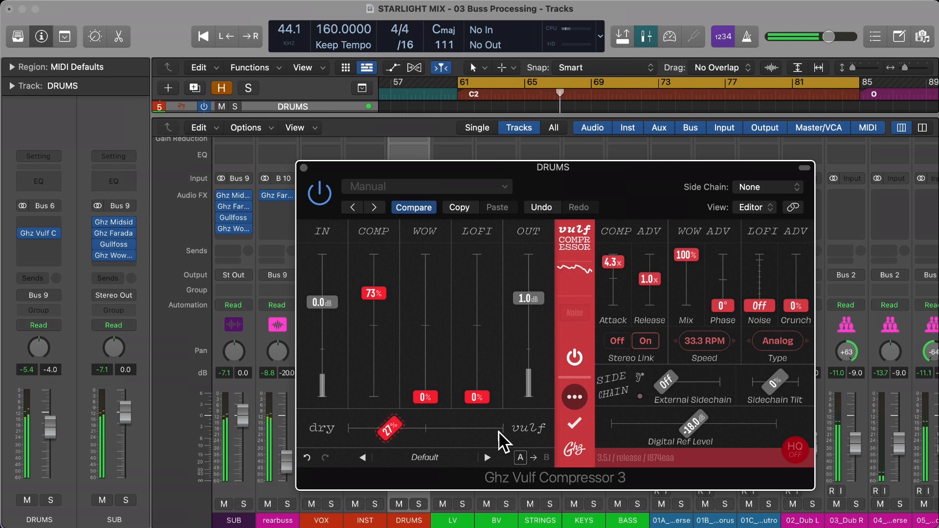
{"action": "scroll", "coordinate": [374, 311], "scroll_direction": "down", "scroll_amount": 8}
{"action": "scroll", "coordinate": [401, 443], "scroll_direction": "up", "scroll_amount": 9}
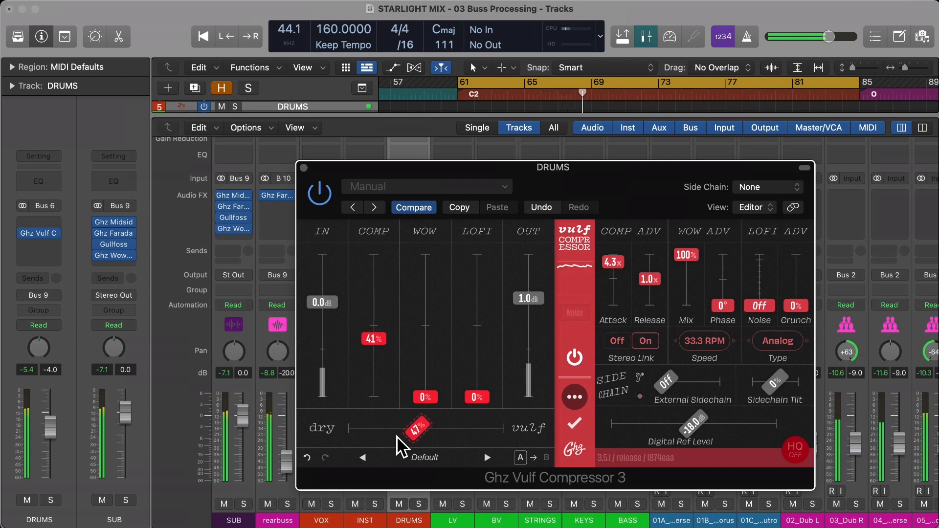
{"action": "left_click", "coordinate": [574, 355]}
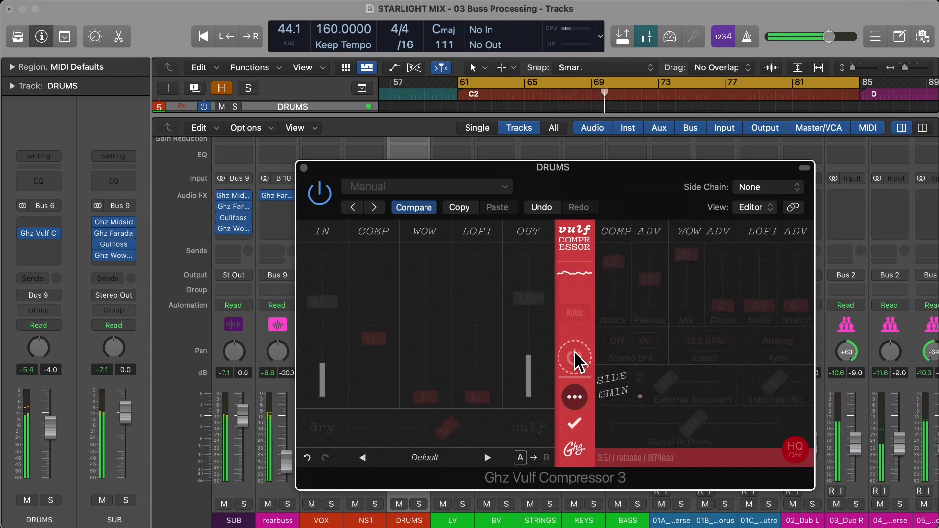
{"action": "left_click", "coordinate": [575, 355]}
Step: Set the dry/vulf mix to 58% and COMP to 34%, and compare the drums against bypass
{"action": "scroll", "coordinate": [456, 433], "scroll_direction": "down", "scroll_amount": 2}
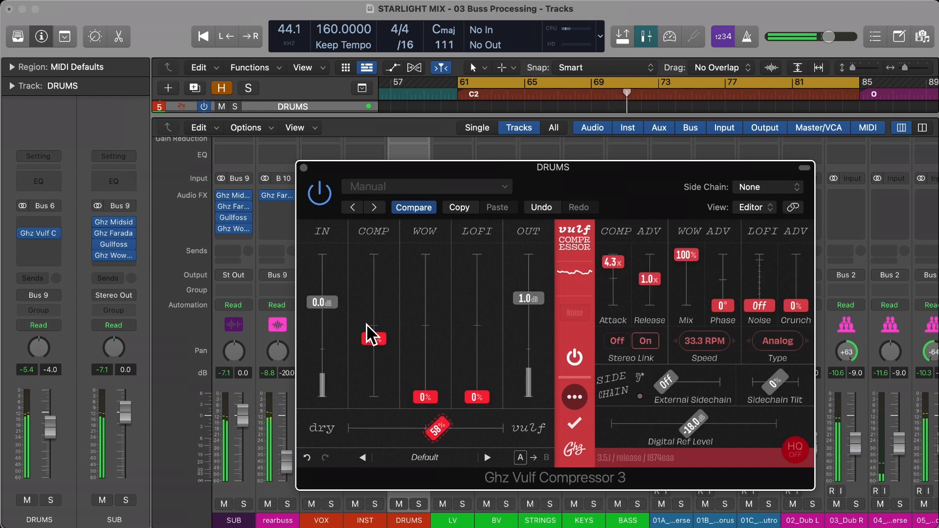
{"action": "scroll", "coordinate": [366, 324], "scroll_direction": "down", "scroll_amount": 3}
{"action": "scroll", "coordinate": [366, 323], "scroll_direction": "up", "scroll_amount": 1}
{"action": "left_click", "coordinate": [577, 357]}
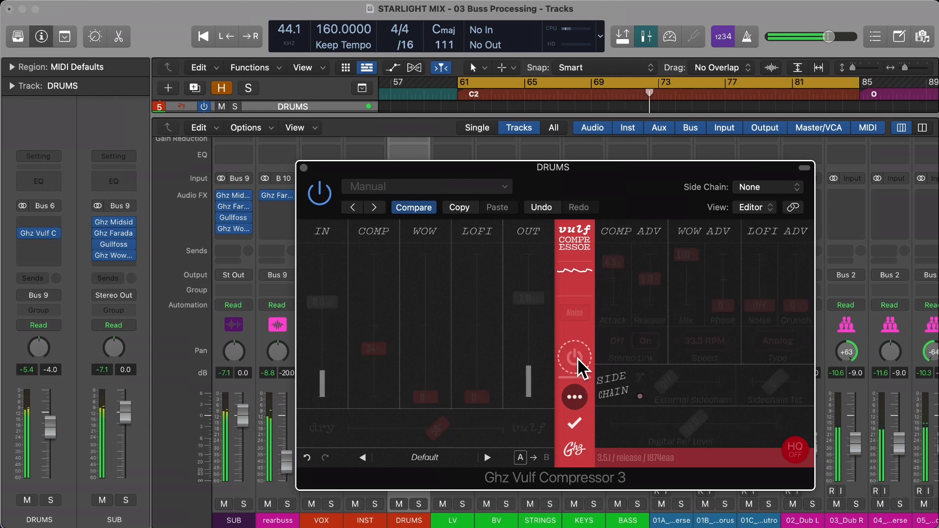
{"action": "left_click", "coordinate": [577, 357]}
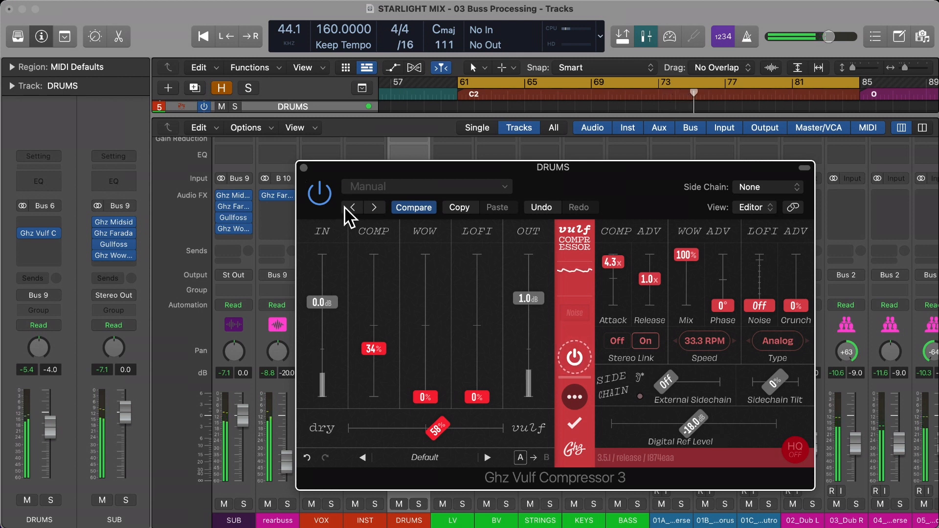
Step: Set the drum compressor's dry/vulf mix to 34% and close its plug-in window
{"action": "scroll", "coordinate": [436, 430], "scroll_direction": "down", "scroll_amount": 5}
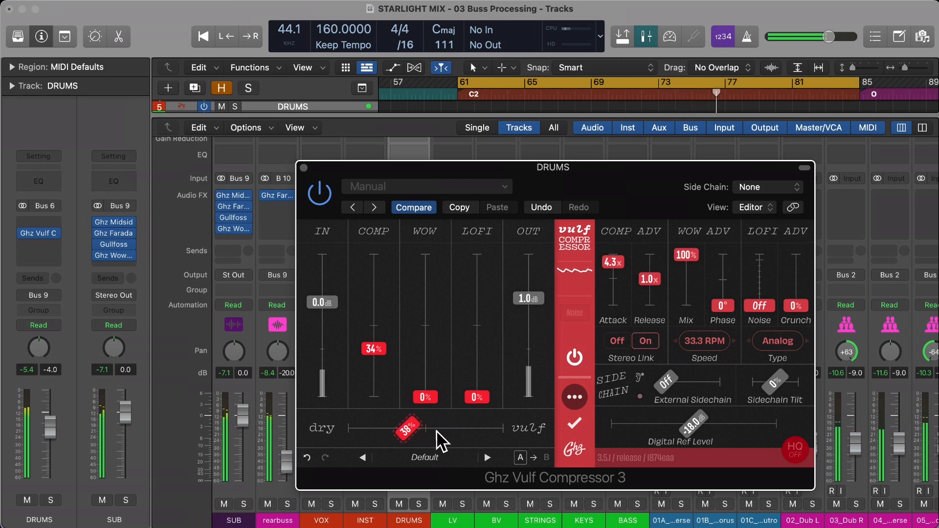
{"action": "scroll", "coordinate": [437, 430], "scroll_direction": "up", "scroll_amount": 1}
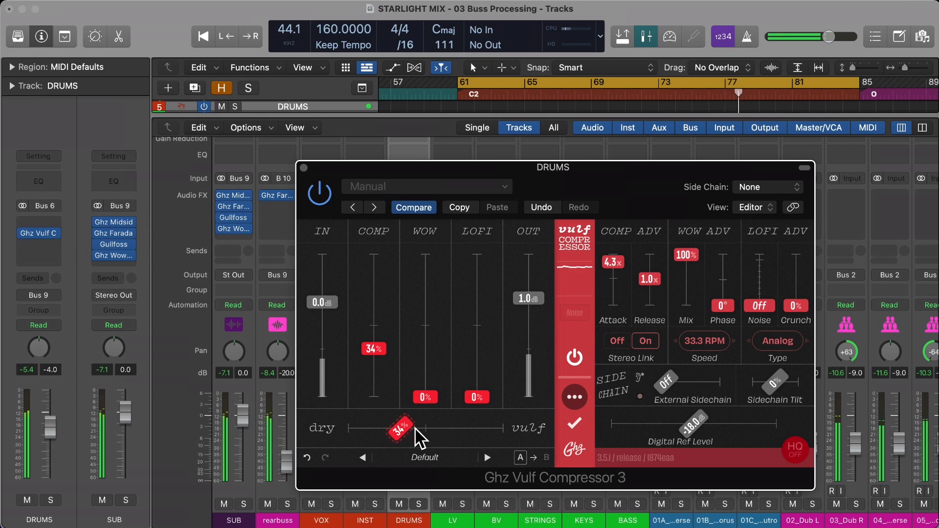
{"action": "left_click", "coordinate": [303, 168]}
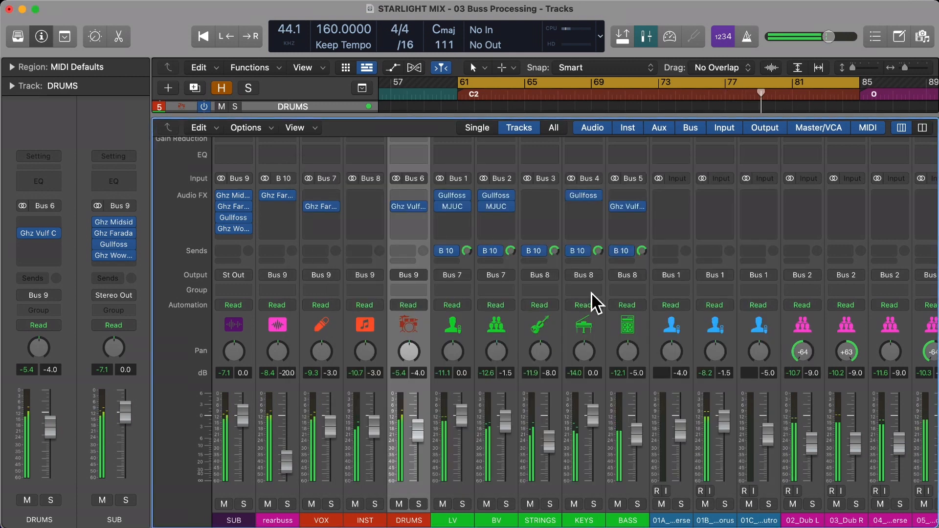
Step: Insert the Pro-MB dynamics plug-in on the INST bus
{"action": "left_click", "coordinate": [375, 321]}
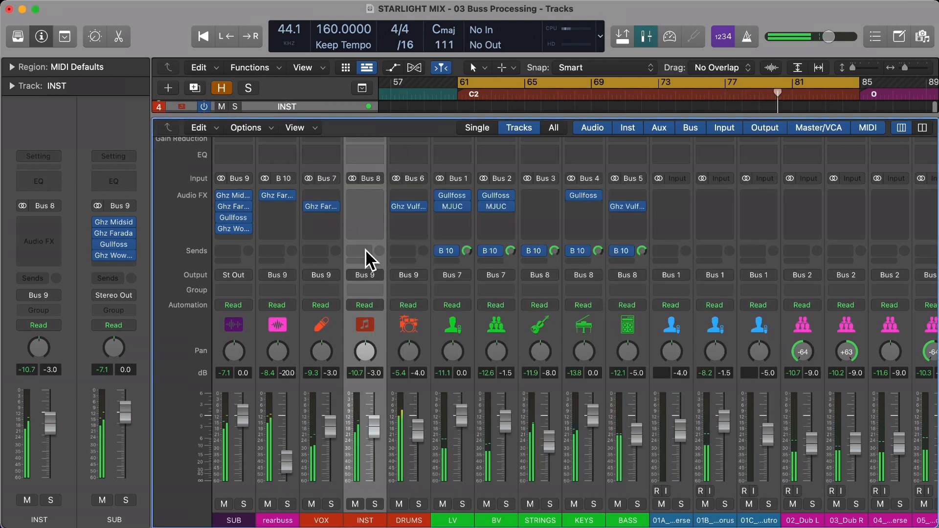
{"action": "left_click", "coordinate": [366, 208]}
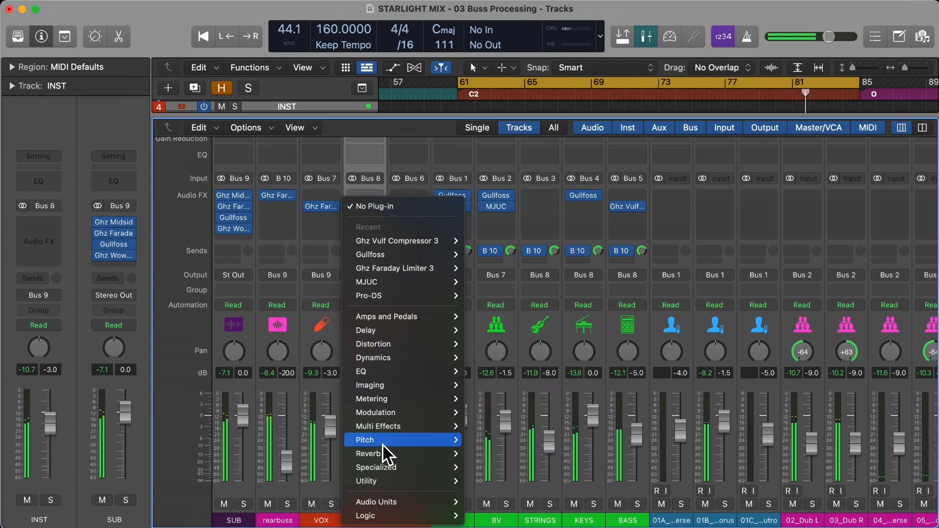
{"action": "mouse_move", "coordinate": [395, 385]}
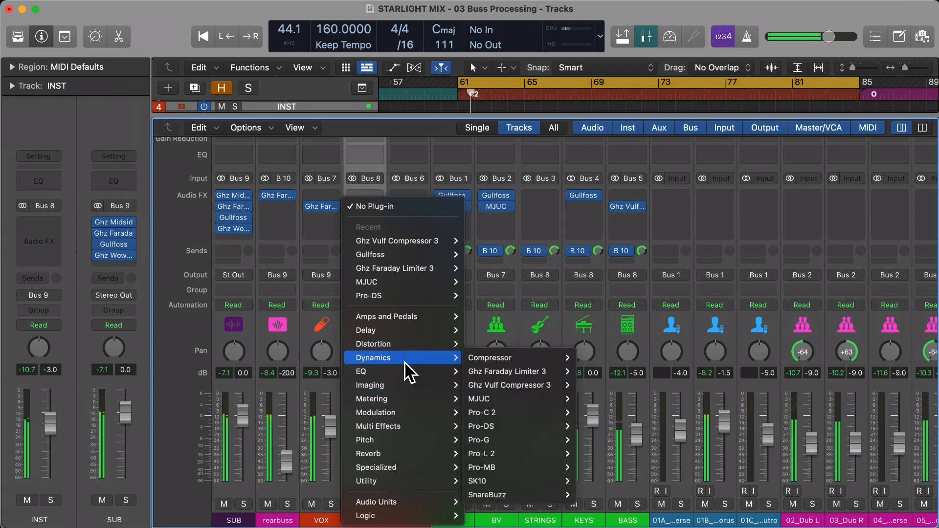
{"action": "mouse_move", "coordinate": [515, 469]}
{"action": "left_click", "coordinate": [591, 470]}
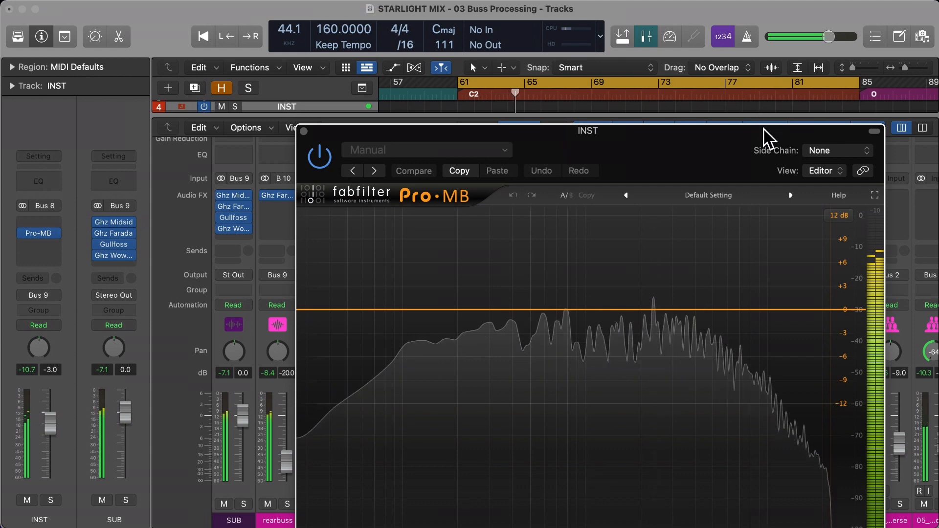
Step: Add a compression band to the Pro-MB display on the INST bus, centred at about 2040 Hz
{"action": "left_click_drag", "start_coordinate": [765, 131], "coordinate": [690, 88]}
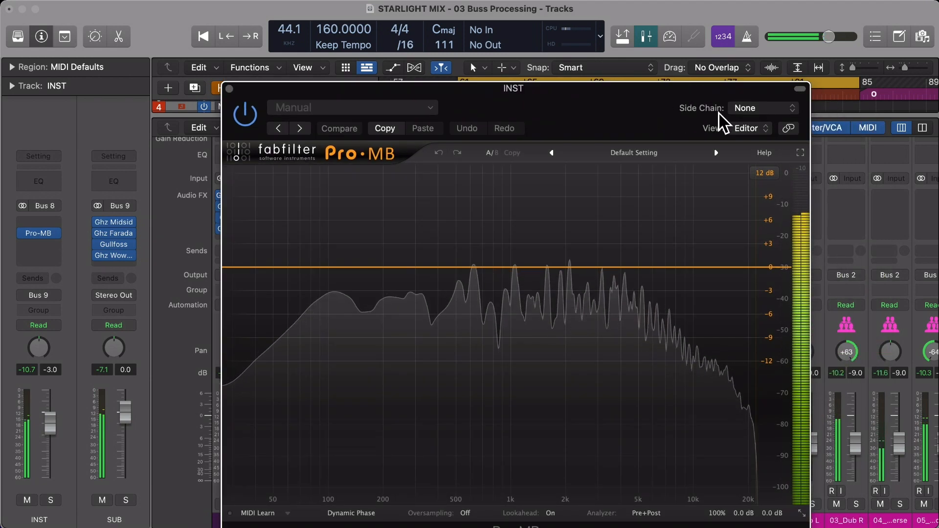
{"action": "left_click", "coordinate": [765, 110]}
{"action": "left_click", "coordinate": [725, 95]}
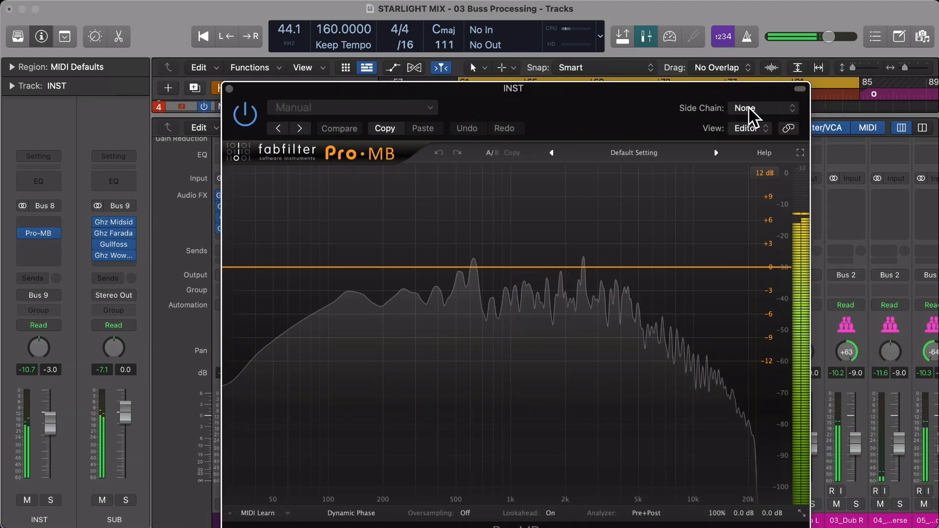
{"action": "left_click", "coordinate": [751, 111]}
{"action": "left_click", "coordinate": [748, 110]}
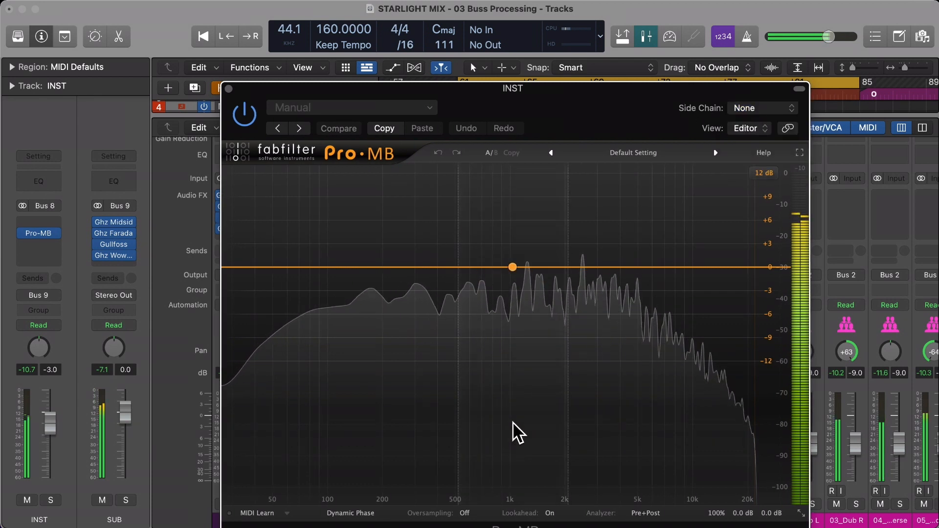
{"action": "left_click", "coordinate": [545, 267]}
{"action": "scroll", "coordinate": [546, 268], "scroll_direction": "up", "scroll_amount": 5}
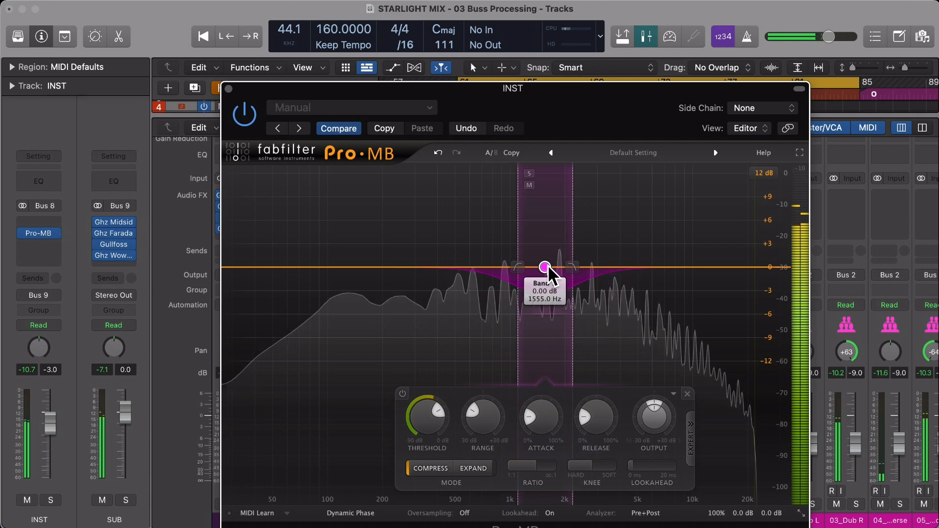
{"action": "left_click_drag", "start_coordinate": [545, 267], "coordinate": [566, 267]}
Step: Set the Pro-MB side chain source to Bus 1, the lead vocal bus
{"action": "left_click", "coordinate": [760, 109]}
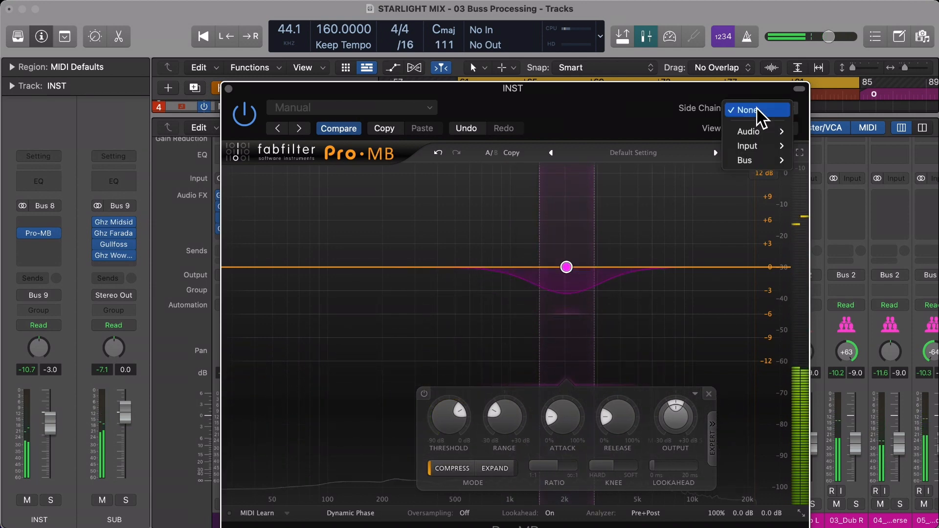
{"action": "mouse_move", "coordinate": [759, 139]}
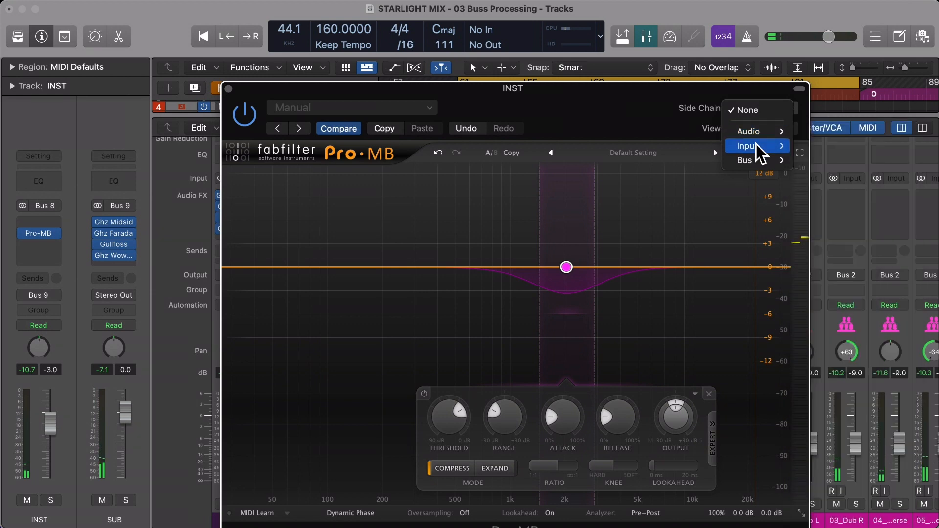
{"action": "mouse_move", "coordinate": [756, 160]}
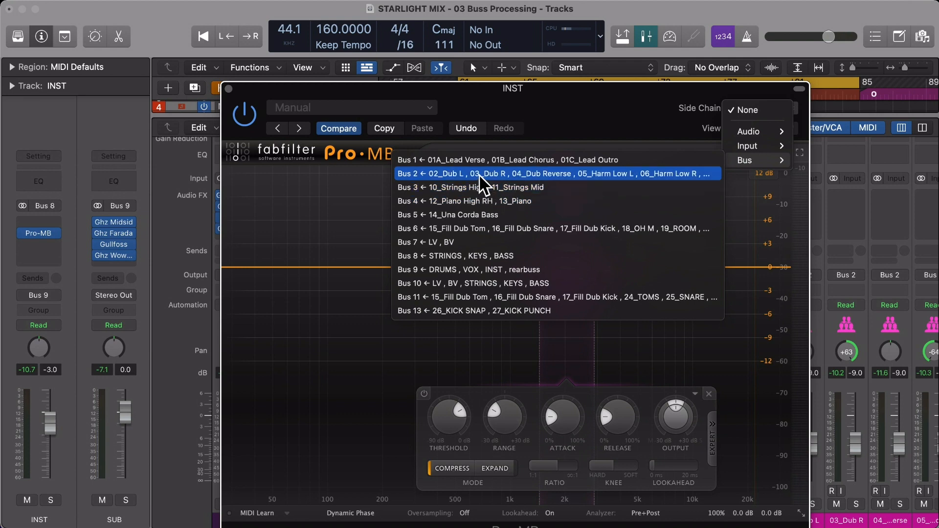
{"action": "left_click", "coordinate": [476, 160]}
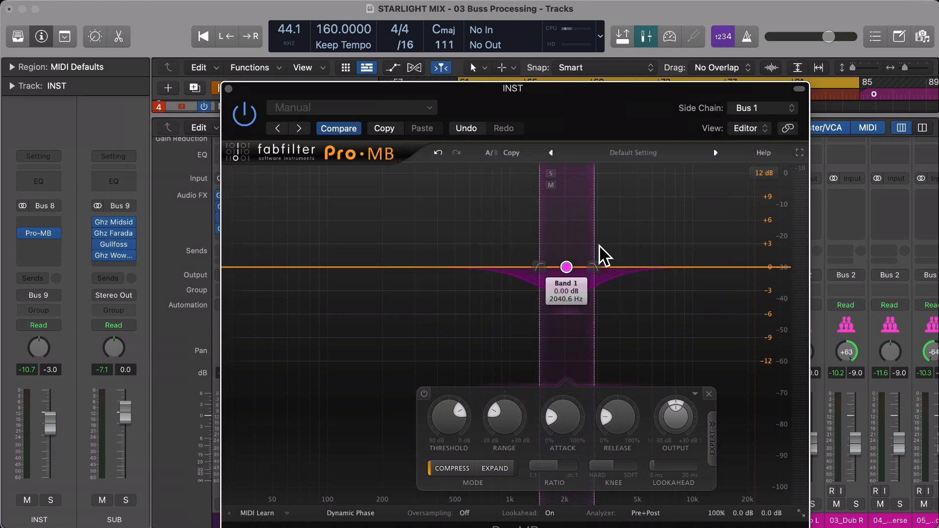
Step: Set the display range to 6 dB and lower the band's release to 15.7%
{"action": "left_click", "coordinate": [763, 174]}
{"action": "left_click", "coordinate": [772, 205]}
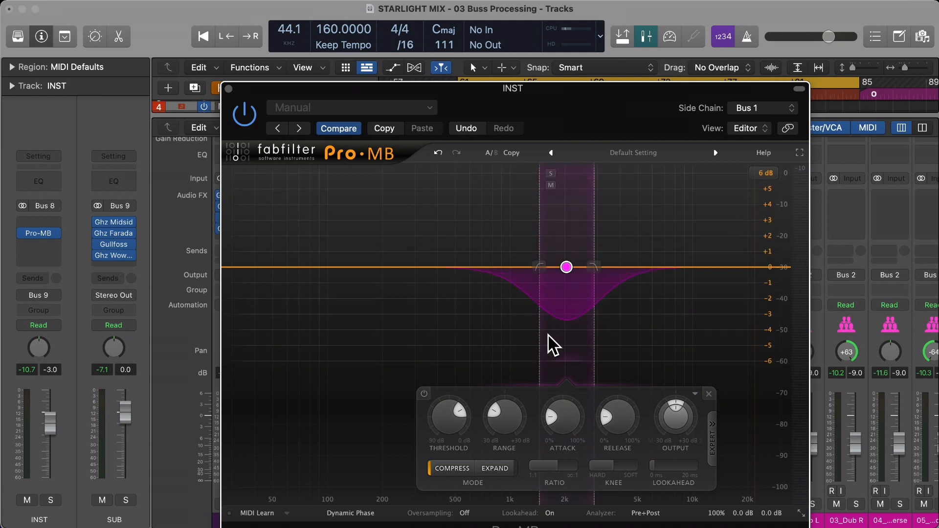
{"action": "mouse_move", "coordinate": [501, 423]}
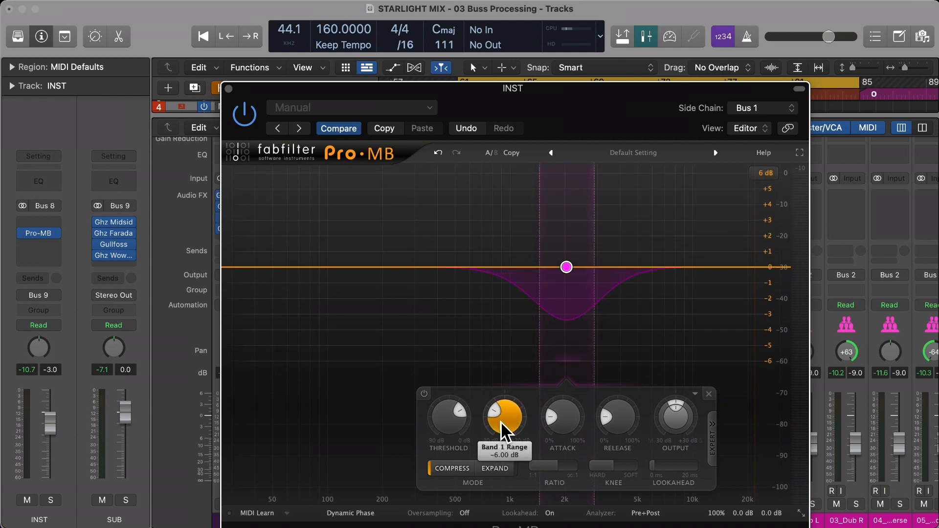
{"action": "mouse_move", "coordinate": [564, 416]}
{"action": "mouse_move", "coordinate": [620, 421]}
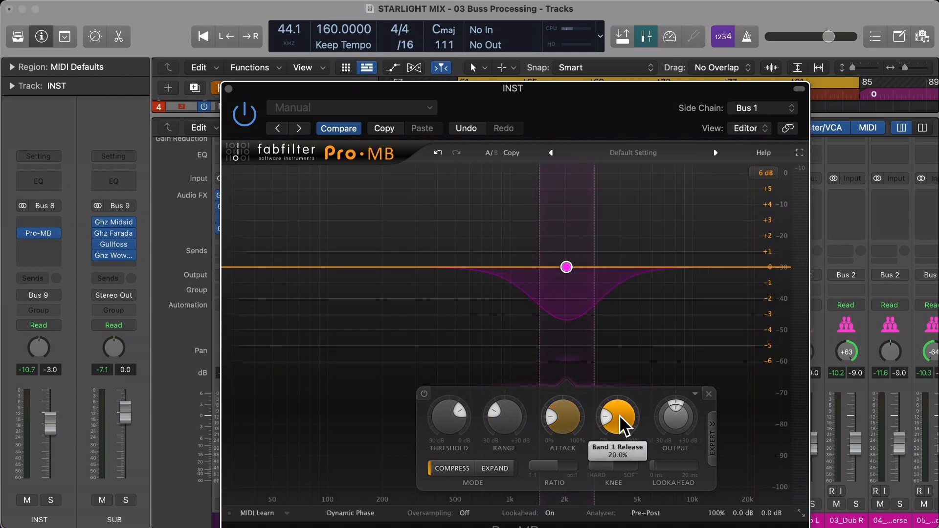
{"action": "mouse_move", "coordinate": [569, 433]}
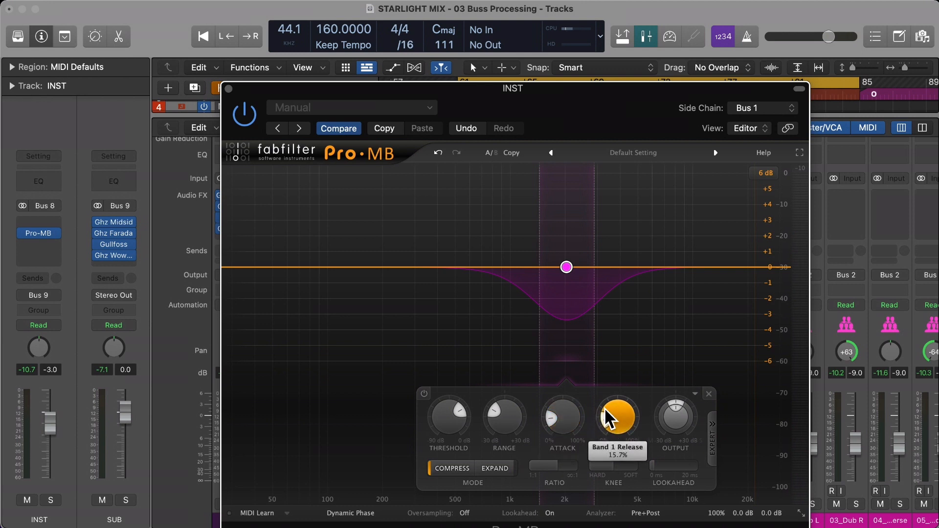
{"action": "mouse_move", "coordinate": [567, 269]}
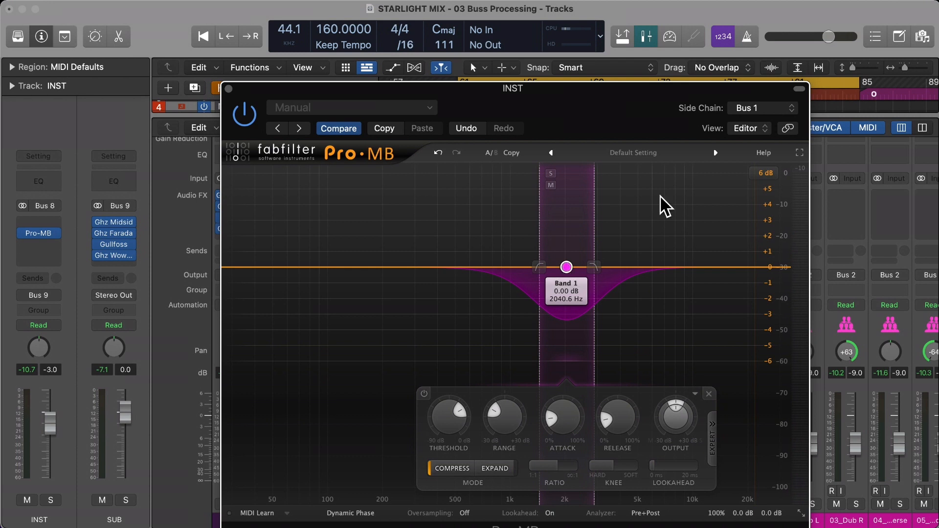
Step: Reveal the band's expert side-chain options and lower its threshold to about -25.7 dB while playing the mix
{"action": "left_click", "coordinate": [713, 428]}
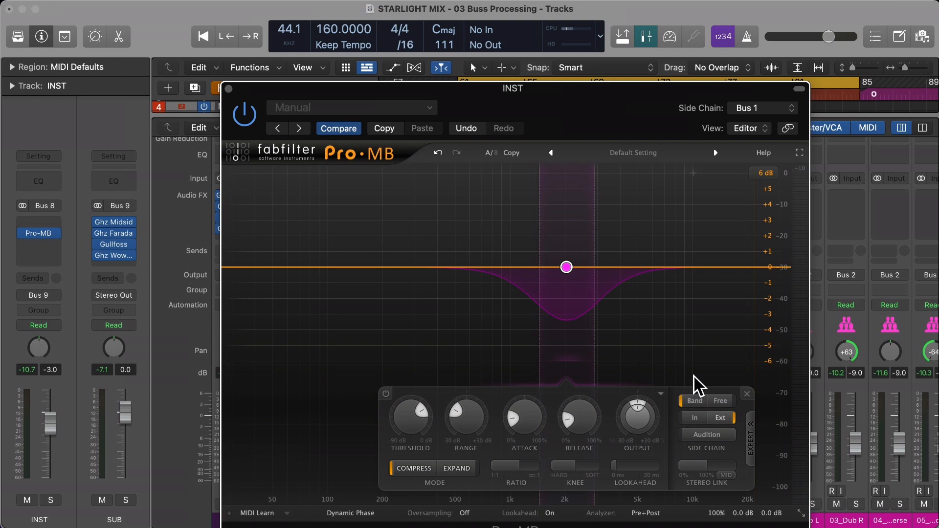
{"action": "key", "text": "space"}
{"action": "mouse_move", "coordinate": [425, 425]}
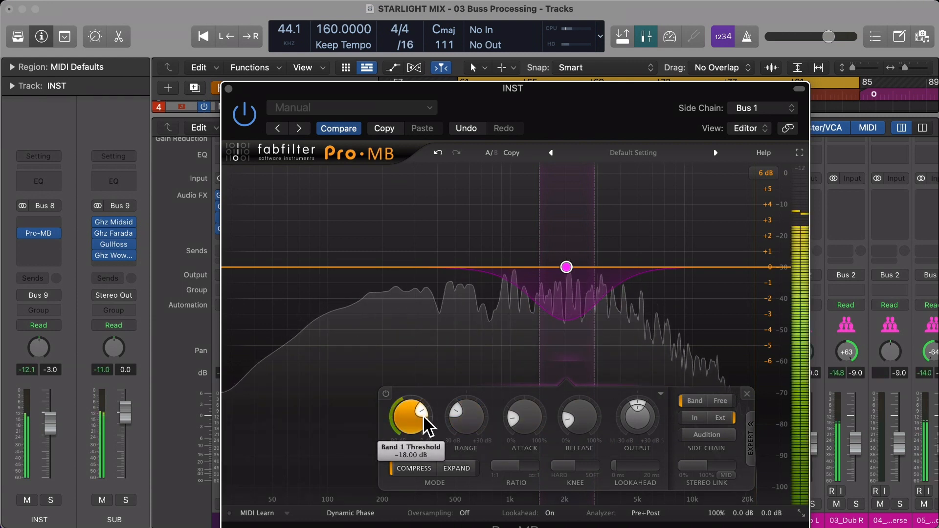
{"action": "scroll", "coordinate": [410, 418], "scroll_direction": "down", "scroll_amount": 10}
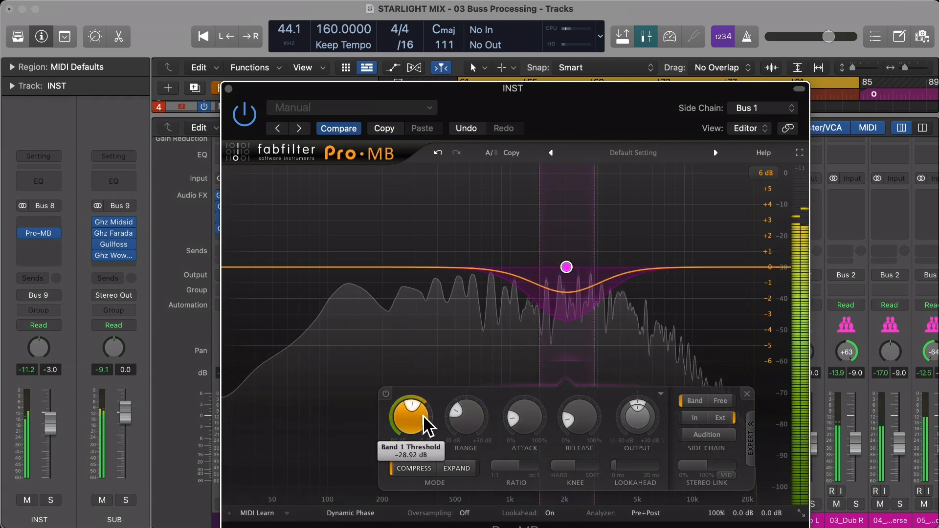
{"action": "scroll", "coordinate": [410, 418], "scroll_direction": "up", "scroll_amount": 2}
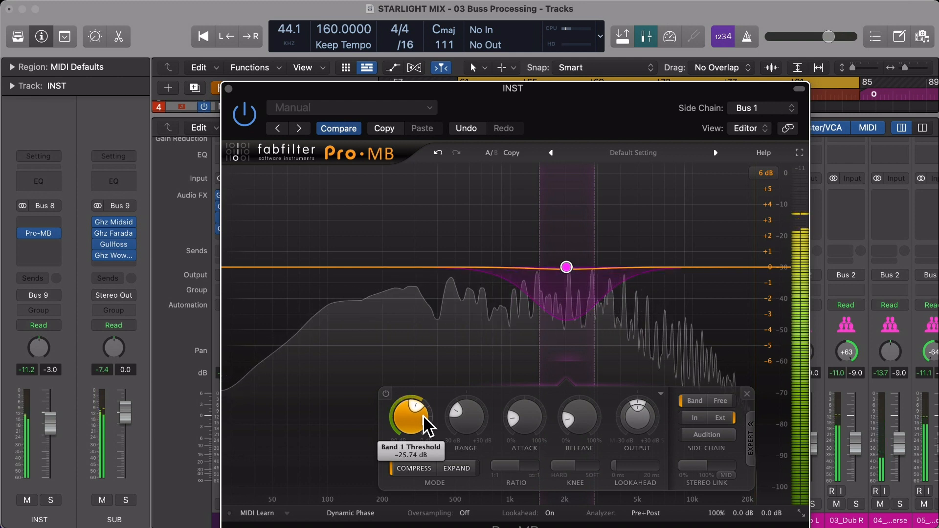
{"action": "mouse_move", "coordinate": [570, 298]}
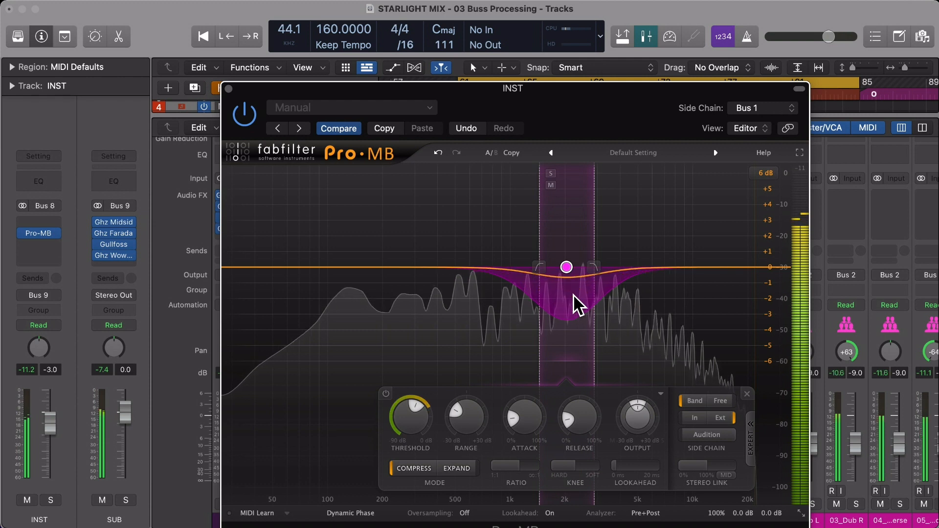
{"action": "key", "text": "space"}
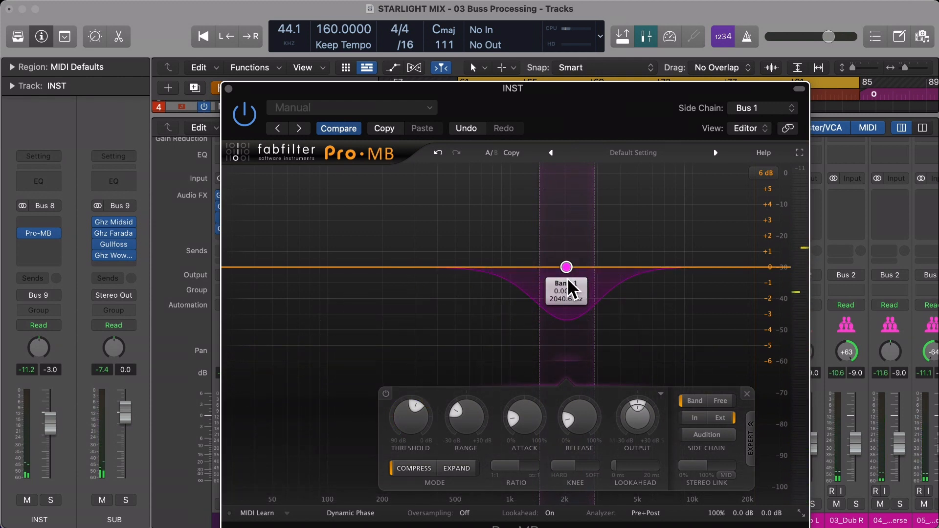
{"action": "key", "text": "space"}
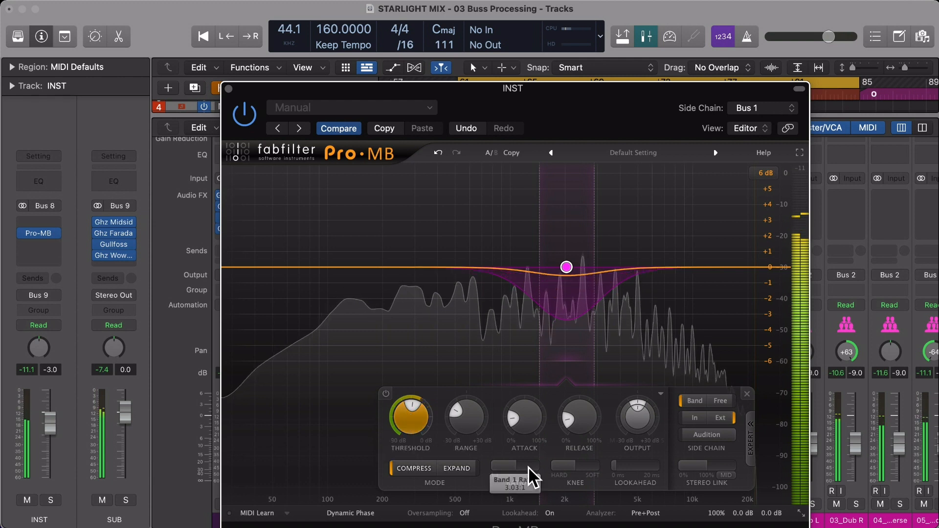
Step: Try a +1 dB output level on the band, compare against bypass, and reset the level to 0 dB
{"action": "double_click", "coordinate": [637, 431]}
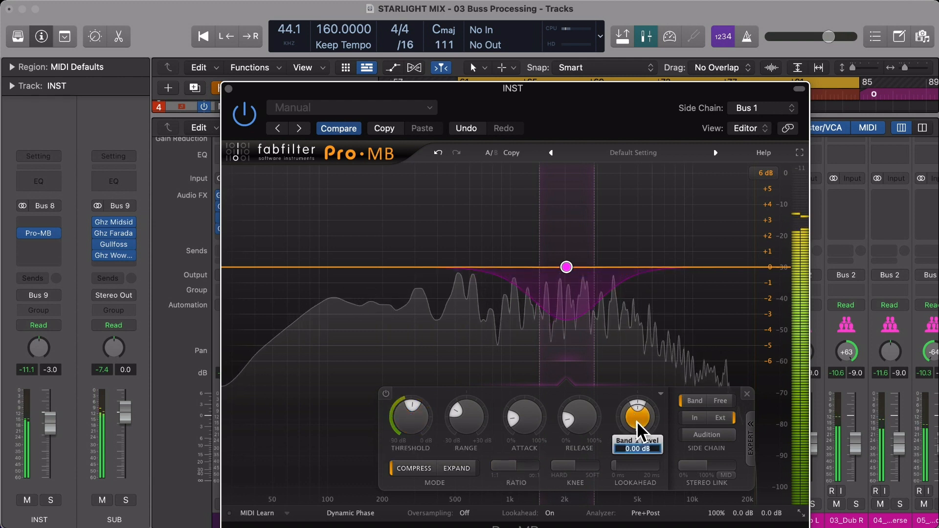
{"action": "mouse_move", "coordinate": [725, 514]}
{"action": "left_click", "coordinate": [716, 497]}
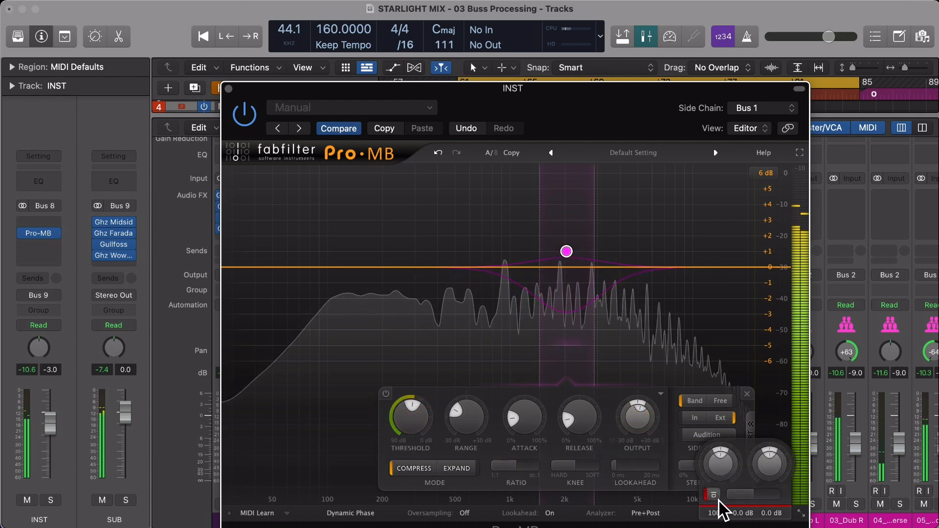
{"action": "left_click", "coordinate": [713, 496]}
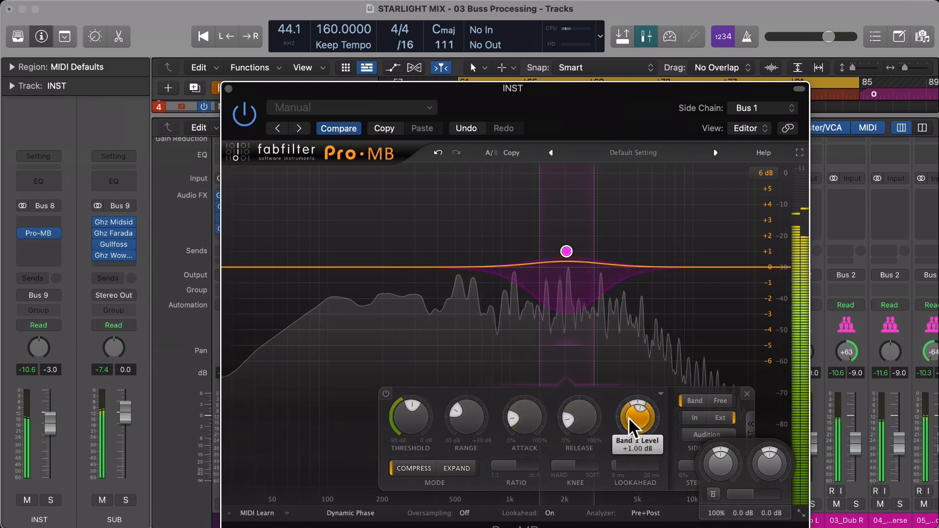
{"action": "type", "text": "0"}
{"action": "key", "text": "Return"}
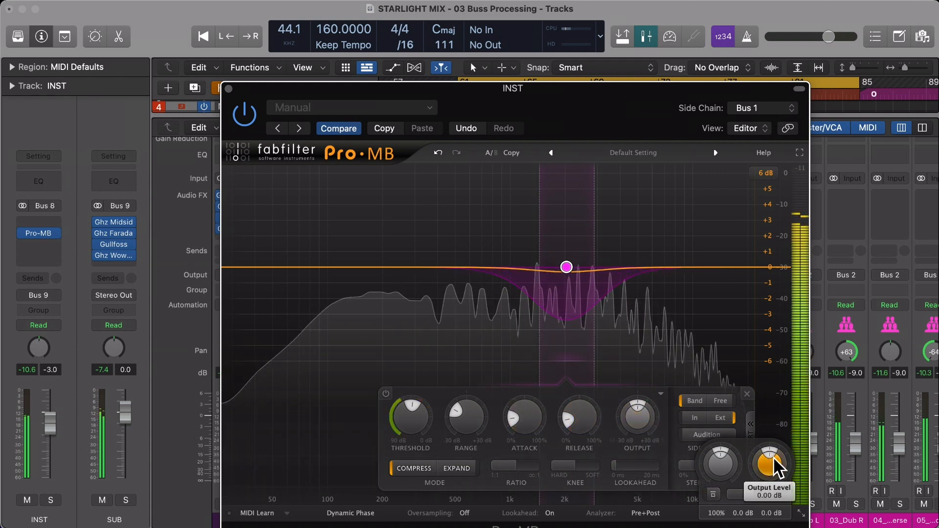
Step: Set the plug-in's overall output level to +1 dB after trying +2 dB, and compare against bypass
{"action": "double_click", "coordinate": [774, 459]}
{"action": "type", "text": "2"}
{"action": "key", "text": "Return"}
{"action": "double_click", "coordinate": [774, 459]}
{"action": "type", "text": "1"}
{"action": "key", "text": "Return"}
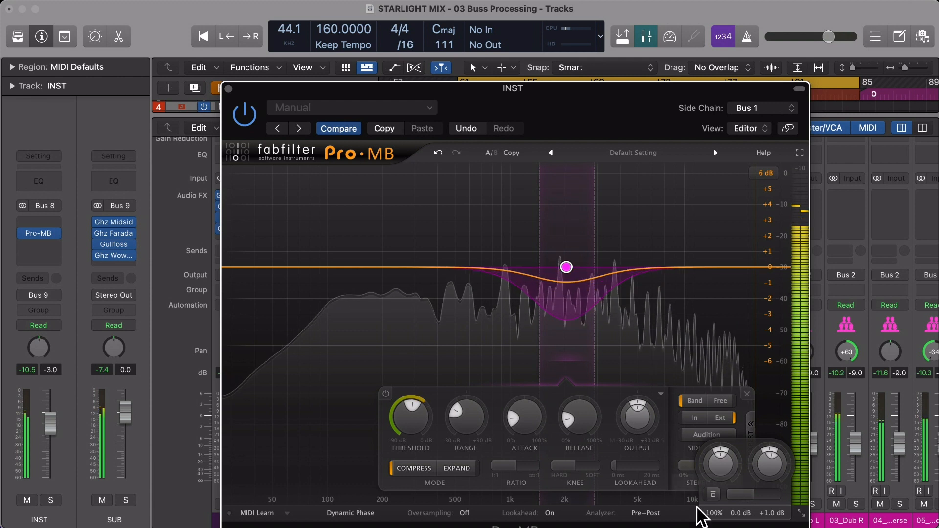
{"action": "left_click", "coordinate": [713, 495]}
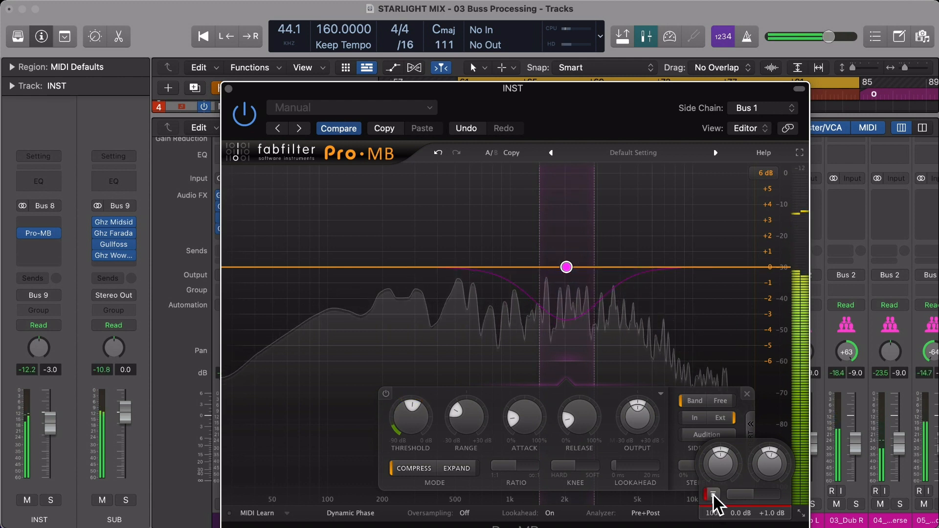
{"action": "left_click", "coordinate": [713, 495]}
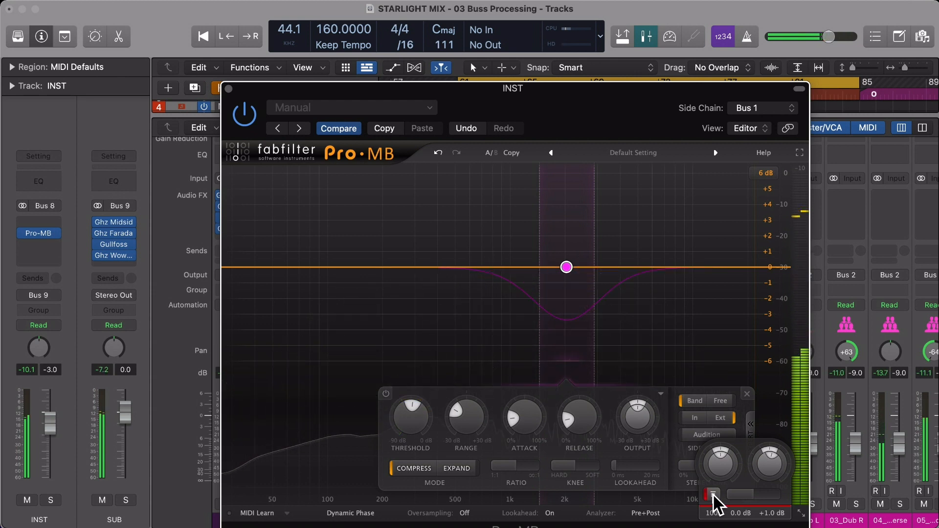
{"action": "left_click", "coordinate": [713, 495]}
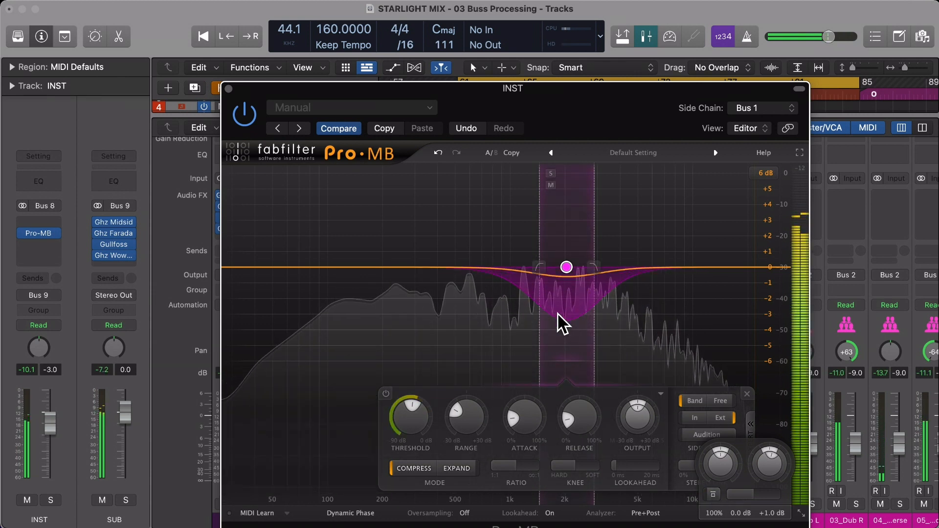
Step: Shift the band up to about 2.3 kHz, compare against bypass, and close the Pro-MB window
{"action": "mouse_move", "coordinate": [566, 267]}
{"action": "left_mouse_down"}
{"action": "mouse_move", "coordinate": [543, 268]}
{"action": "mouse_move", "coordinate": [602, 268]}
{"action": "mouse_move", "coordinate": [575, 268]}
{"action": "left_mouse_up"}
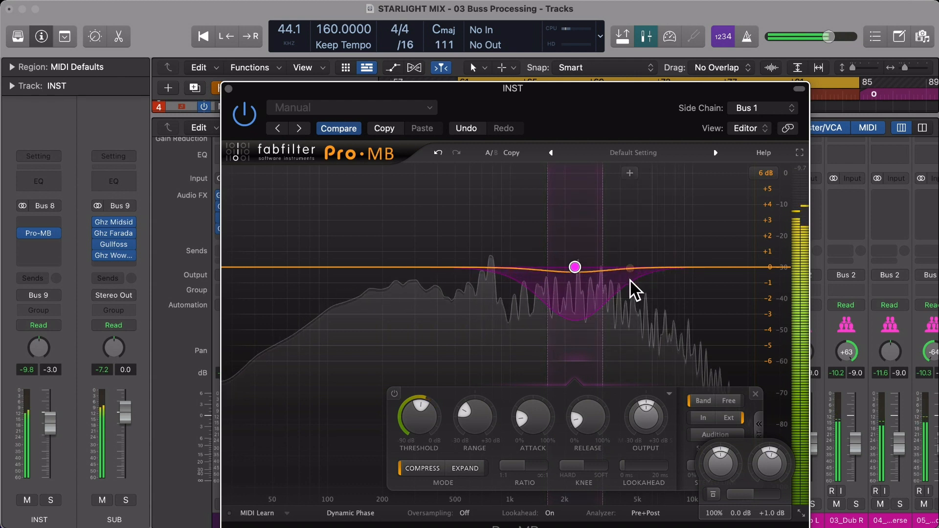
{"action": "left_click", "coordinate": [714, 495]}
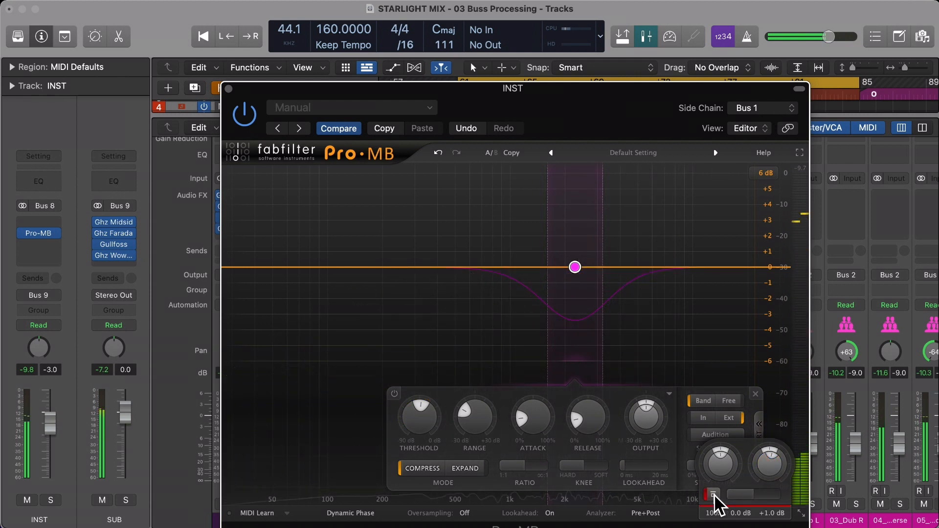
{"action": "left_click", "coordinate": [714, 495]}
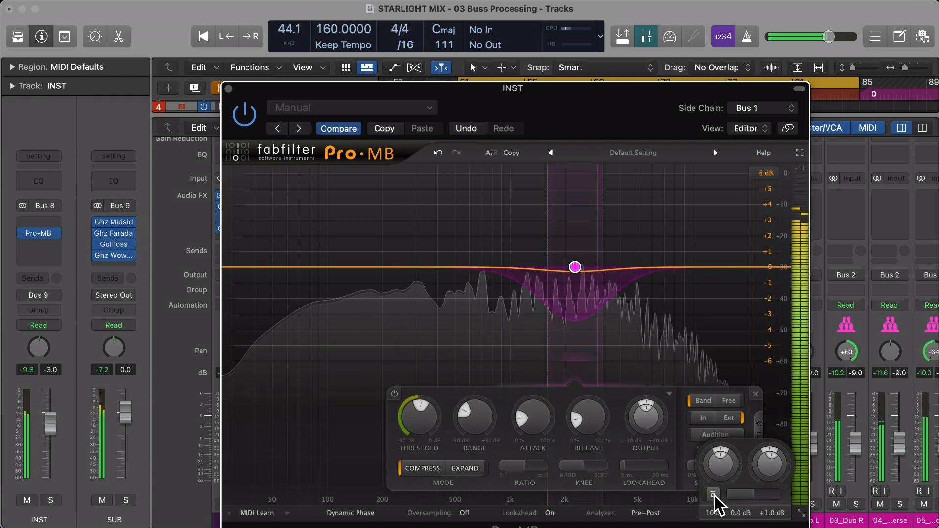
{"action": "left_click", "coordinate": [229, 89]}
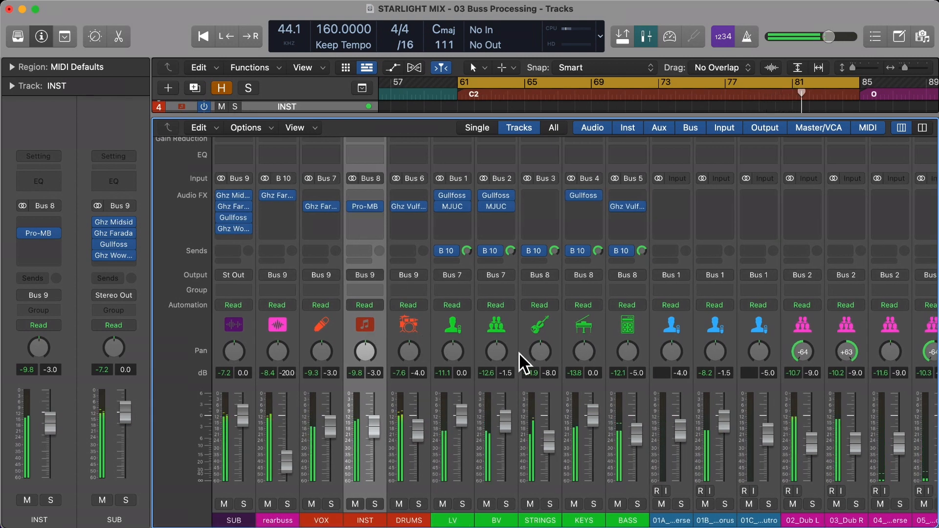
Step: Select the BASS bus channel strip in the mixer
{"action": "scroll", "coordinate": [520, 352], "scroll_direction": "right", "scroll_amount": 2}
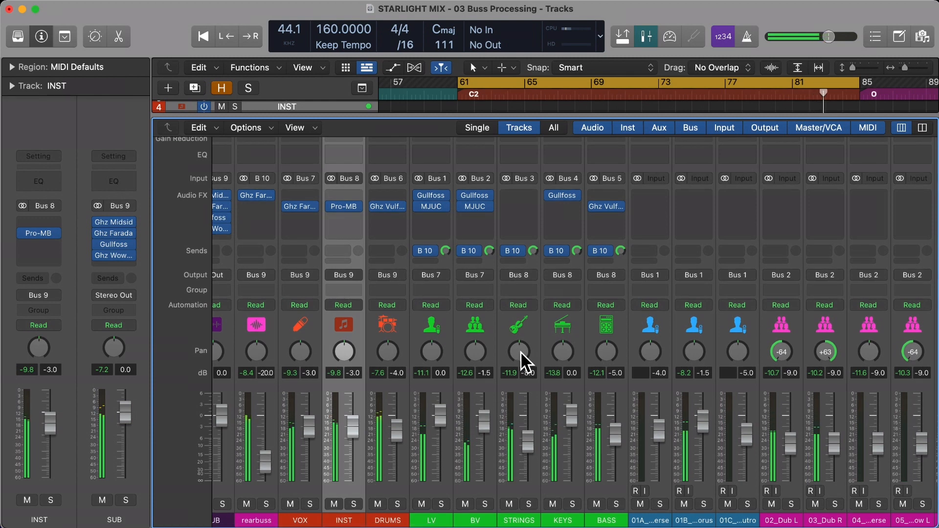
{"action": "scroll", "coordinate": [520, 352], "scroll_direction": "right", "scroll_amount": 2}
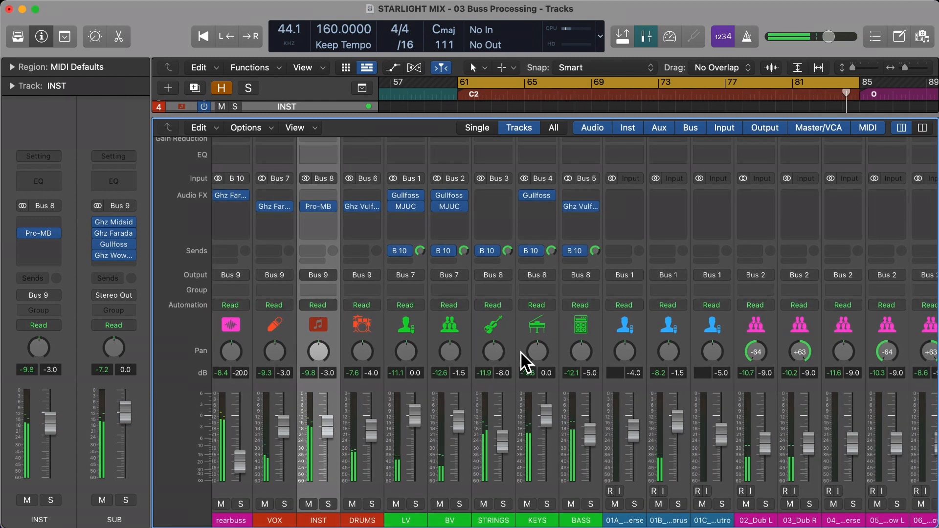
{"action": "left_click", "coordinate": [578, 327]}
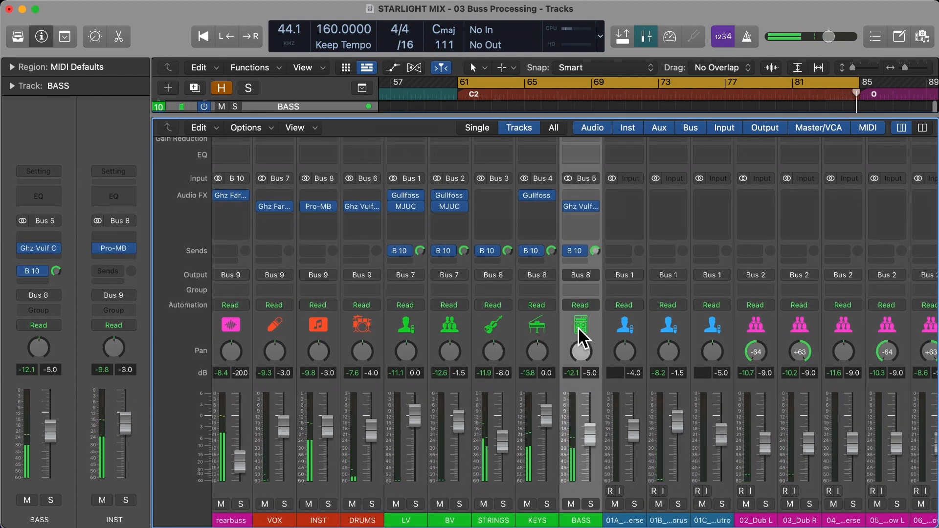
Step: Insert a stereo Pro-Q 3 on the BASS bus below the Vulf Compressor and move its window out of the way
{"action": "scroll", "coordinate": [578, 327], "scroll_direction": "right", "scroll_amount": 15}
{"action": "scroll", "coordinate": [709, 351], "scroll_direction": "left", "scroll_amount": 15}
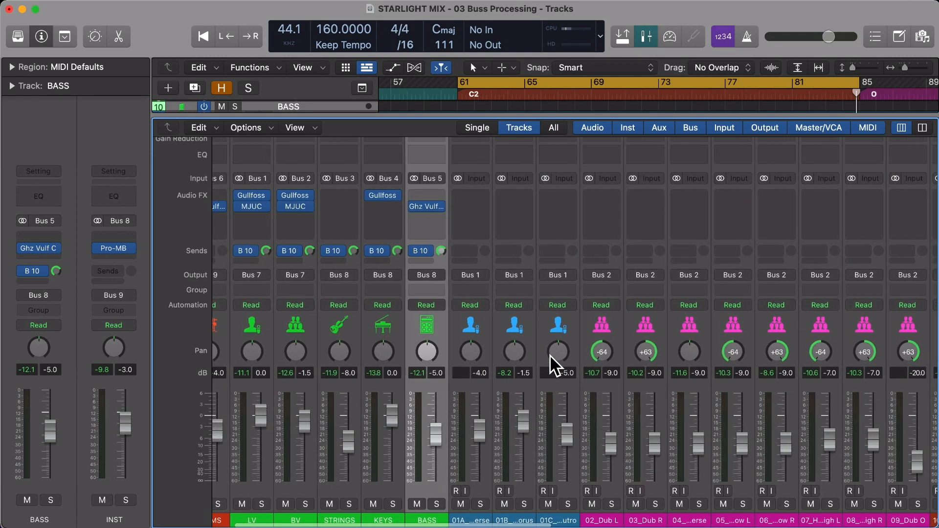
{"action": "left_click", "coordinate": [423, 220]}
{"action": "mouse_move", "coordinate": [448, 336]}
{"action": "mouse_move", "coordinate": [438, 388]}
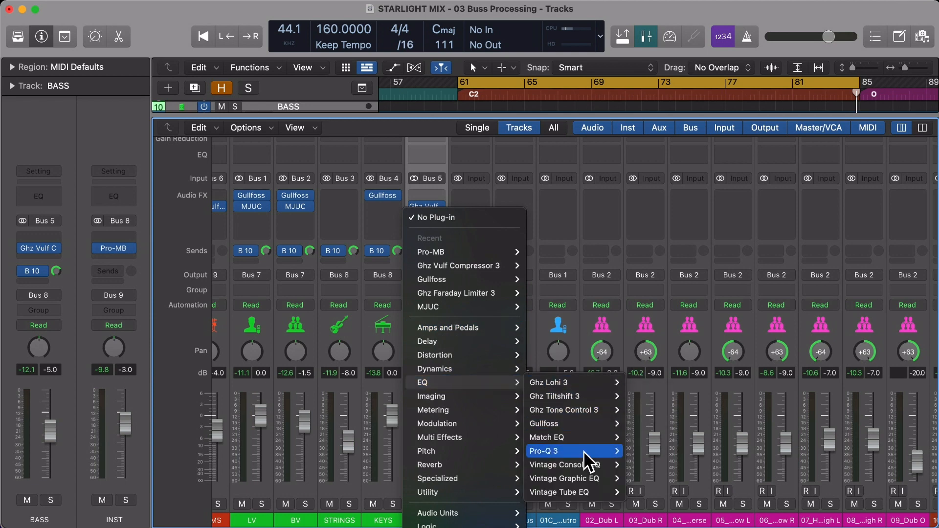
{"action": "mouse_move", "coordinate": [584, 450]}
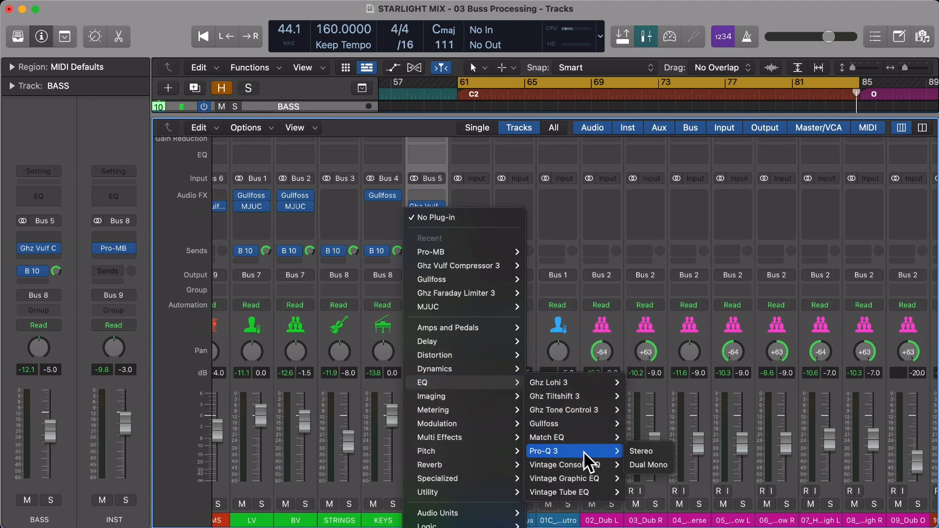
{"action": "left_click", "coordinate": [658, 453]}
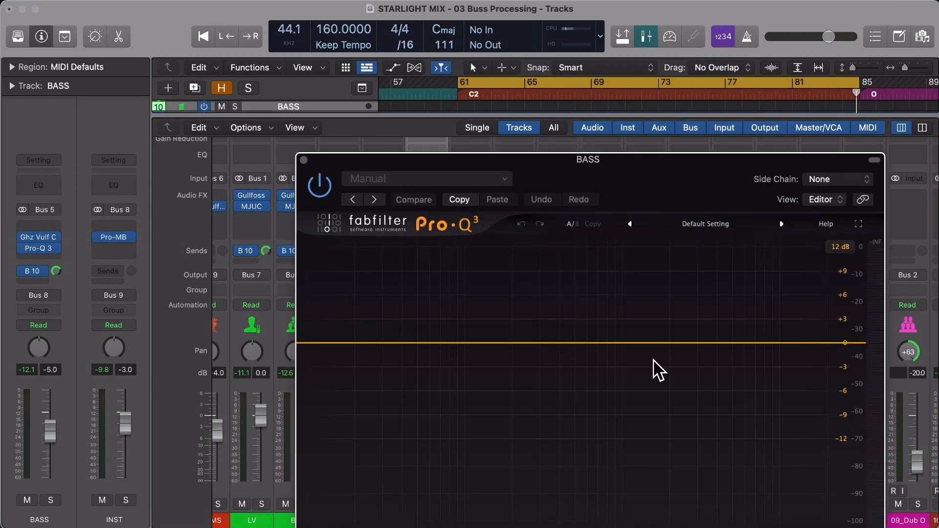
{"action": "left_click_drag", "start_coordinate": [709, 173], "coordinate": [503, 101]}
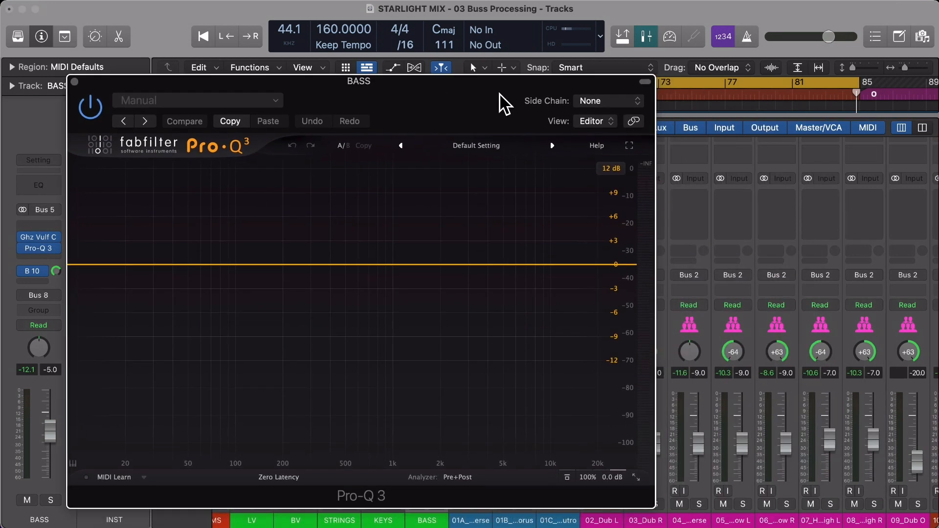
Step: Open the Pro-Q 3 on the KICK bus and arrange its window beside the BASS Pro-Q 3 so both are accessible
{"action": "scroll", "coordinate": [782, 300], "scroll_direction": "right", "scroll_amount": 10}
{"action": "scroll", "coordinate": [782, 300], "scroll_direction": "right", "scroll_amount": 5}
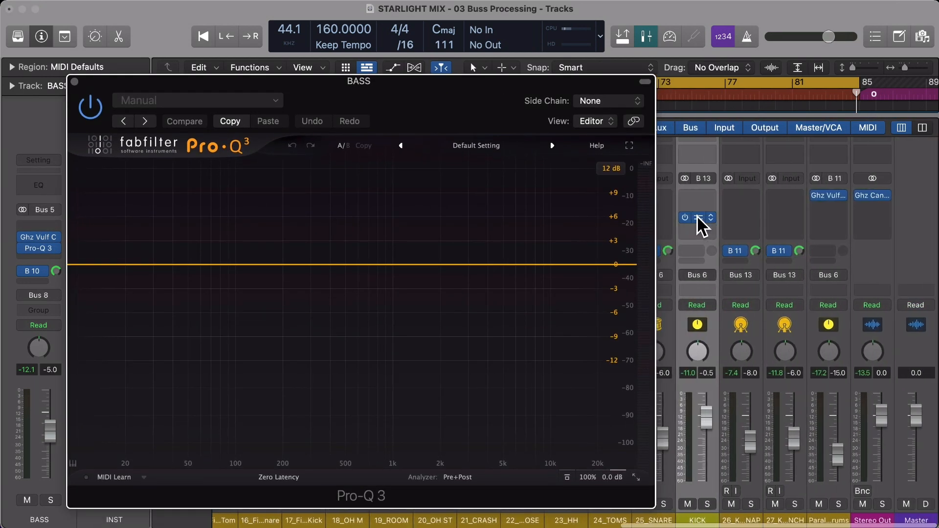
{"action": "left_click", "coordinate": [697, 216]}
{"action": "left_click_drag", "start_coordinate": [558, 174], "coordinate": [608, 88]}
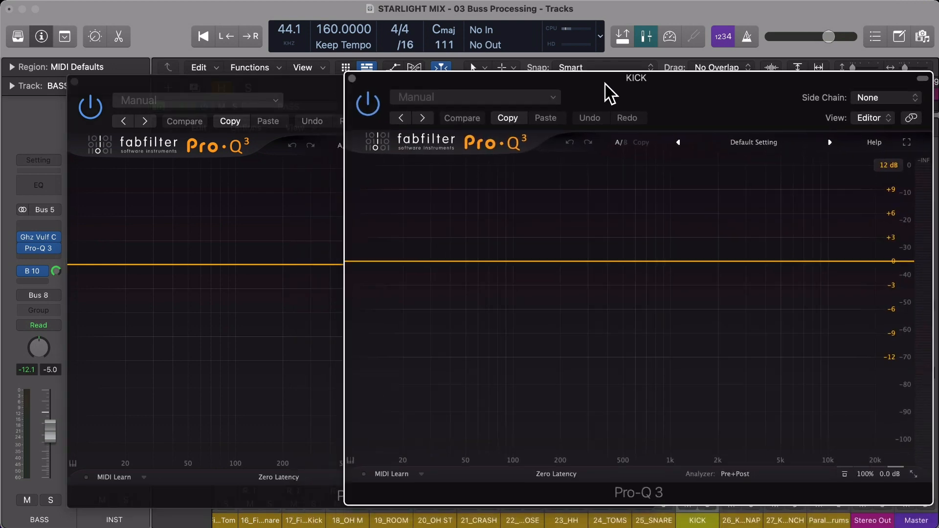
{"action": "left_click", "coordinate": [323, 87]}
{"action": "left_click_drag", "start_coordinate": [369, 83], "coordinate": [311, 42]}
{"action": "left_click", "coordinate": [708, 100]}
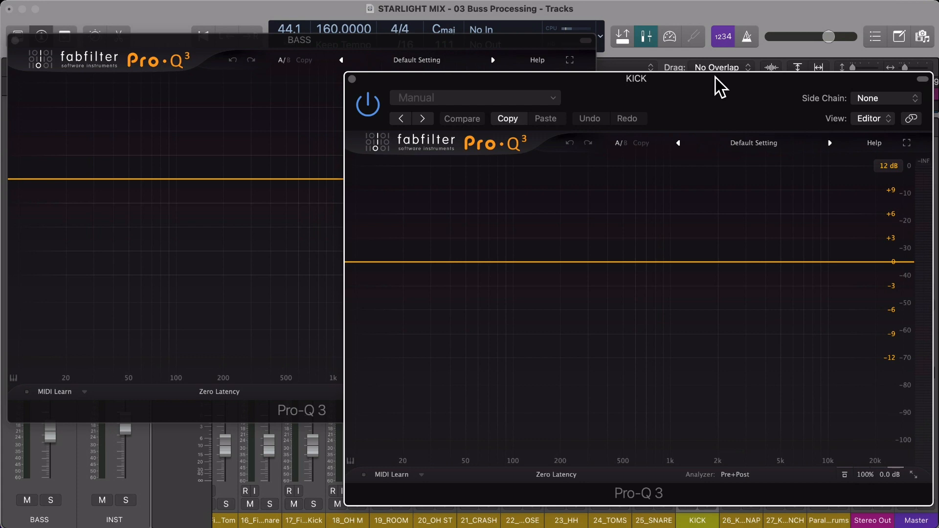
{"action": "left_click_drag", "start_coordinate": [715, 77], "coordinate": [712, 133]}
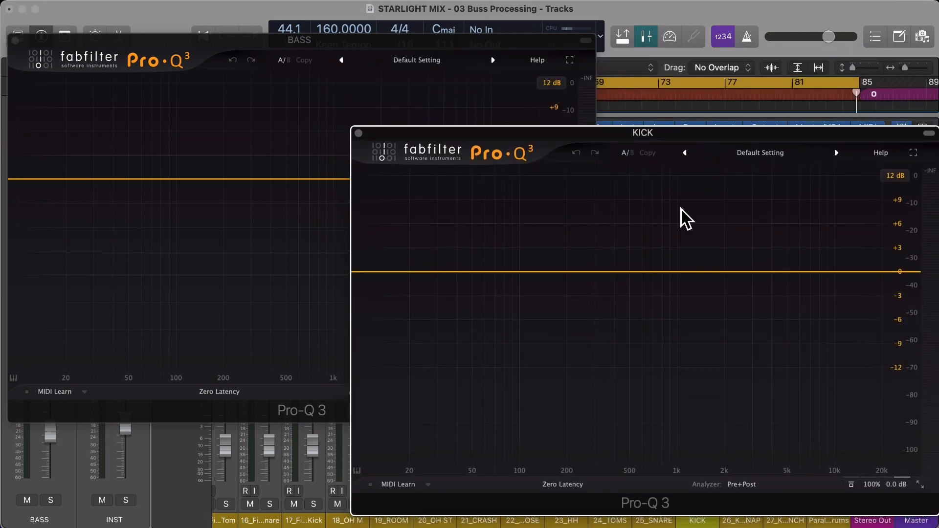
Step: Solo the BASS and KICK channels and bring both Pro-Q 3 windows back into view
{"action": "key", "text": "v"}
{"action": "scroll", "coordinate": [665, 397], "scroll_direction": "left", "scroll_amount": 10}
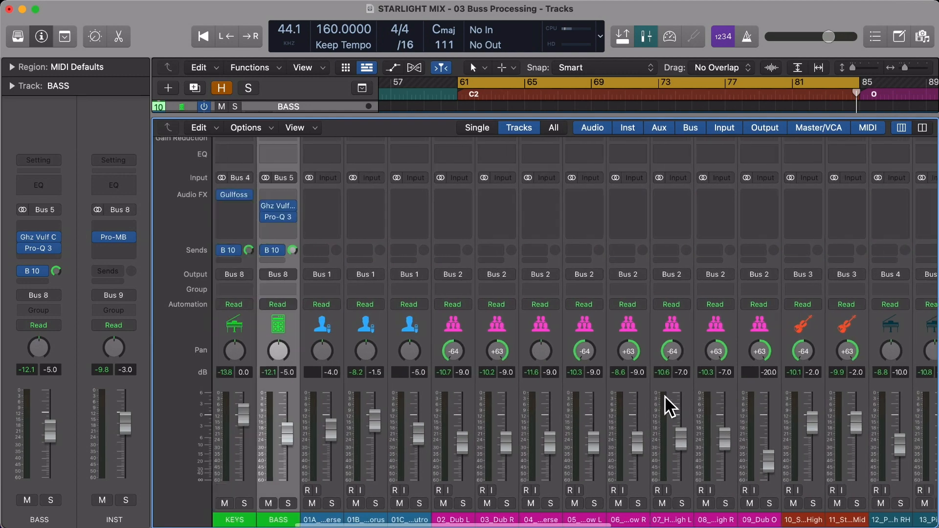
{"action": "scroll", "coordinate": [665, 395], "scroll_direction": "right", "scroll_amount": 10}
{"action": "key", "text": "s"}
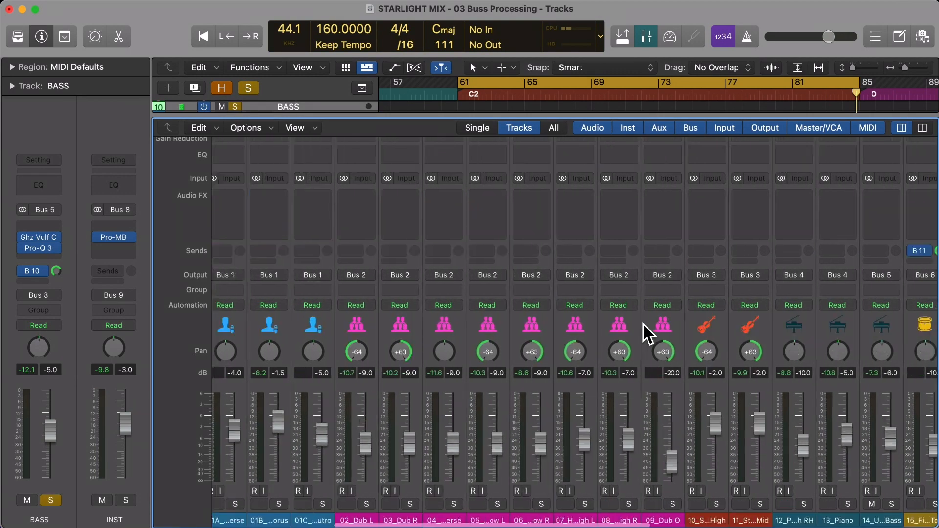
{"action": "scroll", "coordinate": [642, 323], "scroll_direction": "right", "scroll_amount": 8}
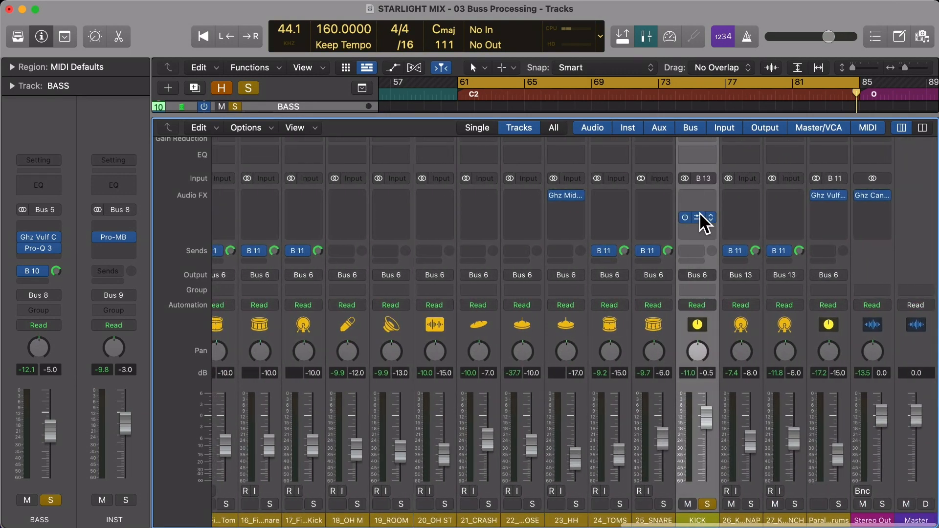
{"action": "left_click", "coordinate": [697, 217]}
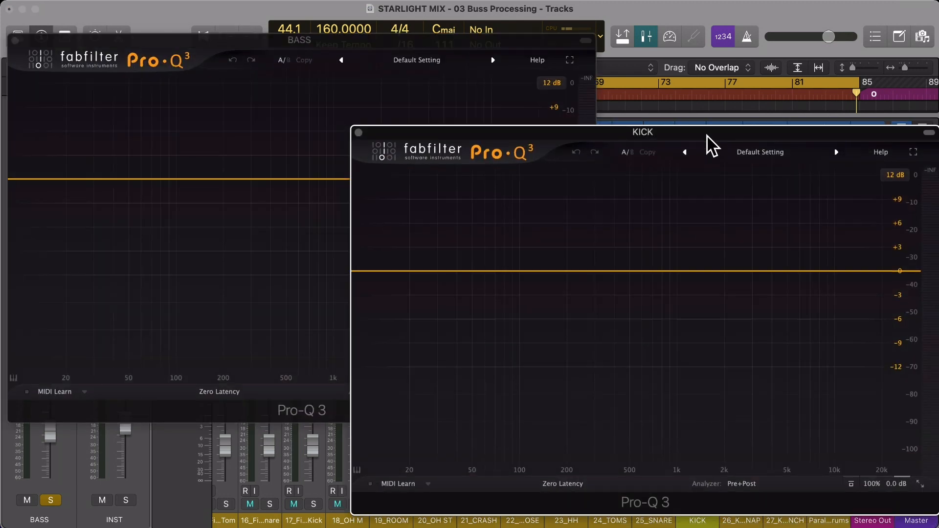
{"action": "left_click_drag", "start_coordinate": [707, 135], "coordinate": [690, 131]}
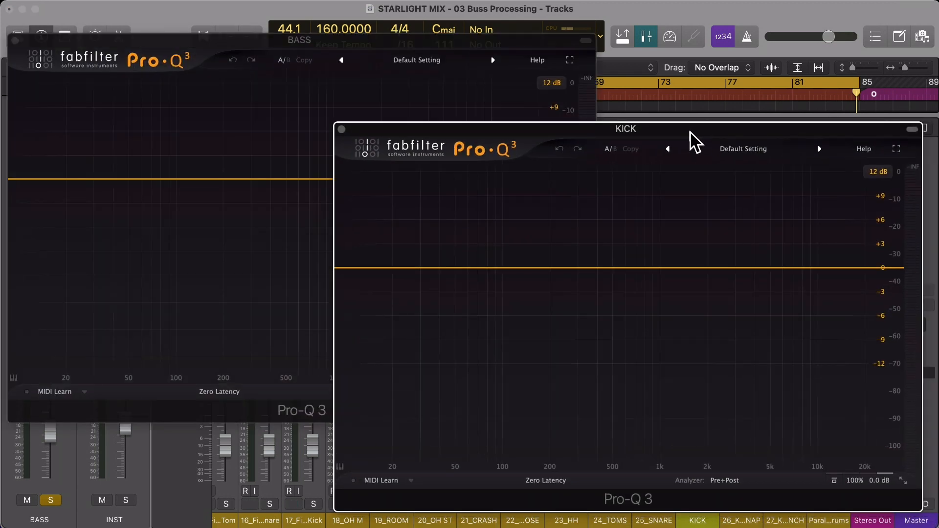
Step: Start playback and overlay the KICK spectrum in the BASS Pro-Q 3 analyzer
{"action": "key", "text": "space"}
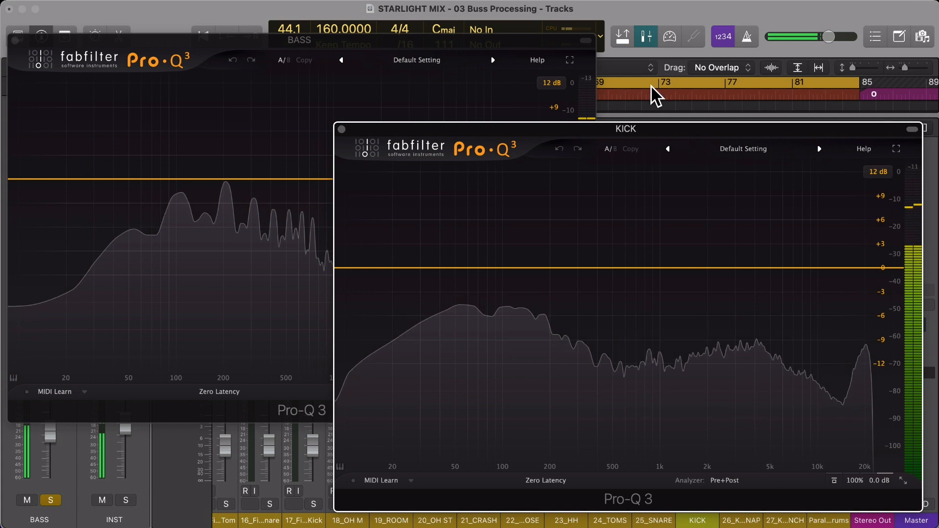
{"action": "left_click", "coordinate": [464, 43]}
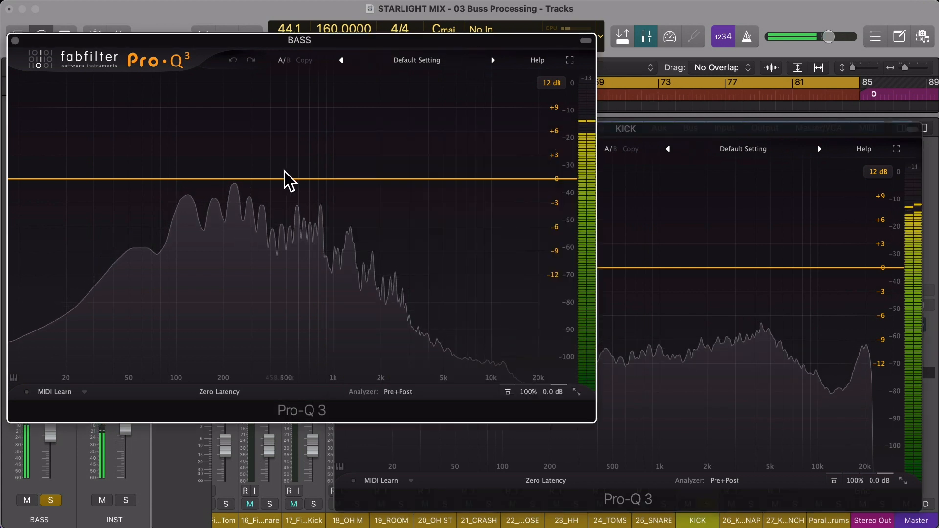
{"action": "left_click", "coordinate": [396, 391]}
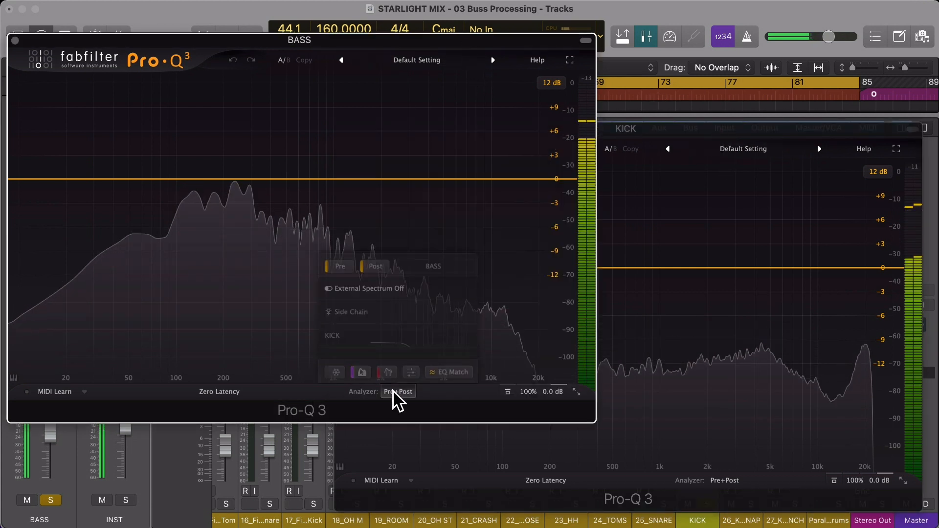
{"action": "left_click", "coordinate": [396, 342]}
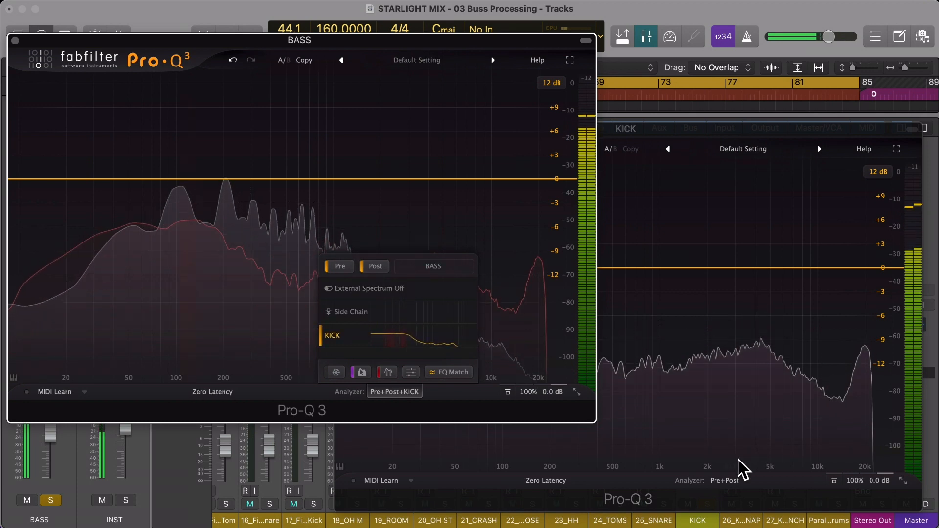
Step: Overlay the BASS spectrum in the KICK Pro-Q 3 analyzer and close the analyzer options in both equalizers
{"action": "left_click", "coordinate": [725, 484]}
{"action": "left_click", "coordinate": [724, 480]}
{"action": "left_click", "coordinate": [724, 426]}
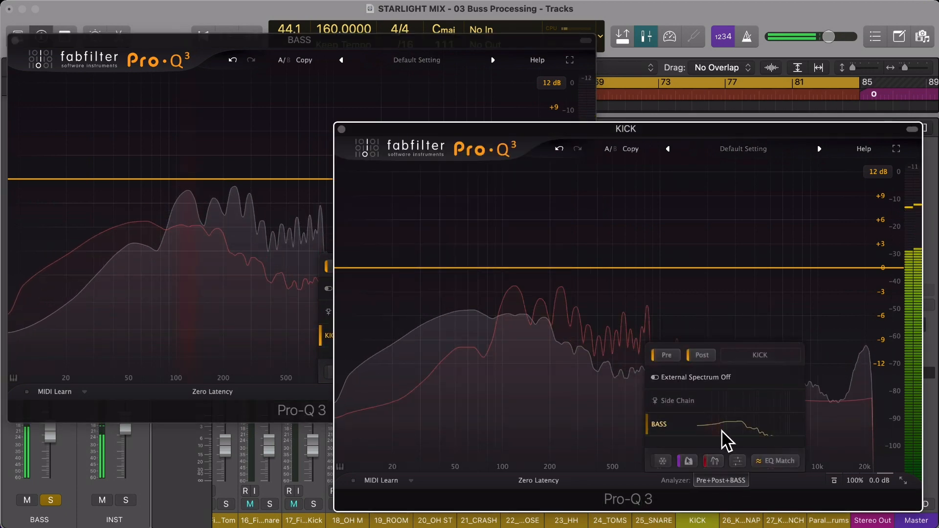
{"action": "left_click", "coordinate": [727, 482]}
{"action": "left_click", "coordinate": [321, 414]}
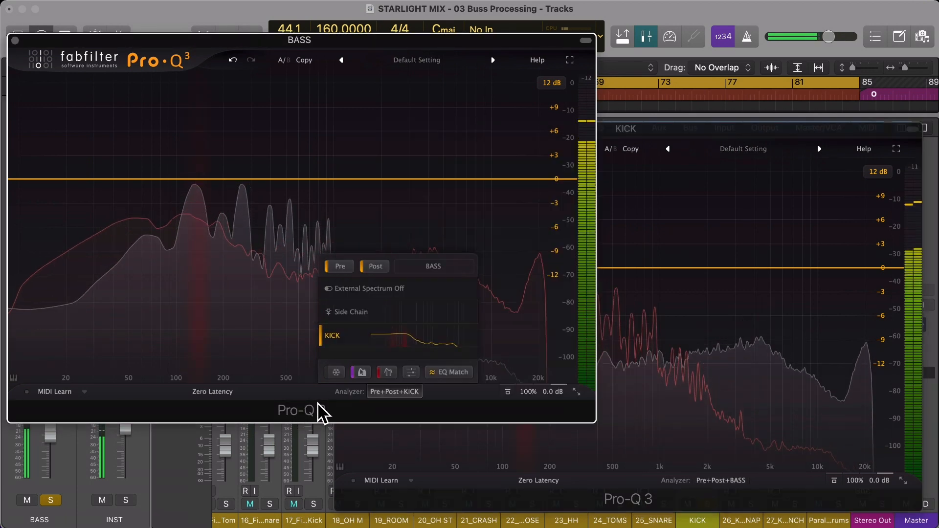
{"action": "left_click", "coordinate": [411, 395]}
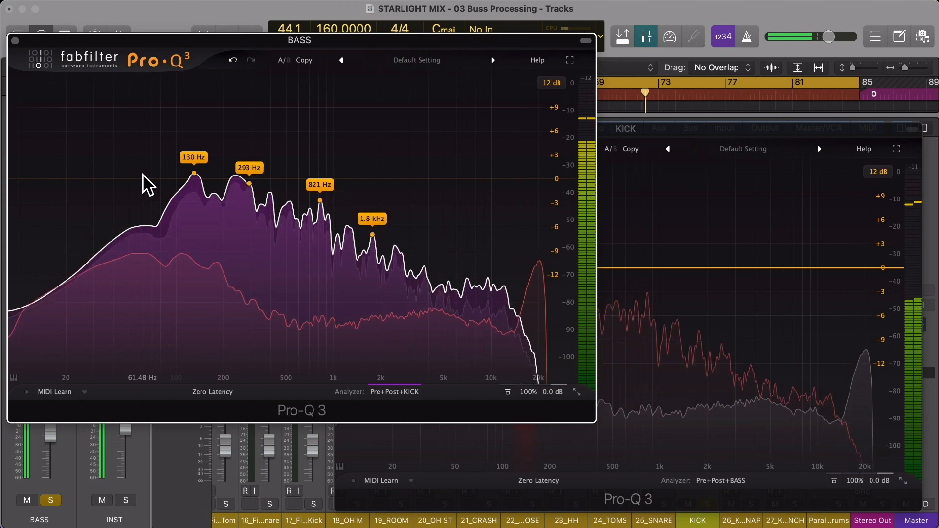
Step: Add a bell boost of about 6 dB near 148 Hz on the BASS EQ and enable auto gain in both equalizers
{"action": "left_click_drag", "start_coordinate": [174, 179], "coordinate": [203, 129]}
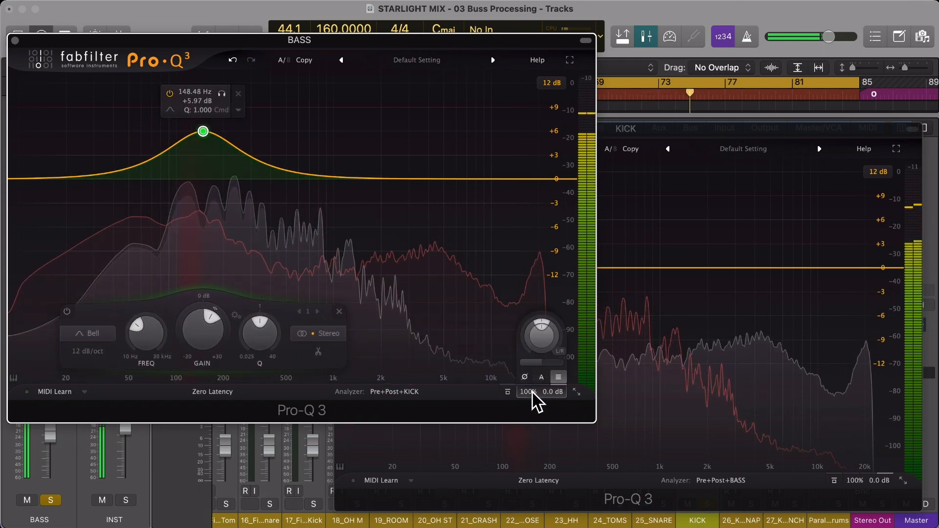
{"action": "left_click", "coordinate": [541, 377]}
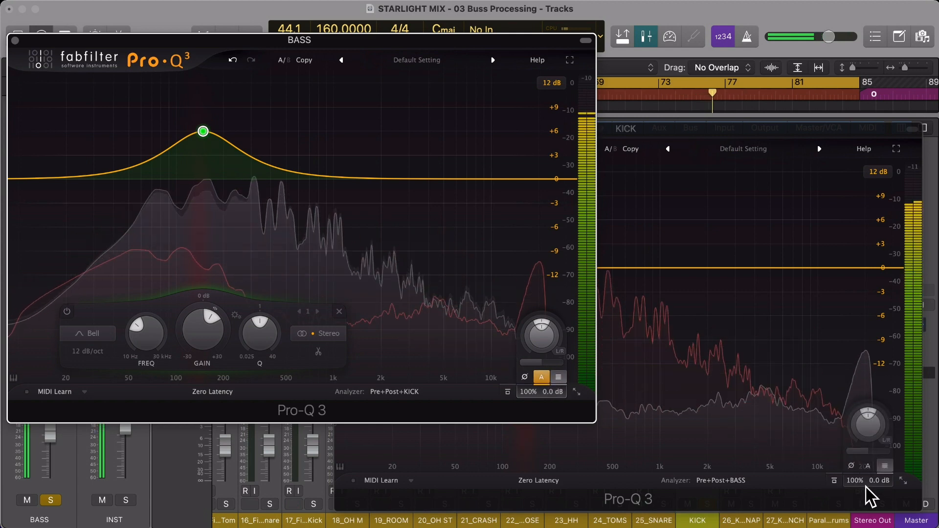
{"action": "left_click", "coordinate": [868, 465]}
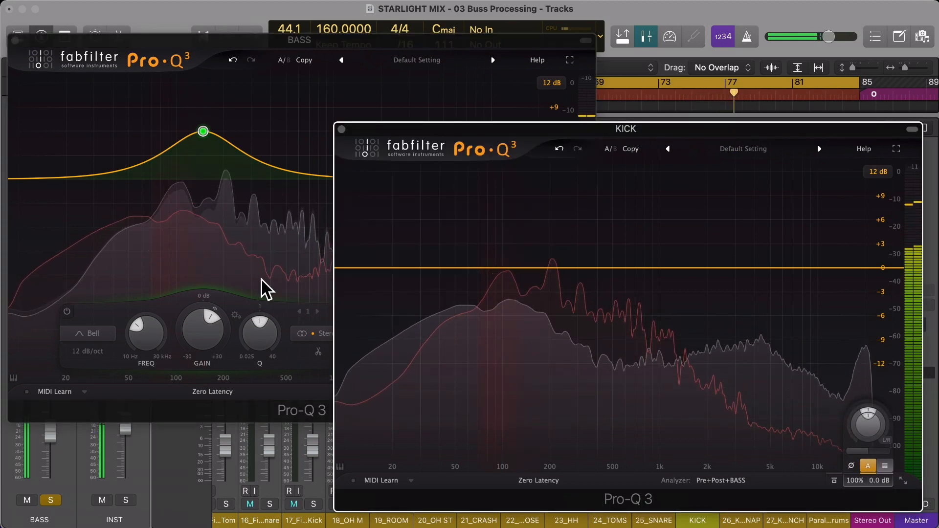
Step: Sweep the BASS bell boost down to about 48 Hz with a Q of about 1.5, and delete the band
{"action": "left_click_drag", "start_coordinate": [203, 131], "coordinate": [129, 132]}
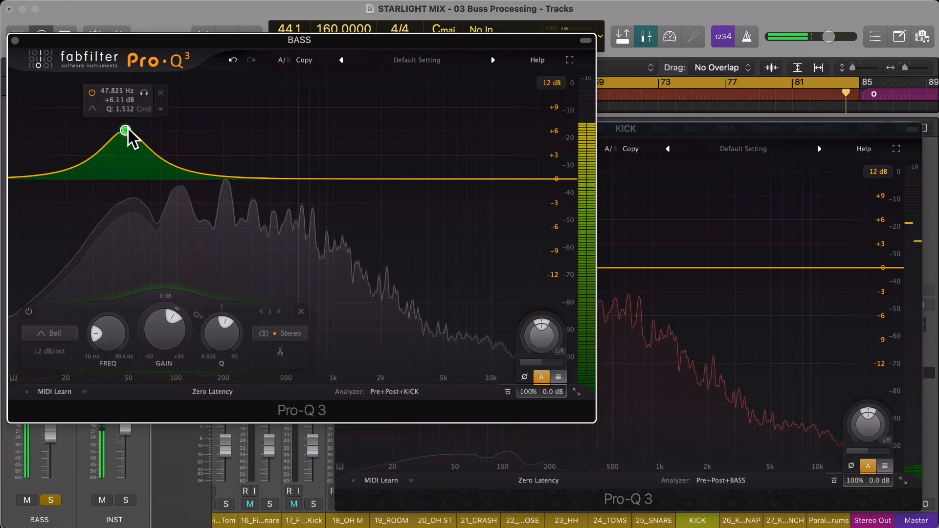
{"action": "left_click", "coordinate": [303, 315]}
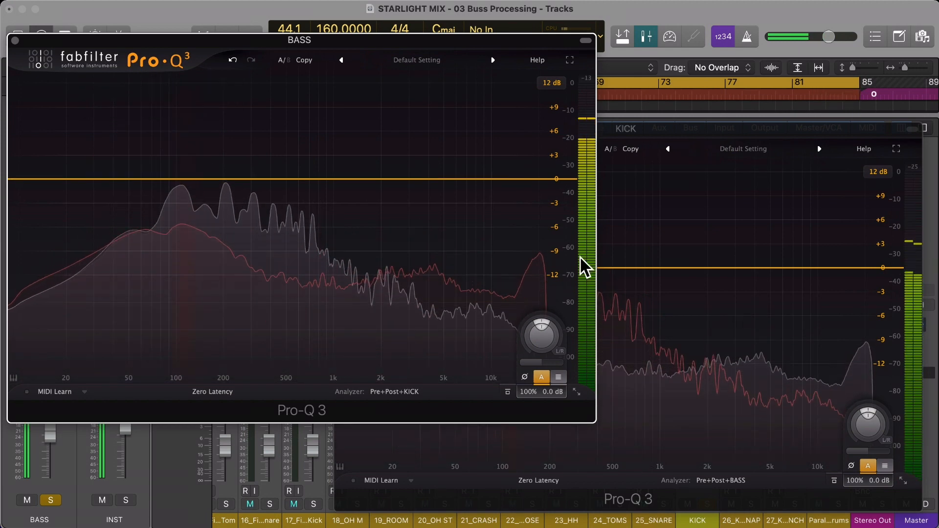
Step: Add a bell boost of about 6.7 dB near 44 Hz on the KICK EQ
{"action": "left_click", "coordinate": [634, 247]}
{"action": "left_click_drag", "start_coordinate": [482, 268], "coordinate": [446, 215]}
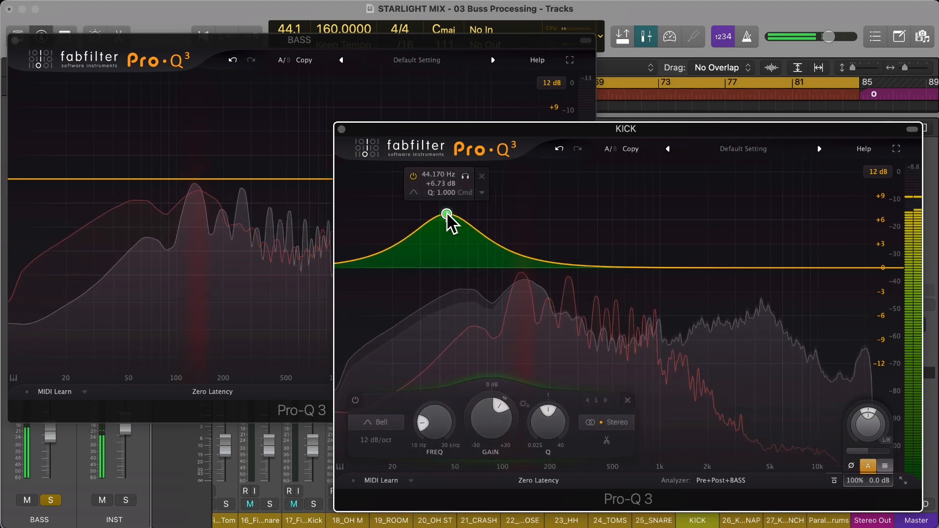
Step: Turn off solo on the BASS and KICK channels and show both Pro-Q 3 windows again
{"action": "key", "text": "v"}
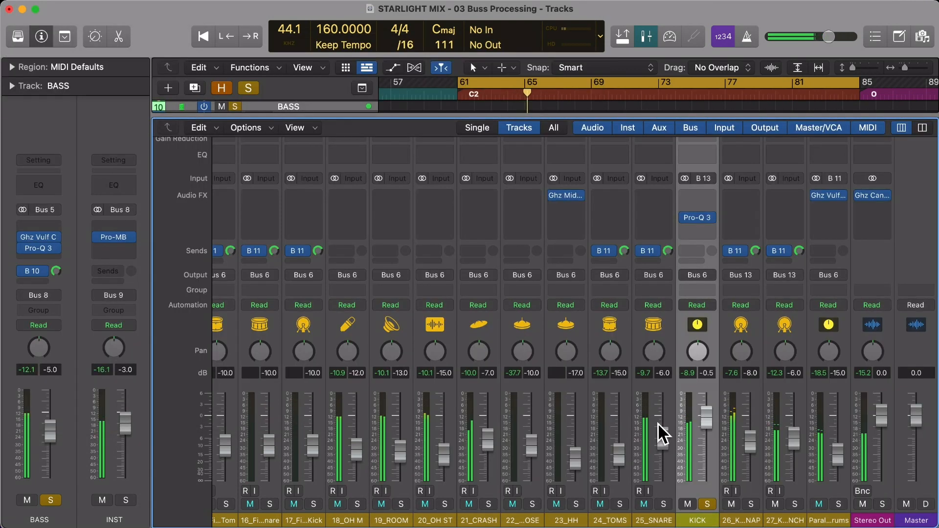
{"action": "scroll", "coordinate": [656, 437], "scroll_direction": "left", "scroll_amount": 15}
{"action": "scroll", "coordinate": [673, 374], "scroll_direction": "right", "scroll_amount": 15}
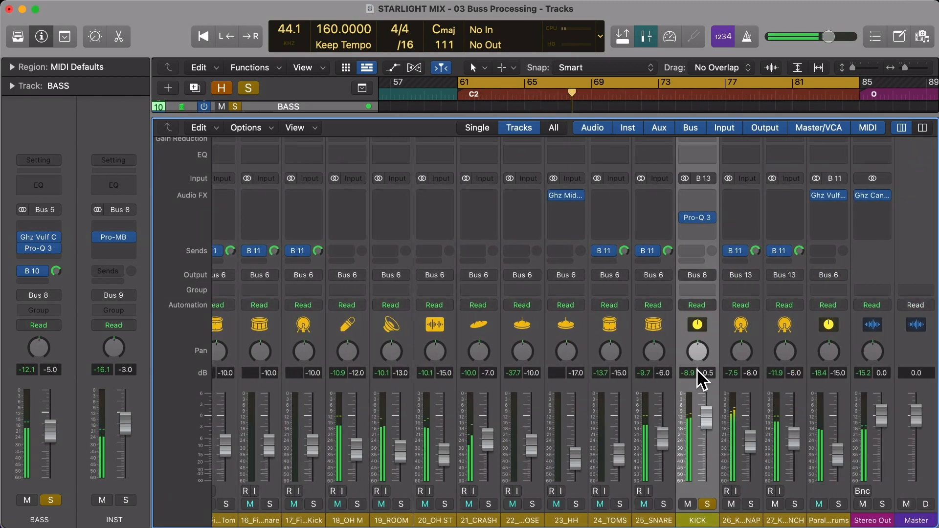
{"action": "key", "text": "s"}
{"action": "key", "text": "v"}
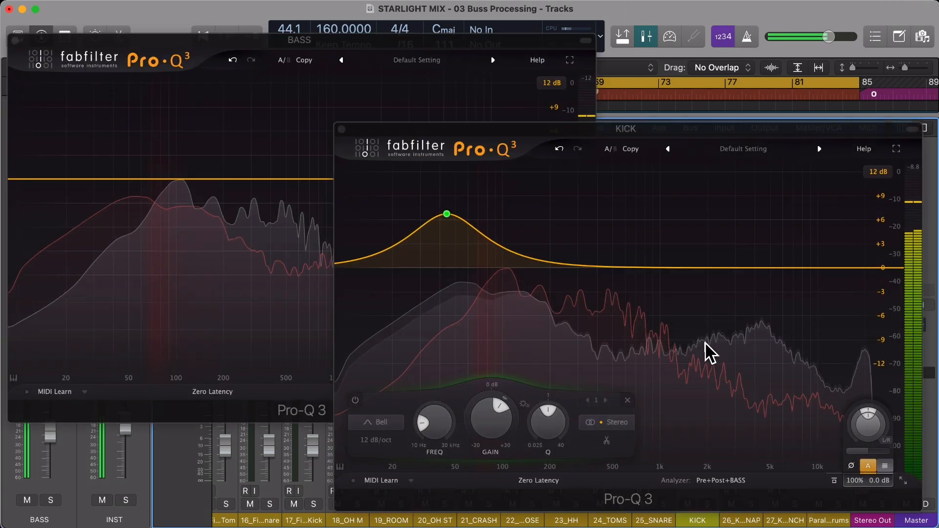
Step: Shift the KICK boost to about 66 Hz at about +4.1 dB and set its Q to 3
{"action": "left_click_drag", "start_coordinate": [447, 213], "coordinate": [473, 234]}
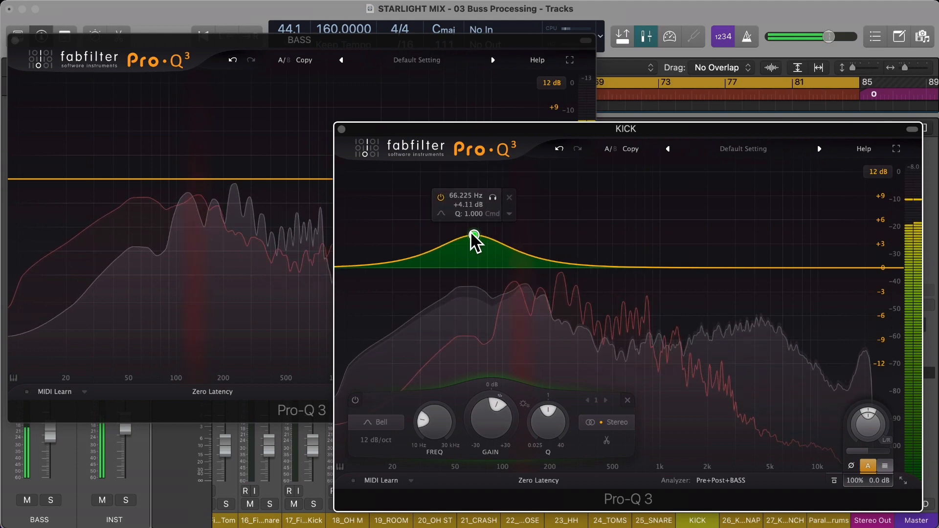
{"action": "scroll", "coordinate": [473, 234], "scroll_direction": "up", "scroll_amount": 5}
{"action": "double_click", "coordinate": [546, 420]}
{"action": "type", "text": "3"}
{"action": "key", "text": "Return"}
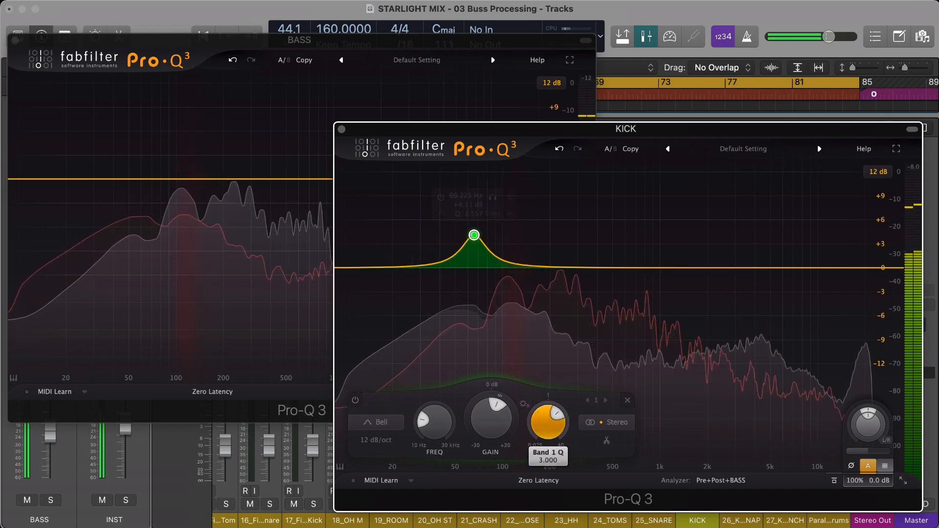
Step: Move the KICK boost slightly higher in frequency at +3 dB gain, and set the EQ display range to 6 dB
{"action": "mouse_move", "coordinate": [474, 235]}
{"action": "left_mouse_down"}
{"action": "mouse_move", "coordinate": [499, 213]}
{"action": "mouse_move", "coordinate": [480, 215]}
{"action": "mouse_move", "coordinate": [484, 226]}
{"action": "left_mouse_up"}
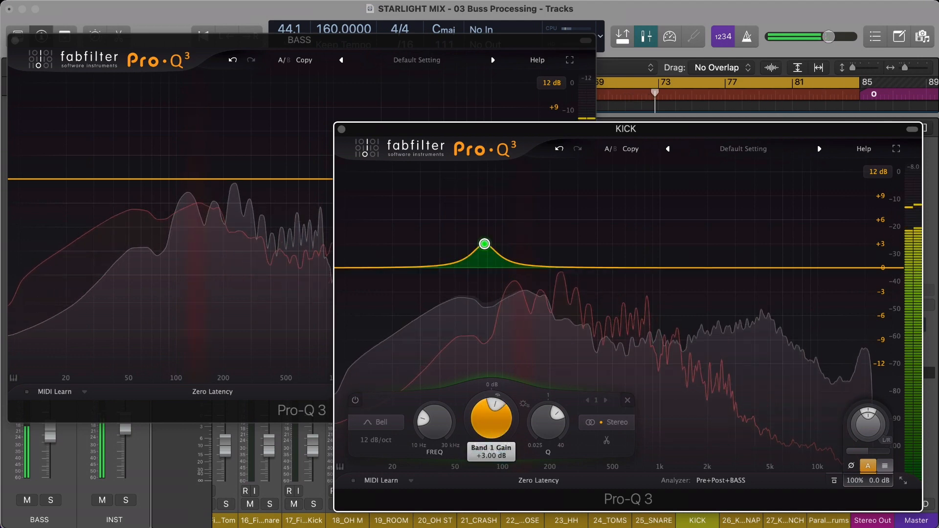
{"action": "left_click", "coordinate": [879, 172]}
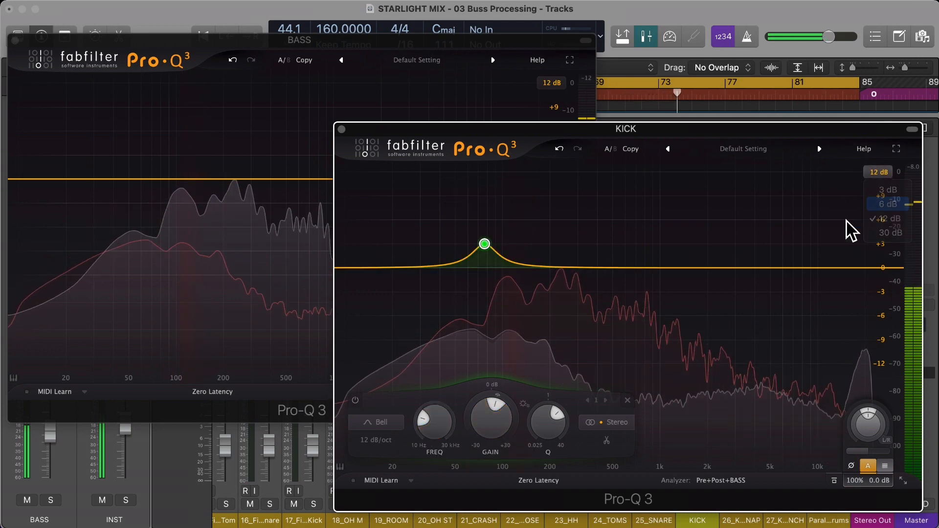
{"action": "left_click", "coordinate": [887, 204]}
Step: Set the KICK boost's frequency to 76 Hz
{"action": "double_click", "coordinate": [434, 421]}
{"action": "type", "text": "3"}
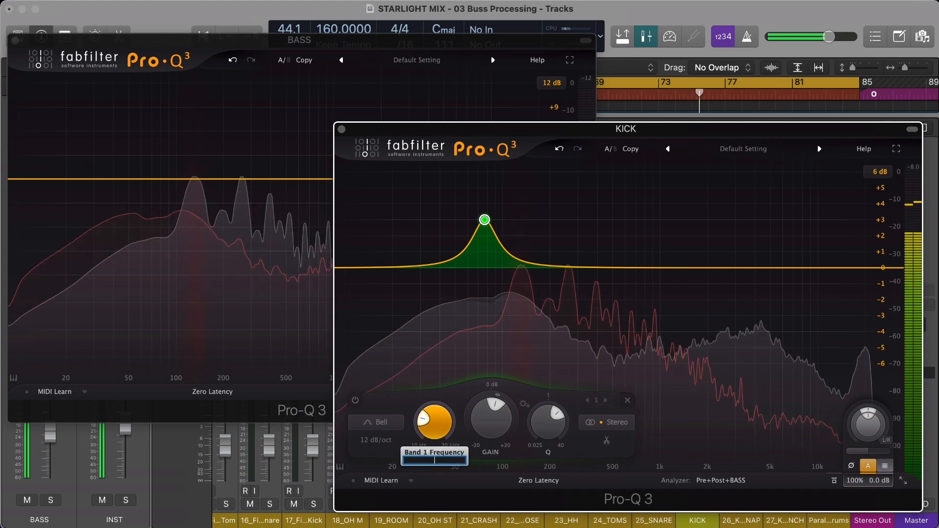
{"action": "key", "text": "Return"}
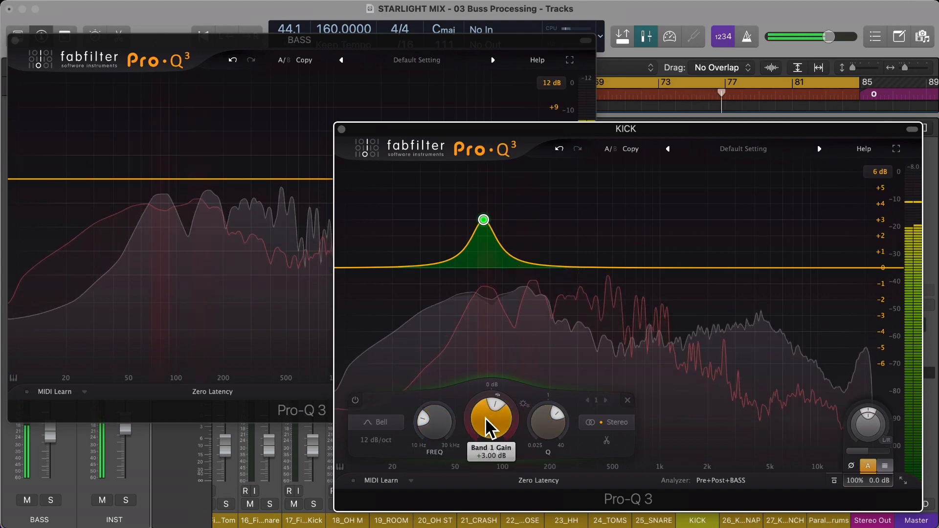
Step: Add a bell cut on the BASS EQ at 76 Hz, -3 dB, Q 3, and set its display range to 6 dB
{"action": "left_click", "coordinate": [228, 185]}
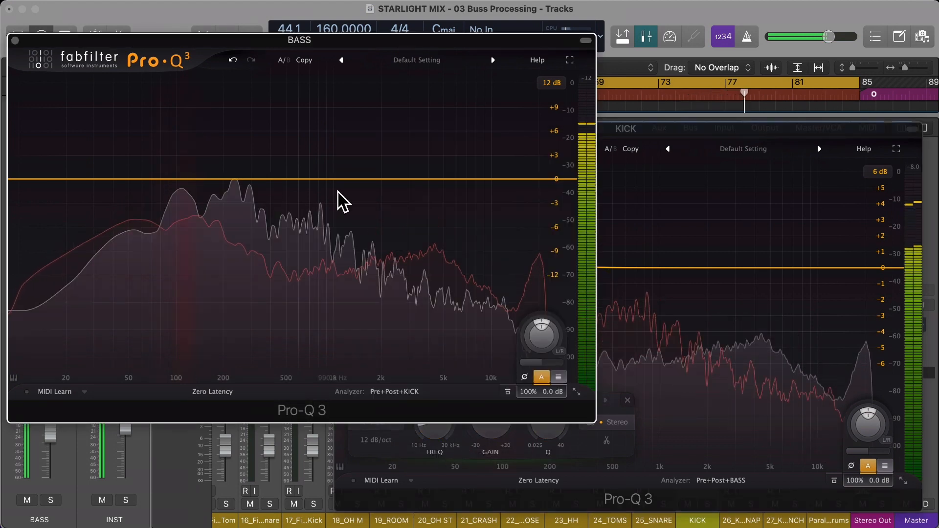
{"action": "left_click_drag", "start_coordinate": [193, 179], "coordinate": [192, 209]}
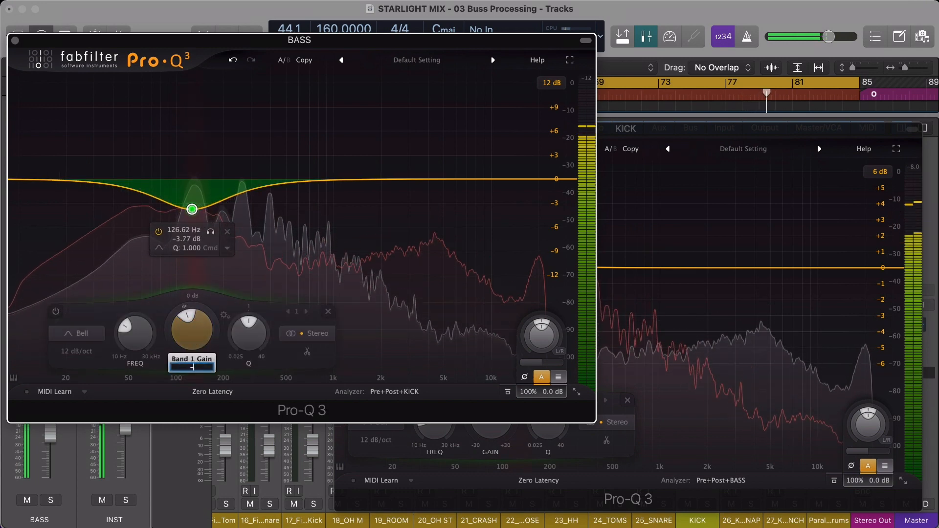
{"action": "double_click", "coordinate": [141, 334]}
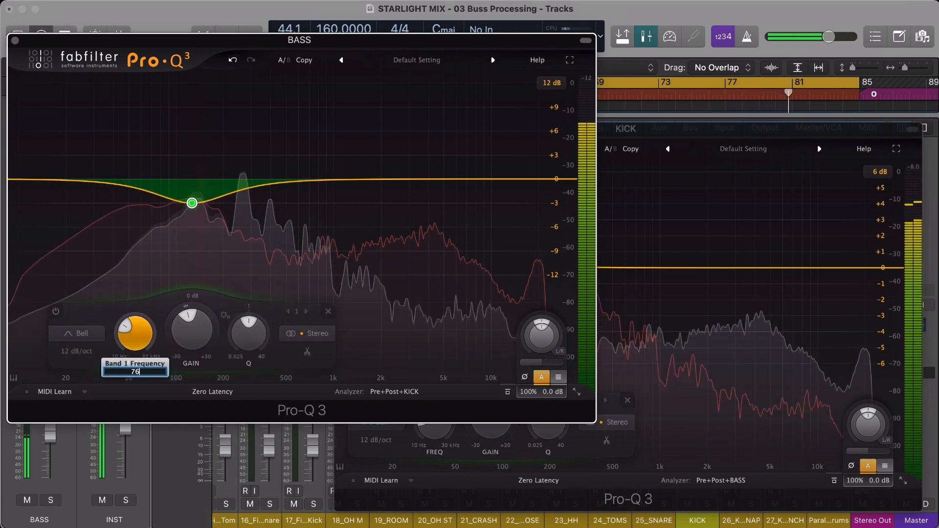
{"action": "double_click", "coordinate": [249, 333]}
{"action": "type", "text": "3"}
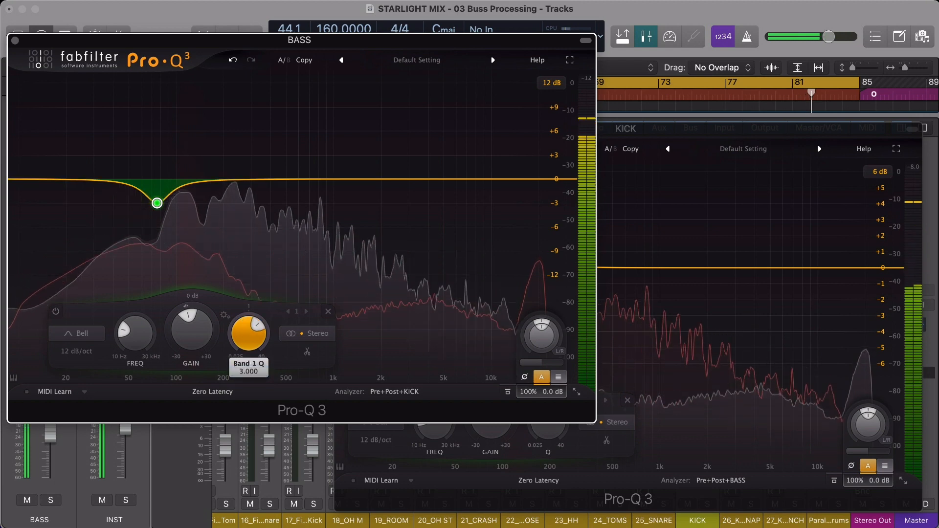
{"action": "left_click", "coordinate": [552, 83]}
{"action": "left_click", "coordinate": [562, 116]}
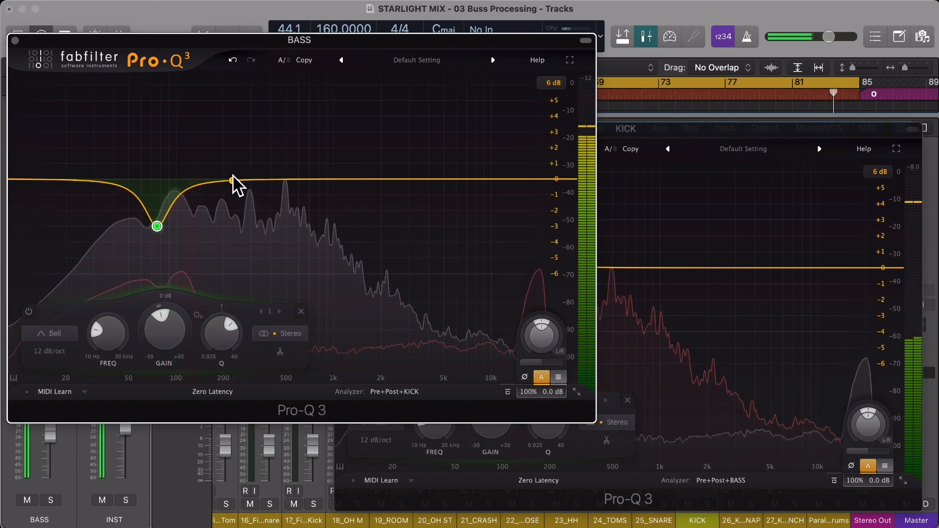
Step: Add a second bell on the BASS EQ, boosting 3 dB at 125 Hz with a Q of 3
{"action": "left_click_drag", "start_coordinate": [219, 182], "coordinate": [205, 137]}
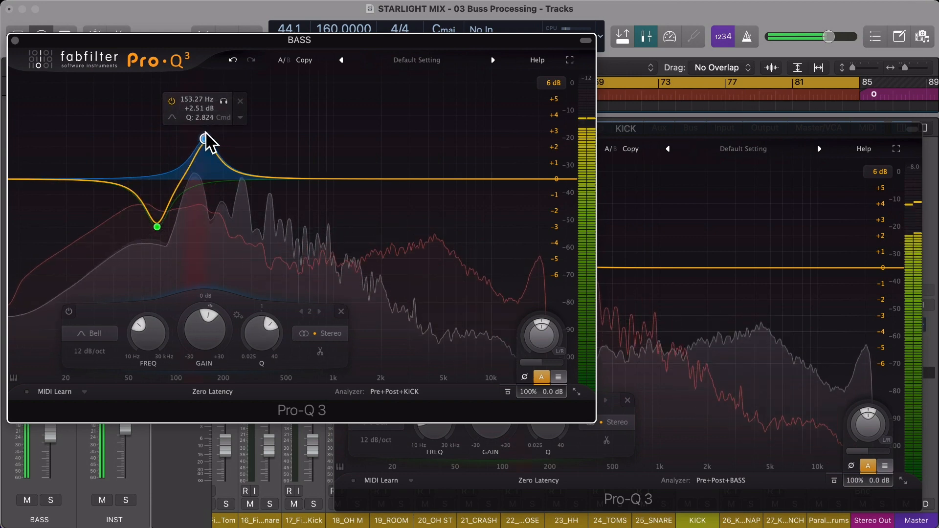
{"action": "mouse_move", "coordinate": [205, 139]}
{"action": "left_mouse_down"}
{"action": "mouse_move", "coordinate": [193, 133]}
{"action": "mouse_move", "coordinate": [230, 128]}
{"action": "mouse_move", "coordinate": [108, 126]}
{"action": "mouse_move", "coordinate": [149, 119]}
{"action": "mouse_move", "coordinate": [209, 128]}
{"action": "mouse_move", "coordinate": [193, 137]}
{"action": "left_mouse_up"}
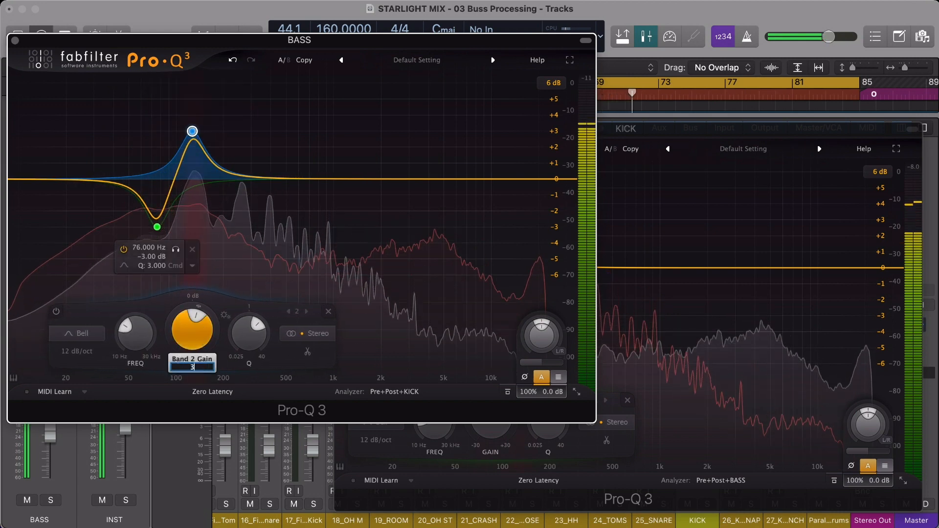
{"action": "key", "text": "Return"}
{"action": "double_click", "coordinate": [136, 334]}
{"action": "type", "text": "1"}
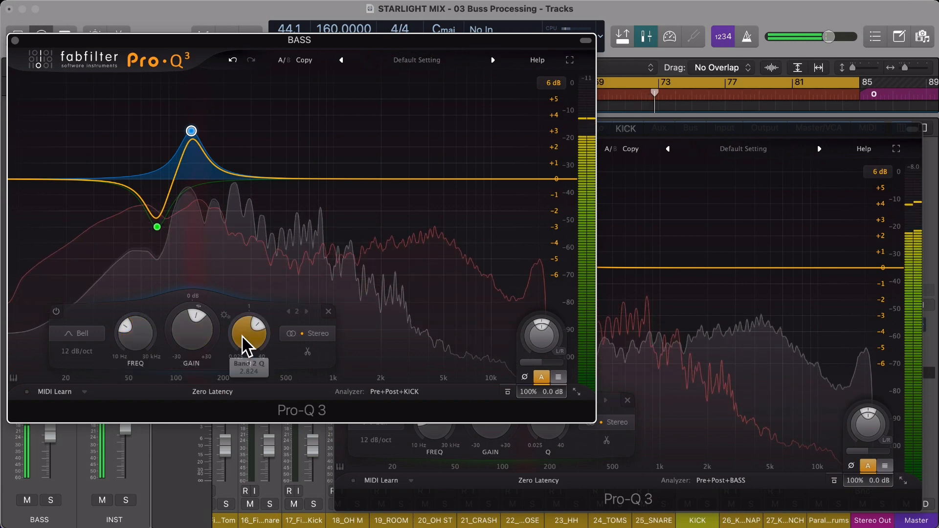
{"action": "double_click", "coordinate": [246, 340]}
Step: Add a second bell band on the KICK EQ near 159 Hz and set its gain to -3 dB
{"action": "left_click", "coordinate": [631, 260]}
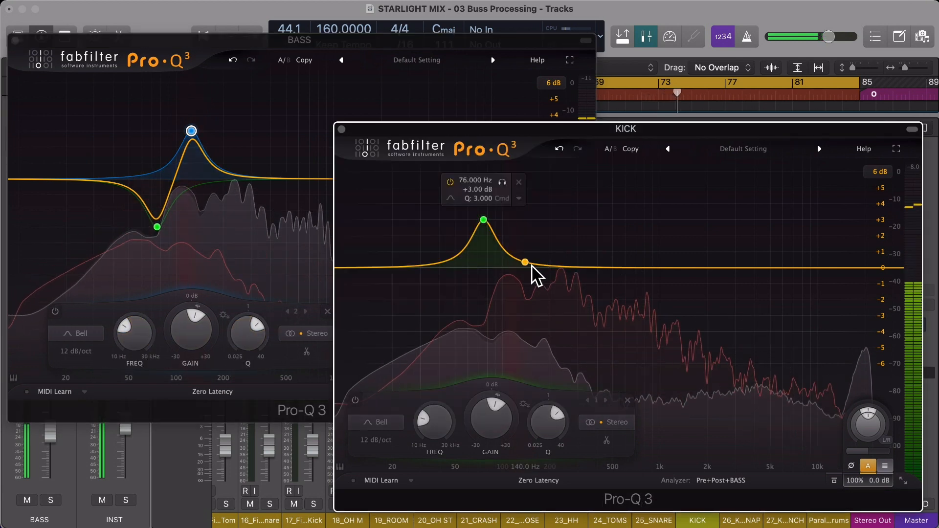
{"action": "left_click_drag", "start_coordinate": [530, 272], "coordinate": [534, 312]}
{"action": "double_click", "coordinate": [539, 418]}
{"action": "type", "text": "-3"}
{"action": "key", "text": "Return"}
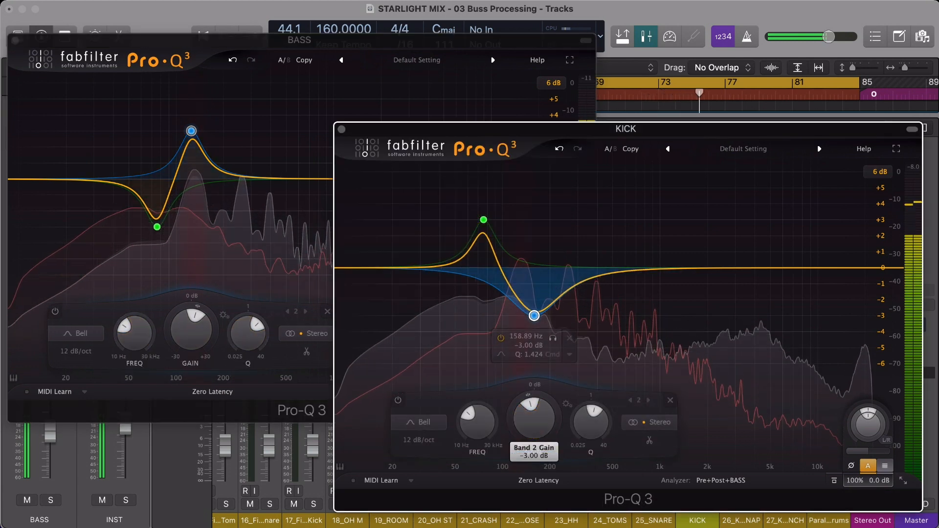
Step: Set the KICK cut's Q to 3 and its frequency to 125 Hz
{"action": "double_click", "coordinate": [593, 421]}
{"action": "type", "text": "3"}
{"action": "key", "text": "Return"}
{"action": "double_click", "coordinate": [477, 422]}
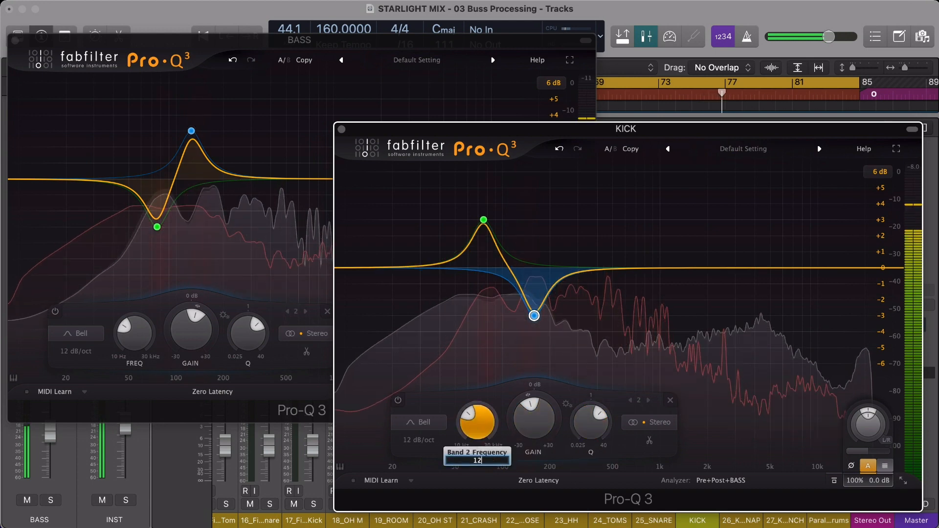
{"action": "type", "text": "125"}
{"action": "key", "text": "Return"}
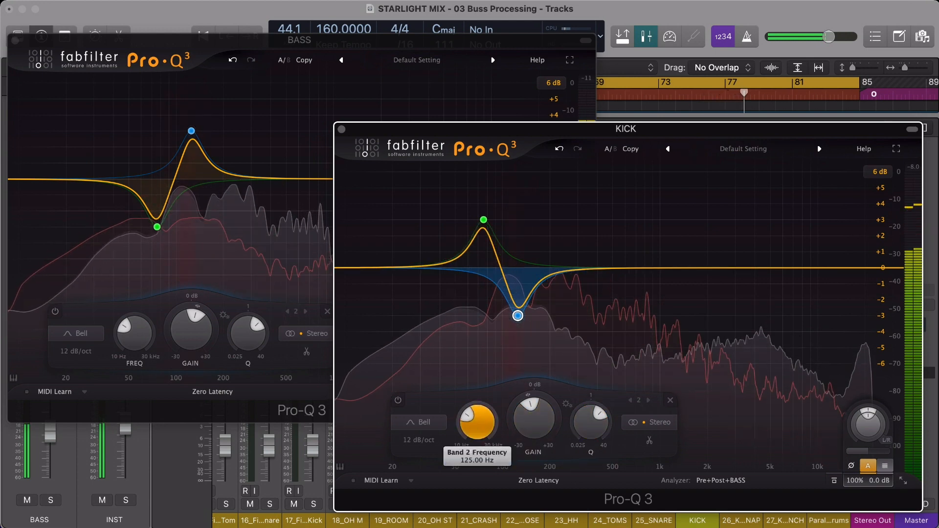
Step: Hide the plug-in windows briefly, show them again, and compare the mirrored KICK and BASS EQ curves
{"action": "key", "text": "v"}
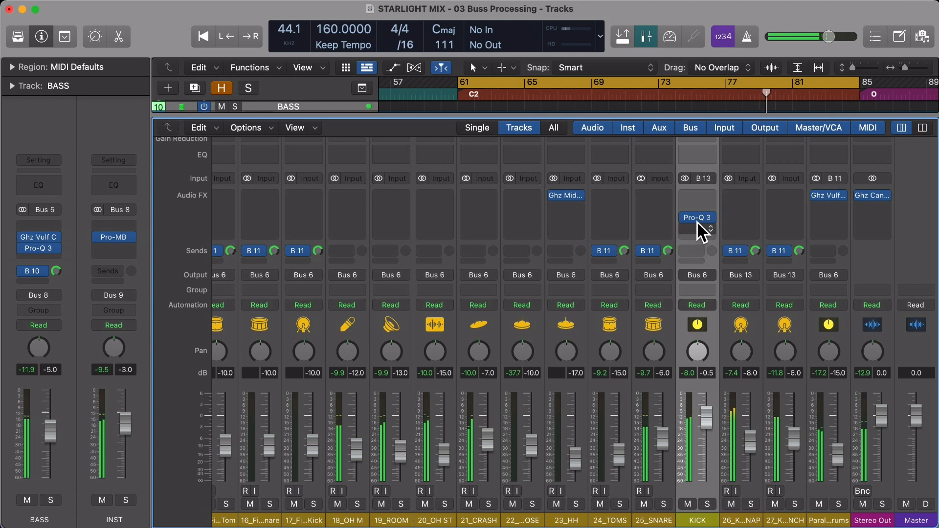
{"action": "key", "text": "v"}
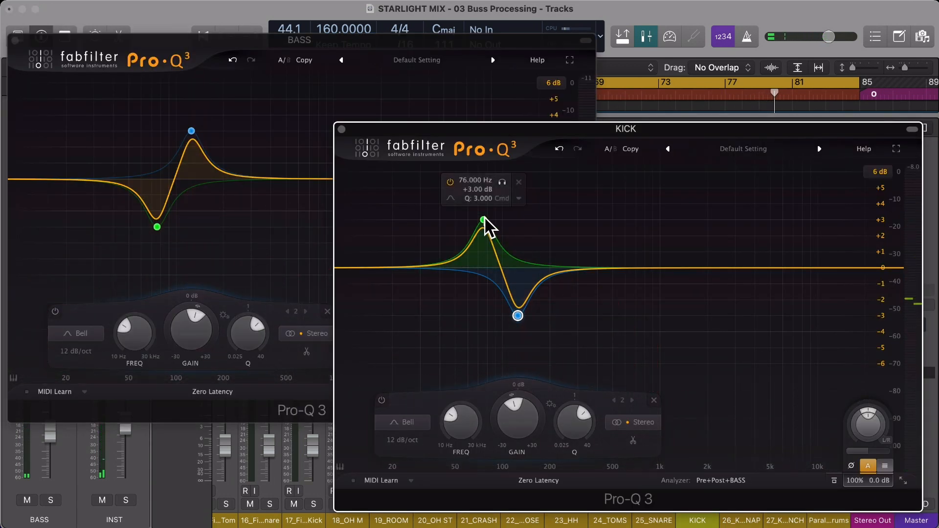
{"action": "mouse_move", "coordinate": [161, 227]}
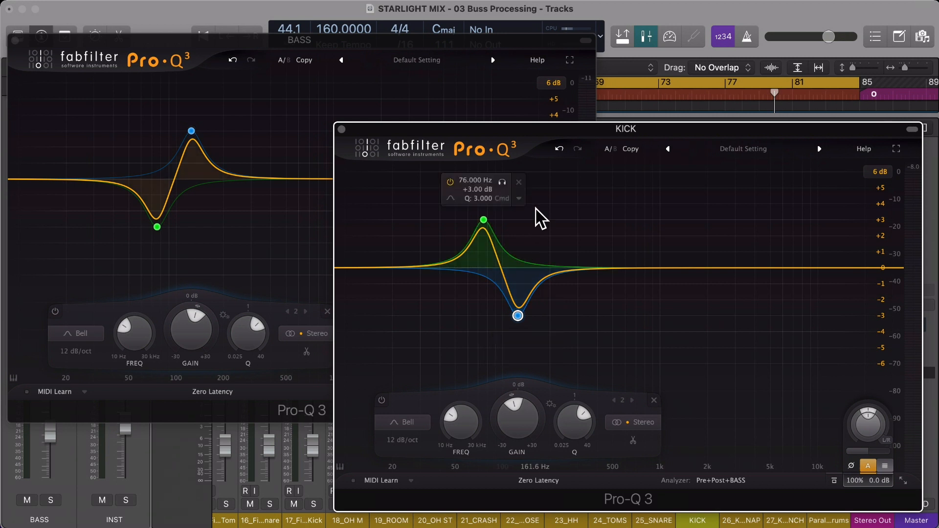
Step: Duplicate the KICK Pro-Q 3 into the next insert slot, invert the gain of both bands in the copy, and close it
{"action": "key", "text": "v"}
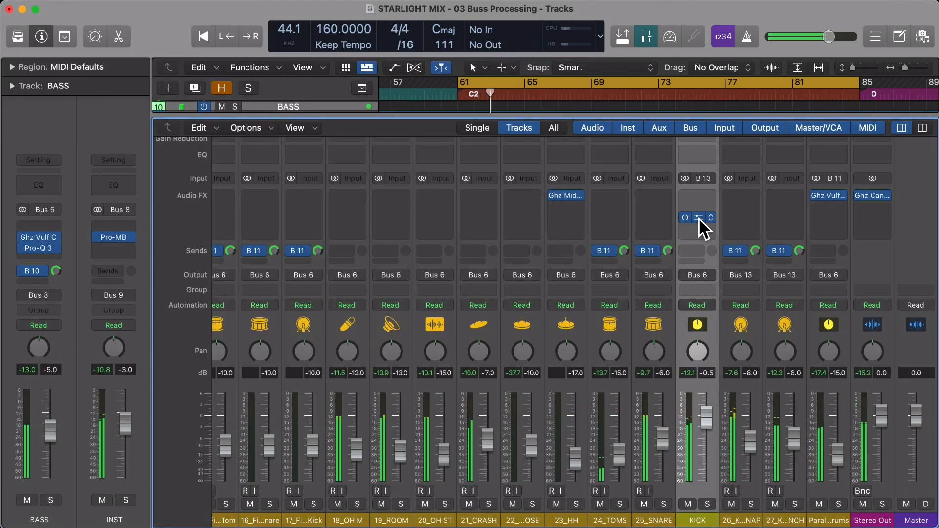
{"action": "left_click_drag", "start_coordinate": [699, 218], "coordinate": [699, 226]}
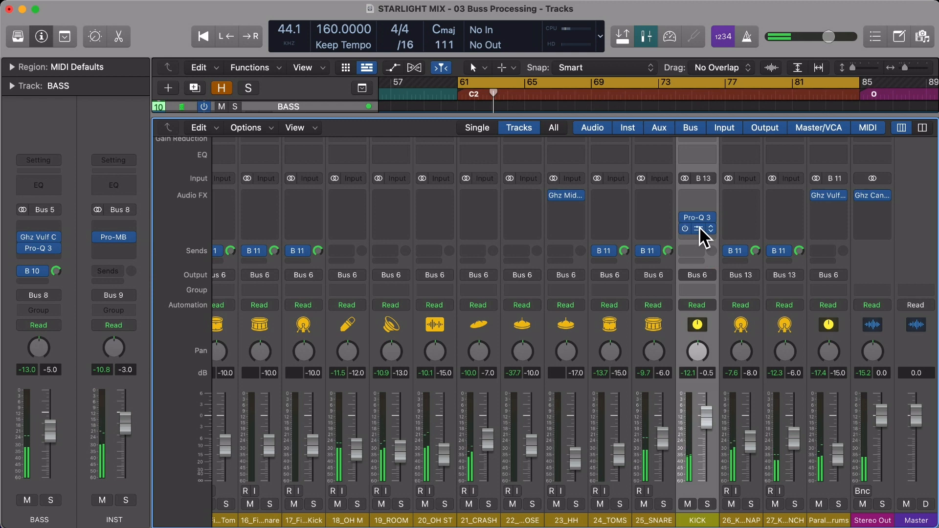
{"action": "left_click", "coordinate": [699, 227]}
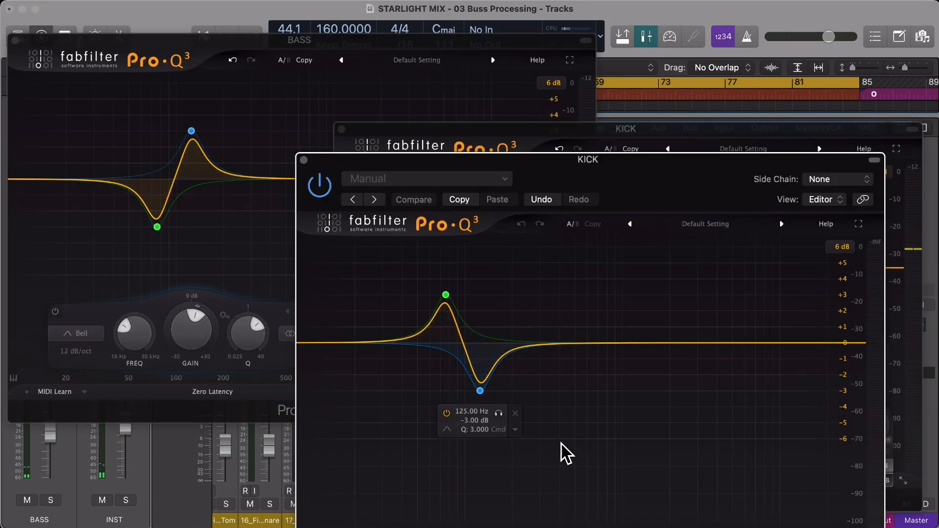
{"action": "left_click_drag", "start_coordinate": [562, 445], "coordinate": [412, 273]}
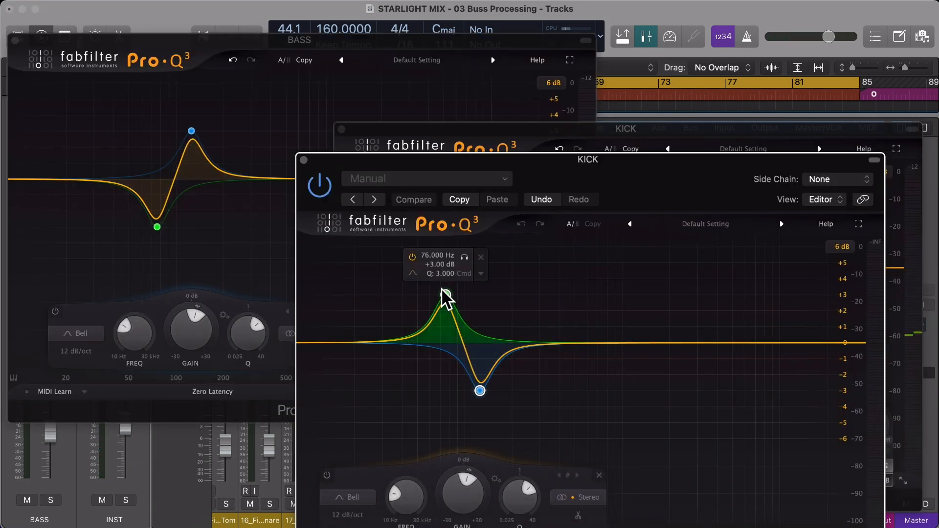
{"action": "right_click", "coordinate": [445, 294]}
{"action": "left_click", "coordinate": [489, 322]}
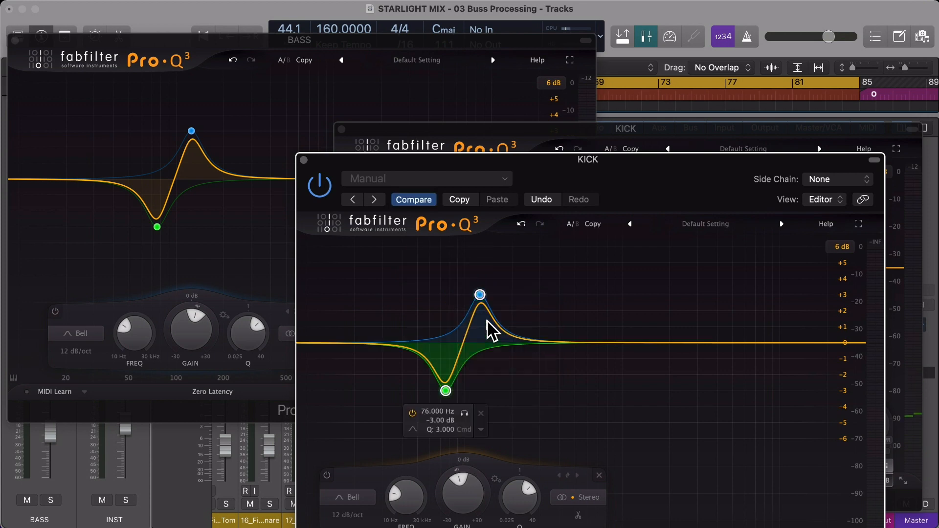
{"action": "left_click", "coordinate": [303, 160], "text": "alt"}
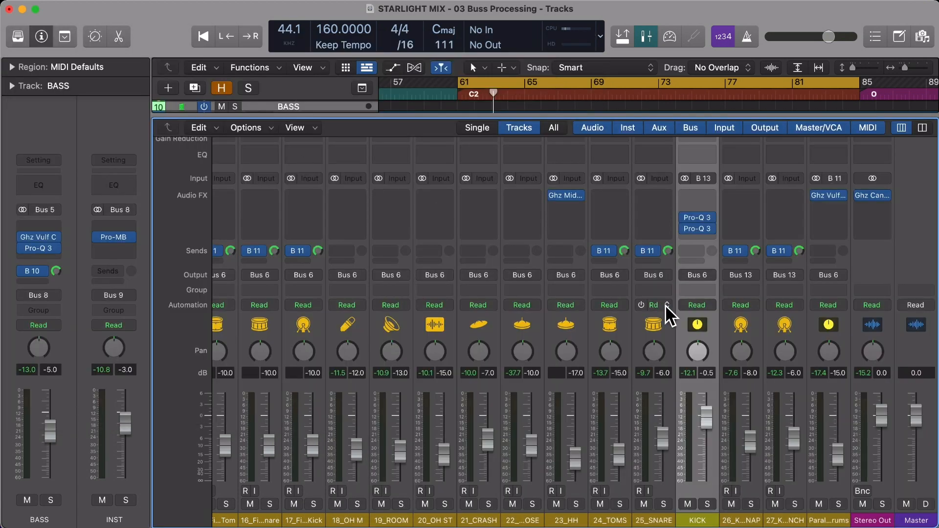
Step: Try duplicating the BASS Pro-Q 3 into the next insert slot, inverting its band gains, and hiding the plug-in windows
{"action": "scroll", "coordinate": [665, 304], "scroll_direction": "left", "scroll_amount": 8}
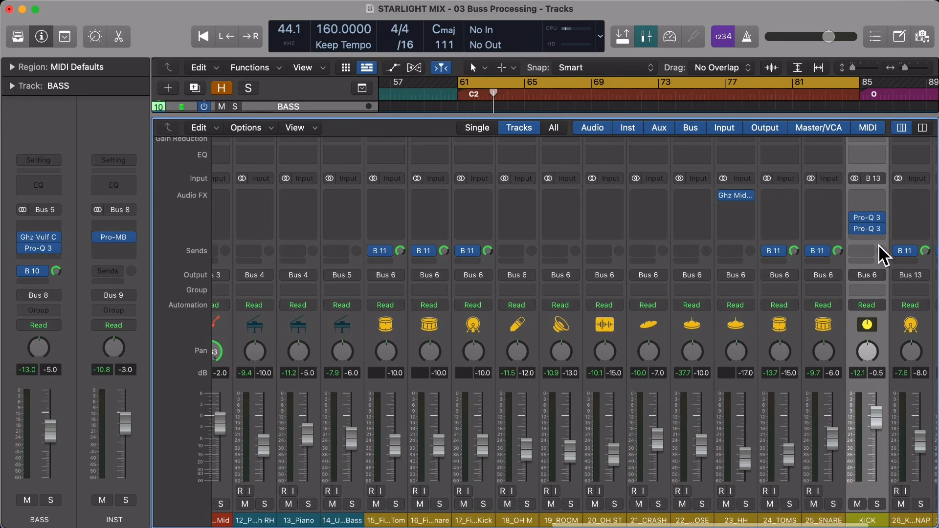
{"action": "scroll", "coordinate": [883, 255], "scroll_direction": "left", "scroll_amount": 20}
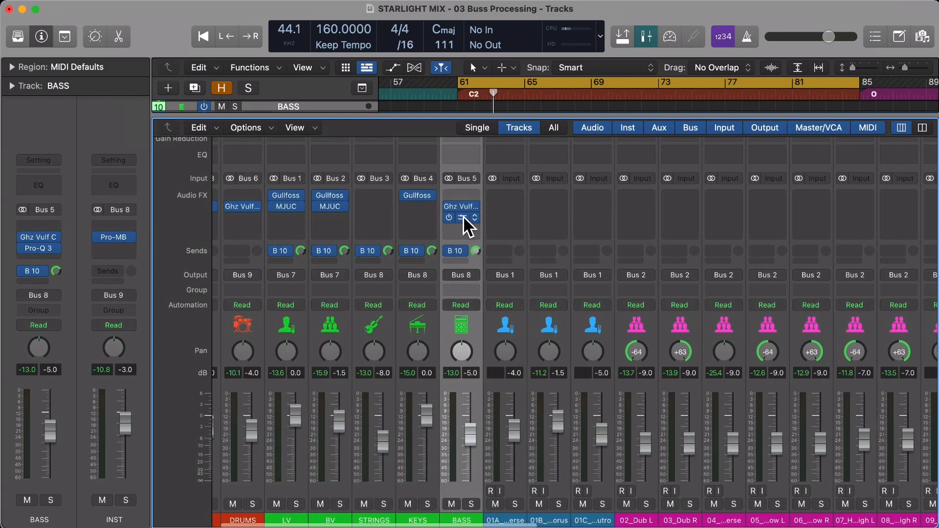
{"action": "left_click", "coordinate": [463, 218]}
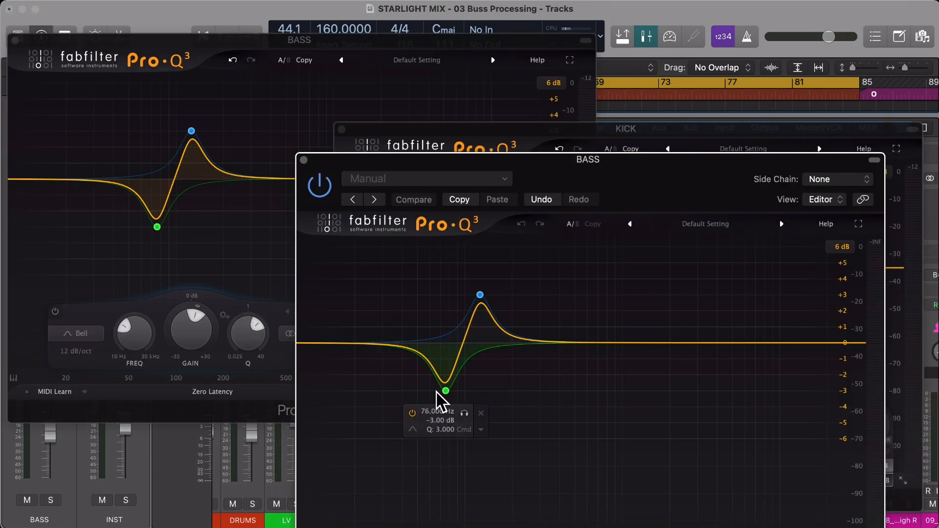
{"action": "left_click_drag", "start_coordinate": [410, 397], "coordinate": [496, 293]}
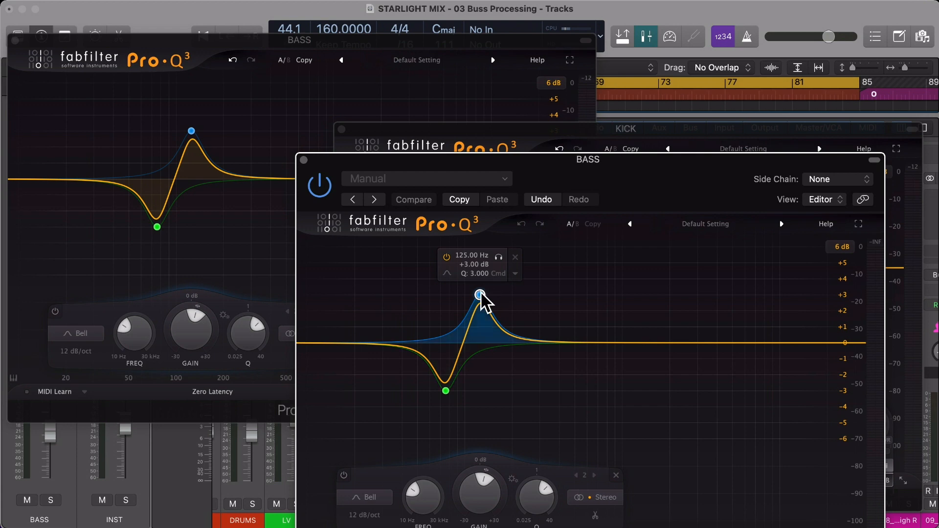
{"action": "right_click", "coordinate": [480, 299]}
{"action": "left_click", "coordinate": [501, 319]}
{"action": "key", "text": "v"}
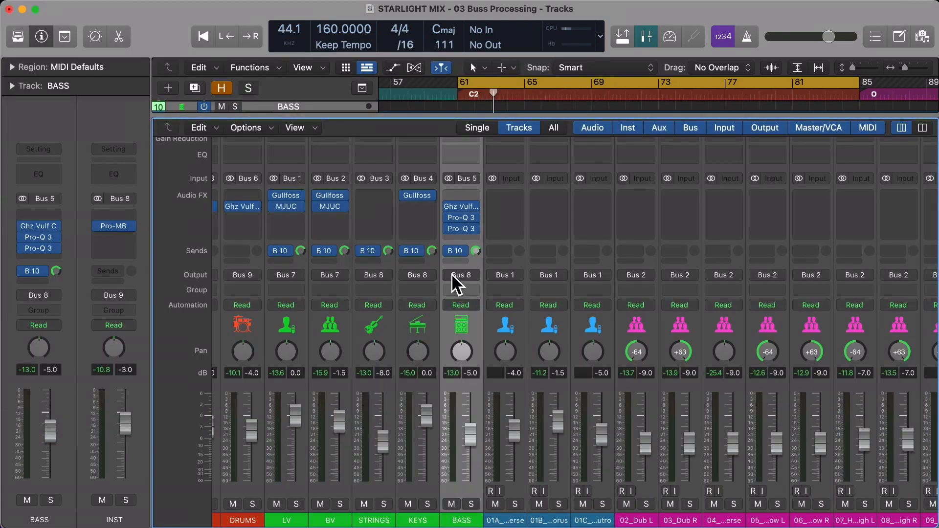
Step: Remove the duplicate Pro-Q 3 from the BASS channel and close the original BASS and KICK EQ windows
{"action": "scroll", "coordinate": [474, 281], "scroll_direction": "right", "scroll_amount": 18}
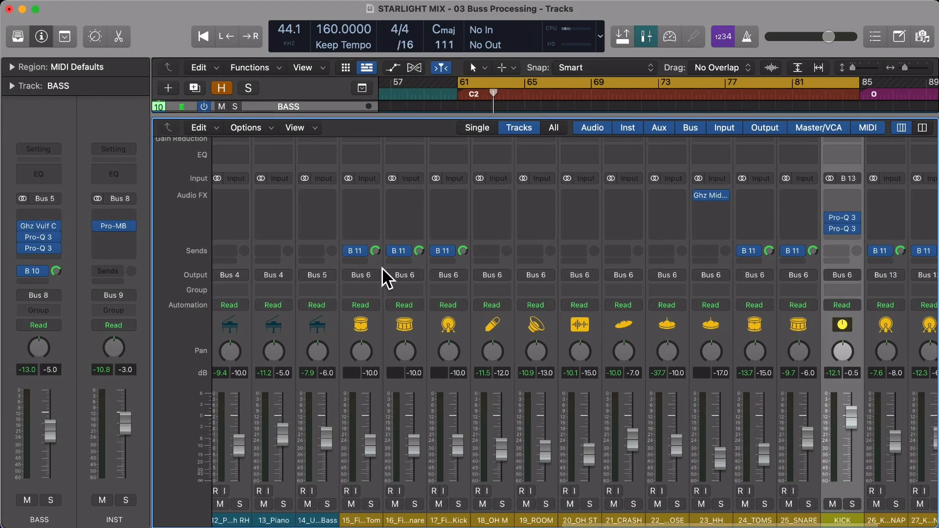
{"action": "scroll", "coordinate": [386, 265], "scroll_direction": "left", "scroll_amount": 14}
{"action": "left_click", "coordinate": [267, 228]}
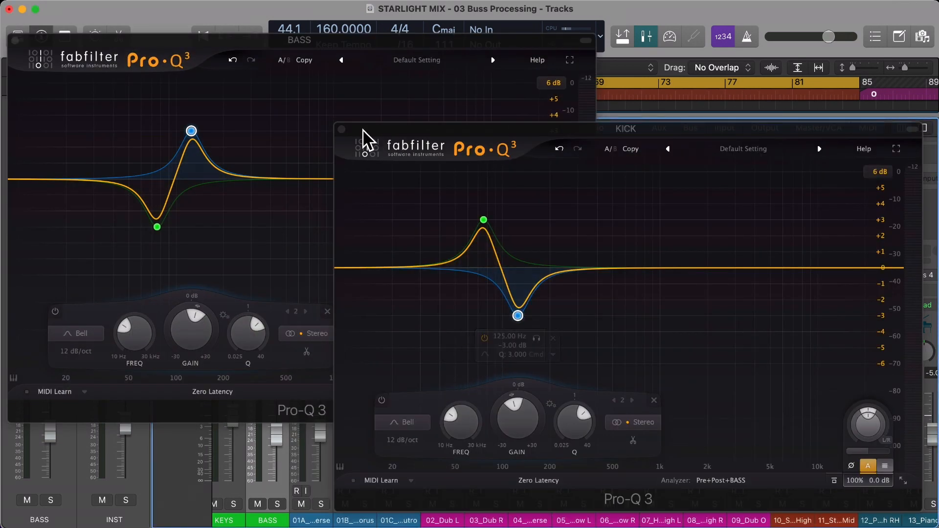
{"action": "left_click", "coordinate": [342, 129]}
{"action": "double_click", "coordinate": [341, 39]}
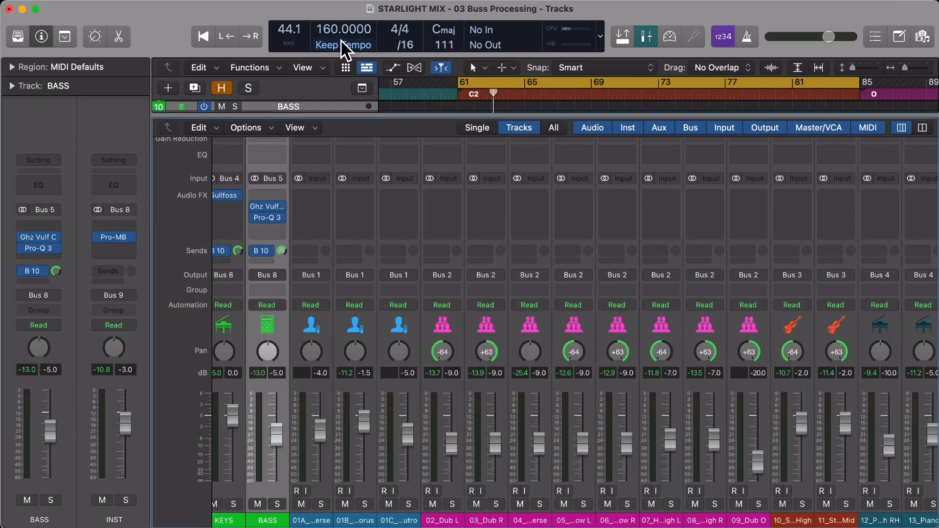
Step: Duplicate the BASS Pro-Q 3 again into the slot below and invert the gain of both its bands
{"action": "scroll", "coordinate": [384, 235], "scroll_direction": "left", "scroll_amount": 14}
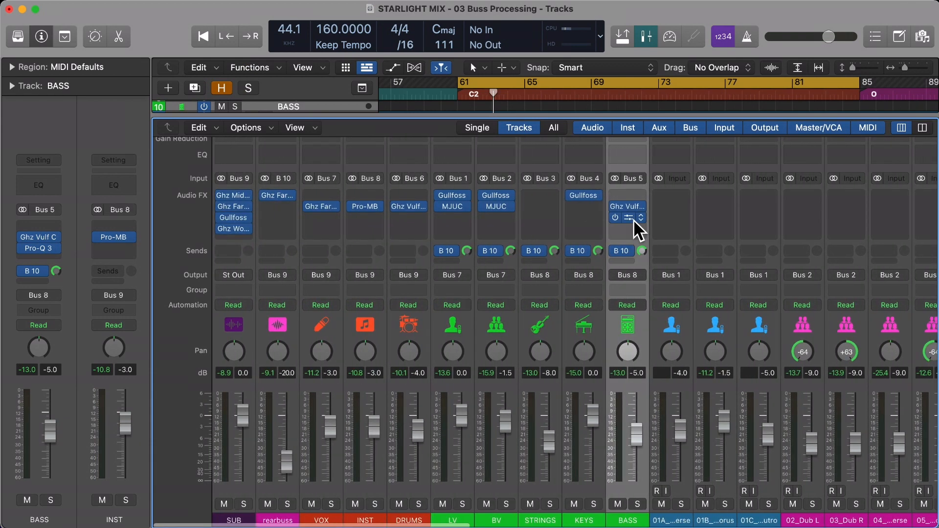
{"action": "mouse_move", "coordinate": [633, 219]}
{"action": "left_mouse_down"}
{"action": "mouse_move", "coordinate": [636, 244]}
{"action": "mouse_move", "coordinate": [629, 226]}
{"action": "left_mouse_up"}
{"action": "left_click", "coordinate": [628, 228]}
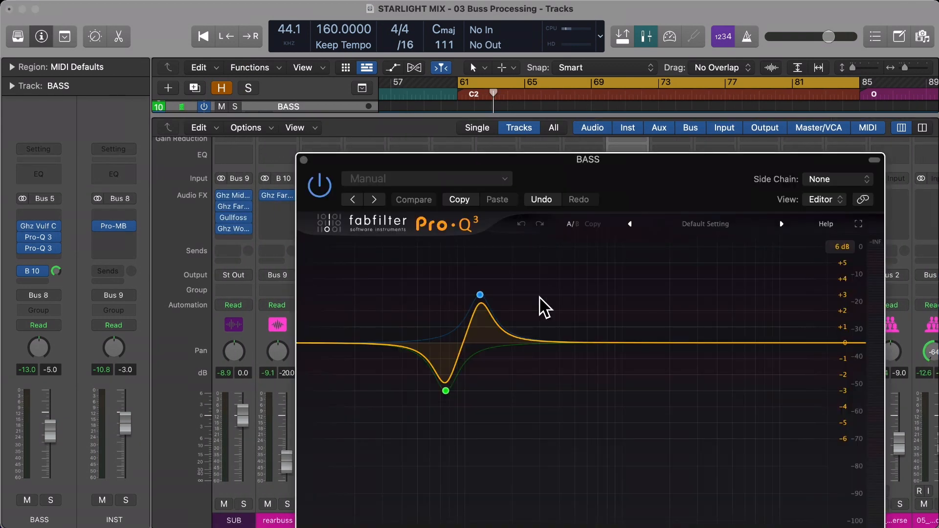
{"action": "left_click_drag", "start_coordinate": [391, 478], "coordinate": [522, 251]}
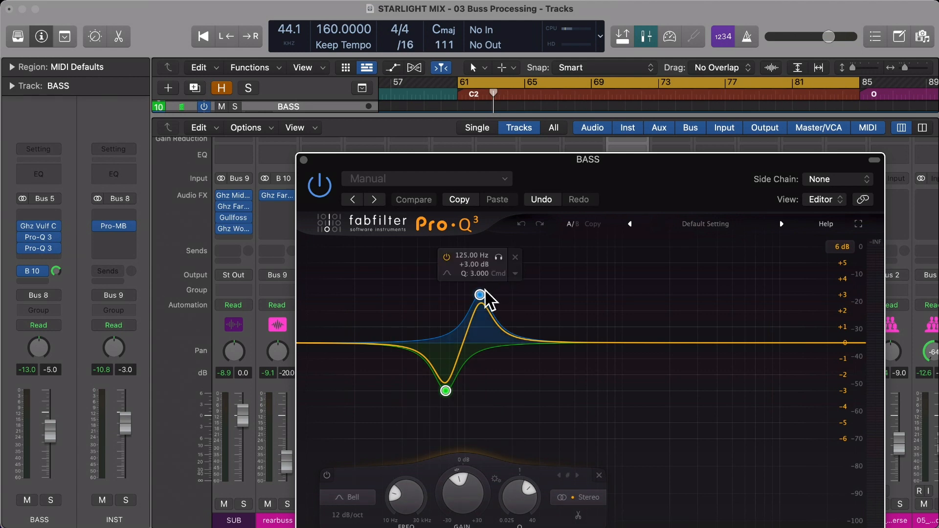
{"action": "right_click", "coordinate": [479, 294]}
{"action": "left_click", "coordinate": [520, 325]}
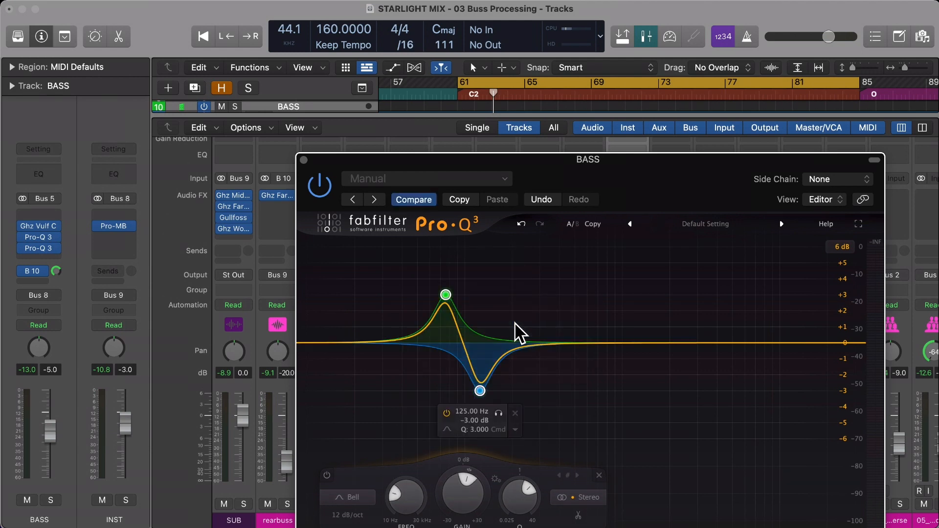
Step: Review the original and inverted Pro-Q 3 curves on the BASS and KICK channels, closing each plug-in window after checking
{"action": "key", "text": "super+w"}
{"action": "left_click", "coordinate": [626, 218]}
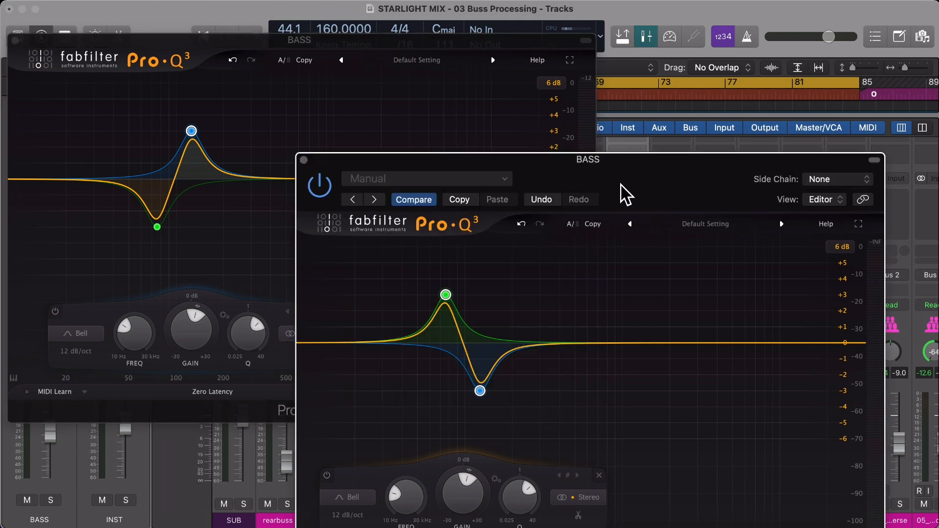
{"action": "key", "text": "super+w"}
{"action": "key", "text": "super+w"}
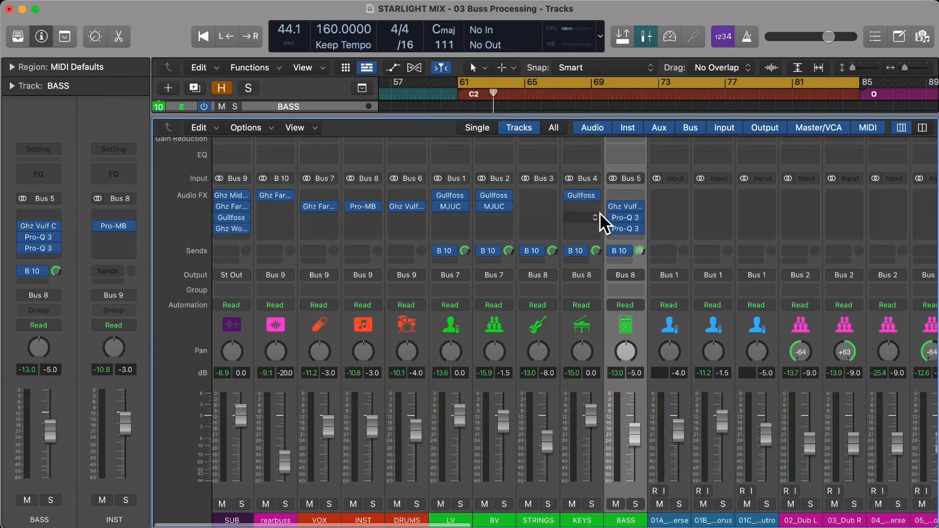
{"action": "scroll", "coordinate": [616, 213], "scroll_direction": "left", "scroll_amount": 2}
{"action": "scroll", "coordinate": [633, 213], "scroll_direction": "left", "scroll_amount": 2}
{"action": "left_click", "coordinate": [702, 217]}
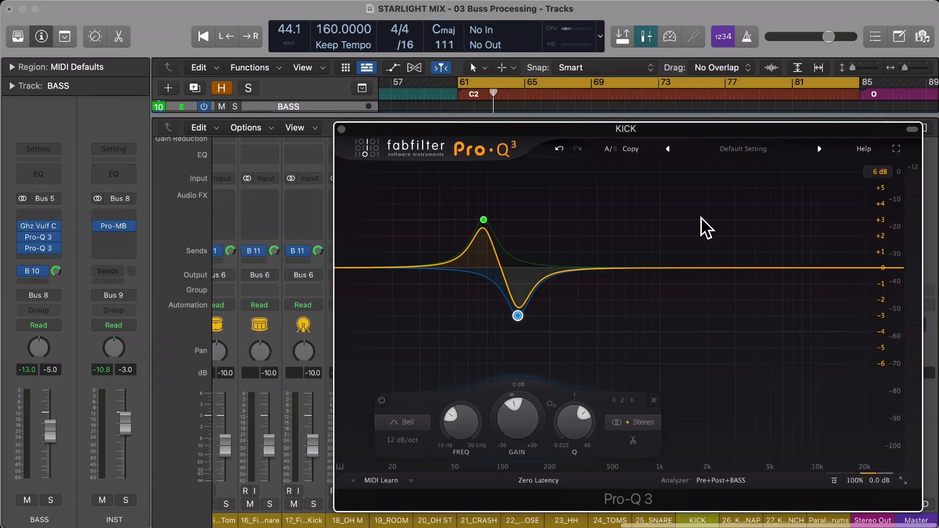
{"action": "key", "text": "super+w"}
{"action": "left_click", "coordinate": [697, 229]}
{"action": "key", "text": "super+w"}
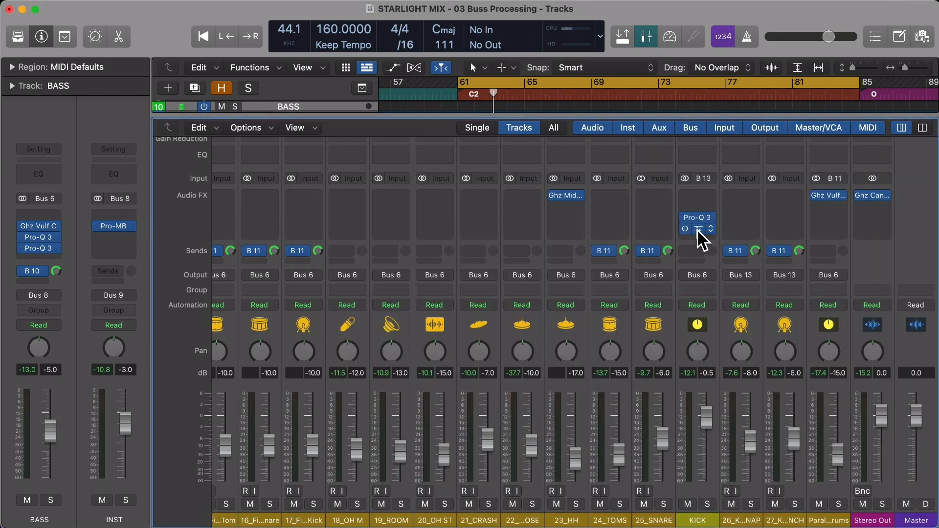
Step: Select the KICK and BASS channels together and bypass the second, inverted Pro-Q 3 on both
{"action": "left_click", "coordinate": [699, 324]}
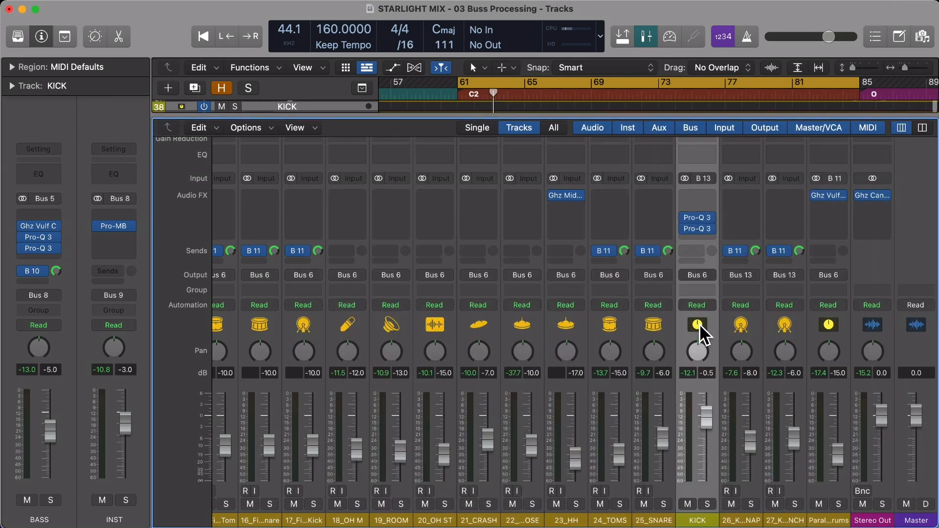
{"action": "left_click", "coordinate": [685, 229]}
{"action": "scroll", "coordinate": [591, 311], "scroll_direction": "left", "scroll_amount": 3}
{"action": "scroll", "coordinate": [445, 332], "scroll_direction": "left", "scroll_amount": 10}
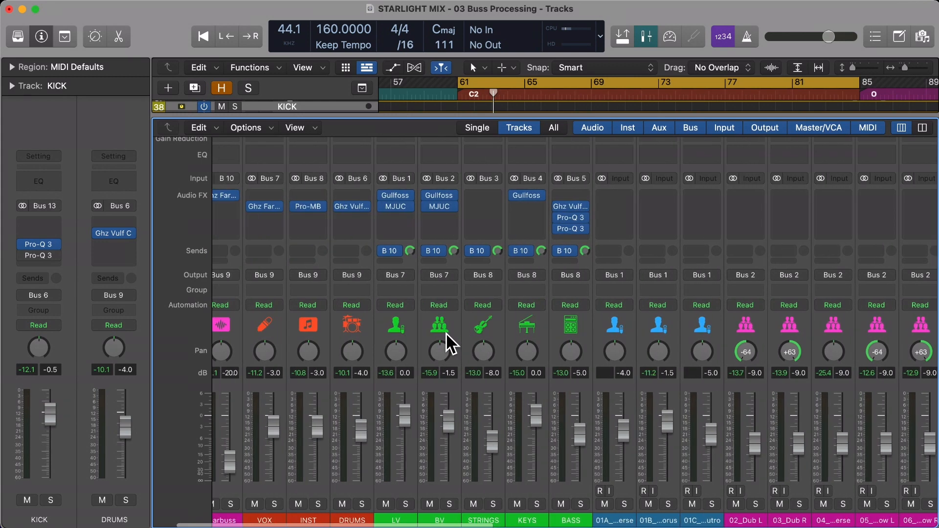
{"action": "left_click", "coordinate": [578, 323]}
{"action": "left_click", "coordinate": [555, 229]}
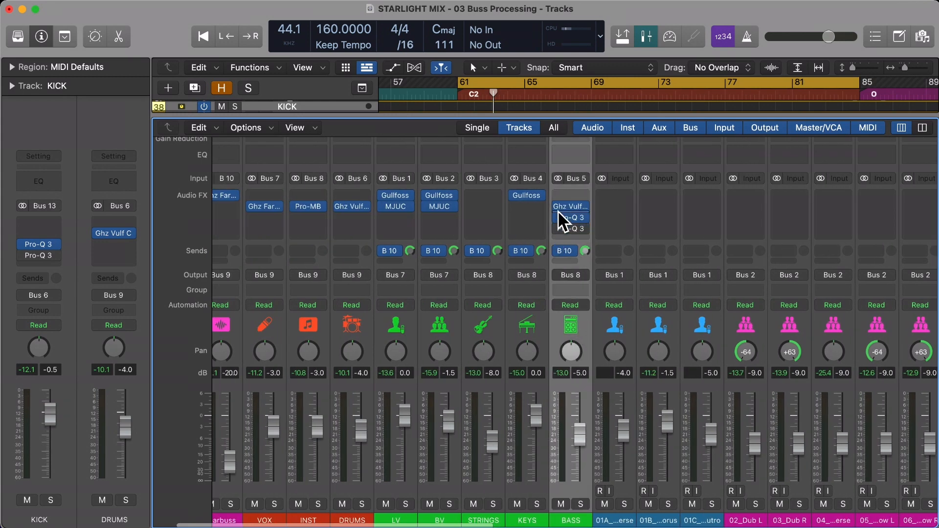
Step: Play the song and compare the original and inverted Pro-Q 3 curves by toggling their bypass states on the selected channels
{"action": "key", "text": "space"}
{"action": "mouse_move", "coordinate": [560, 225]}
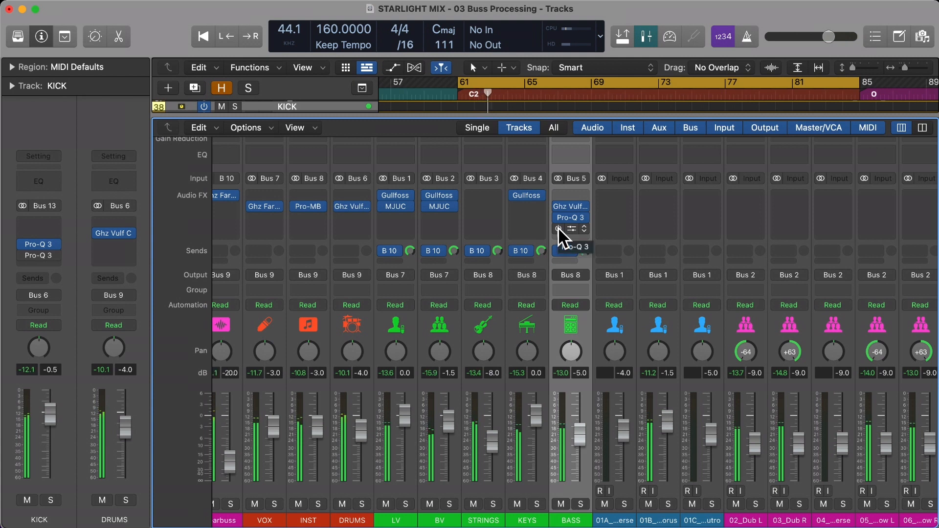
{"action": "left_click", "coordinate": [559, 228]}
{"action": "left_click", "coordinate": [558, 216]}
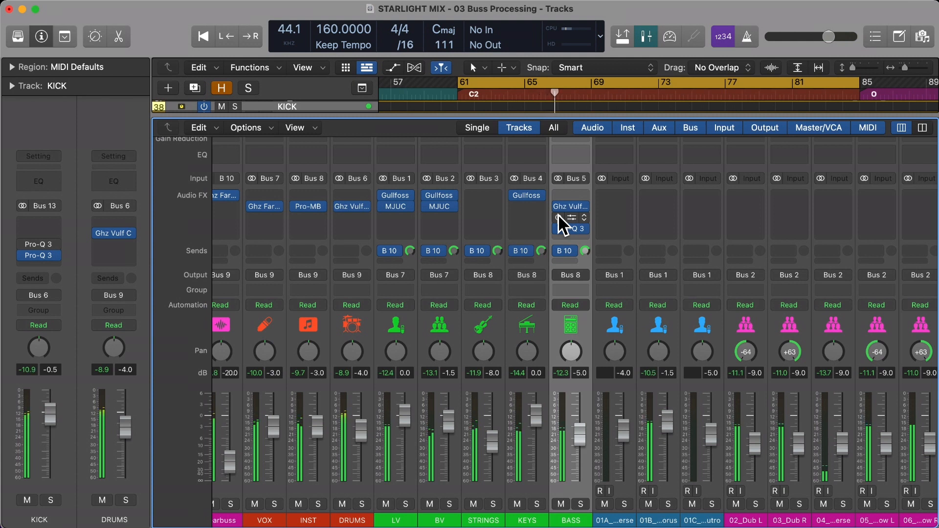
{"action": "left_click", "coordinate": [558, 216]}
{"action": "left_click", "coordinate": [559, 227]}
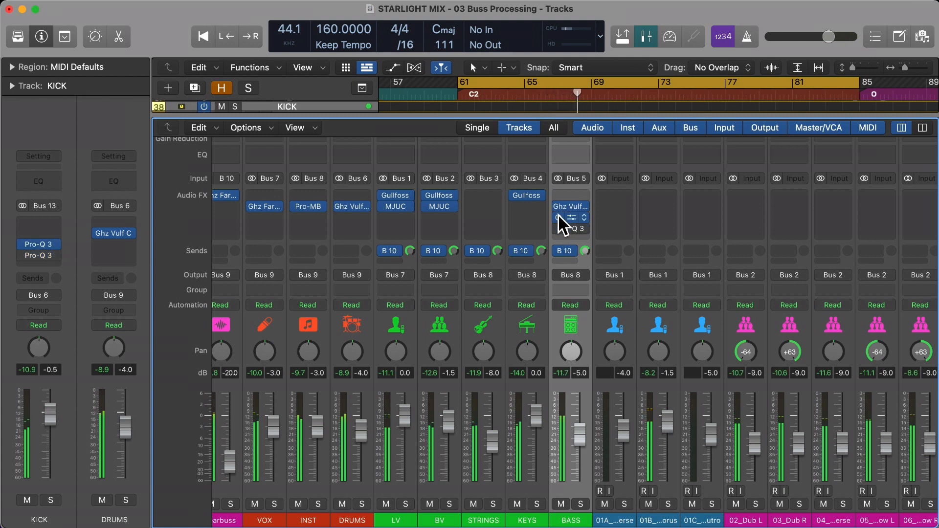
{"action": "left_click", "coordinate": [558, 217]}
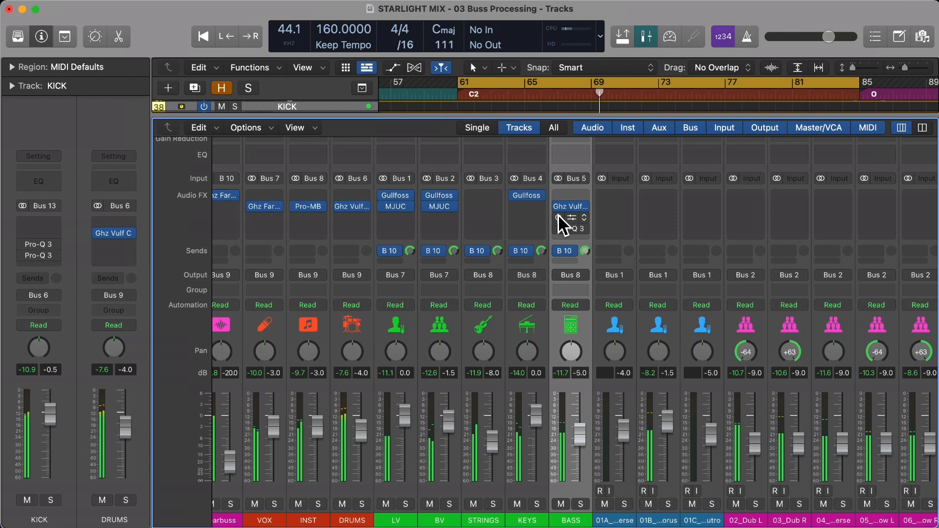
{"action": "left_click", "coordinate": [559, 216]}
Step: Remove the second, inverted Pro-Q 3 from both the BASS and KICK channels
{"action": "left_click", "coordinate": [584, 228]}
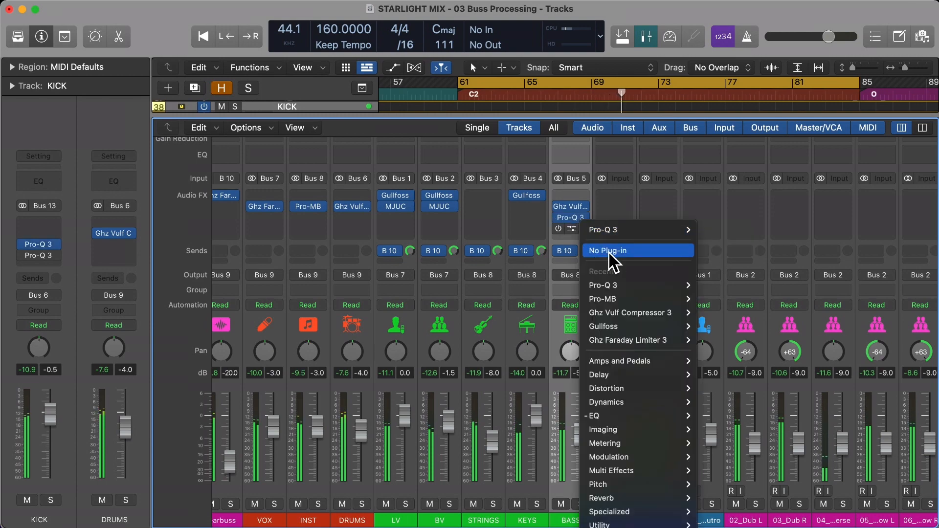
{"action": "left_click", "coordinate": [643, 250]}
{"action": "scroll", "coordinate": [644, 249], "scroll_direction": "right", "scroll_amount": 15}
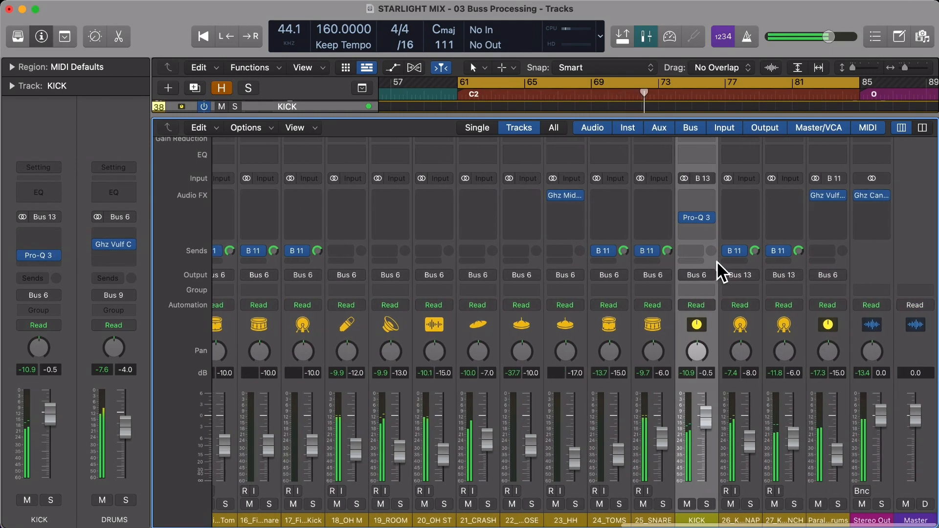
{"action": "scroll", "coordinate": [717, 261], "scroll_direction": "left", "scroll_amount": 15}
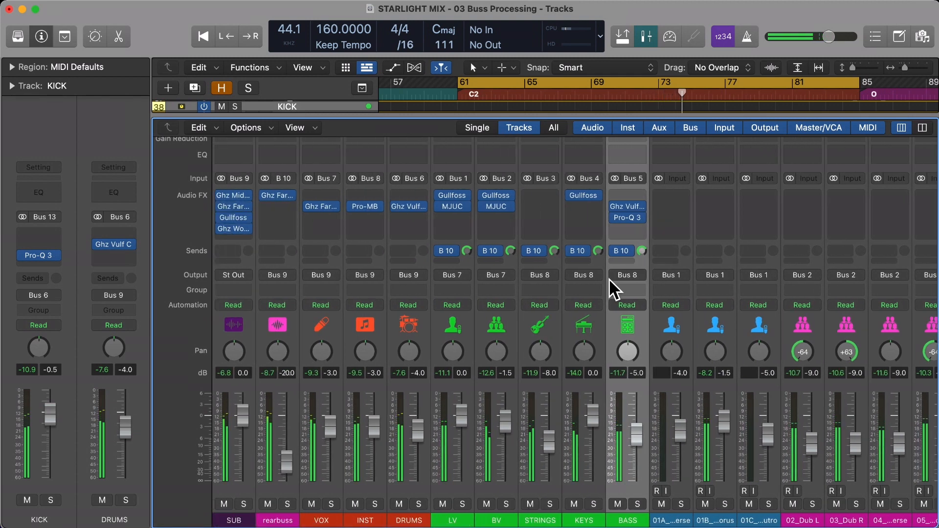
Step: Copy the BASS channel's Pro-Q 3 to the KEYS channel and open the copy
{"action": "left_click", "coordinate": [581, 324]}
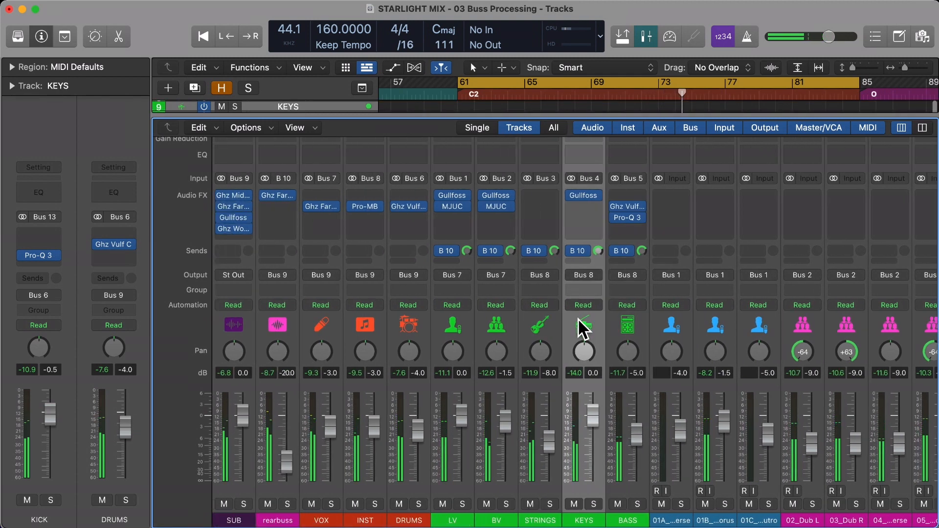
{"action": "left_click_drag", "start_coordinate": [633, 211], "coordinate": [586, 215]}
{"action": "left_click", "coordinate": [586, 215]}
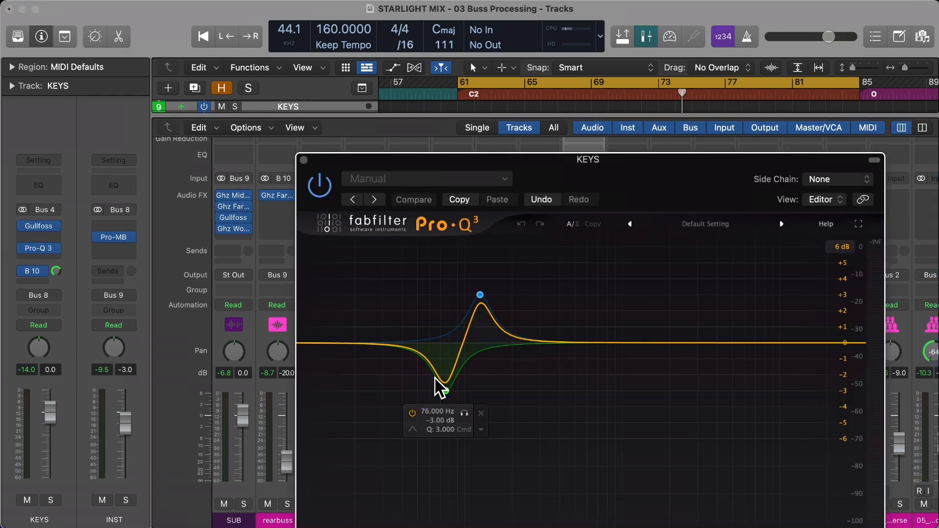
Step: With playback running, delete the 76 Hz band in the KEYS EQ and set the 125 Hz band's gain to -3 dB
{"action": "left_click", "coordinate": [445, 390]}
{"action": "key", "text": "space"}
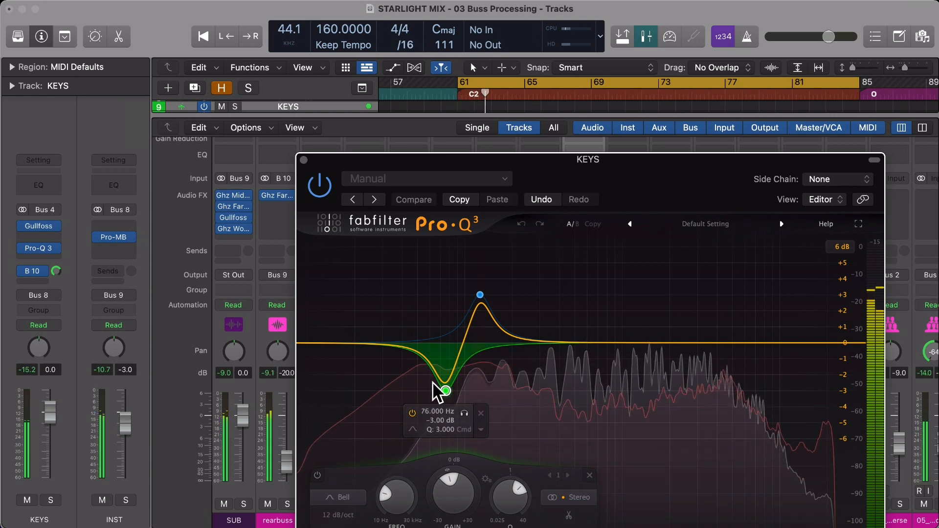
{"action": "left_click", "coordinate": [480, 413]}
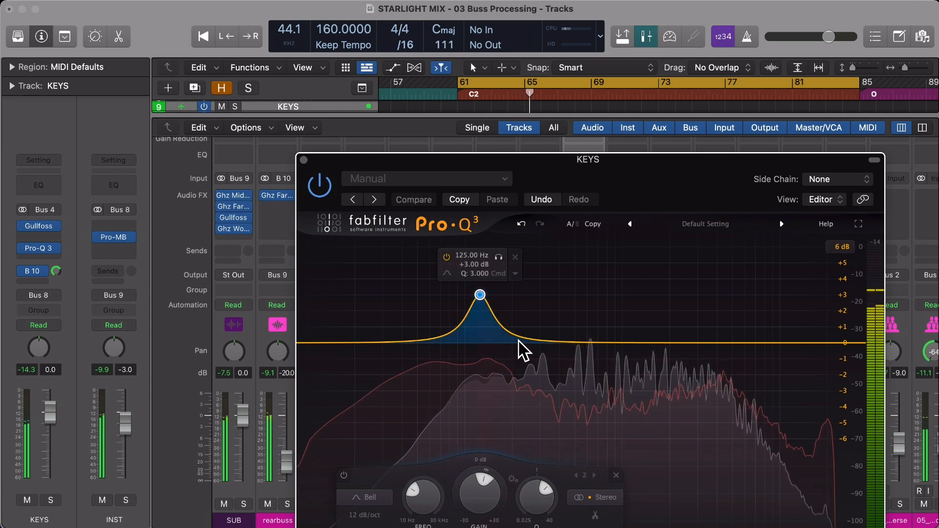
{"action": "double_click", "coordinate": [472, 264]}
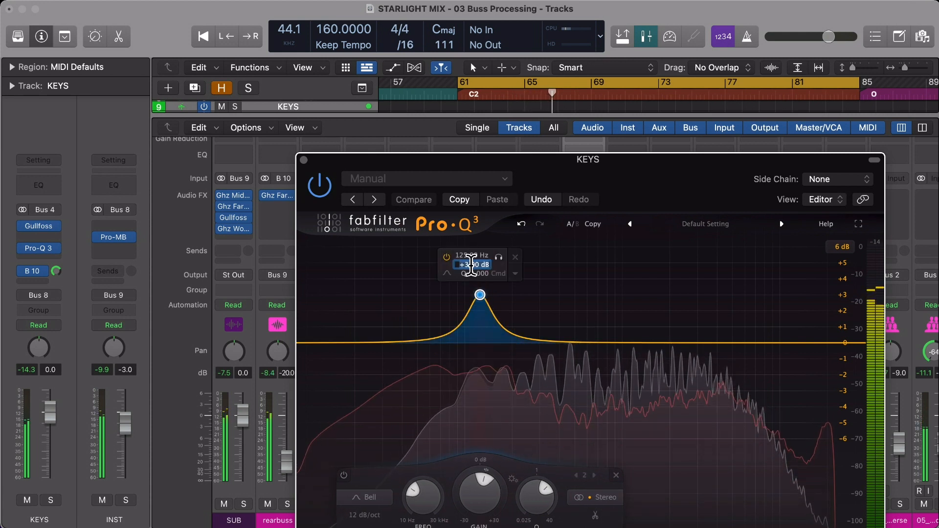
{"action": "type", "text": "-3"}
{"action": "key", "text": "Return"}
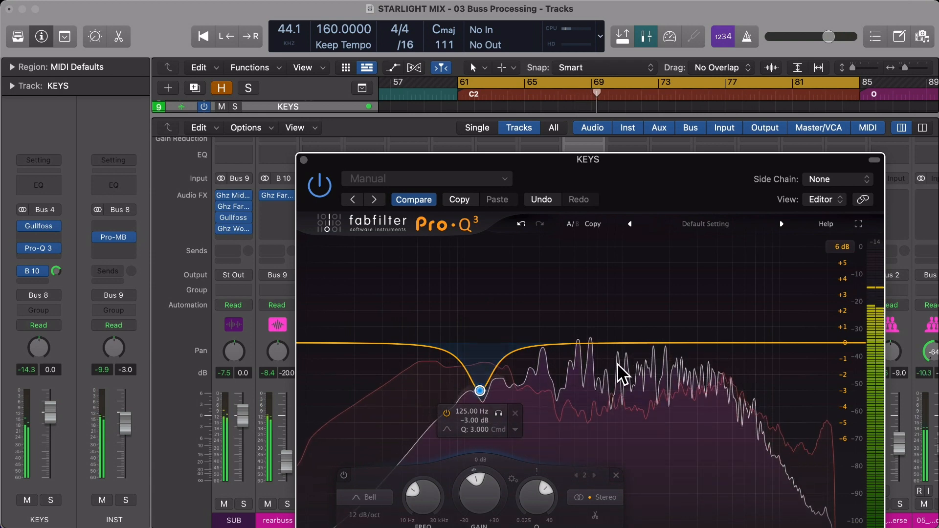
Step: Add a bell band to the KEYS EQ at 1000 Hz with +3 dB gain and a Q of 3, and close the plug-in
{"action": "left_click_drag", "start_coordinate": [541, 343], "coordinate": [651, 275]}
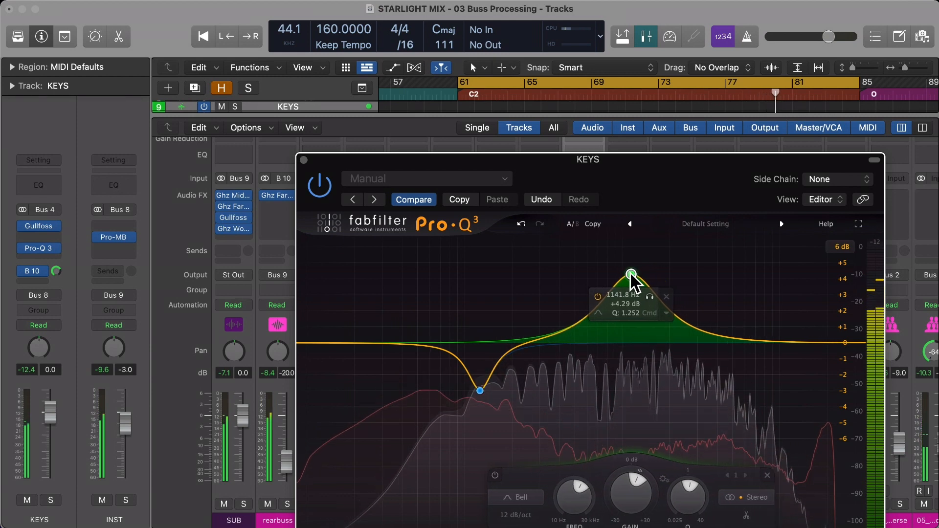
{"action": "mouse_move", "coordinate": [627, 274]}
{"action": "left_mouse_down"}
{"action": "mouse_move", "coordinate": [715, 274]}
{"action": "mouse_move", "coordinate": [585, 275]}
{"action": "mouse_move", "coordinate": [621, 277]}
{"action": "left_mouse_up"}
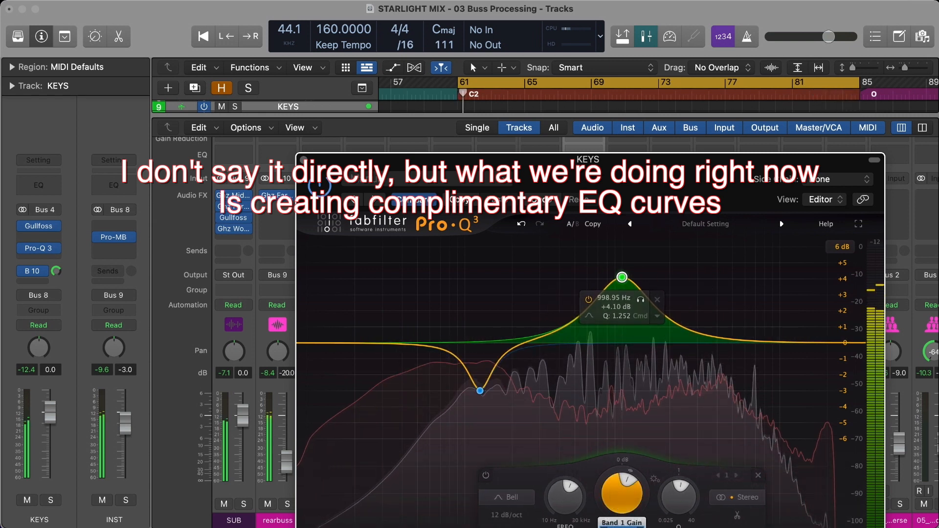
{"action": "type", "text": "3"}
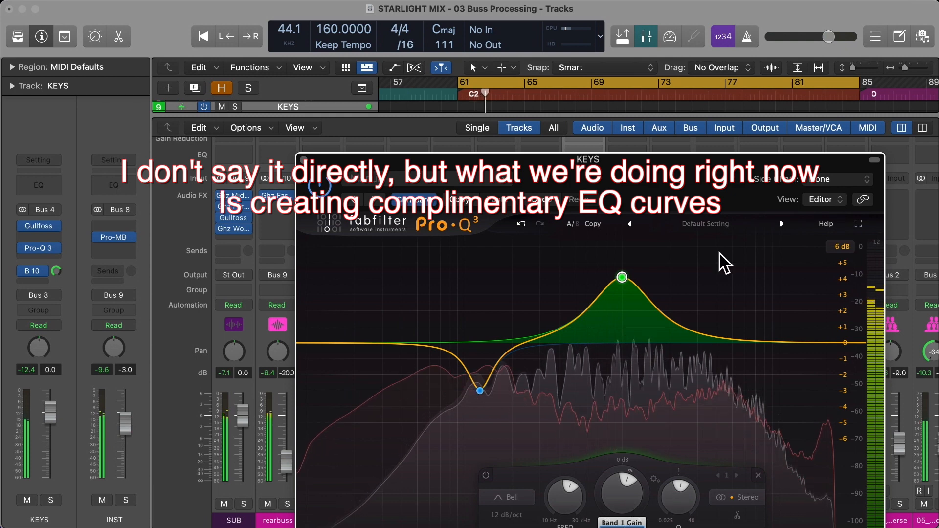
{"action": "left_click_drag", "start_coordinate": [708, 205], "coordinate": [672, 125]}
{"action": "double_click", "coordinate": [648, 429]}
{"action": "type", "text": "3"}
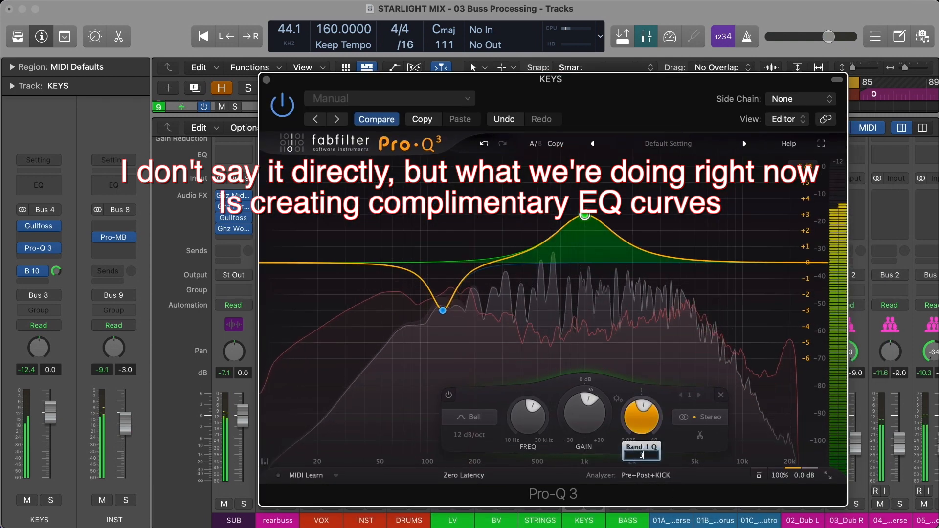
{"action": "key", "text": "Return"}
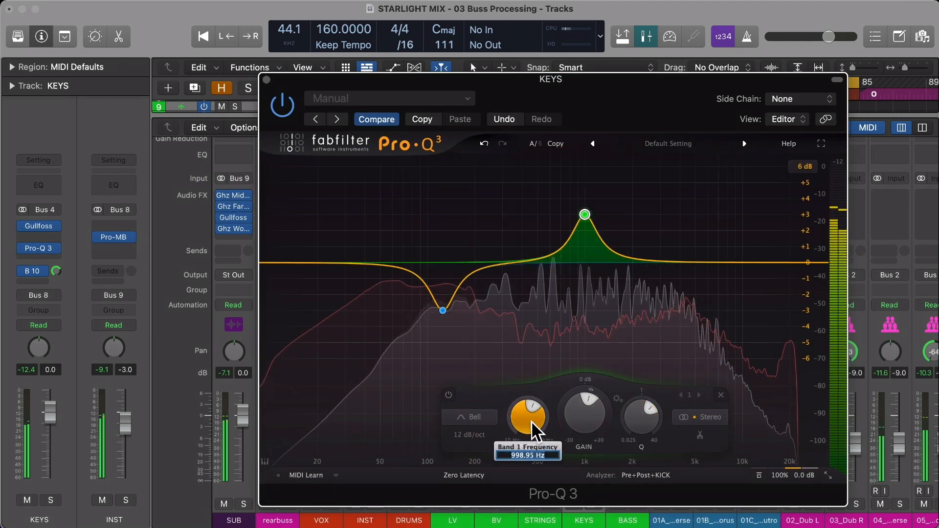
{"action": "double_click", "coordinate": [528, 417]}
{"action": "type", "text": "1000"}
{"action": "key", "text": "Return"}
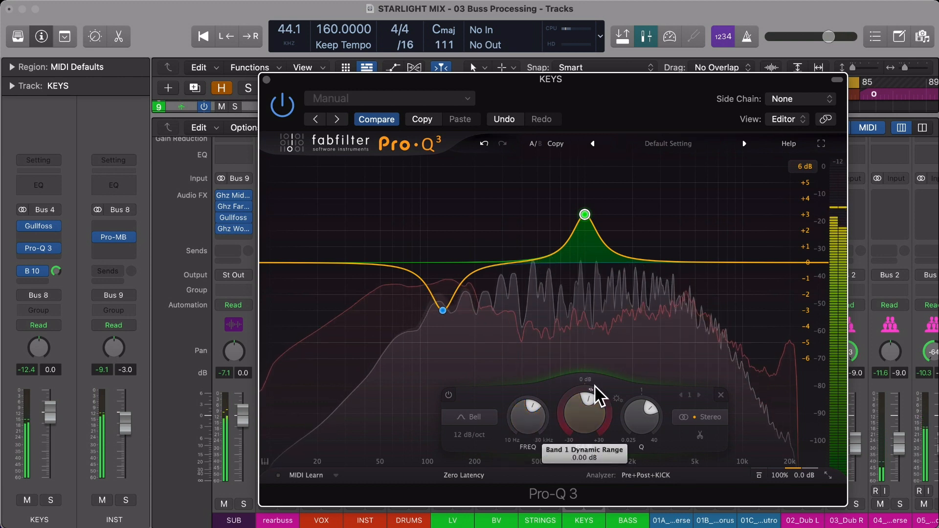
{"action": "mouse_move", "coordinate": [589, 215]}
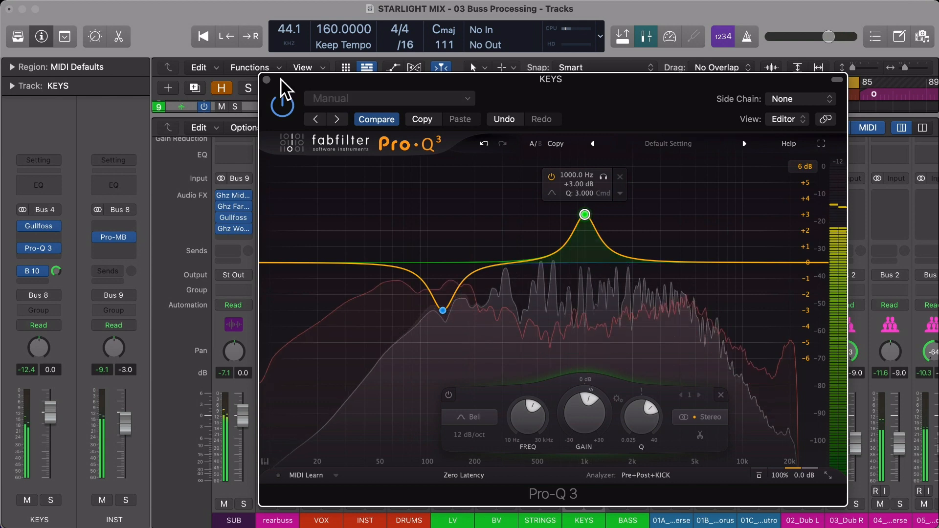
{"action": "left_click", "coordinate": [266, 80]}
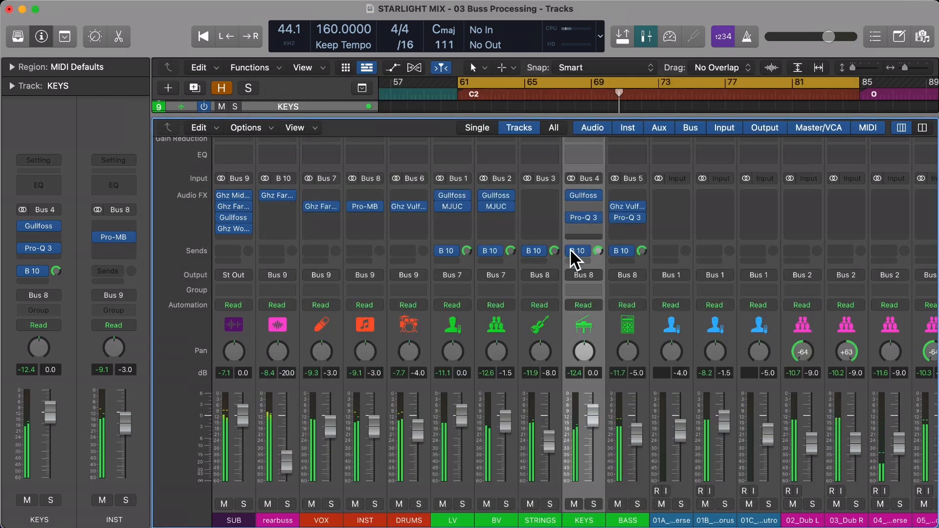
Step: Copy the KEYS channel's Pro-Q 3 to the STRINGS channel and delete the 125 Hz band in the copy
{"action": "left_click", "coordinate": [546, 318]}
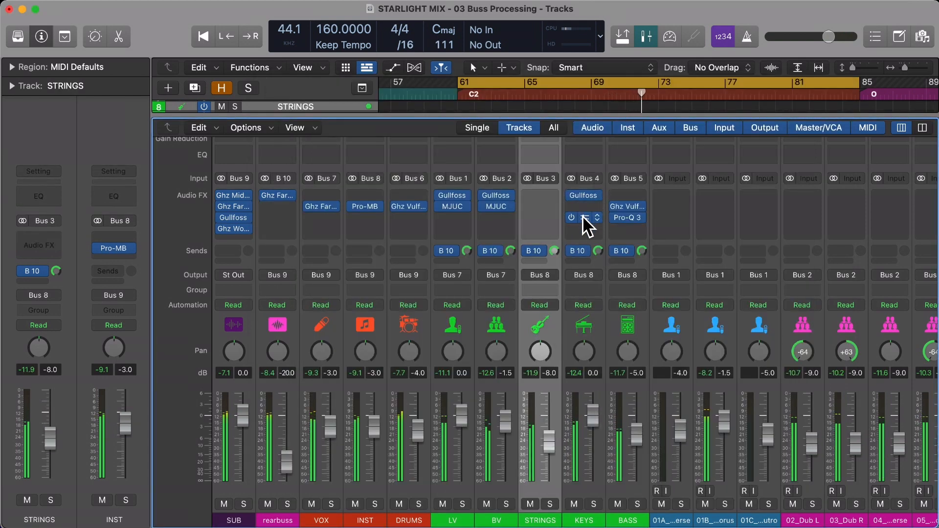
{"action": "left_click_drag", "start_coordinate": [583, 217], "coordinate": [538, 219]}
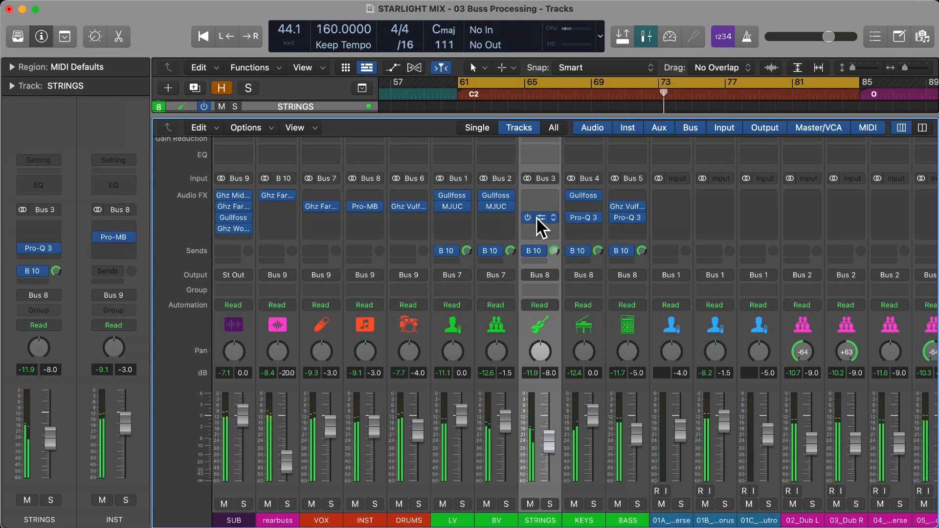
{"action": "left_click", "coordinate": [542, 221]}
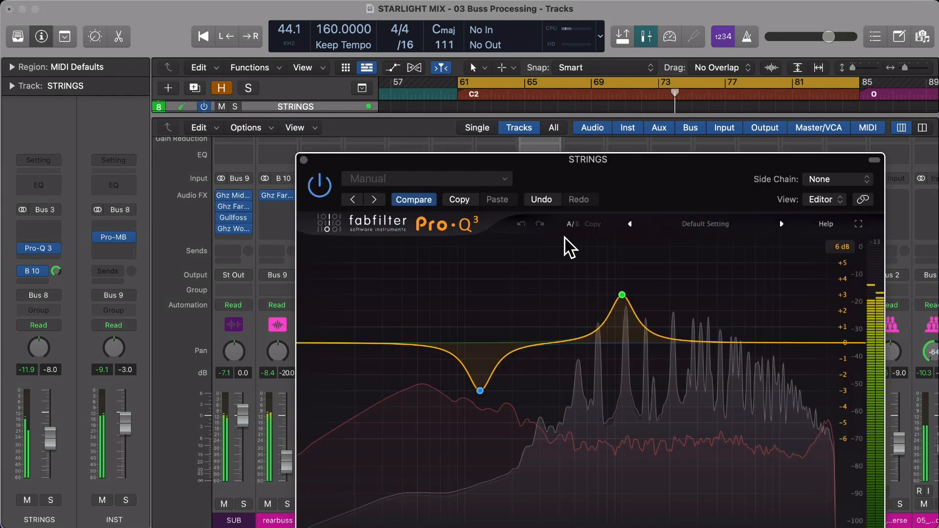
{"action": "left_click", "coordinate": [481, 390]}
{"action": "left_click", "coordinate": [615, 473]}
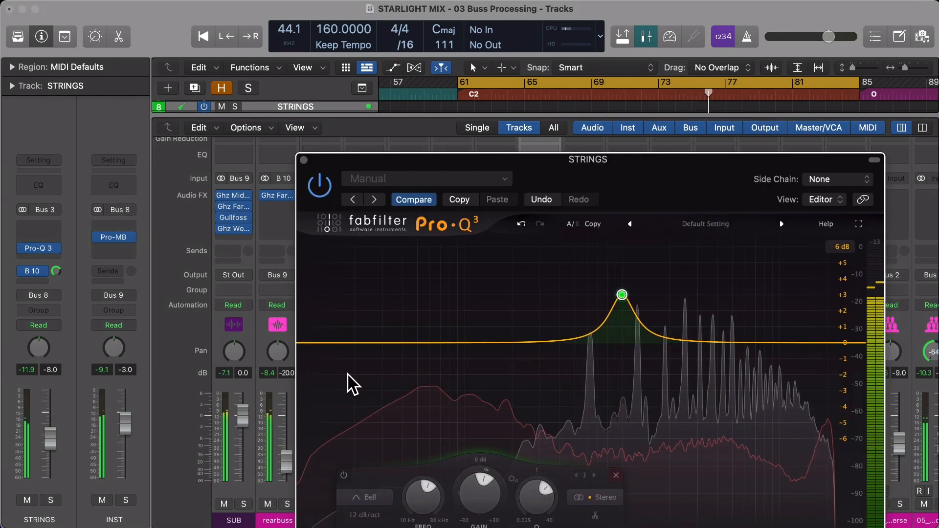
Step: Add a low cut at about 203 Hz to the STRINGS EQ and set the 1000 Hz band's gain to -3 dB
{"action": "double_click", "coordinate": [317, 374]}
{"action": "left_click_drag", "start_coordinate": [317, 374], "coordinate": [519, 361]}
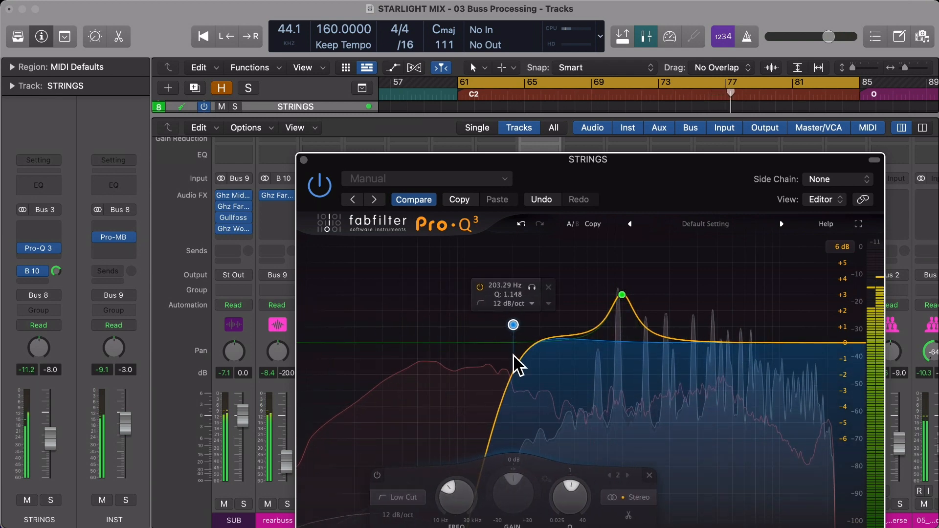
{"action": "left_click", "coordinate": [621, 296]}
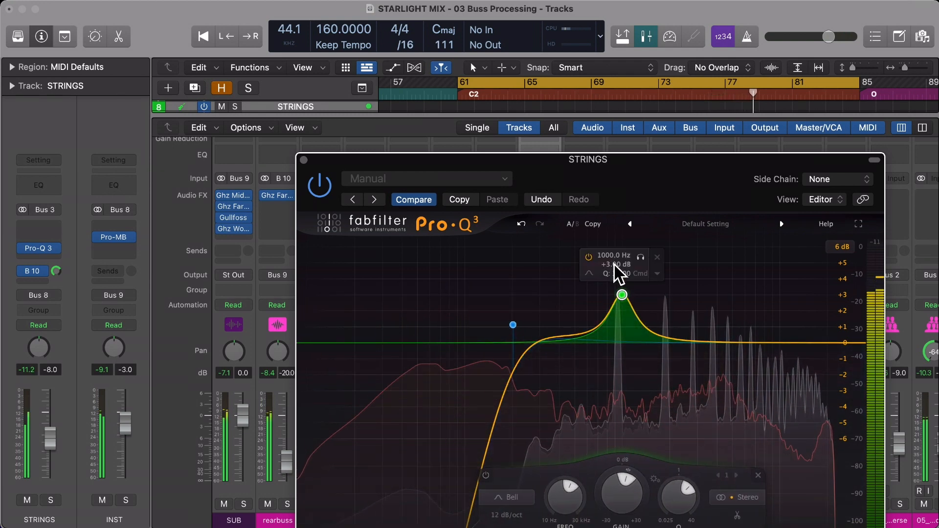
{"action": "left_click_drag", "start_coordinate": [622, 295], "coordinate": [621, 391]}
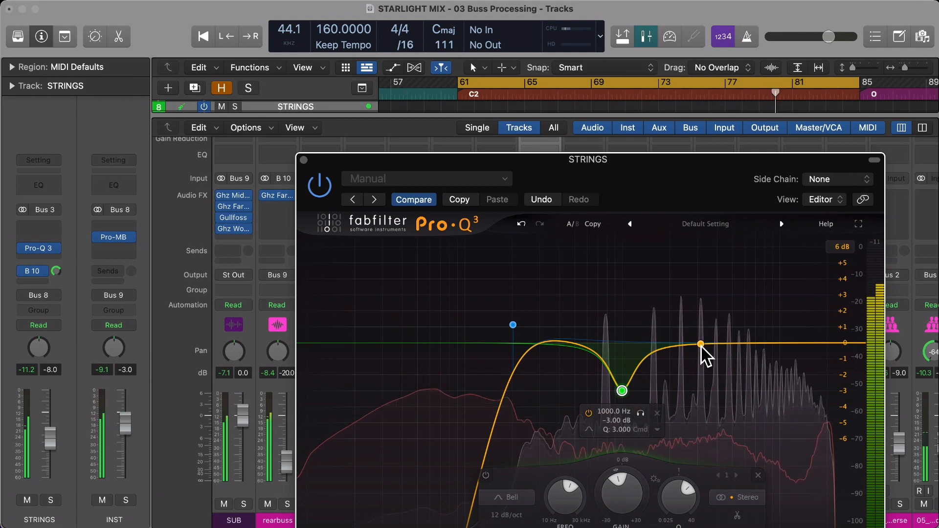
Step: Add a bell band to the STRINGS EQ at 6250 Hz with +3 dB gain and a Q of 3
{"action": "left_click_drag", "start_coordinate": [701, 344], "coordinate": [747, 290]}
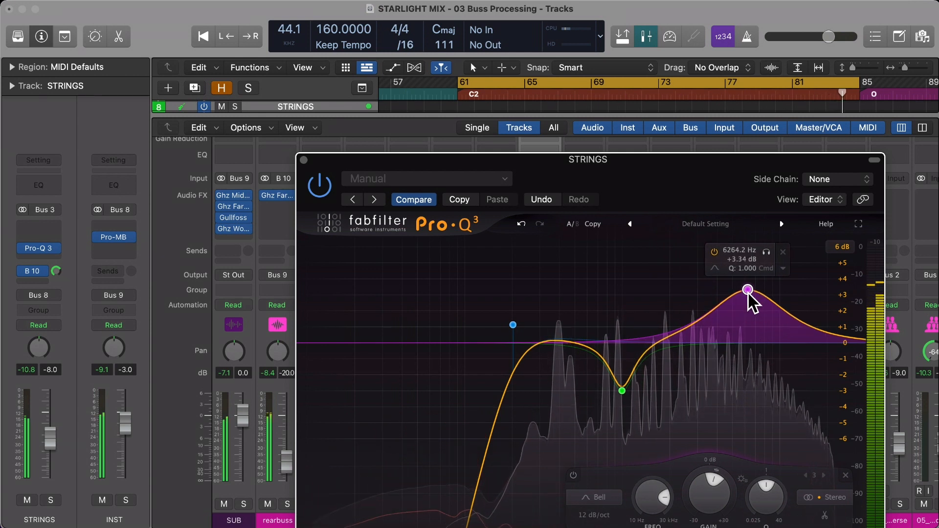
{"action": "double_click", "coordinate": [731, 250]}
{"action": "type", "text": "6"}
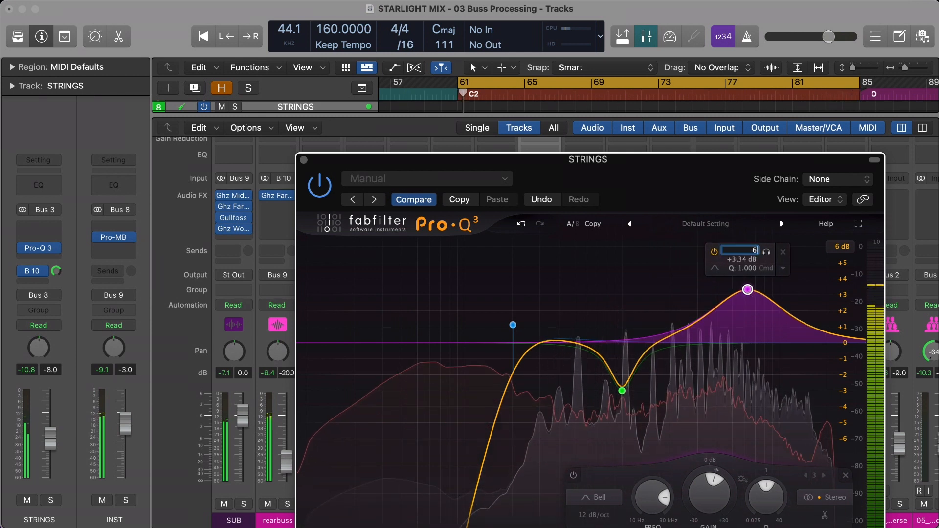
{"action": "type", "text": "250"}
{"action": "key", "text": "Return"}
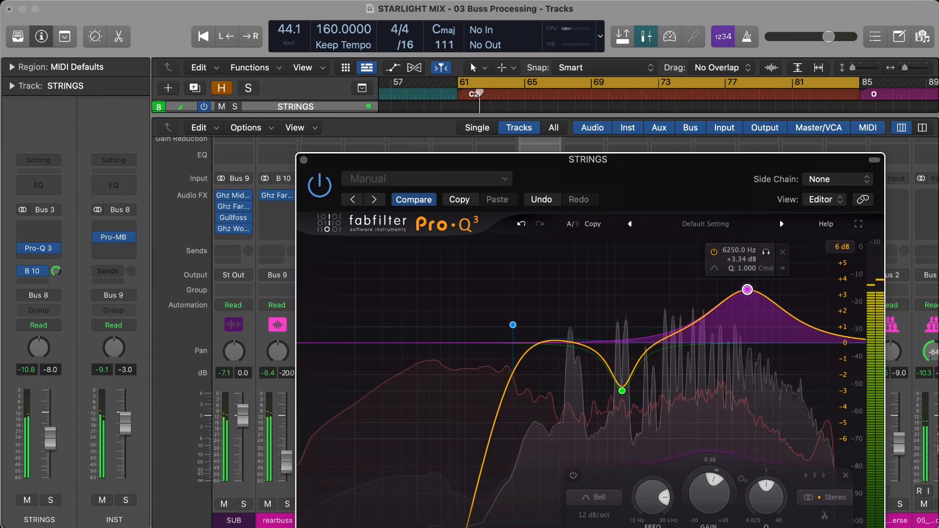
{"action": "double_click", "coordinate": [746, 260]}
{"action": "type", "text": "3"}
{"action": "key", "text": "Return"}
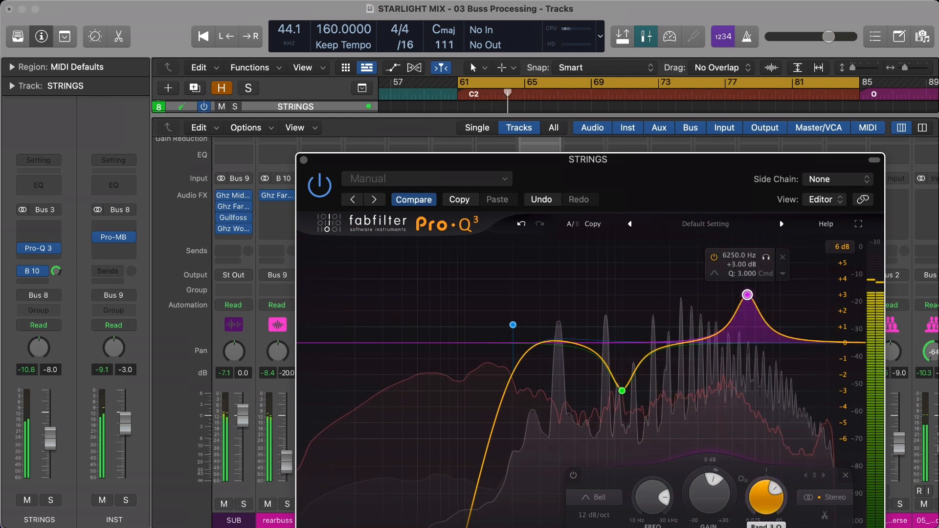
{"action": "left_click_drag", "start_coordinate": [719, 196], "coordinate": [418, 86]}
{"action": "key", "text": "super+w"}
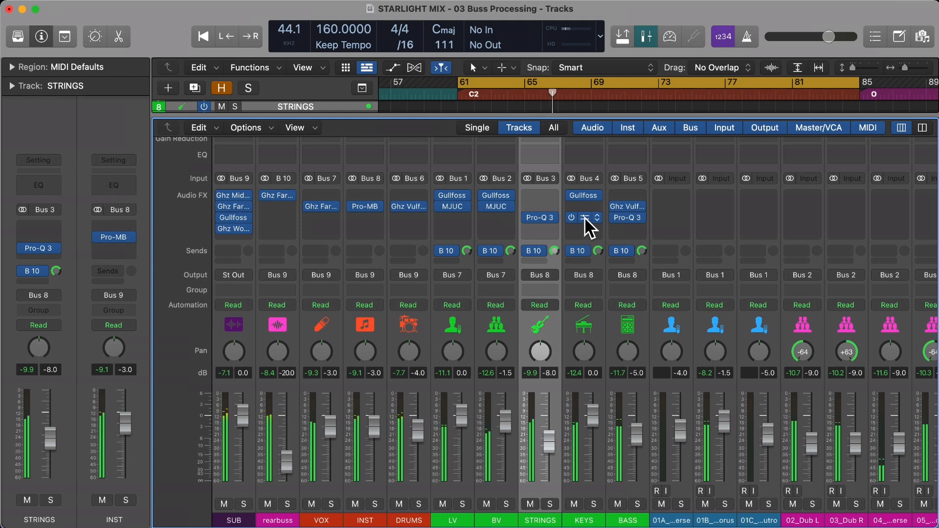
Step: Add a bell band to the KEYS channel's Pro-Q 3 at 6250 Hz with -3 dB gain
{"action": "left_click", "coordinate": [585, 217]}
{"action": "left_click_drag", "start_coordinate": [717, 266], "coordinate": [718, 294]}
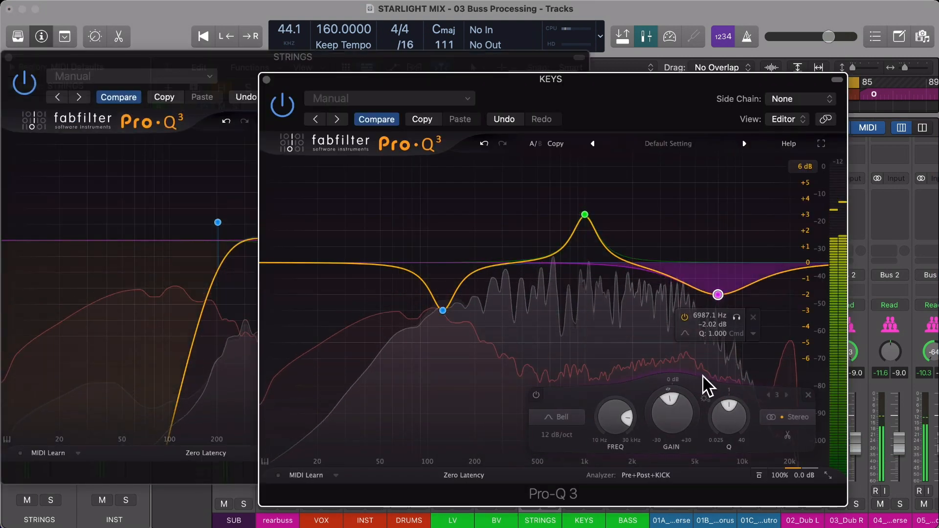
{"action": "double_click", "coordinate": [710, 315]}
{"action": "type", "text": "625"}
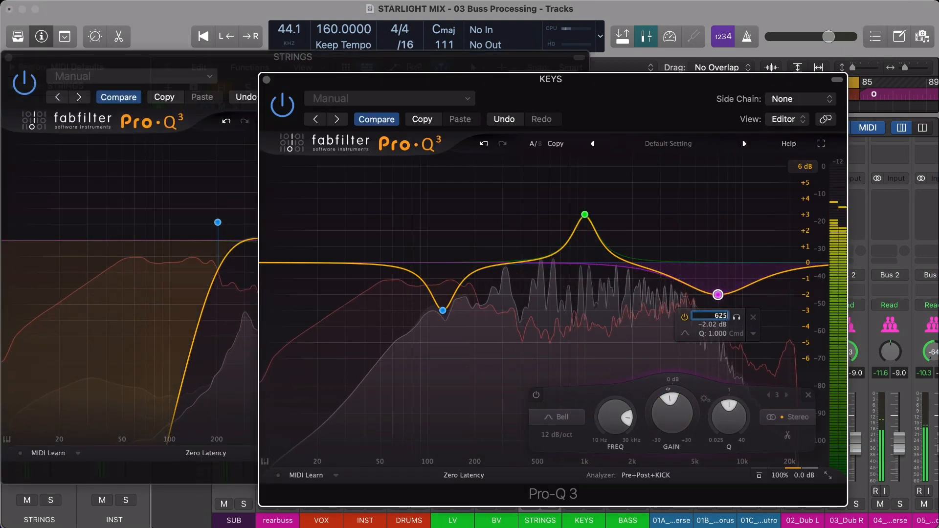
{"action": "type", "text": "0"}
{"action": "key", "text": "Return"}
{"action": "left_click_drag", "start_coordinate": [672, 421], "coordinate": [672, 426]}
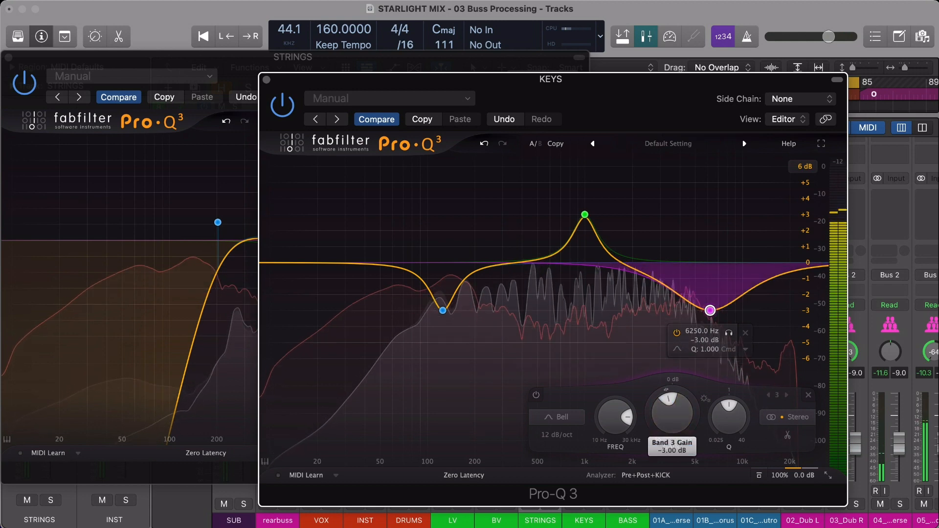
{"action": "double_click", "coordinate": [616, 417]}
{"action": "type", "text": "3"}
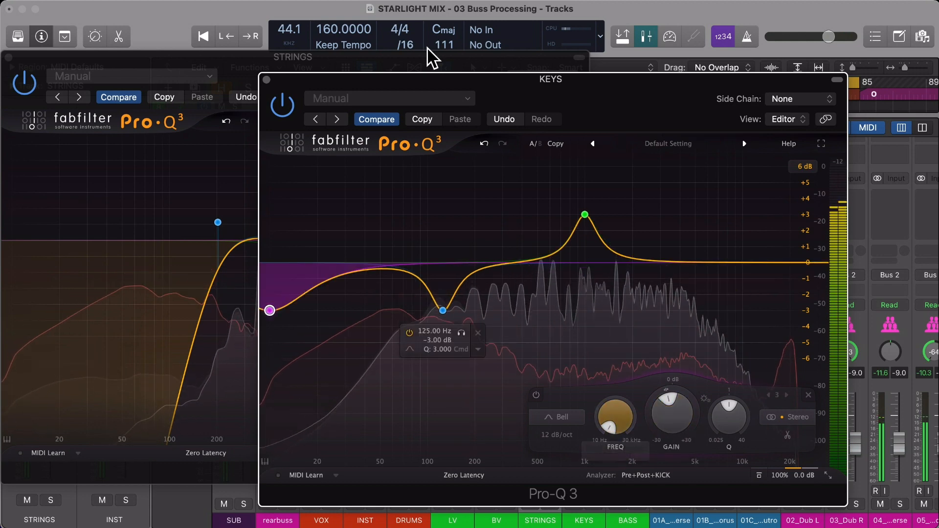
{"action": "left_click", "coordinate": [485, 143]}
Step: Set the Q of the KEYS EQ's 6250 Hz band to 3 and close the KEYS and STRINGS plug-in windows
{"action": "left_click_drag", "start_coordinate": [729, 435], "coordinate": [729, 413]}
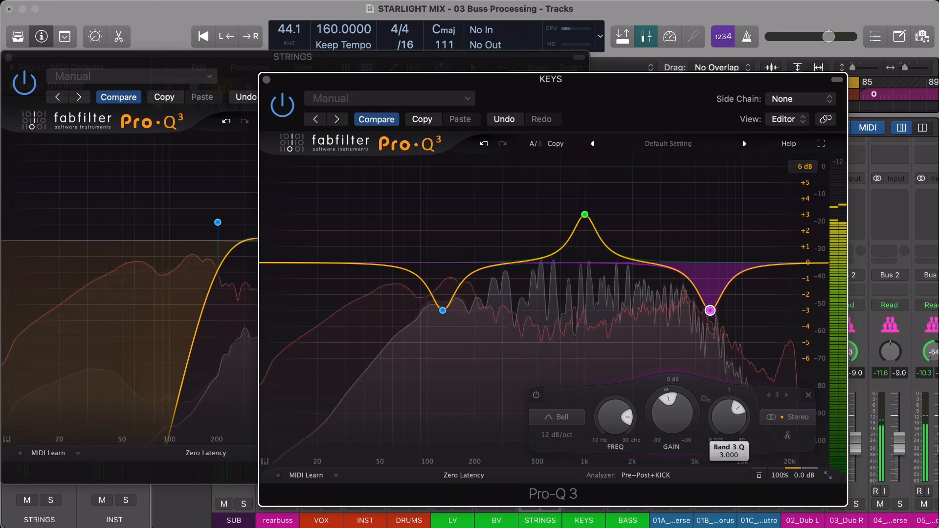
{"action": "left_click", "coordinate": [266, 80]}
{"action": "left_click", "coordinate": [6, 56]}
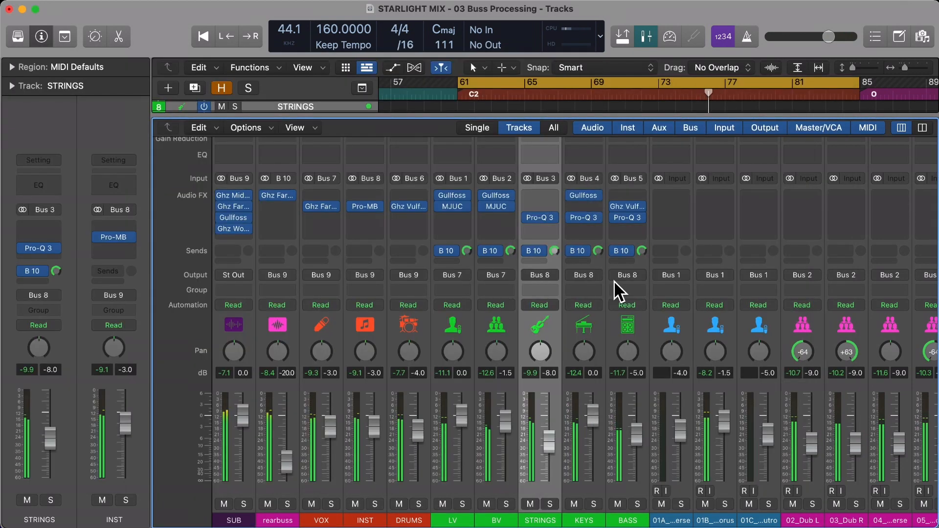
Step: Compare the playing mix with and without Pro-Q 3 by toggling it together on the KICK, STRINGS, KEYS and BASS channels
{"action": "scroll", "coordinate": [623, 321], "scroll_direction": "right", "scroll_amount": 10}
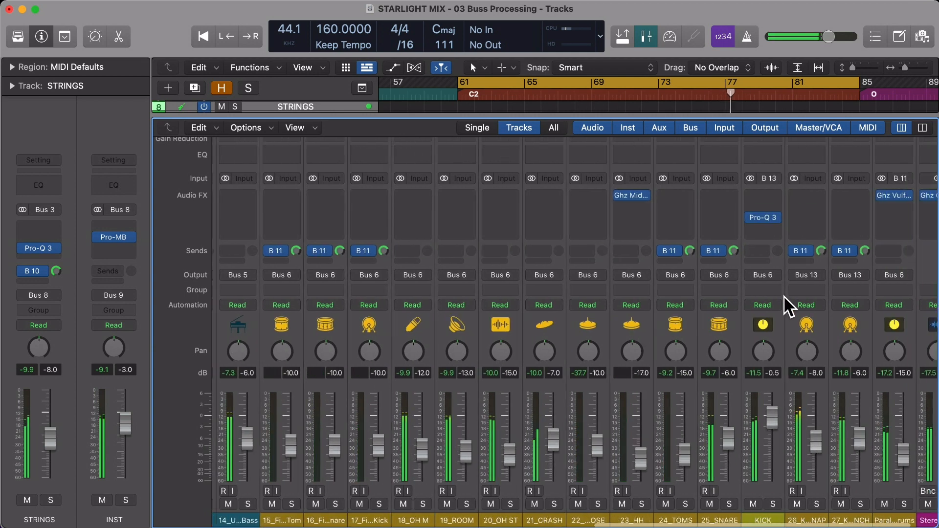
{"action": "left_click", "coordinate": [766, 322]}
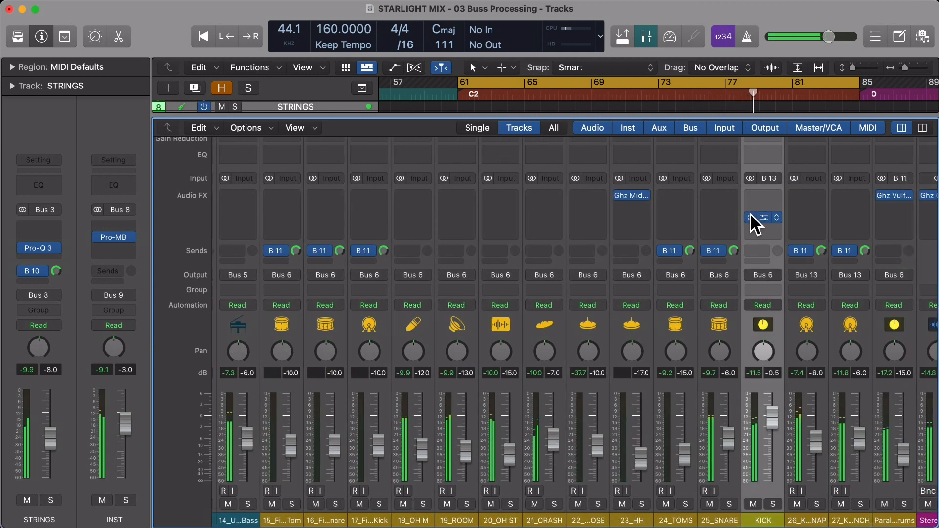
{"action": "scroll", "coordinate": [649, 303], "scroll_direction": "left", "scroll_amount": 10}
{"action": "scroll", "coordinate": [599, 253], "scroll_direction": "left", "scroll_amount": 12}
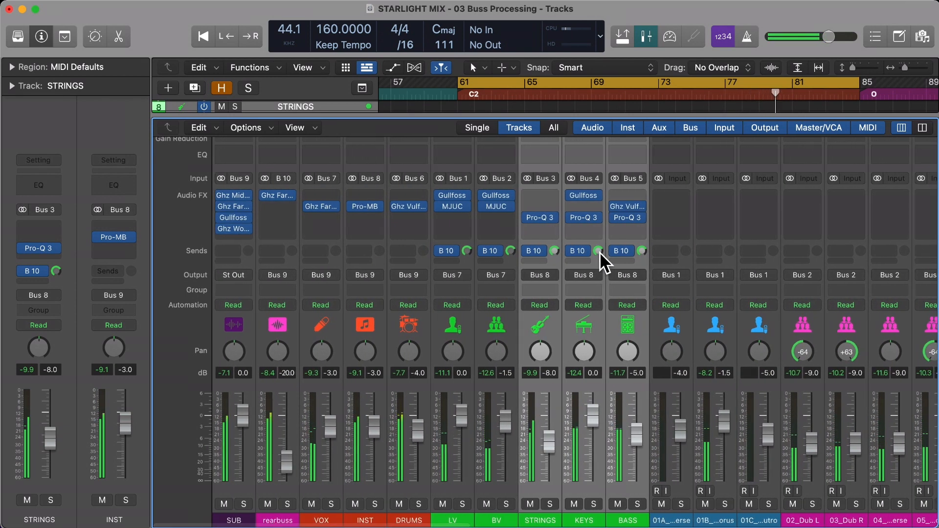
{"action": "left_click", "coordinate": [615, 218]}
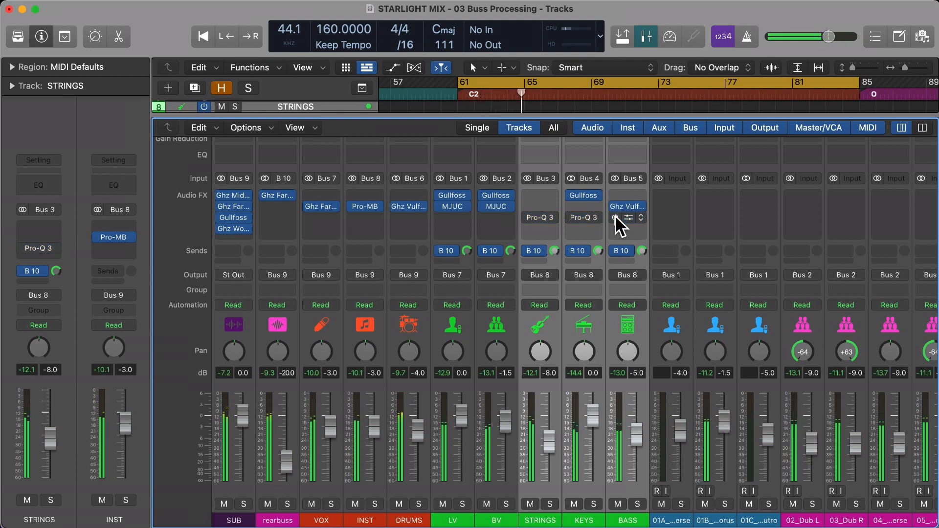
{"action": "left_click", "coordinate": [615, 218]}
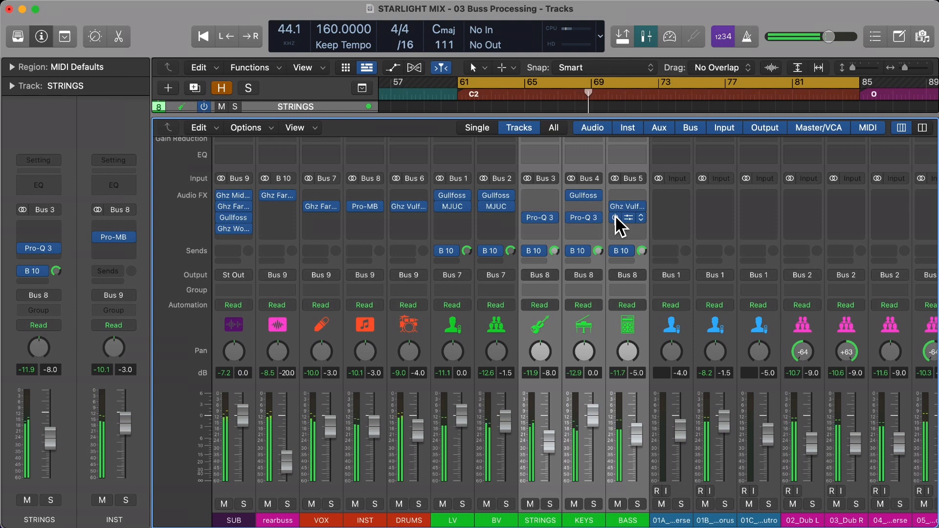
{"action": "left_click", "coordinate": [615, 217]}
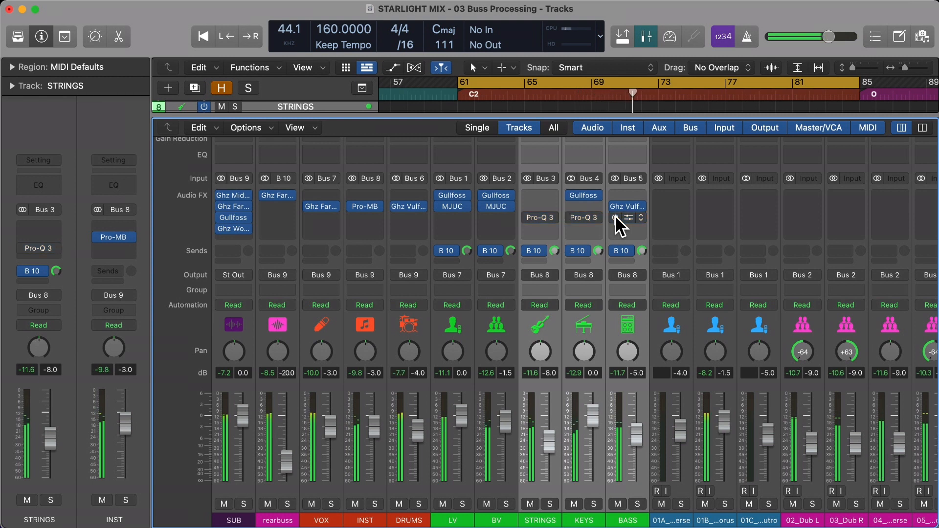
{"action": "left_click", "coordinate": [615, 217]}
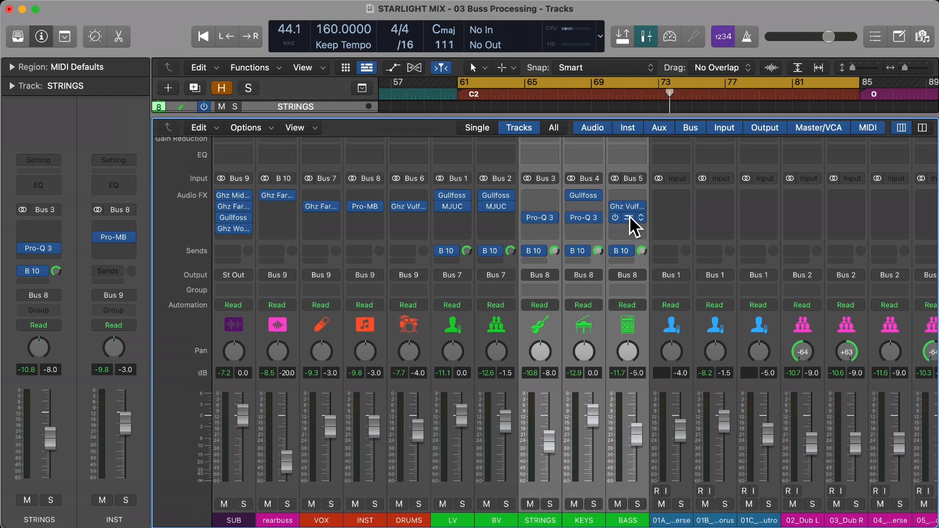
Step: Review the KICK, BASS, KEYS and STRINGS channels that carry Pro-Q 3 in the mixer
{"action": "scroll", "coordinate": [643, 234], "scroll_direction": "right", "scroll_amount": 10}
{"action": "scroll", "coordinate": [858, 227], "scroll_direction": "right", "scroll_amount": 5}
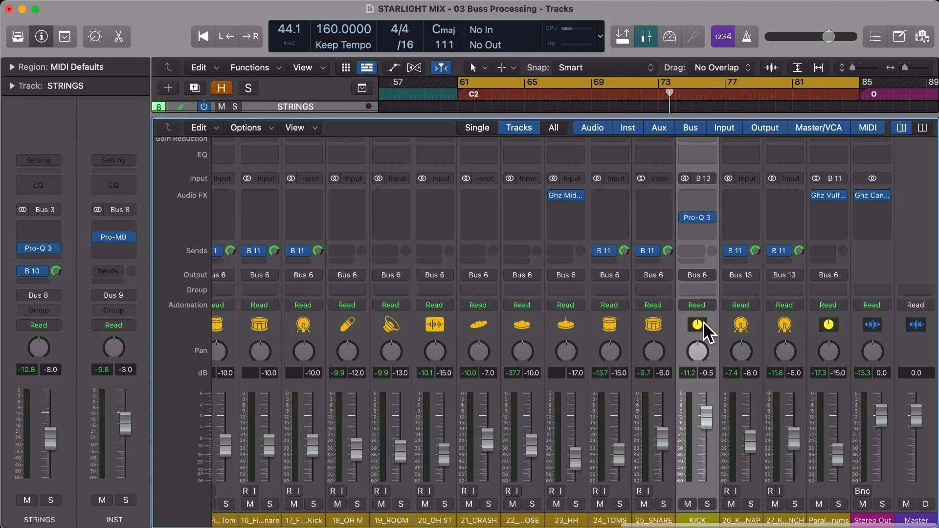
{"action": "scroll", "coordinate": [703, 322], "scroll_direction": "left", "scroll_amount": 15}
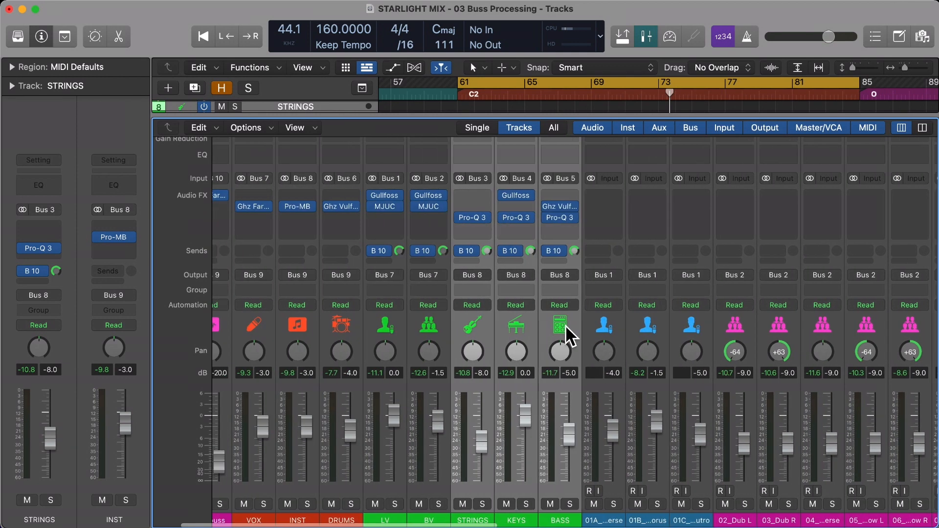
{"action": "left_click", "coordinate": [514, 324]}
{"action": "left_click", "coordinate": [481, 320]}
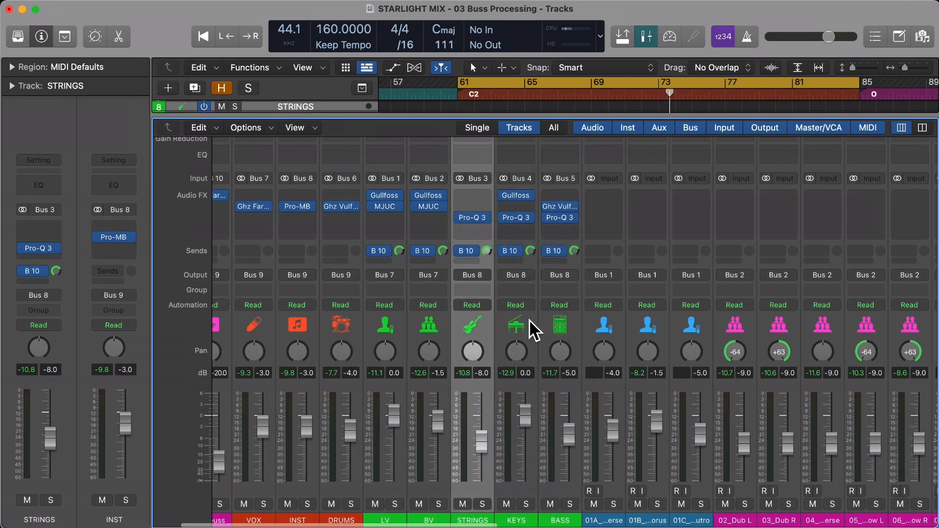
{"action": "left_click", "coordinate": [529, 320]}
{"action": "left_click", "coordinate": [565, 325]}
{"action": "left_click", "coordinate": [472, 328]}
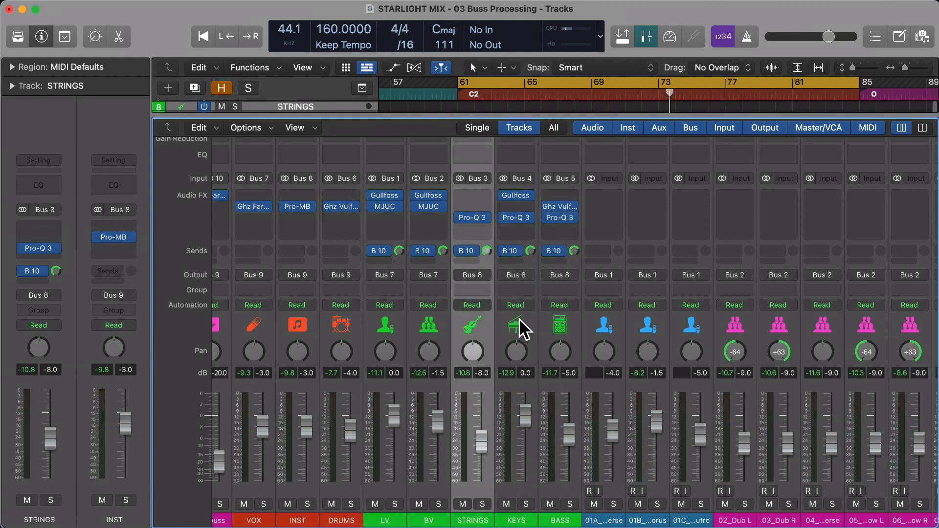
{"action": "scroll", "coordinate": [519, 327], "scroll_direction": "right", "scroll_amount": 10}
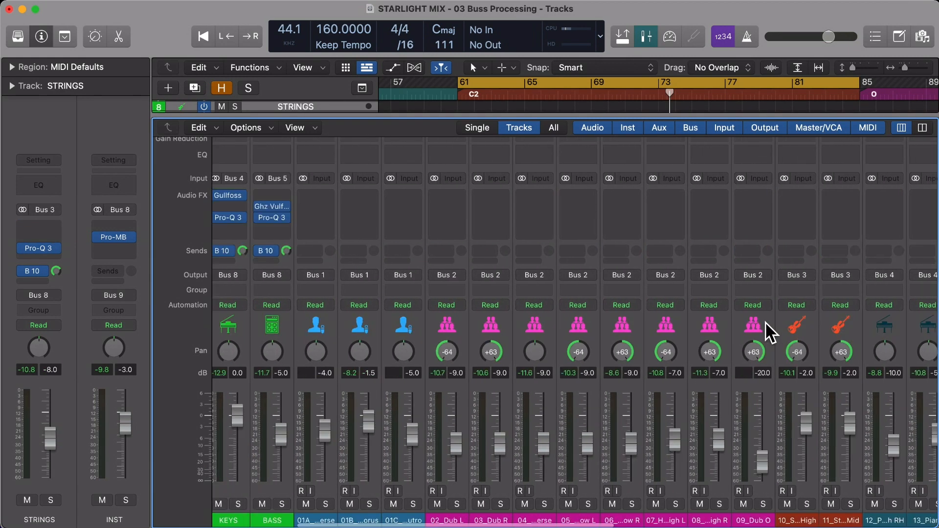
{"action": "scroll", "coordinate": [766, 322], "scroll_direction": "left", "scroll_amount": 10}
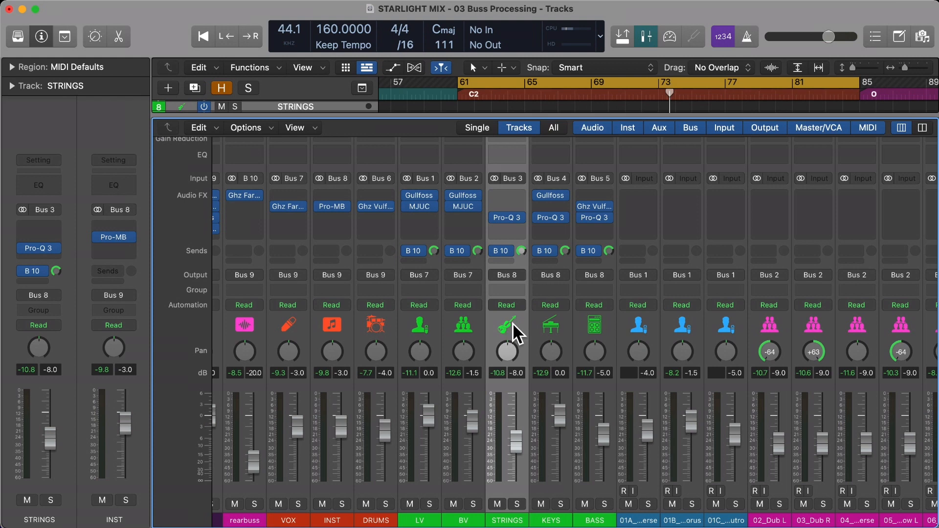
Step: Hide the mixer and enlarge the track rows until the strings and piano waveforms are readable
{"action": "key", "text": "x"}
{"action": "key", "text": "z"}
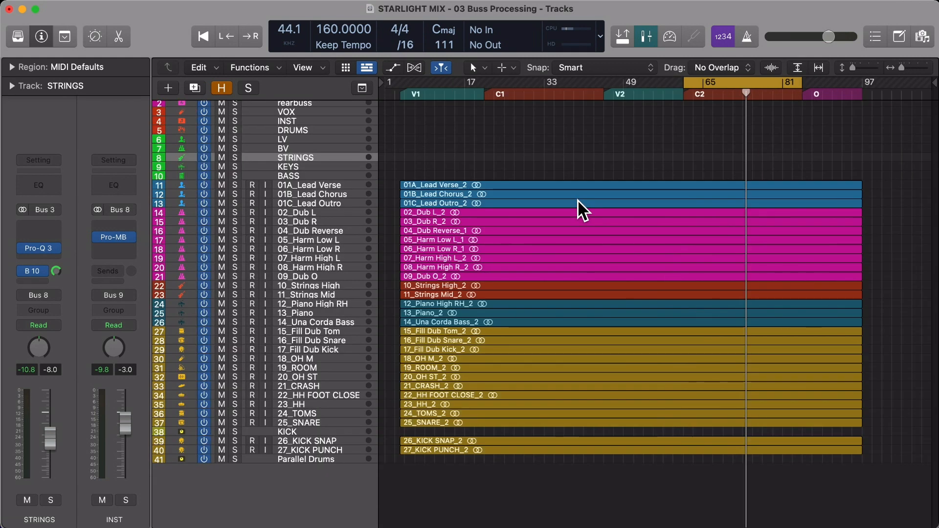
{"action": "key", "text": "super+Down"}
{"action": "key", "text": "super+Down"}
{"action": "key", "text": "super+Down"}
{"action": "key", "text": "super+Down"}
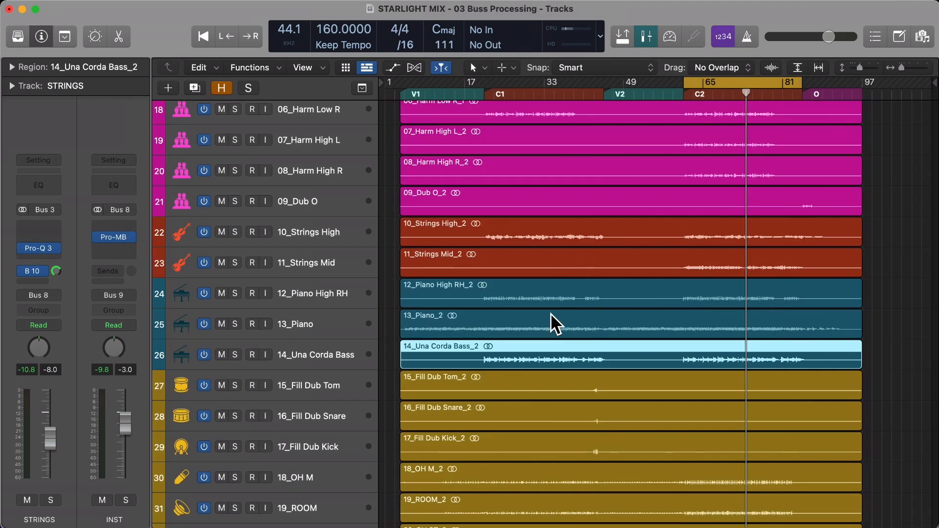
Step: Inspect the 13_Piano, 10_Strings High and 12_Piano High RH tracks one after another
{"action": "left_click", "coordinate": [547, 323]}
{"action": "left_click", "coordinate": [349, 325]}
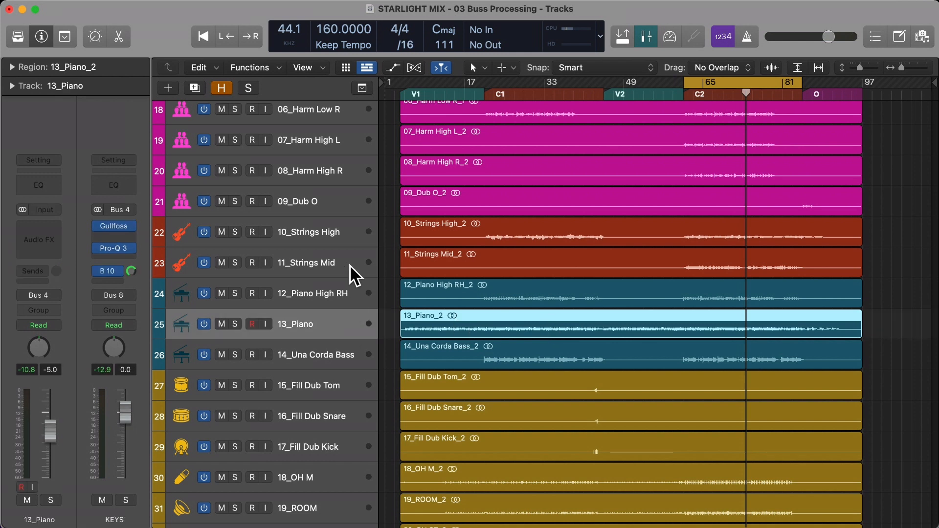
{"action": "left_click", "coordinate": [342, 231]}
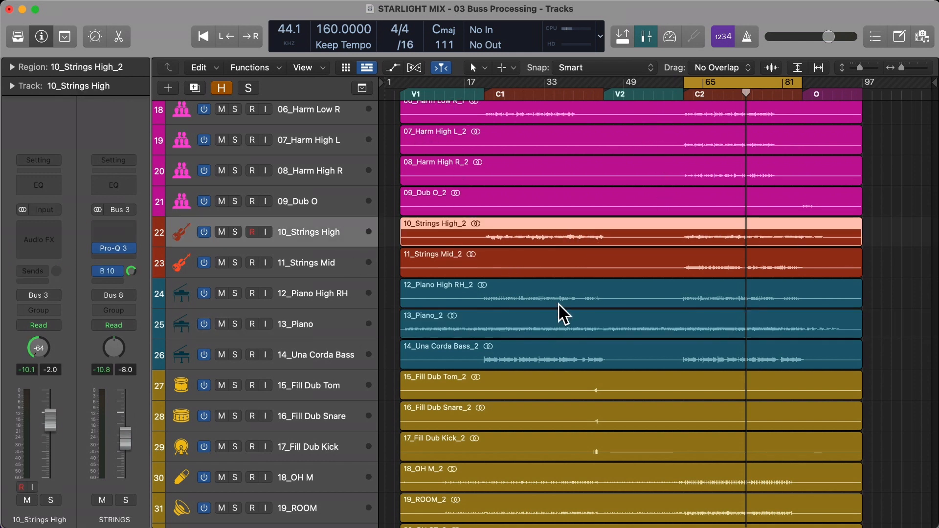
{"action": "left_click", "coordinate": [337, 291]}
Step: Show track automation and set the KEYS buss track's automation mode to Latch
{"action": "scroll", "coordinate": [300, 236], "scroll_direction": "up", "scroll_amount": 10}
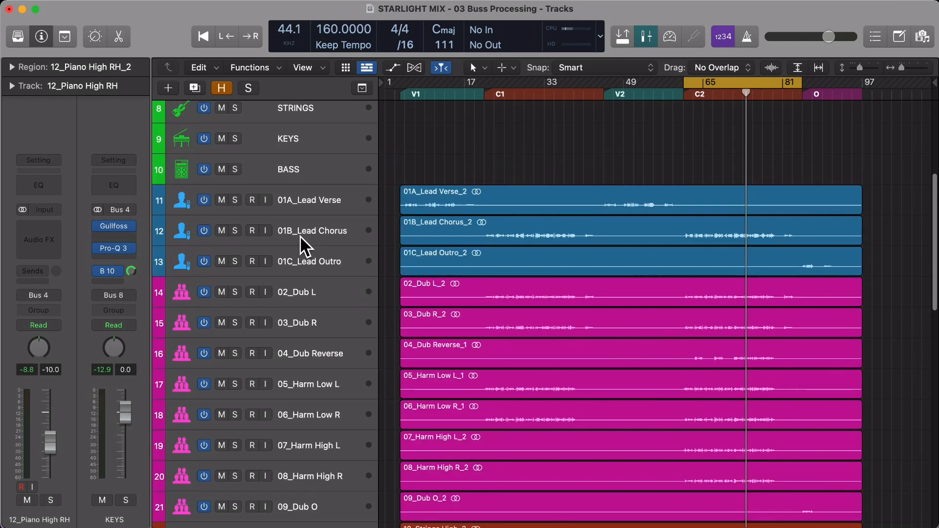
{"action": "scroll", "coordinate": [300, 235], "scroll_direction": "up", "scroll_amount": 3}
{"action": "left_click", "coordinate": [297, 218]}
{"action": "left_click", "coordinate": [295, 251]}
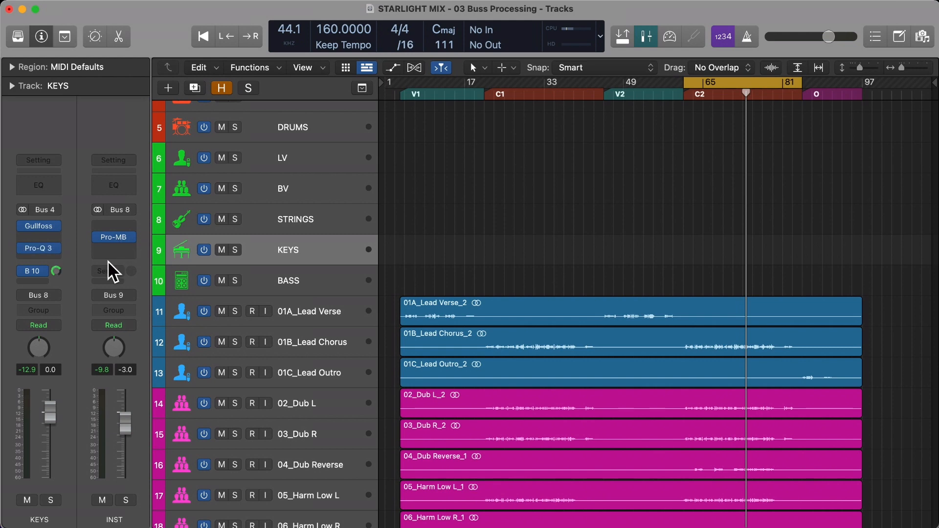
{"action": "key", "text": "a"}
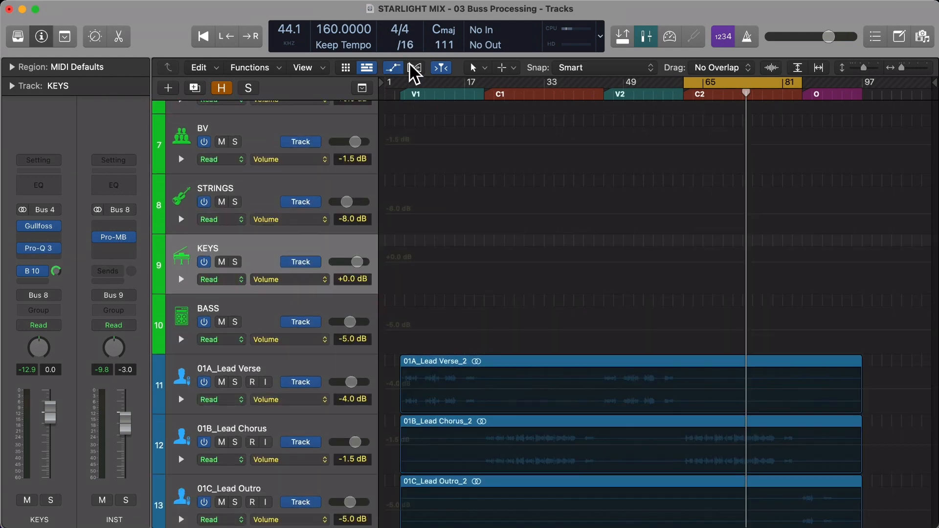
{"action": "left_click", "coordinate": [394, 68]}
{"action": "left_click", "coordinate": [395, 67]}
{"action": "left_click", "coordinate": [392, 67]}
{"action": "key", "text": "a"}
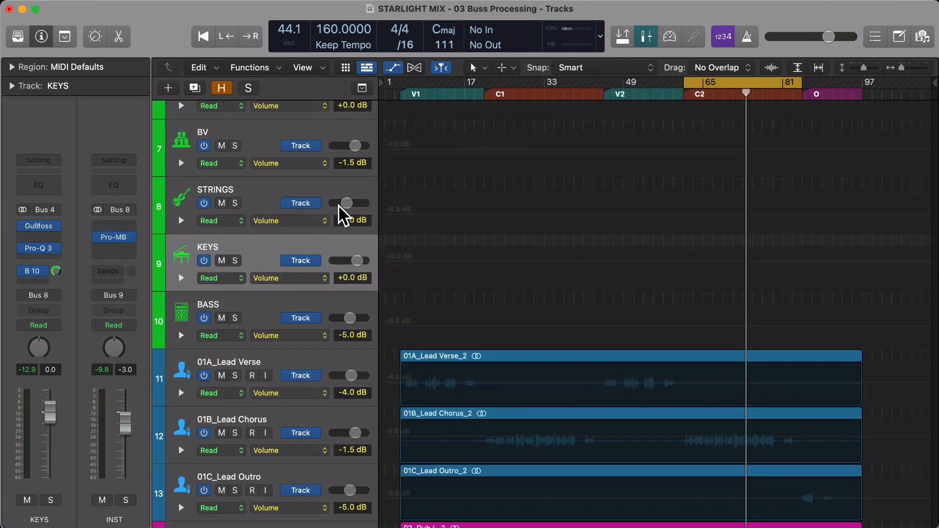
{"action": "left_click", "coordinate": [223, 279]}
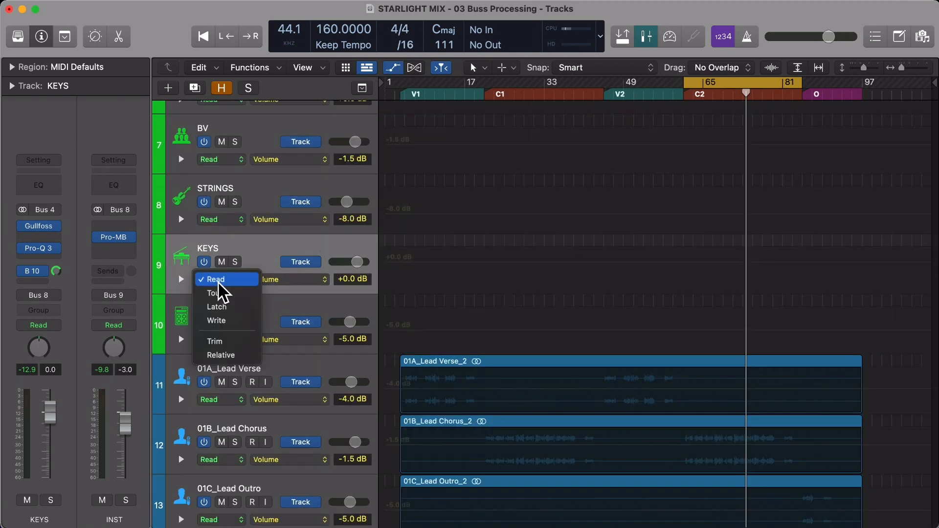
{"action": "left_click", "coordinate": [225, 307]}
Step: Place the playhead near the end of section V2, shortly before C2, and turn off cycle playback
{"action": "left_click", "coordinate": [672, 93]}
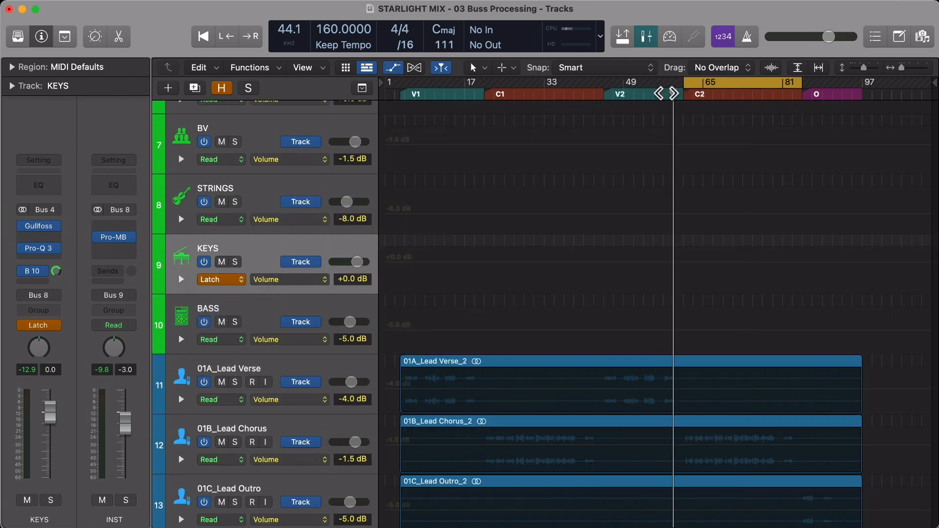
{"action": "left_click", "coordinate": [667, 93]}
{"action": "key", "text": "c"}
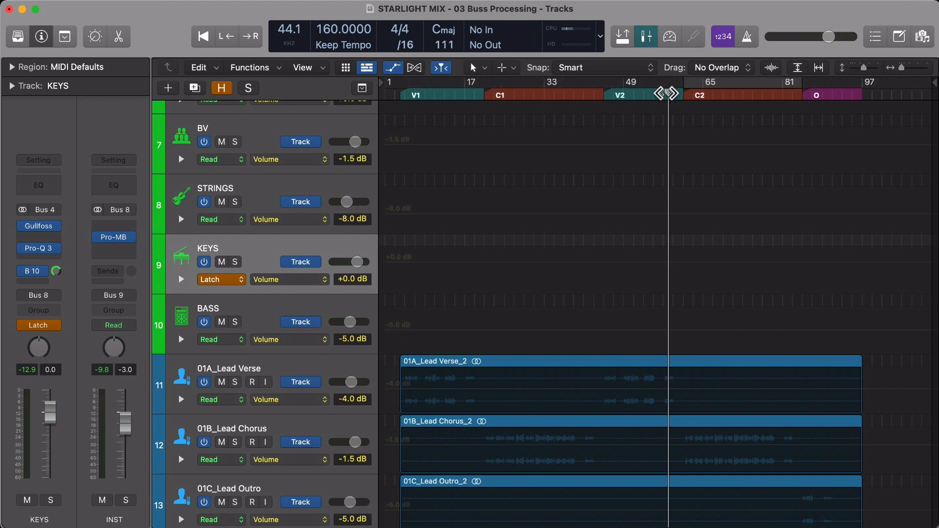
Step: Record bypass automation for the 6250 Hz band in the KEYS Pro-Q 3 by disabling it, starting playback and re-enabling it
{"action": "left_click", "coordinate": [41, 248]}
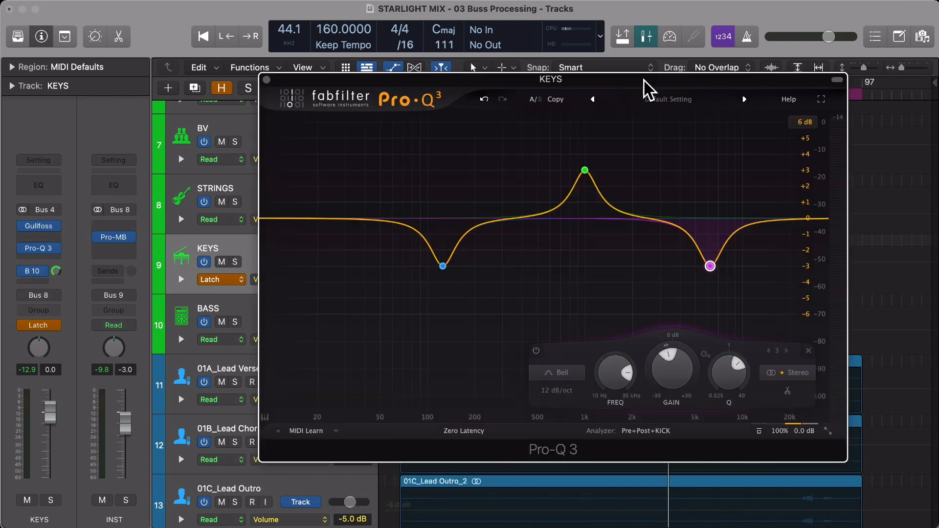
{"action": "left_click_drag", "start_coordinate": [646, 90], "coordinate": [440, 47]}
{"action": "mouse_move", "coordinate": [518, 216]}
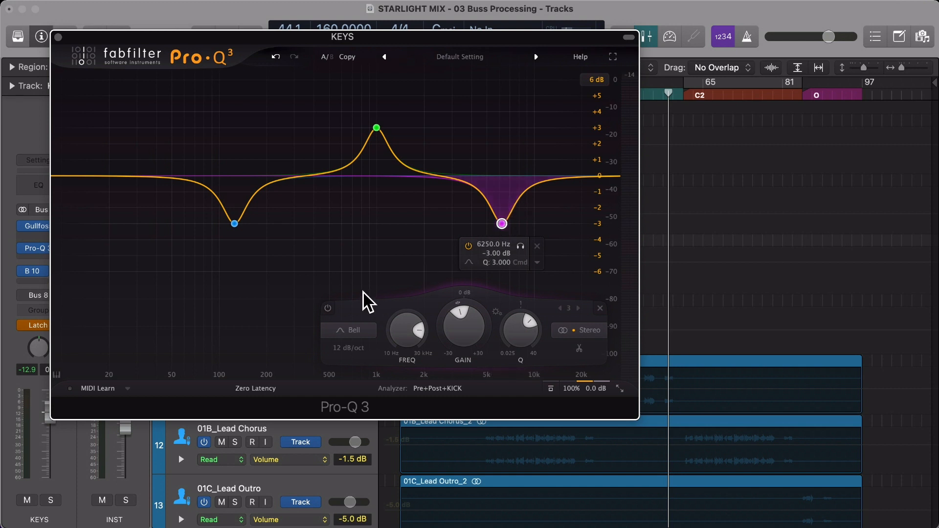
{"action": "left_click", "coordinate": [328, 308]}
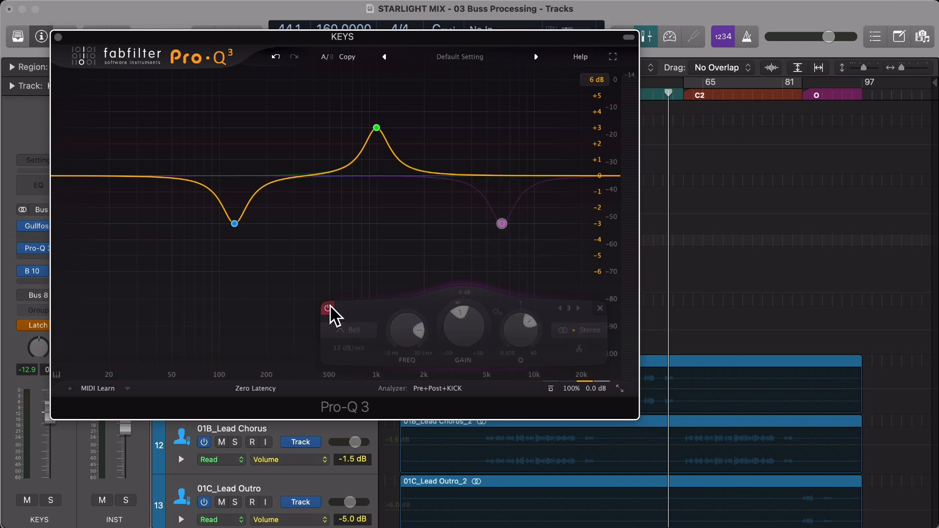
{"action": "key", "text": "space"}
{"action": "left_click", "coordinate": [328, 308]}
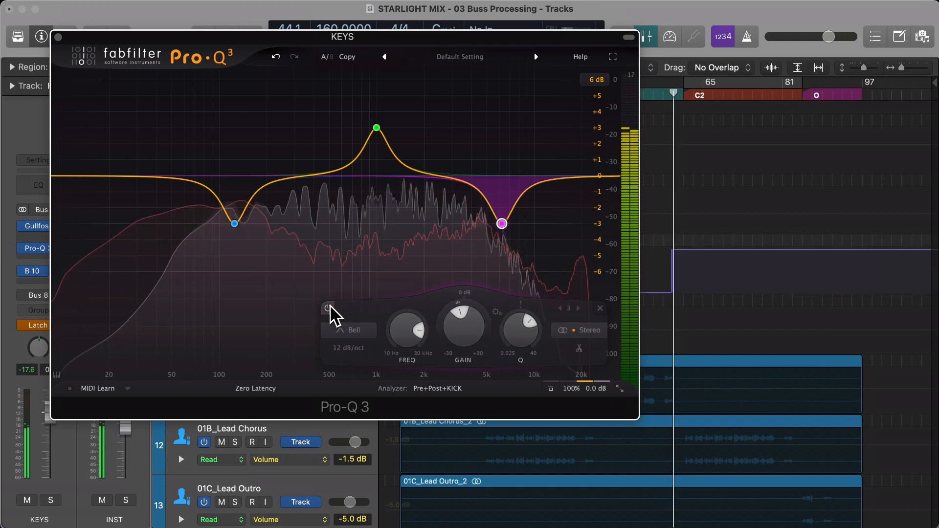
{"action": "left_click", "coordinate": [57, 37]}
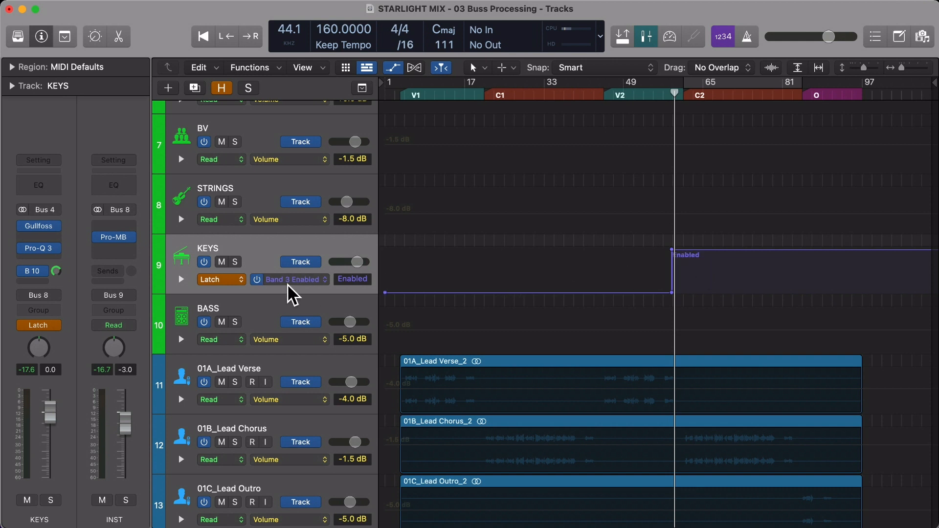
Step: Set the KEYS track's automation mode to Read and move the Band 3 Enabled point to the start of C2 at bar 61
{"action": "left_click", "coordinate": [218, 280]}
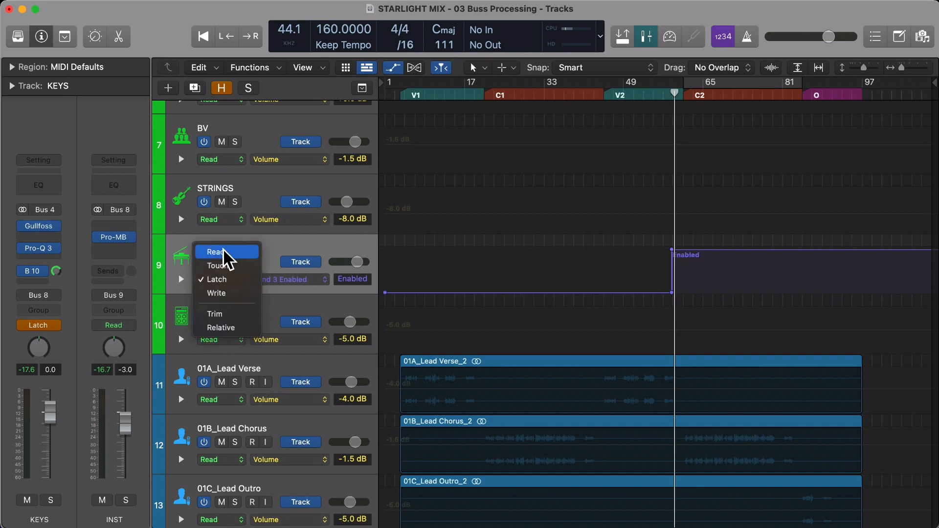
{"action": "left_click", "coordinate": [224, 253]}
{"action": "key", "text": "super+Right"}
{"action": "key", "text": "super+Right"}
{"action": "key", "text": "super+Right"}
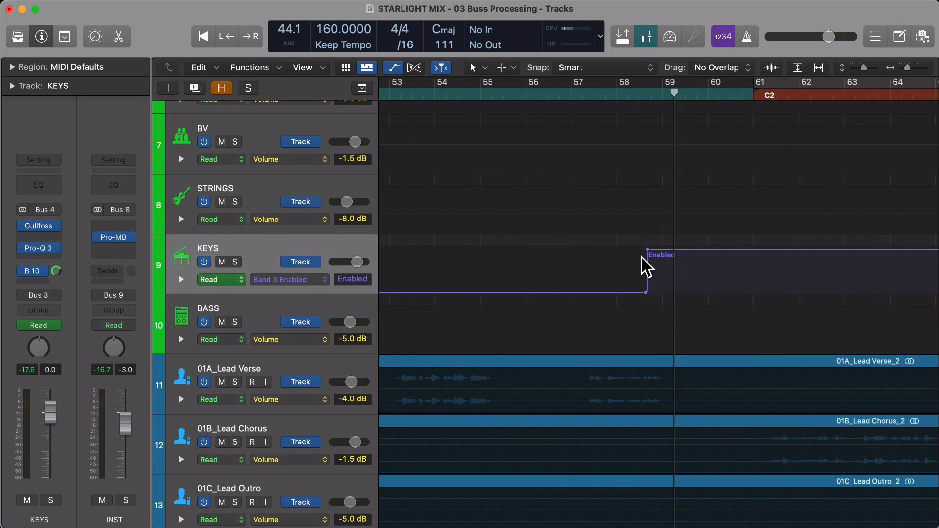
{"action": "left_click_drag", "start_coordinate": [648, 251], "coordinate": [753, 250]}
{"action": "scroll", "coordinate": [685, 156], "scroll_direction": "up", "scroll_amount": 1}
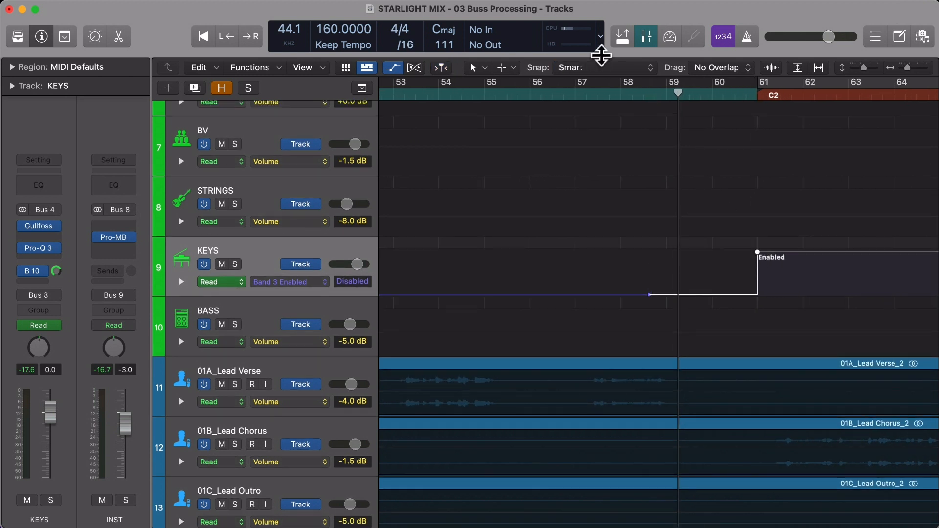
Step: Activate automation snapping and align the Band 3 Enabled point with the start of C2
{"action": "left_click", "coordinate": [605, 69]}
{"action": "mouse_move", "coordinate": [691, 264]}
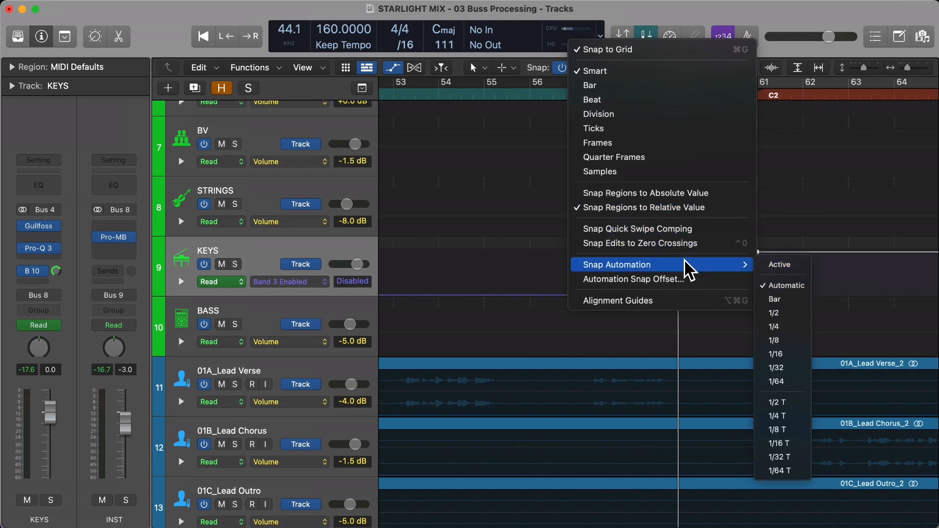
{"action": "left_click", "coordinate": [789, 266]}
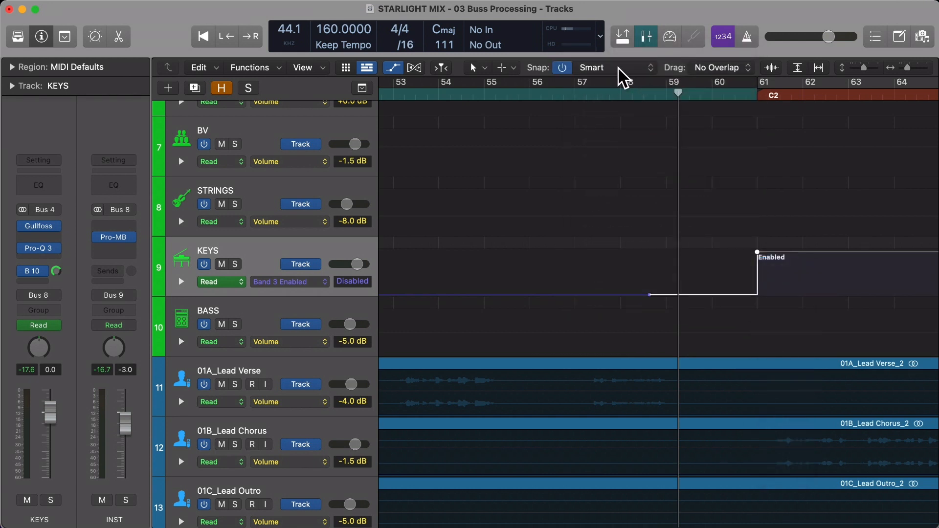
{"action": "mouse_move", "coordinate": [757, 252]}
{"action": "left_mouse_down"}
{"action": "mouse_move", "coordinate": [734, 252]}
{"action": "mouse_move", "coordinate": [757, 251]}
{"action": "left_mouse_up"}
Step: Shape the KEYS Band 3 Enabled automation so the band is disabled during V1 and V2 and enabled throughout C1
{"action": "scroll", "coordinate": [716, 277], "scroll_direction": "left", "scroll_amount": 4}
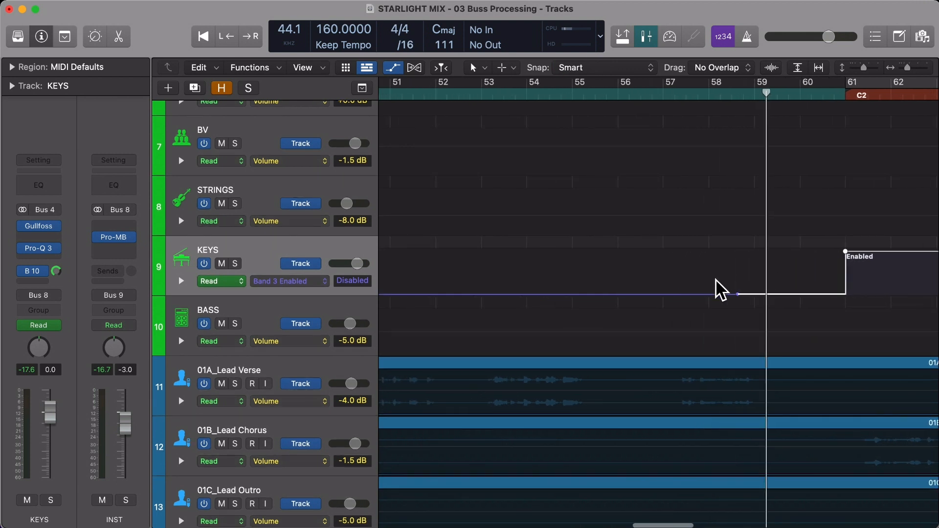
{"action": "key", "text": "super+Left"}
{"action": "key", "text": "super+Left"}
{"action": "left_click_drag", "start_coordinate": [666, 294], "coordinate": [649, 251]}
{"action": "left_click_drag", "start_coordinate": [627, 294], "coordinate": [650, 294]}
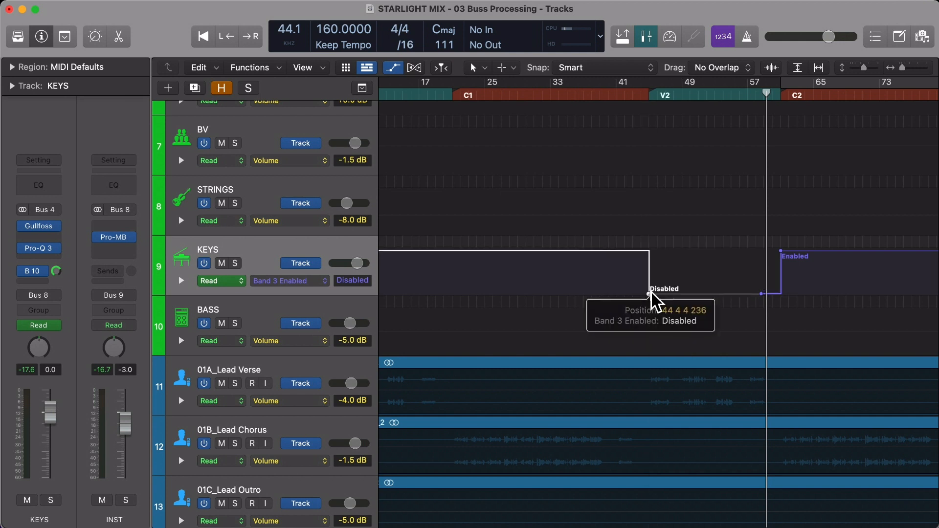
{"action": "scroll", "coordinate": [718, 294], "scroll_direction": "left", "scroll_amount": 3}
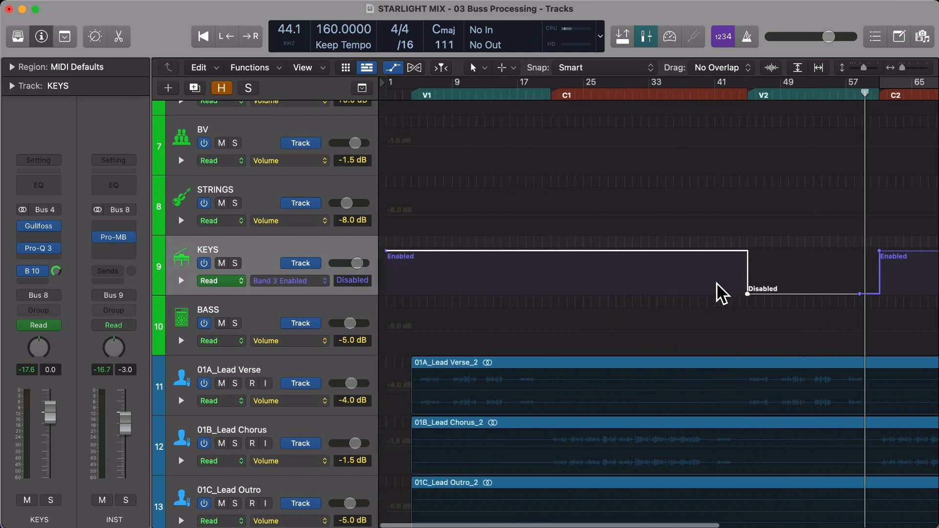
{"action": "left_click", "coordinate": [550, 251]}
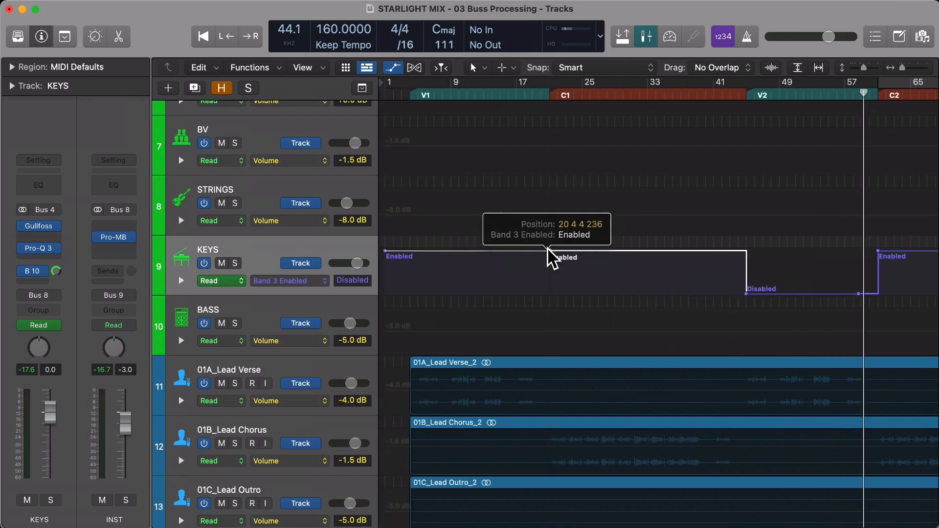
{"action": "left_click_drag", "start_coordinate": [530, 251], "coordinate": [549, 250]}
Step: Play from late in V1 with the KEYS Pro-Q 3 open and check the 6250 Hz band's switching at C1
{"action": "key", "text": "alt+comma"}
{"action": "key", "text": "alt+comma"}
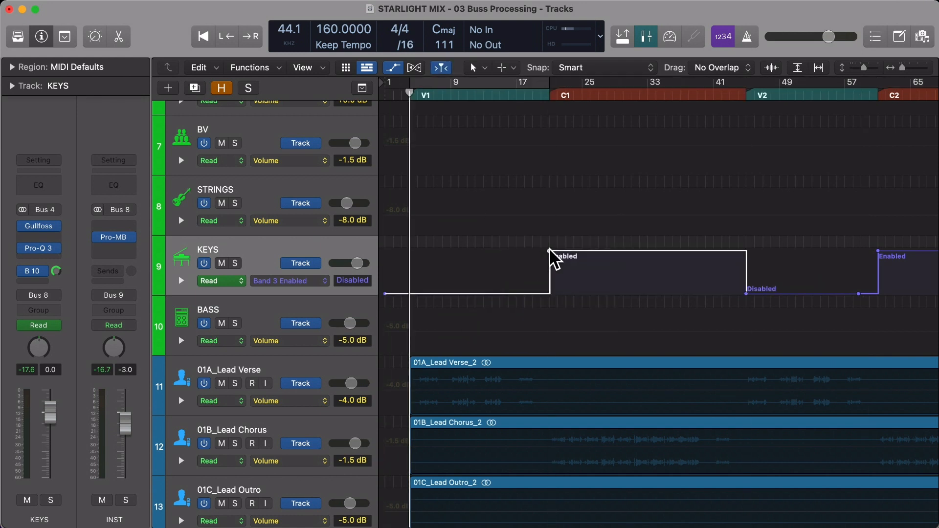
{"action": "key", "text": "shift+period"}
{"action": "key", "text": "shift+period"}
{"action": "key", "text": "comma"}
{"action": "key", "text": "comma"}
{"action": "key", "text": "comma"}
{"action": "key", "text": "comma"}
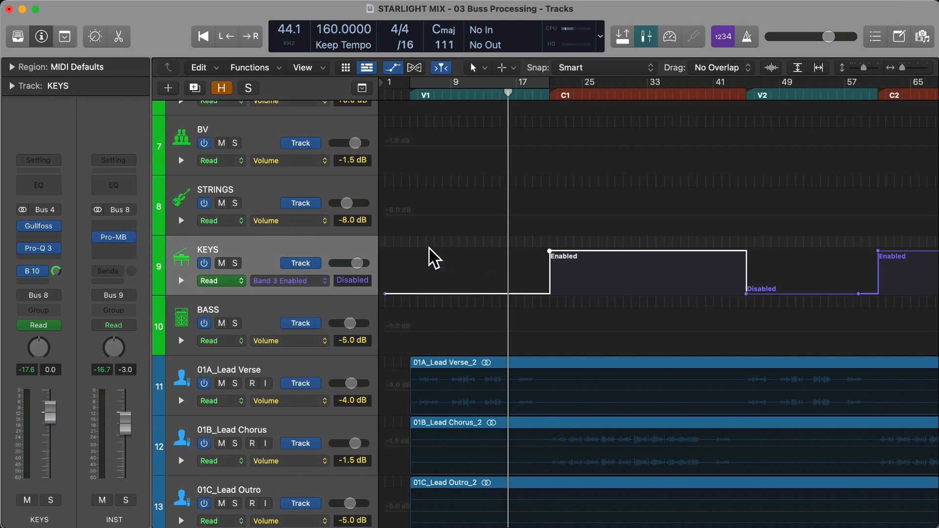
{"action": "left_click", "coordinate": [39, 248]}
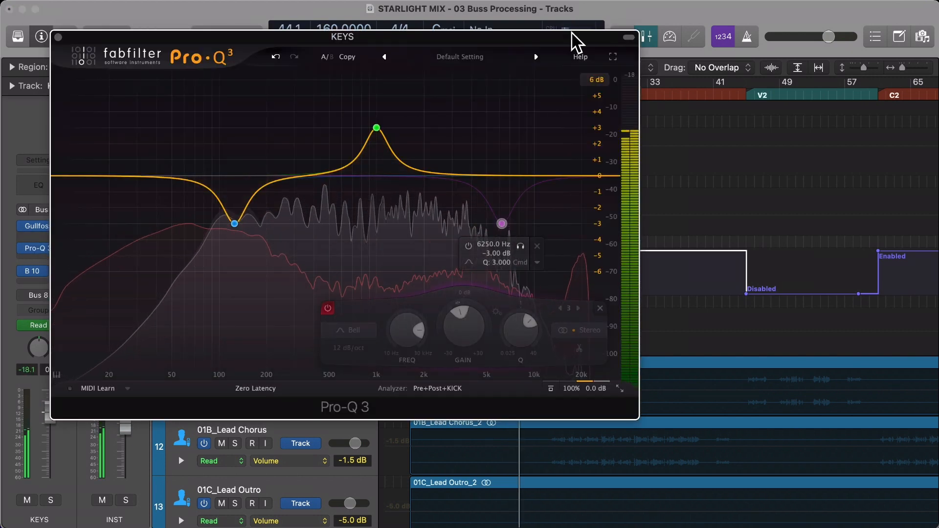
{"action": "left_click_drag", "start_coordinate": [571, 36], "coordinate": [430, 37]}
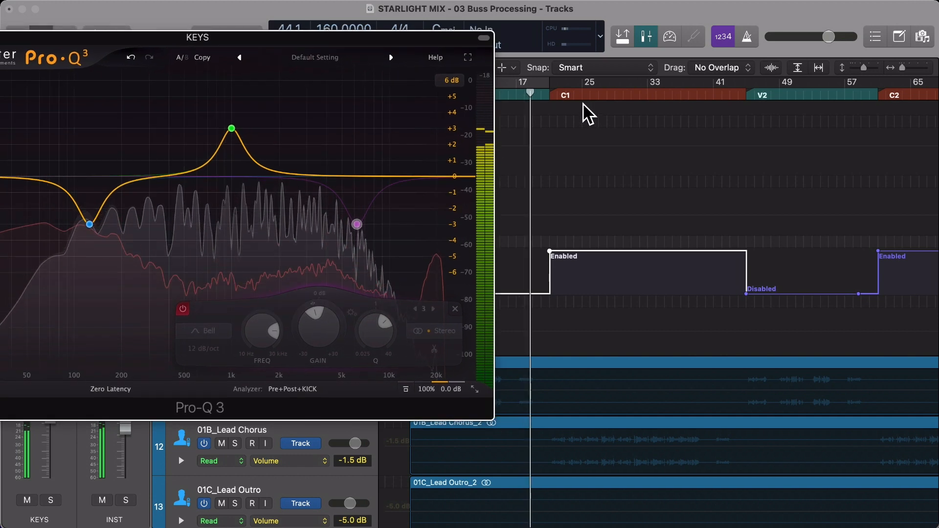
{"action": "mouse_move", "coordinate": [371, 225]}
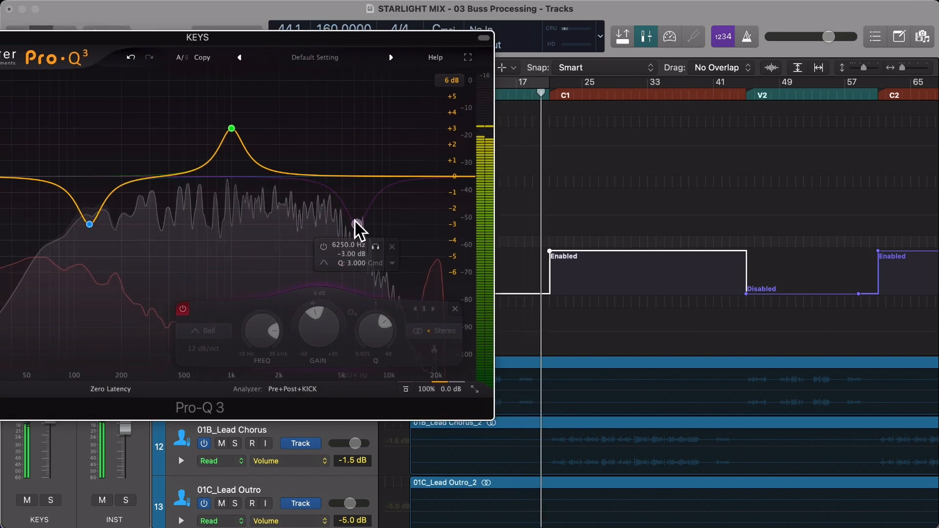
{"action": "double_click", "coordinate": [357, 224]}
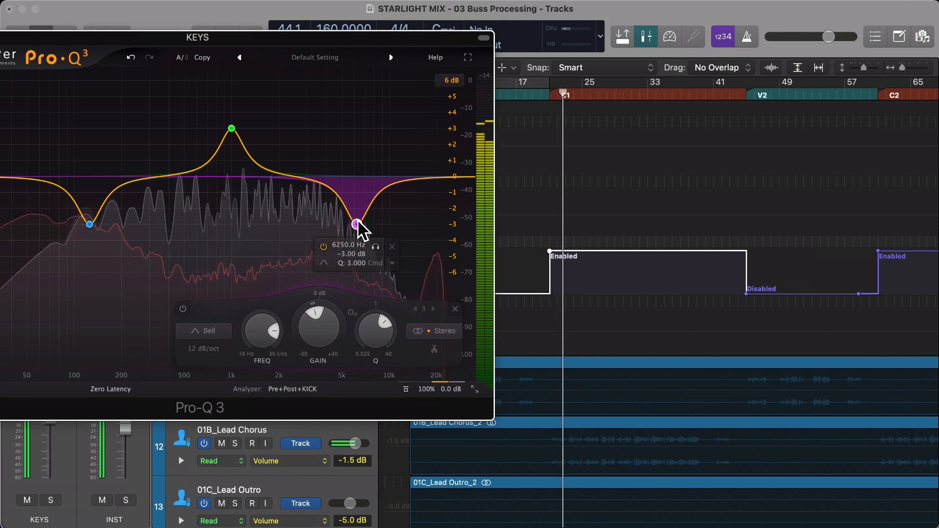
Step: Play from sections V2 and C2 to check the automated state of the KEYS Pro-Q 3 band, and close the plug-in
{"action": "left_click", "coordinate": [761, 96]}
{"action": "scroll", "coordinate": [654, 250], "scroll_direction": "right", "scroll_amount": 3}
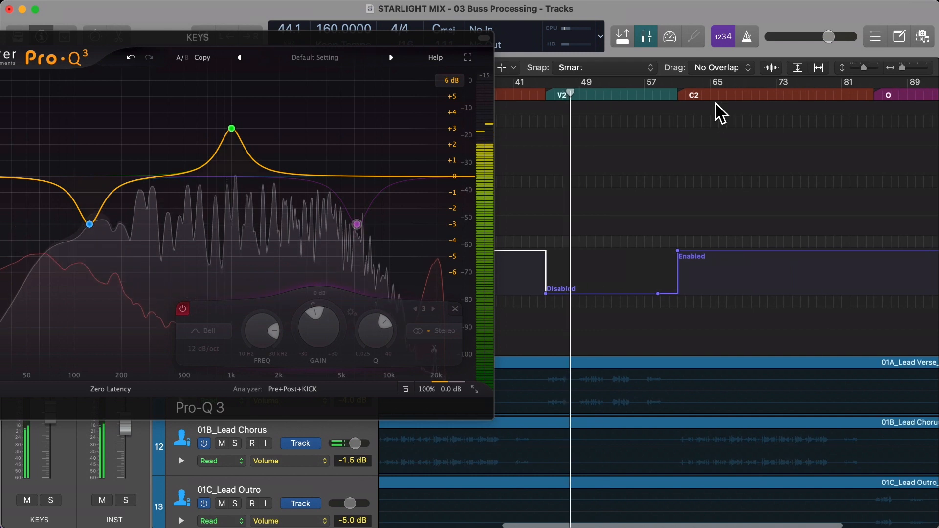
{"action": "left_click", "coordinate": [709, 95]}
{"action": "left_click", "coordinate": [724, 96]}
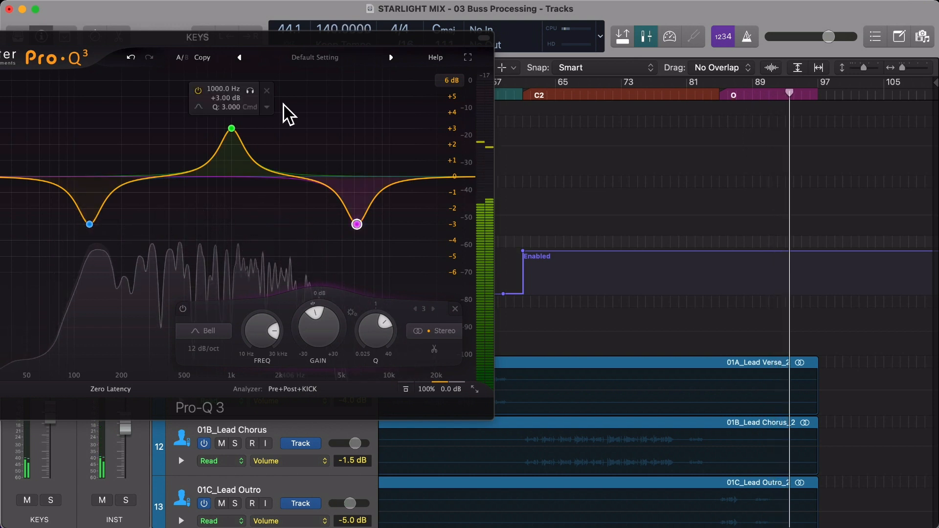
{"action": "left_click_drag", "start_coordinate": [229, 37], "coordinate": [413, 45]}
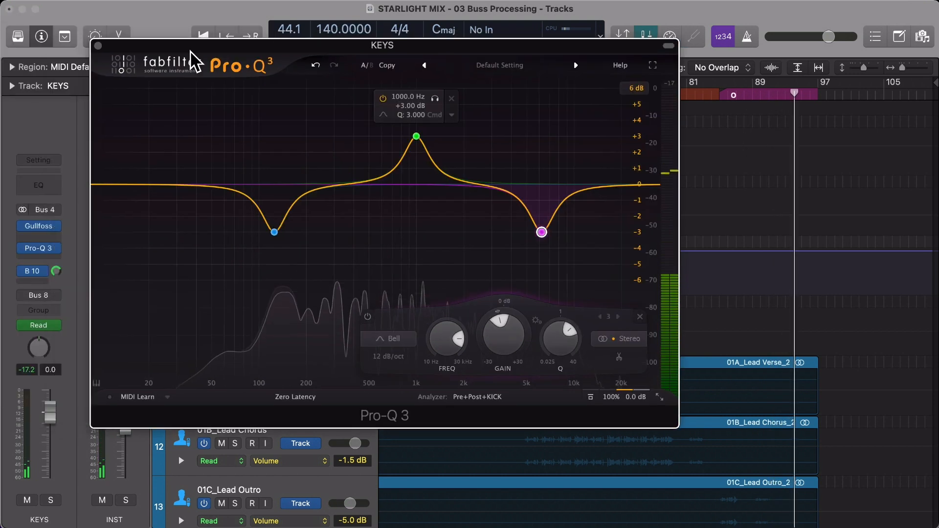
{"action": "left_click", "coordinate": [97, 46]}
Step: Fit all tracks in the view with automation hidden, cycle section V2 and show the mixer
{"action": "key", "text": "z"}
{"action": "left_click", "coordinate": [552, 204], "text": "ctrl+alt"}
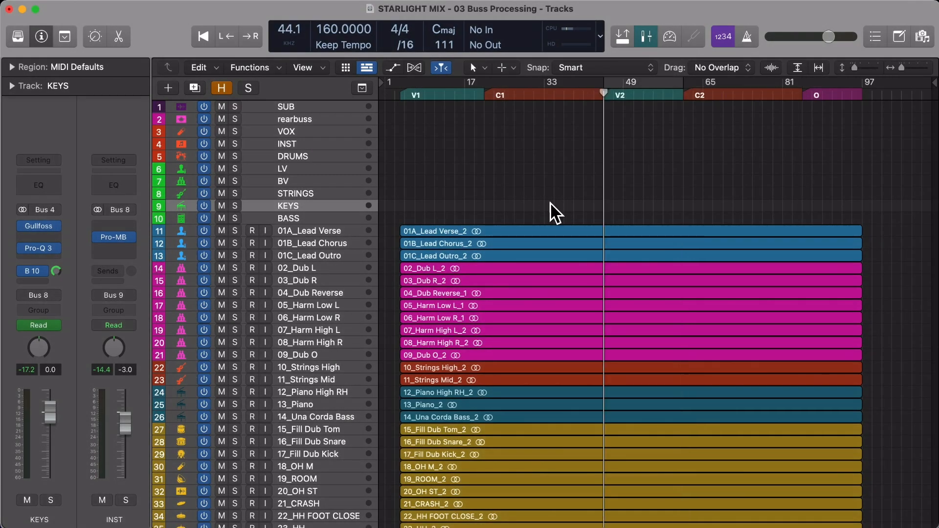
{"action": "key", "text": "c"}
{"action": "key", "text": "x"}
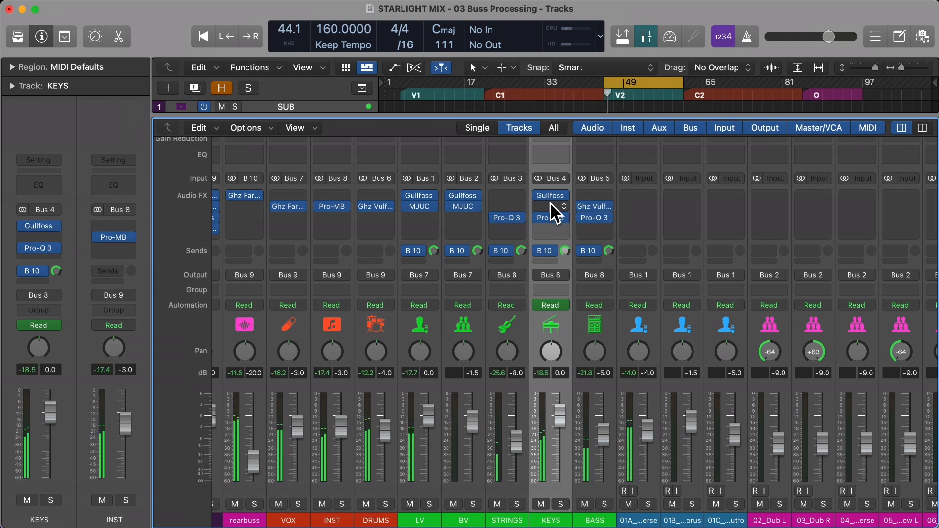
Step: Select the VOX to BASS buss channels together and compare playback of V2 with their insert effects bypassed and active
{"action": "left_click", "coordinate": [595, 328]}
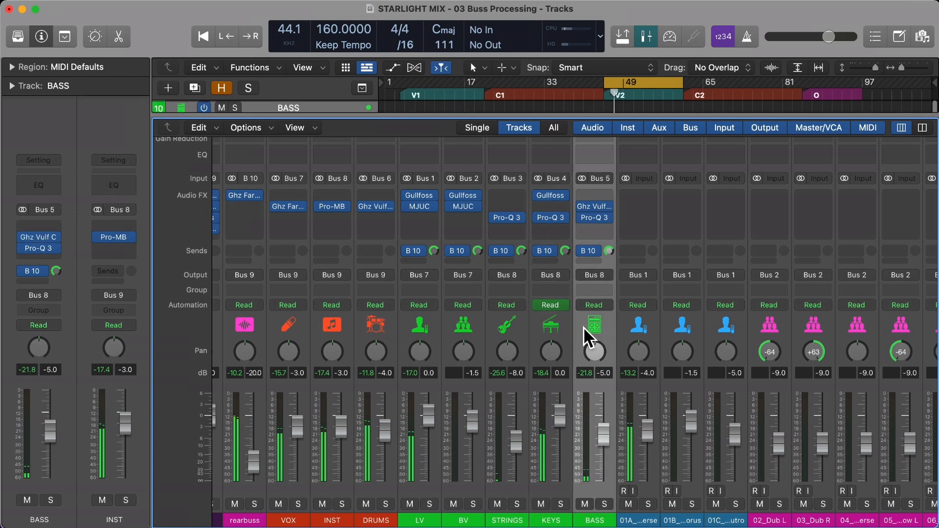
{"action": "scroll", "coordinate": [617, 313], "scroll_direction": "right", "scroll_amount": 10}
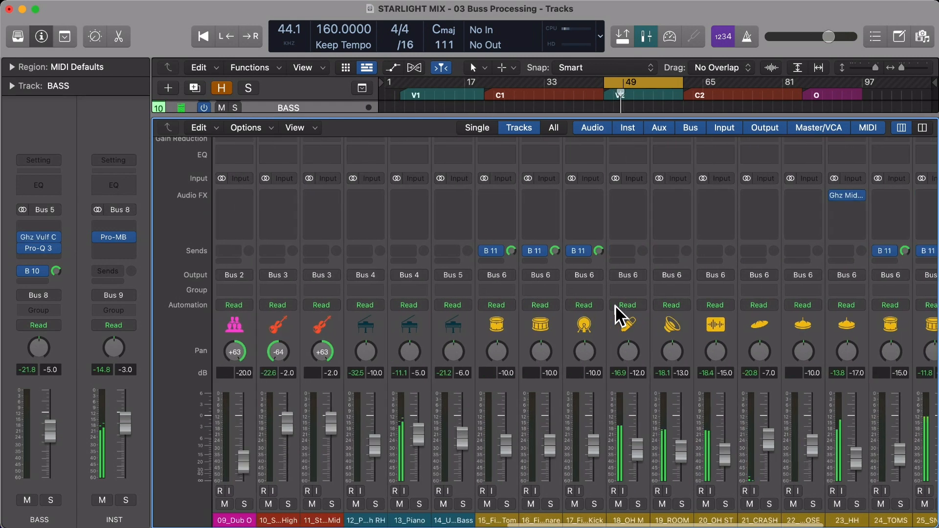
{"action": "scroll", "coordinate": [540, 335], "scroll_direction": "left", "scroll_amount": 10}
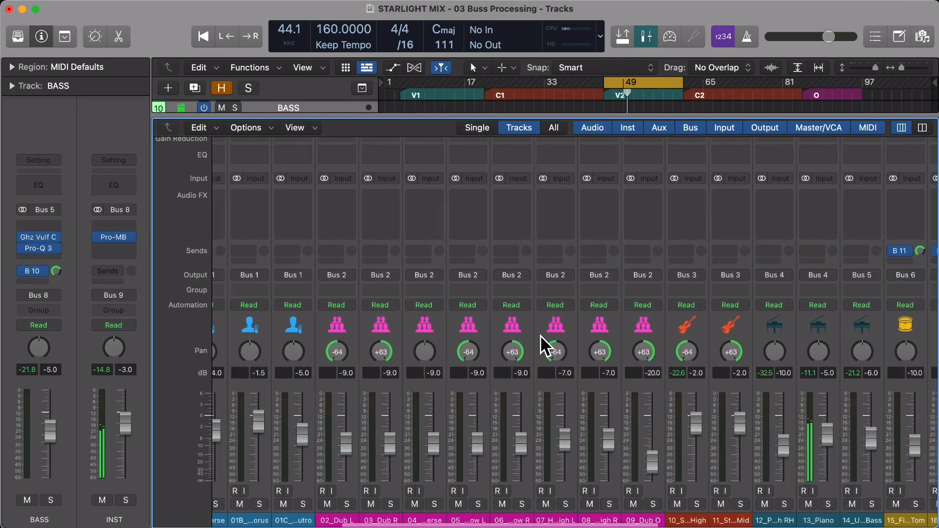
{"action": "scroll", "coordinate": [540, 335], "scroll_direction": "left", "scroll_amount": 2}
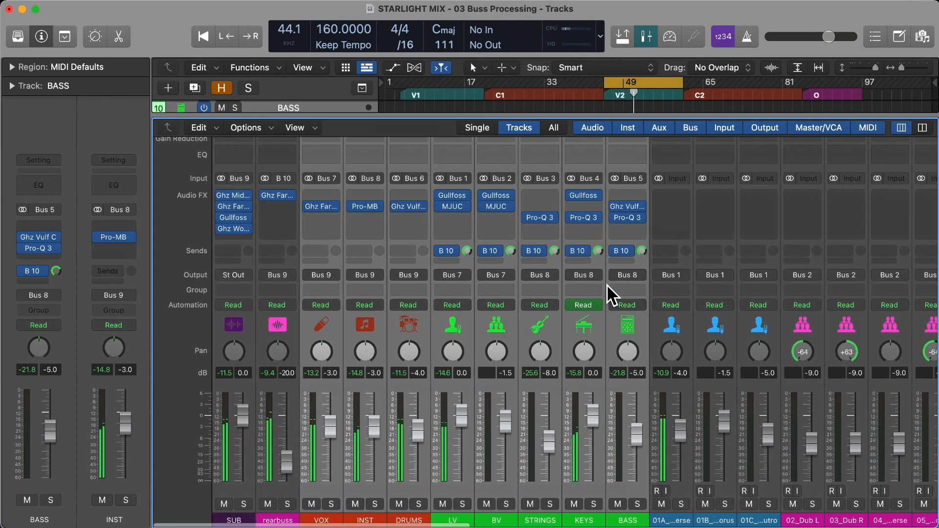
{"action": "mouse_move", "coordinate": [629, 226]}
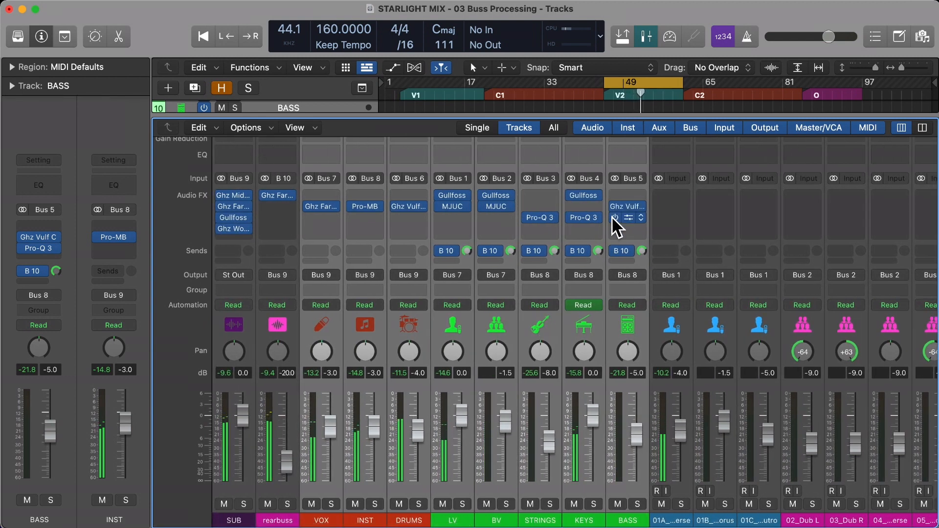
{"action": "mouse_move", "coordinate": [612, 218]}
{"action": "left_mouse_down"}
{"action": "mouse_move", "coordinate": [592, 223]}
{"action": "mouse_move", "coordinate": [619, 212]}
{"action": "left_mouse_up"}
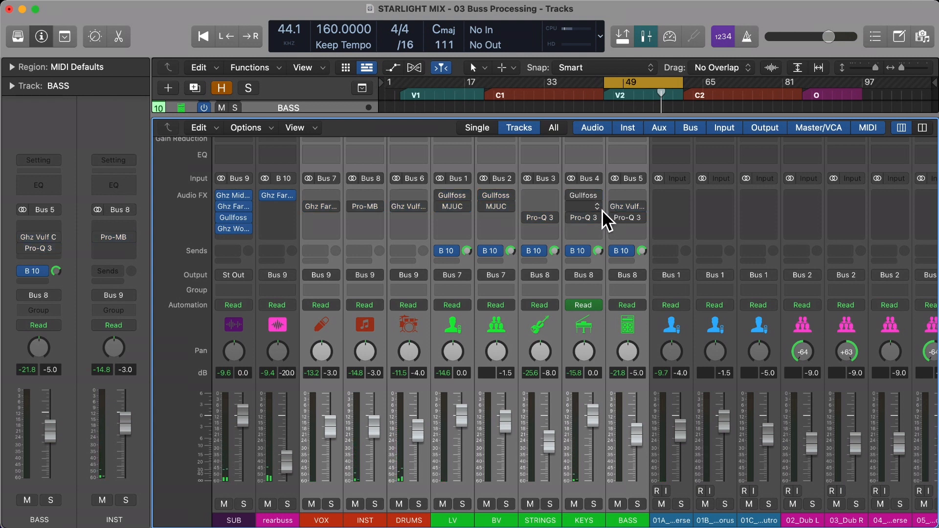
{"action": "key", "text": "space"}
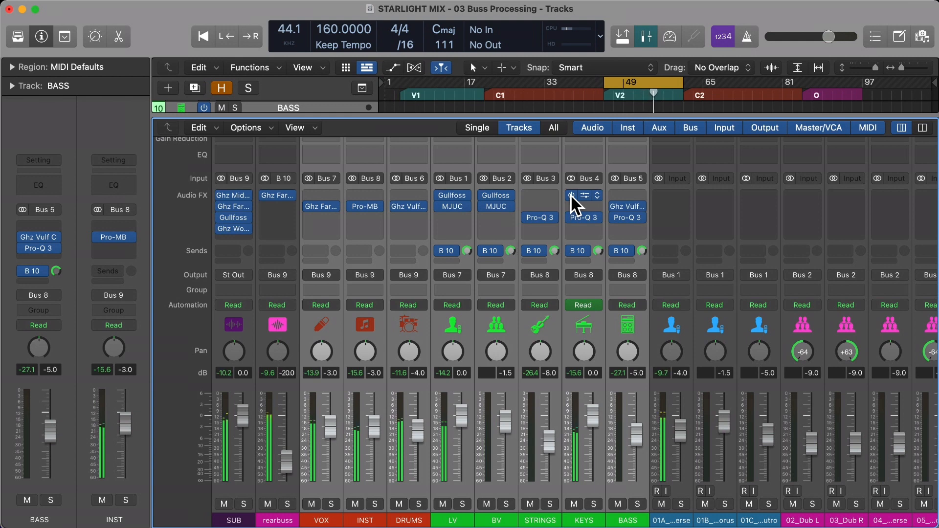
Step: Reduce the multi-channel selection to the VOX buss, and select the KICK buss channel in the mixer
{"action": "left_click", "coordinate": [336, 319]}
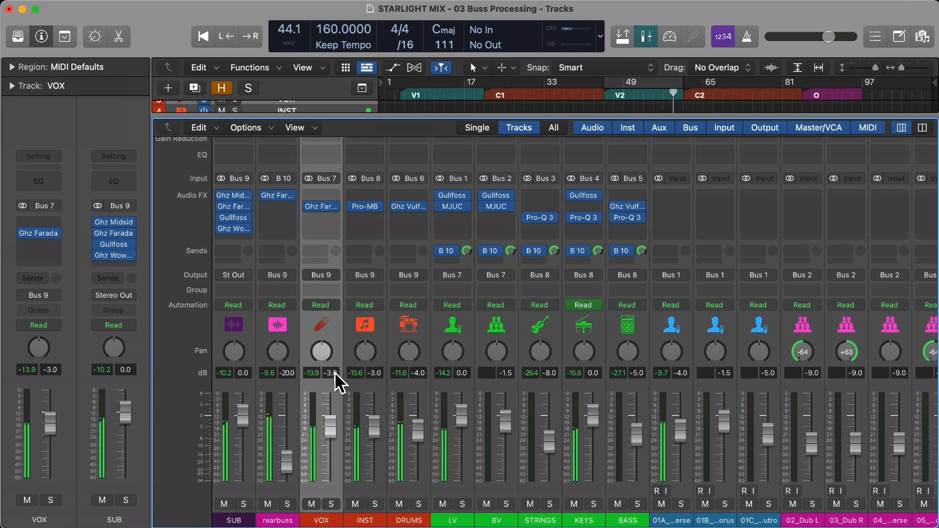
{"action": "scroll", "coordinate": [627, 326], "scroll_direction": "right", "scroll_amount": 10}
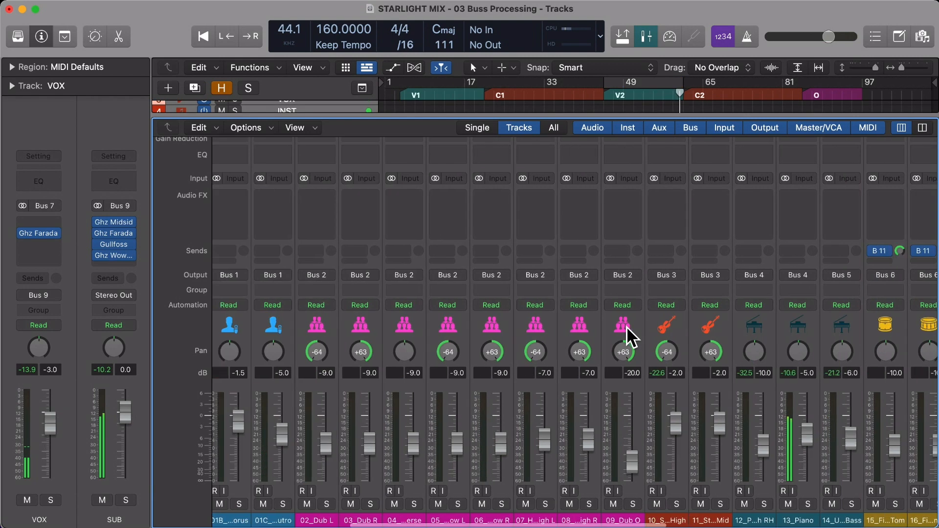
{"action": "scroll", "coordinate": [763, 328], "scroll_direction": "right", "scroll_amount": 2}
{"action": "left_click", "coordinate": [697, 324]}
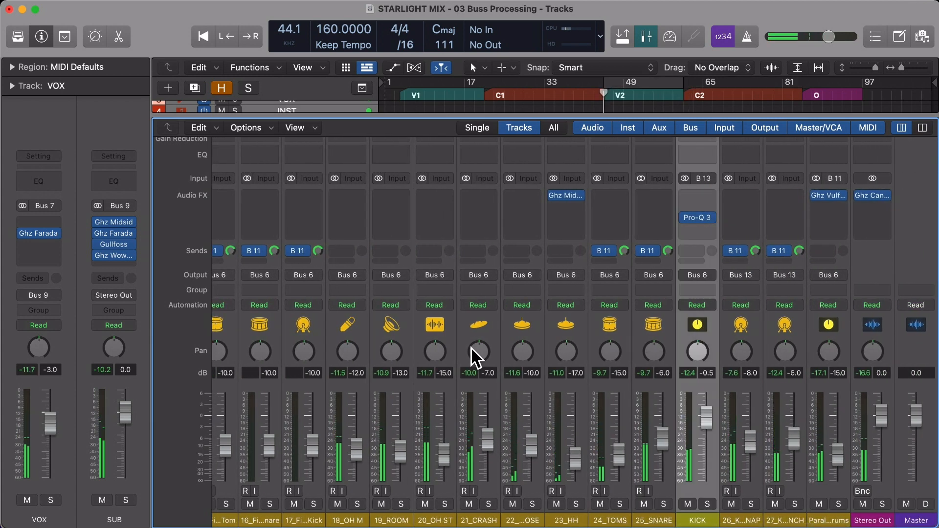
Step: Set the 01A_Lead Verse channel fader to -5.0 dB in the mixer and play section V2
{"action": "scroll", "coordinate": [472, 349], "scroll_direction": "left", "scroll_amount": 12}
{"action": "scroll", "coordinate": [471, 348], "scroll_direction": "left", "scroll_amount": 1}
{"action": "left_click", "coordinate": [433, 324]}
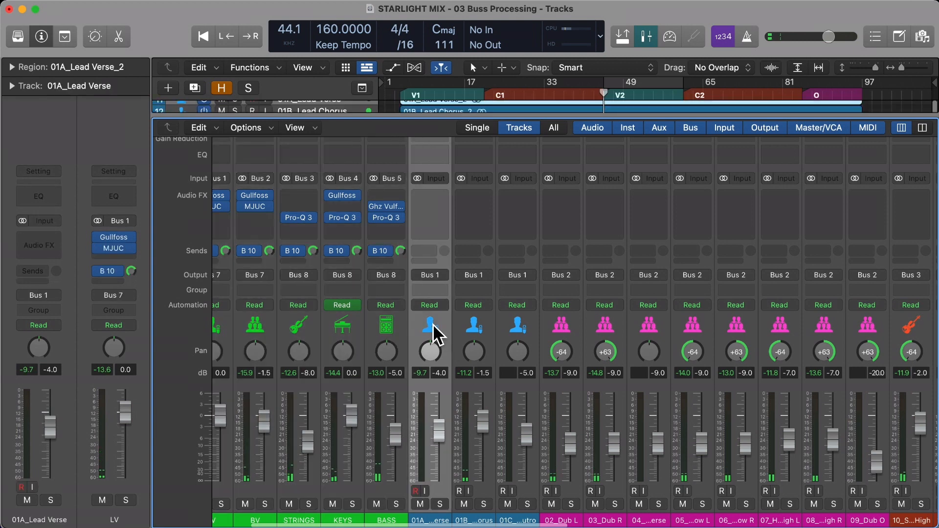
{"action": "double_click", "coordinate": [441, 373]}
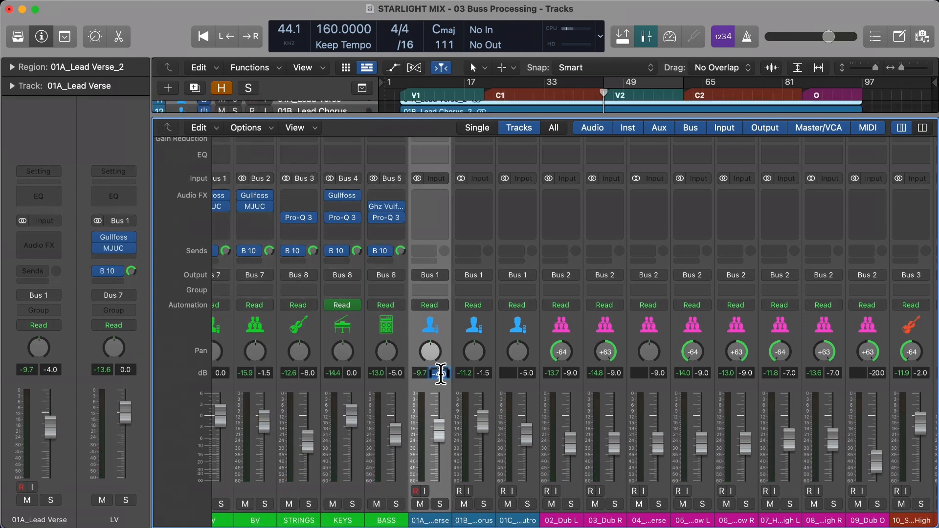
{"action": "type", "text": "-5"}
{"action": "key", "text": "Return"}
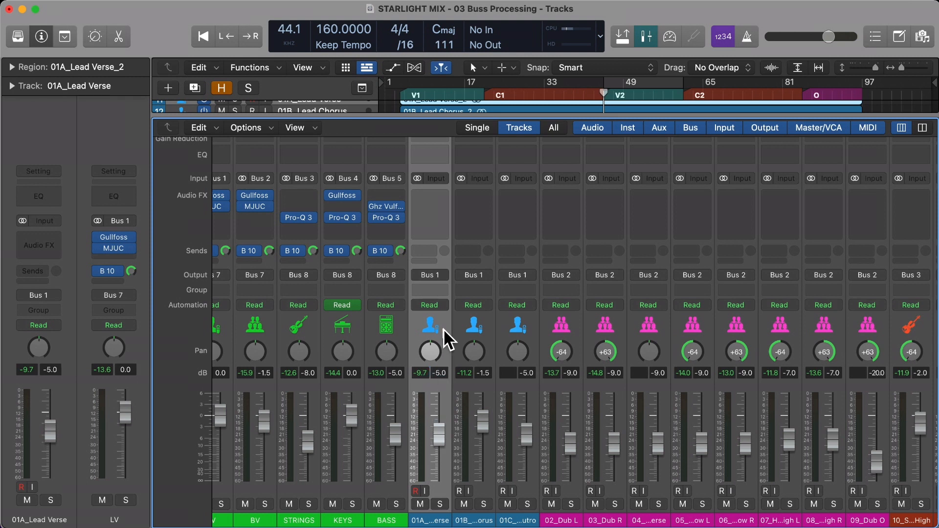
{"action": "key", "text": "space"}
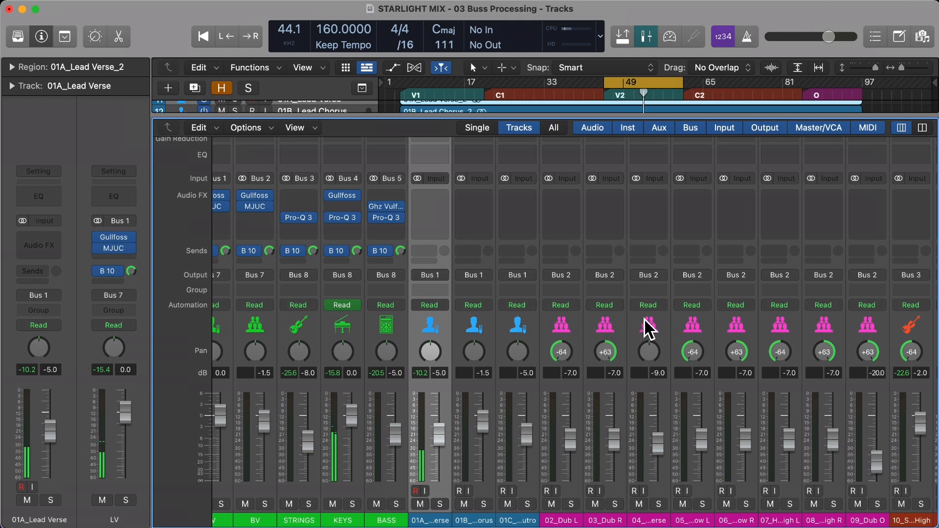
Step: Fine-tune the 01A_Lead Verse fader during playback, trying -6.0 dB and settling on -5.5 dB, with cycling turned off
{"action": "double_click", "coordinate": [440, 372]}
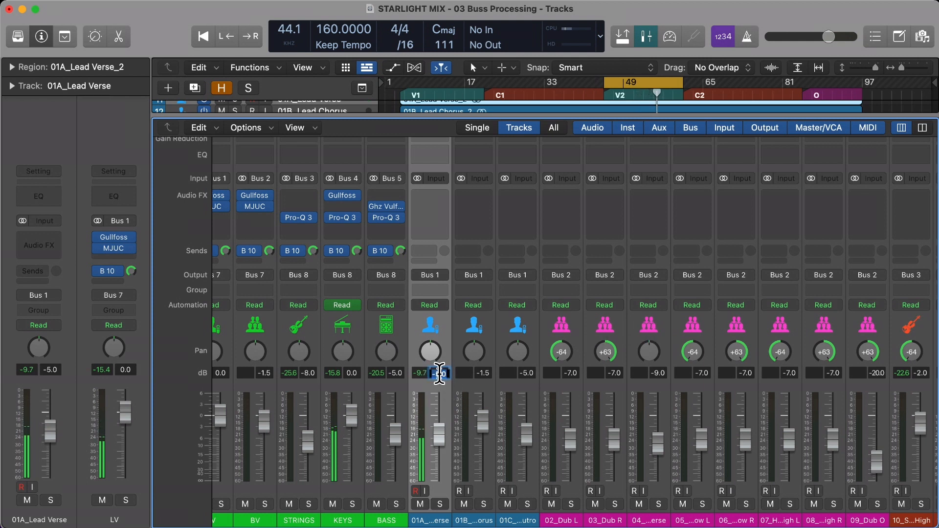
{"action": "type", "text": "-6"}
{"action": "key", "text": "Return"}
{"action": "key", "text": "c"}
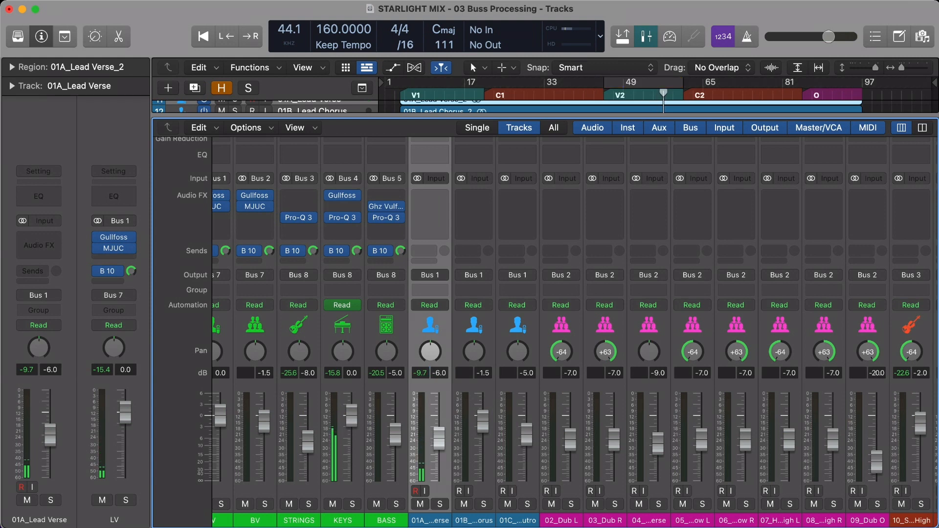
{"action": "scroll", "coordinate": [480, 327], "scroll_direction": "left", "scroll_amount": 5}
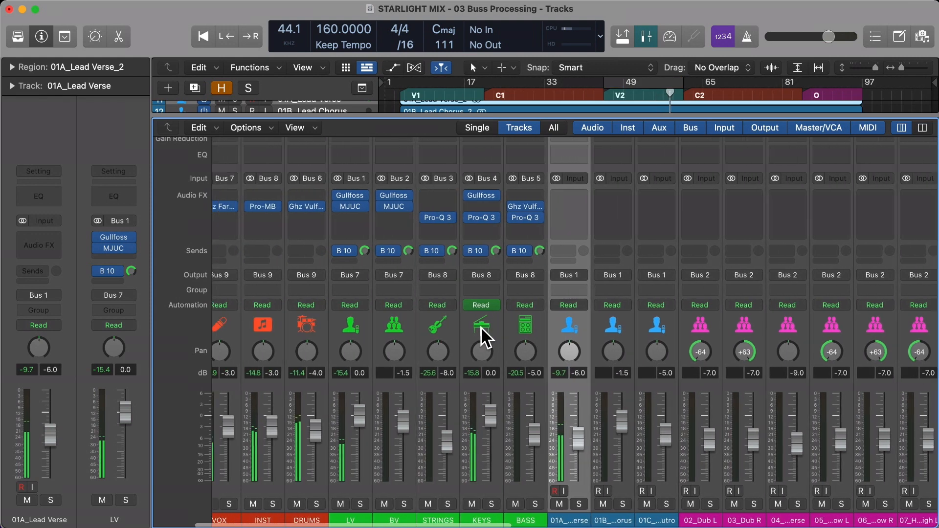
{"action": "double_click", "coordinate": [616, 373]}
{"action": "type", "text": "-5.5"}
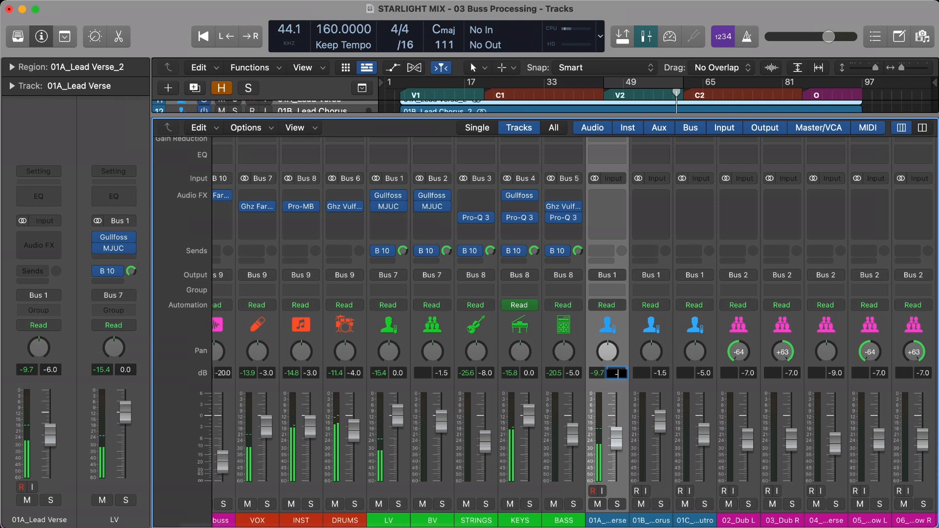
{"action": "key", "text": "Return"}
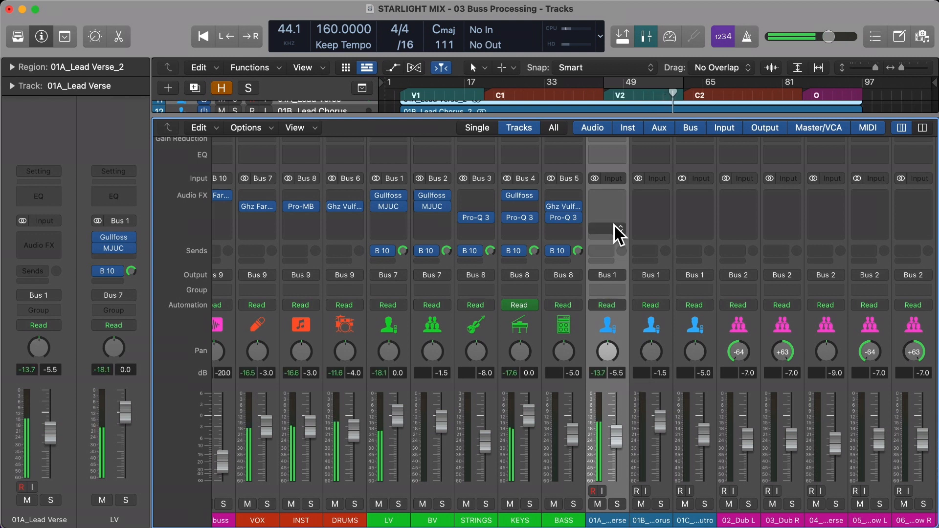
Step: Insert the stereo Pro-C 2 compressor on the 01A_Lead Verse channel
{"action": "left_click", "coordinate": [613, 205]}
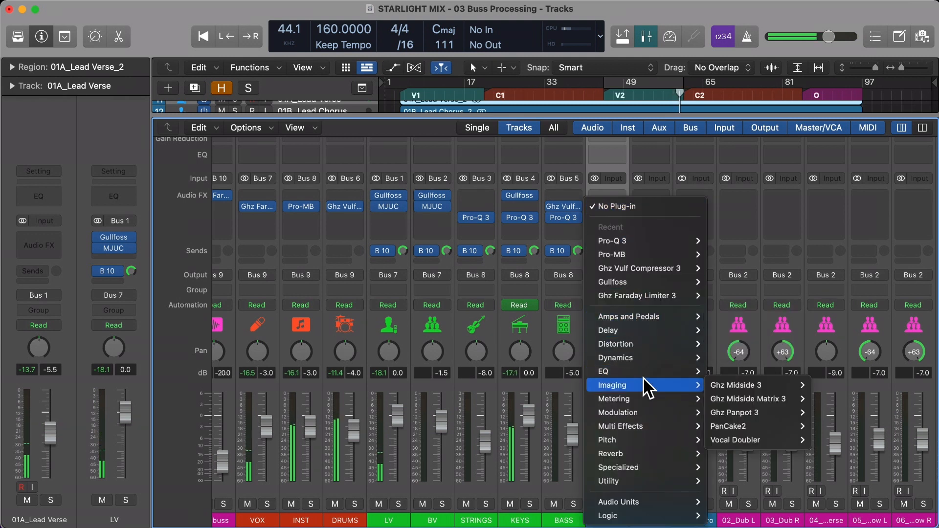
{"action": "mouse_move", "coordinate": [648, 357]}
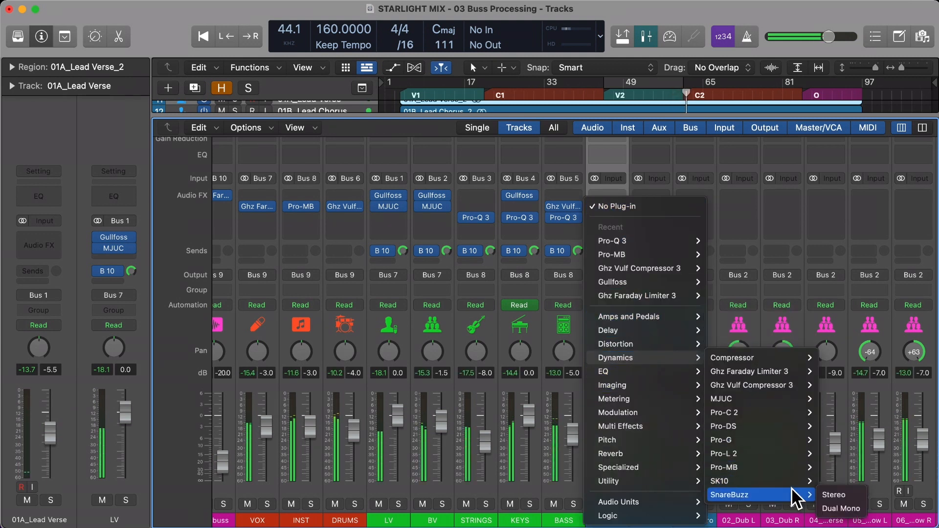
{"action": "mouse_move", "coordinate": [780, 404]}
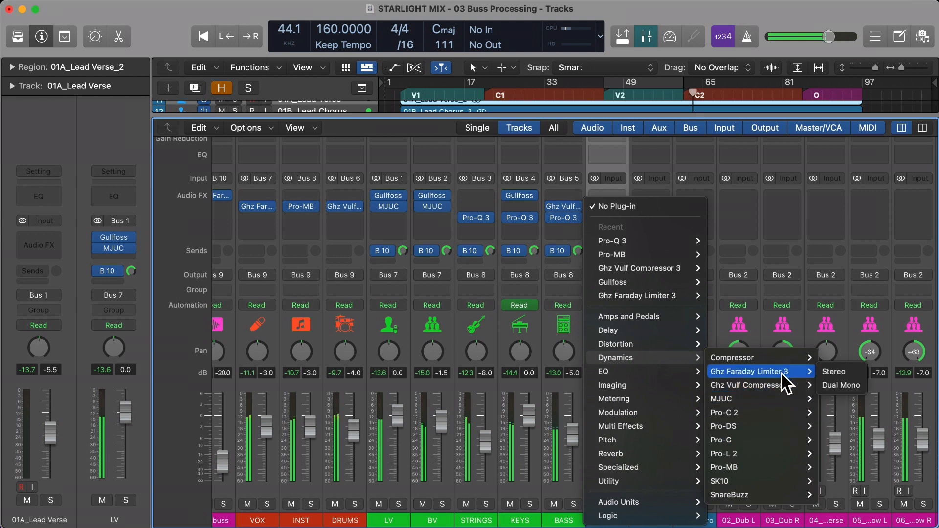
{"action": "mouse_move", "coordinate": [781, 386]}
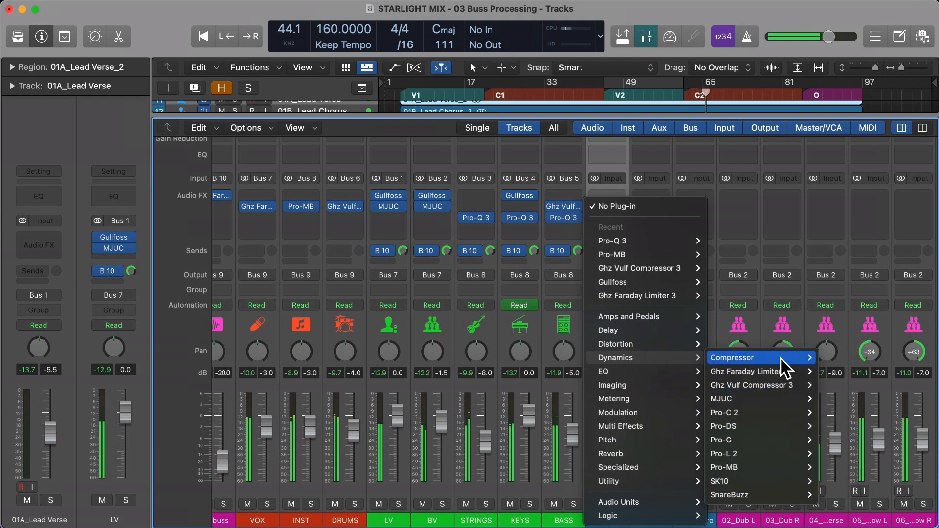
{"action": "mouse_move", "coordinate": [781, 368]}
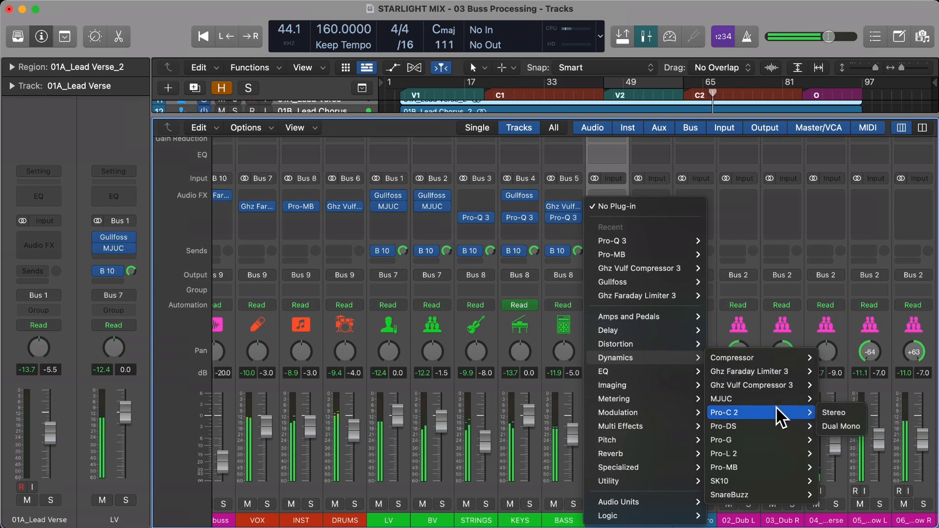
{"action": "left_click", "coordinate": [828, 412]}
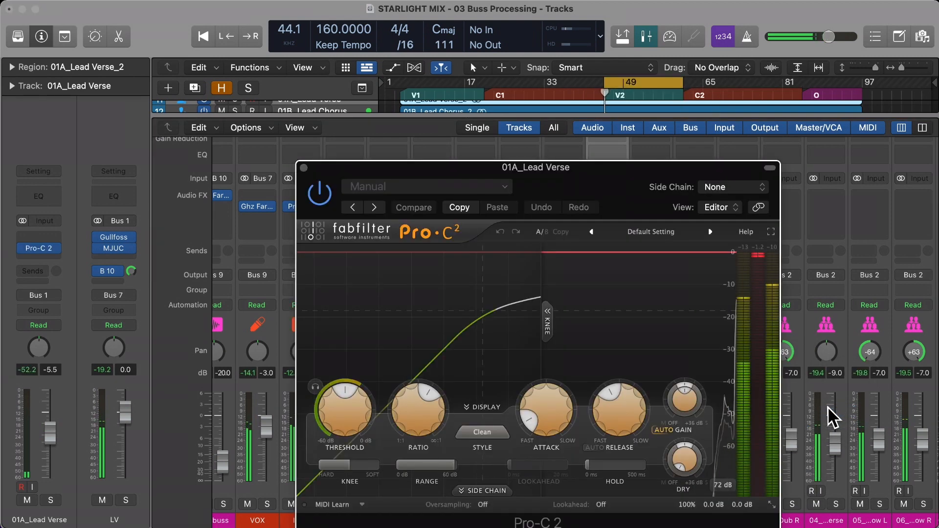
Step: Set the Pro-C 2 ratio to 3.00:1 and style to Opto, with auto gain off, a slower attack and auto release
{"action": "scroll", "coordinate": [421, 409], "scroll_direction": "down", "scroll_amount": 3}
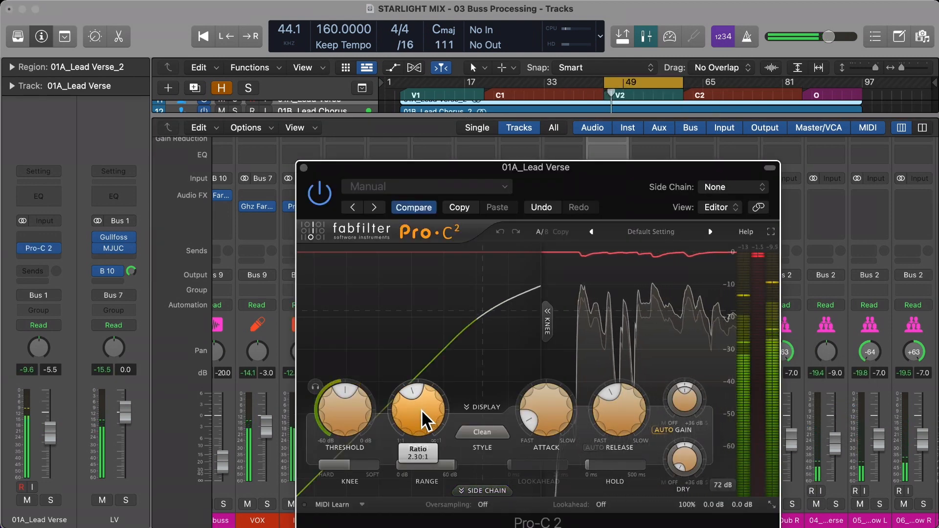
{"action": "scroll", "coordinate": [421, 409], "scroll_direction": "up", "scroll_amount": 3}
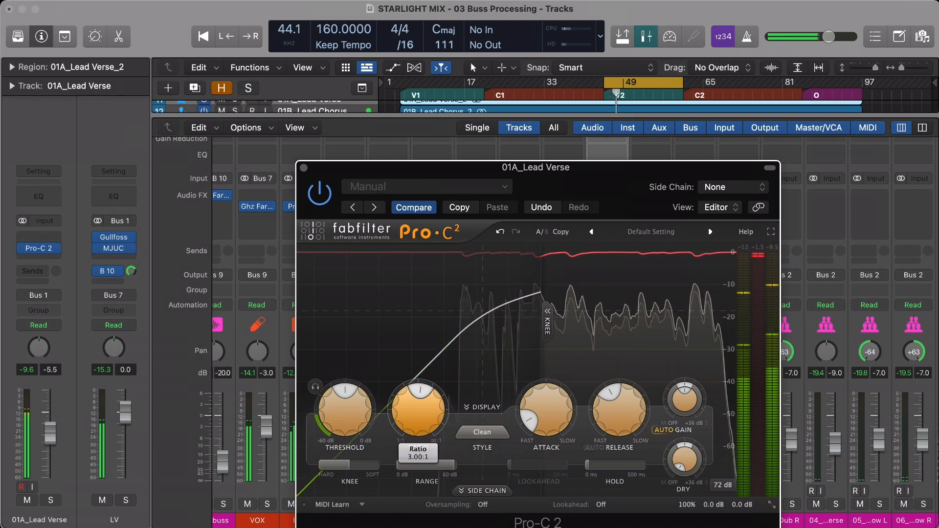
{"action": "left_click", "coordinate": [506, 433]}
{"action": "left_click", "coordinate": [498, 492]}
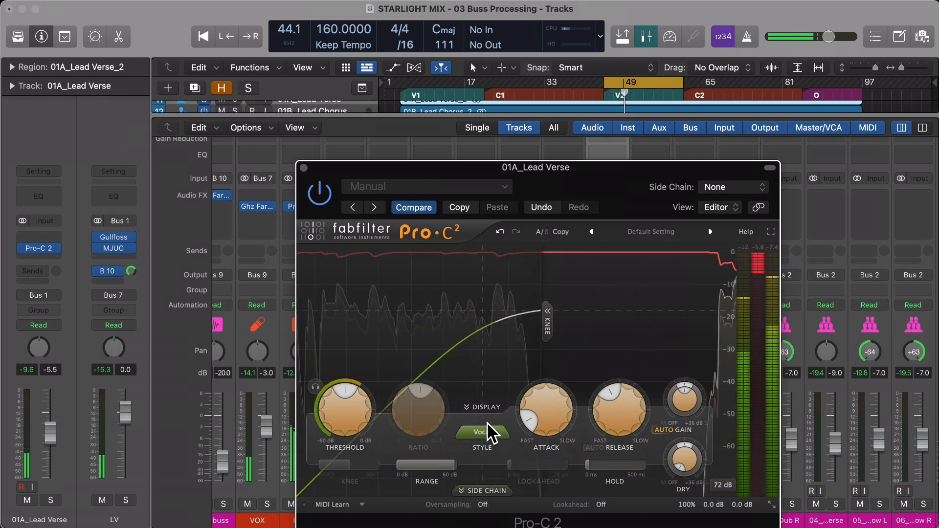
{"action": "left_click", "coordinate": [486, 433]}
{"action": "left_click", "coordinate": [486, 478]}
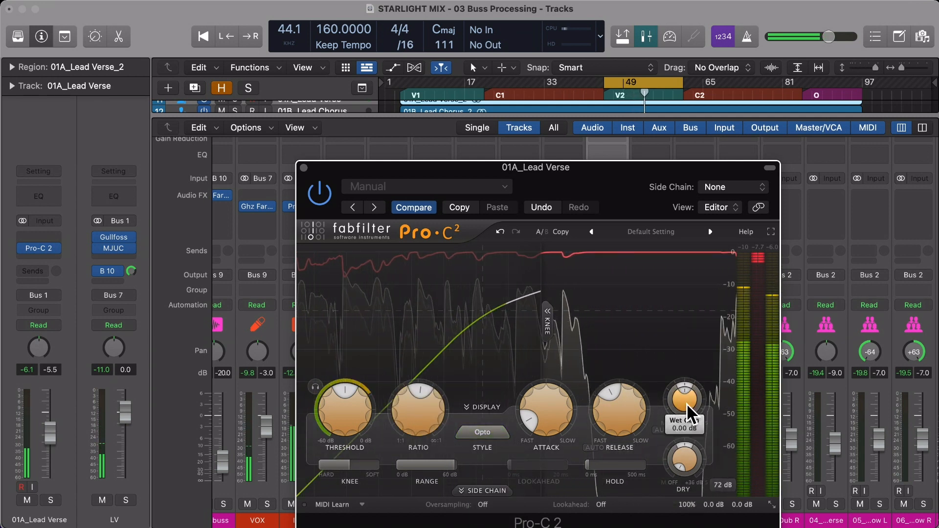
{"action": "scroll", "coordinate": [524, 403], "scroll_direction": "up", "scroll_amount": 5}
{"action": "scroll", "coordinate": [624, 401], "scroll_direction": "down", "scroll_amount": 10}
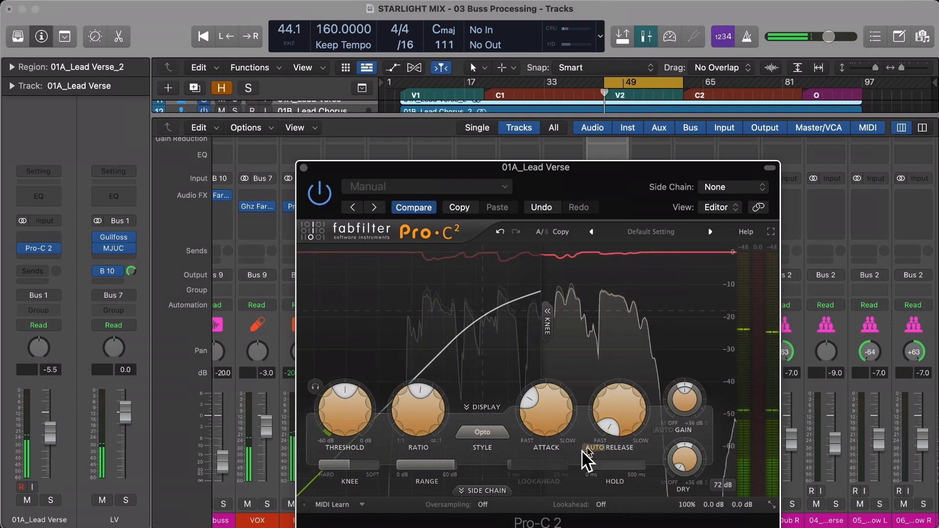
Step: Raise the Pro-C 2 threshold, widen the knee to its softest setting, and set the wet gain to 1 dB
{"action": "mouse_move", "coordinate": [356, 409]}
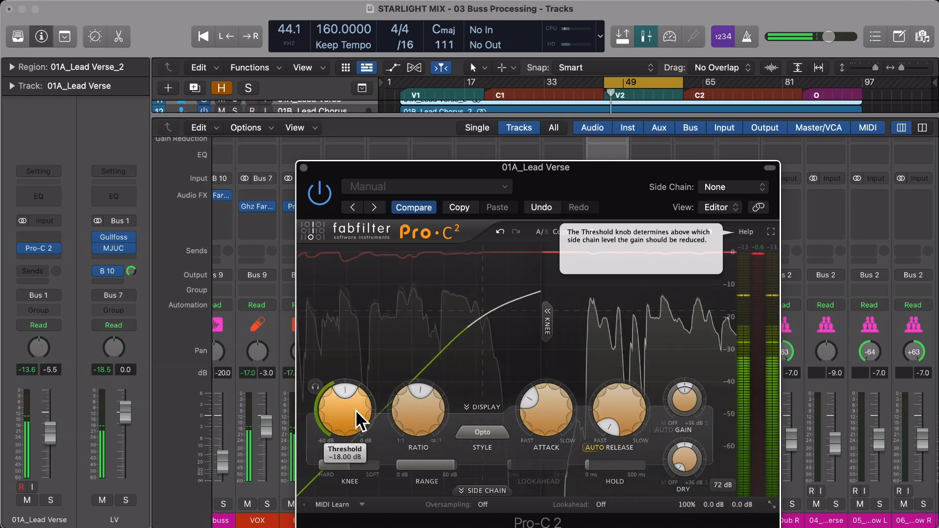
{"action": "scroll", "coordinate": [356, 409], "scroll_direction": "down", "scroll_amount": 5}
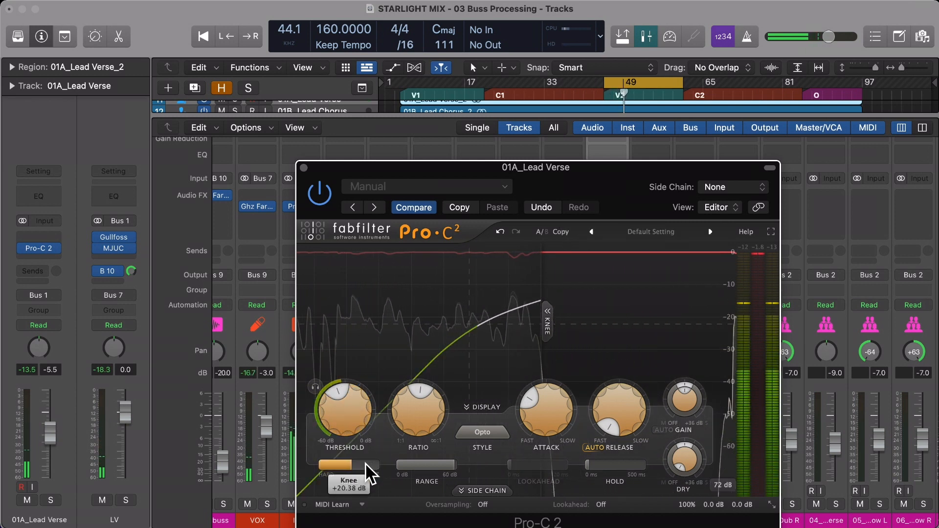
{"action": "left_click_drag", "start_coordinate": [365, 463], "coordinate": [395, 464]}
{"action": "scroll", "coordinate": [345, 409], "scroll_direction": "up", "scroll_amount": 10}
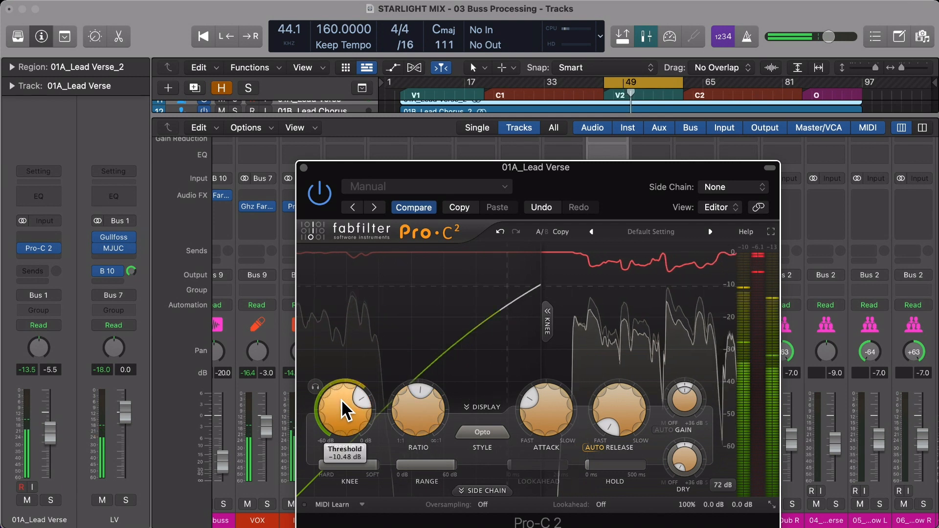
{"action": "scroll", "coordinate": [346, 410], "scroll_direction": "down", "scroll_amount": 1}
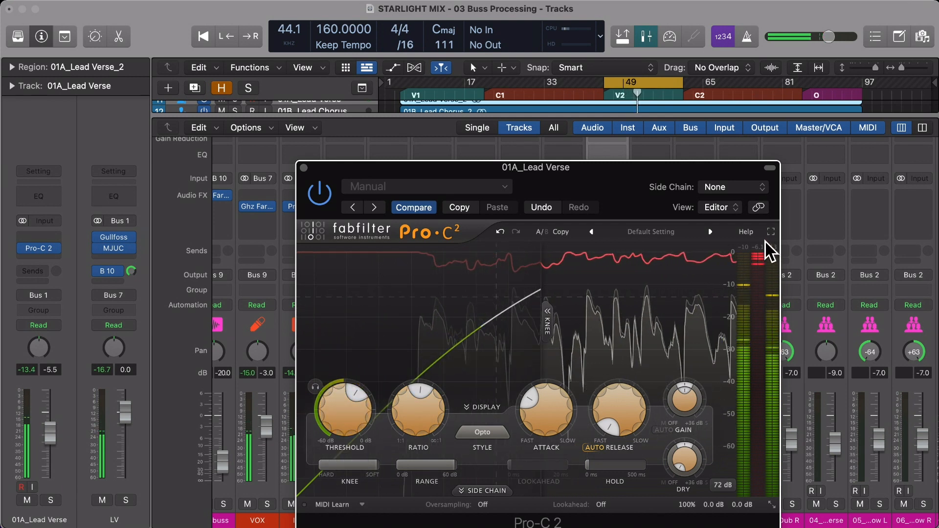
{"action": "scroll", "coordinate": [686, 413], "scroll_direction": "up", "scroll_amount": 3}
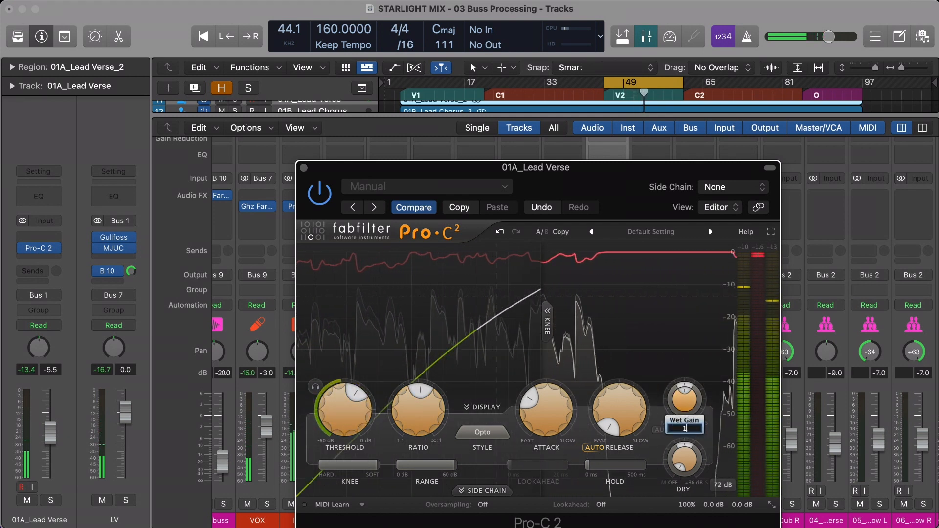
Step: Compare the lead verse vocal with Pro-C 2 bypassed and active while section V2 plays
{"action": "left_click", "coordinate": [686, 486]}
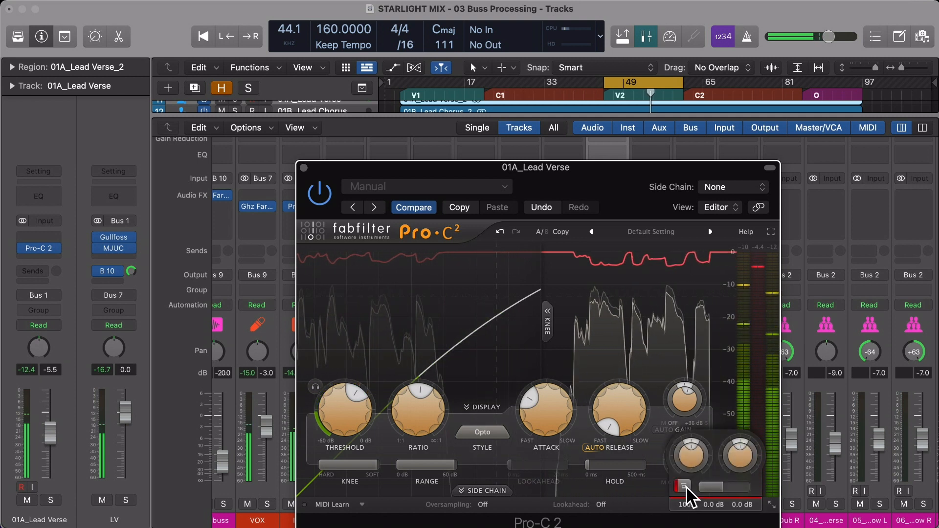
{"action": "left_click", "coordinate": [686, 487]}
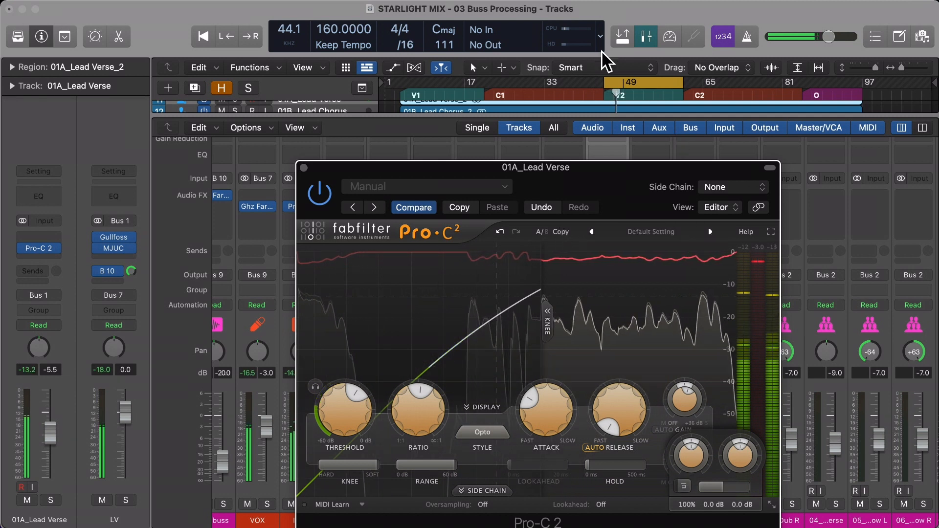
{"action": "mouse_move", "coordinate": [632, 1]}
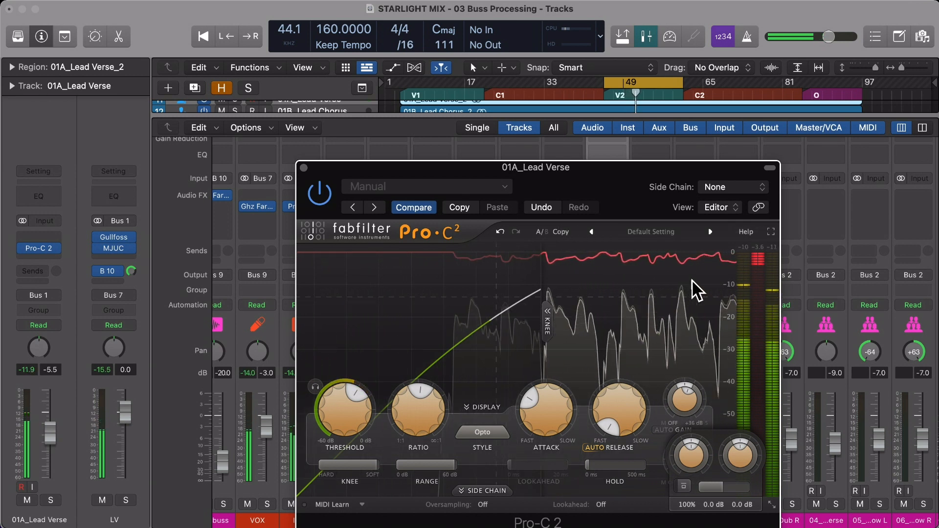
{"action": "left_click", "coordinate": [685, 485]}
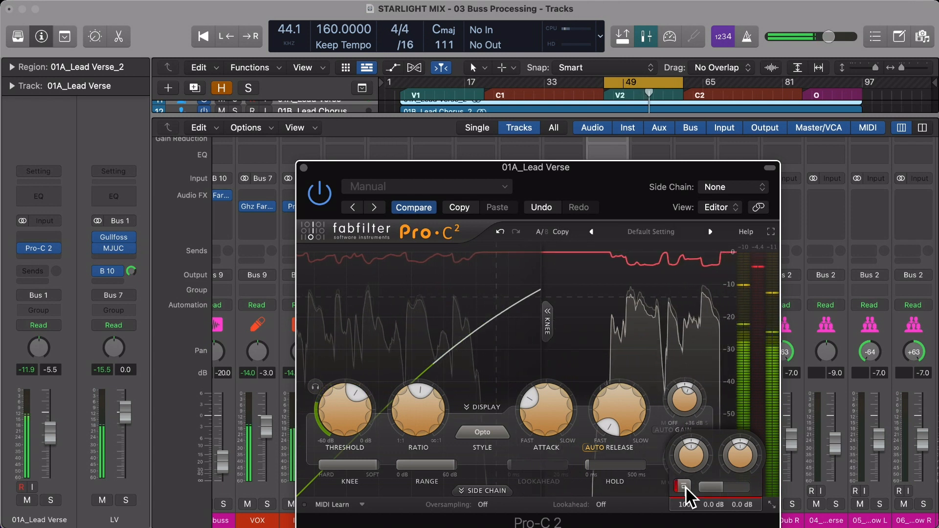
{"action": "left_click", "coordinate": [684, 485]}
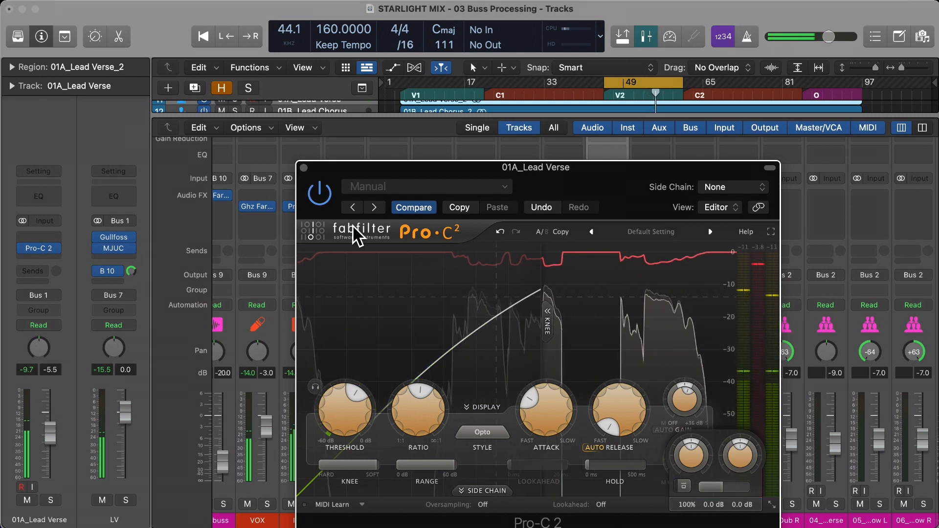
Step: Reduce the Pro-C 2 mix on the lead verse, trying 75% and settling on 80%
{"action": "mouse_move", "coordinate": [727, 488]}
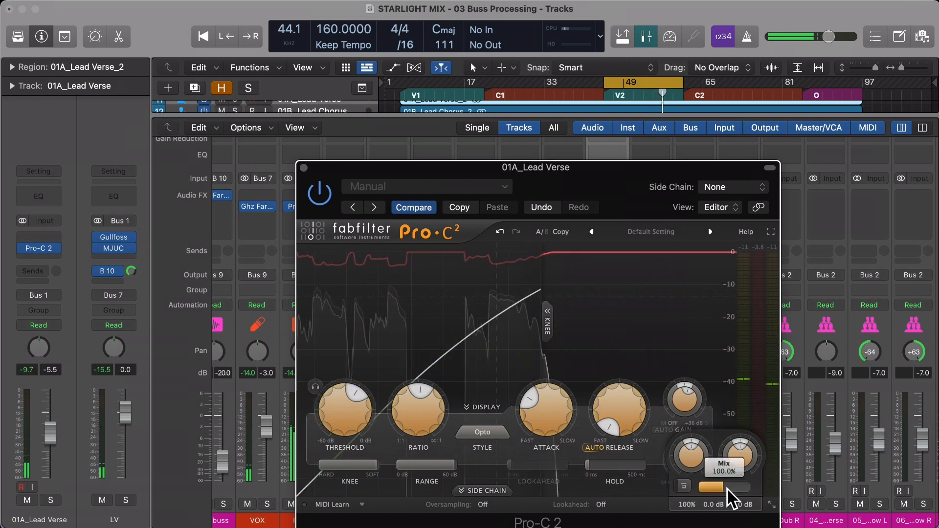
{"action": "type", "text": "75"}
{"action": "key", "text": "Return"}
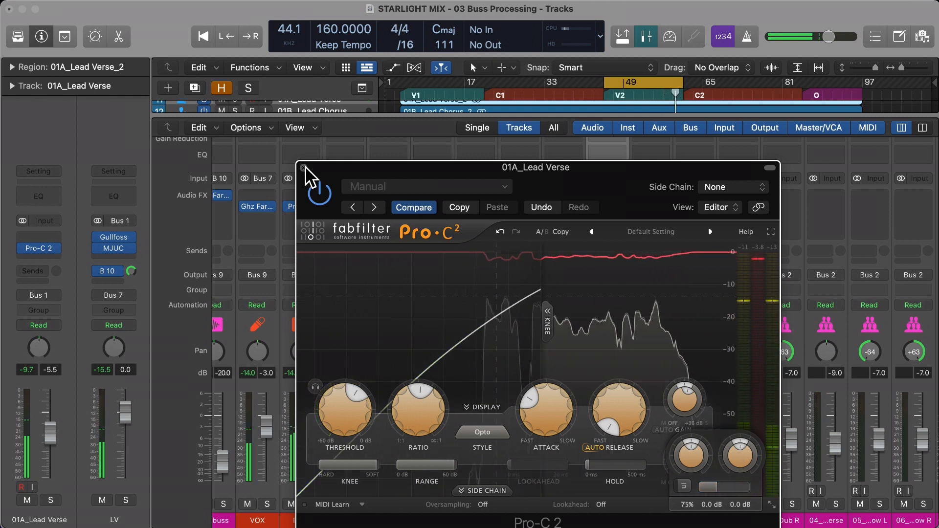
{"action": "double_click", "coordinate": [711, 486]}
{"action": "type", "text": "80"}
{"action": "key", "text": "Return"}
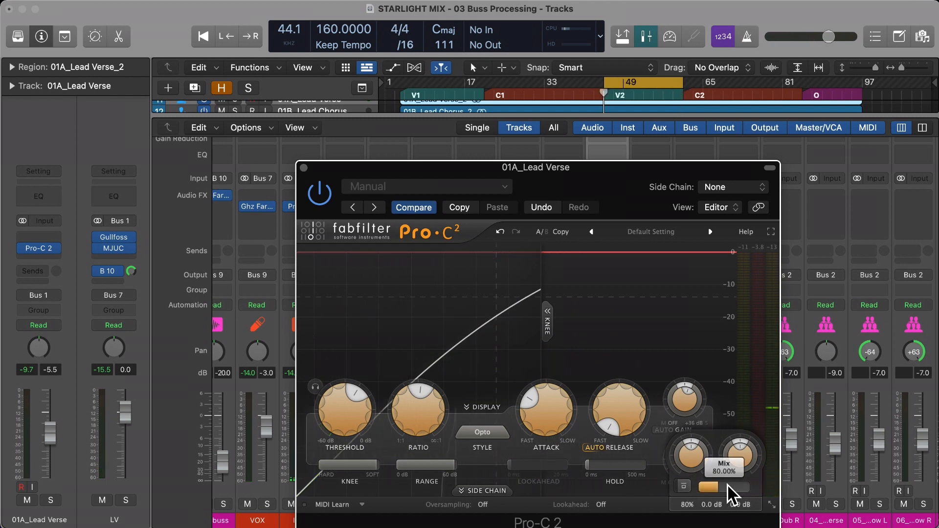
Step: Close the Pro-C 2 plug-in and select the VOX buss channel in the mixer
{"action": "left_click", "coordinate": [303, 168]}
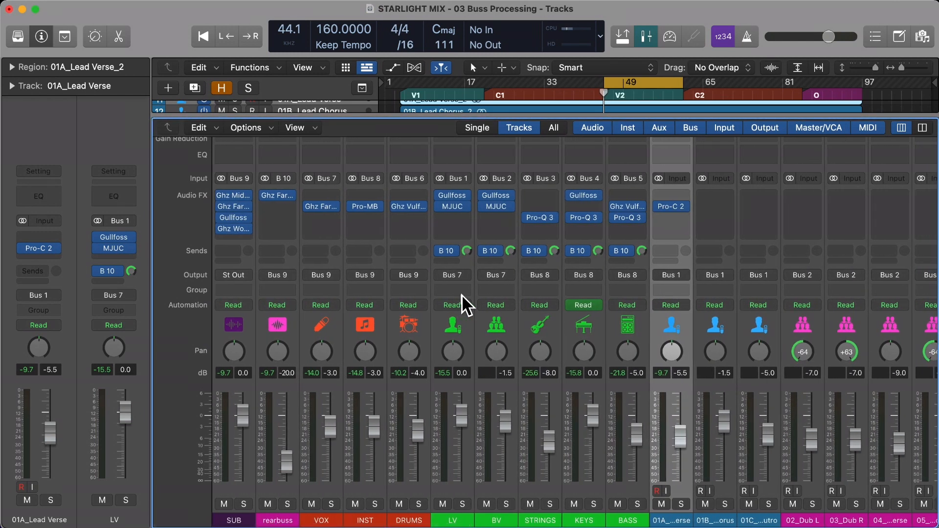
{"action": "left_click", "coordinate": [321, 324]}
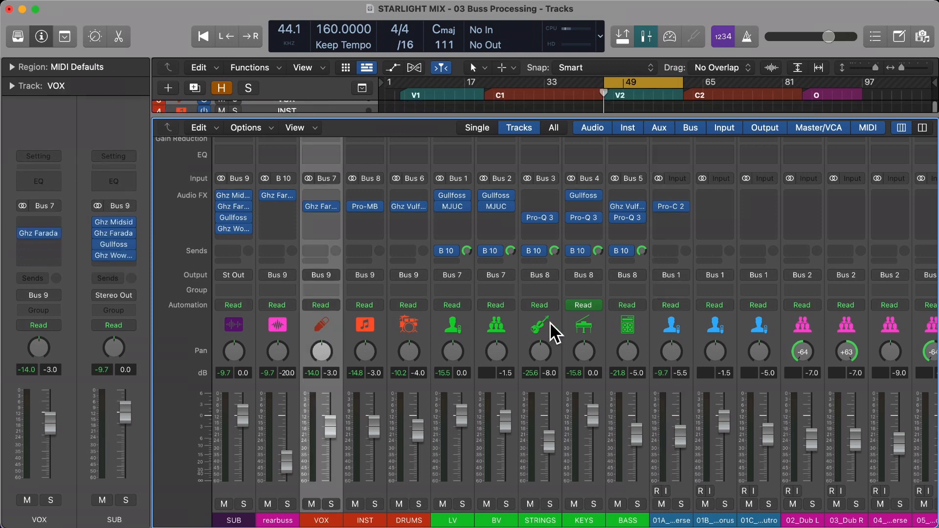
{"action": "left_click", "coordinate": [676, 323]}
{"action": "scroll", "coordinate": [676, 322], "scroll_direction": "right", "scroll_amount": 15}
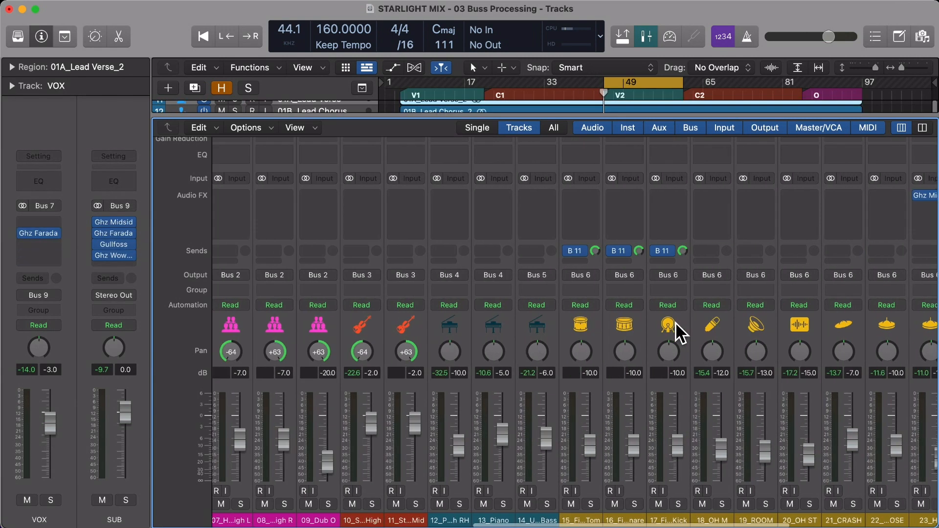
{"action": "left_click", "coordinate": [703, 322]}
{"action": "scroll", "coordinate": [704, 322], "scroll_direction": "left", "scroll_amount": 15}
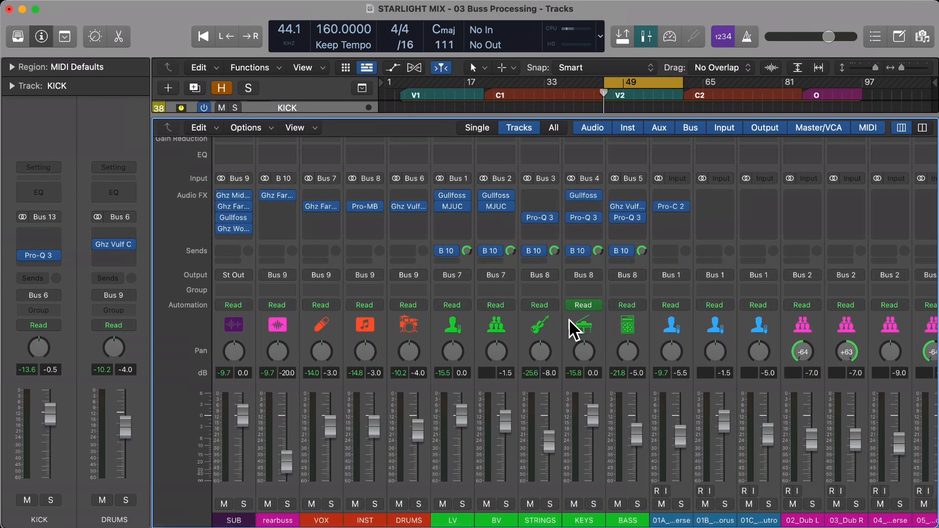
Step: Select the mixer channels from the VOX buss through 01A Lead Verse and add the KICK channel to the selection
{"action": "left_click", "coordinate": [322, 319]}
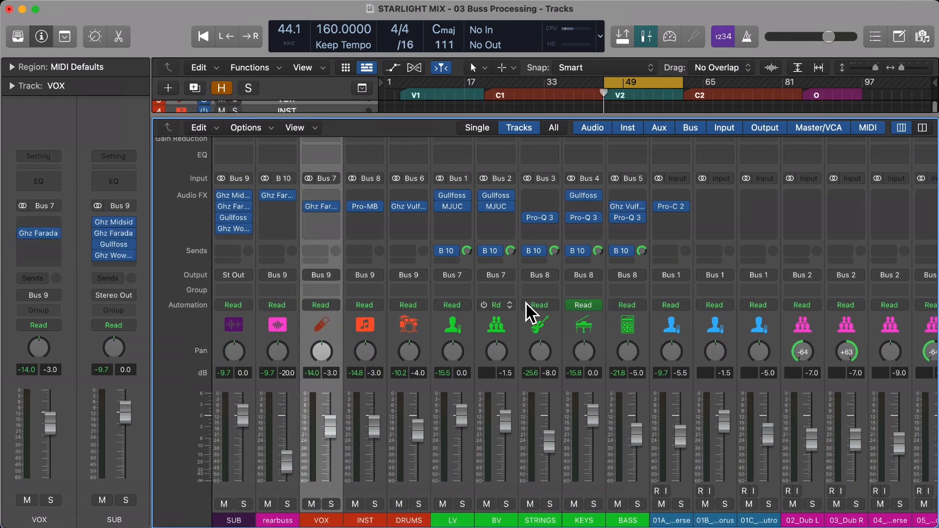
{"action": "left_click", "coordinate": [632, 323], "text": "shift"}
{"action": "left_click", "coordinate": [335, 319]}
{"action": "left_click", "coordinate": [670, 318], "text": "shift"}
{"action": "scroll", "coordinate": [670, 317], "scroll_direction": "right", "scroll_amount": 10}
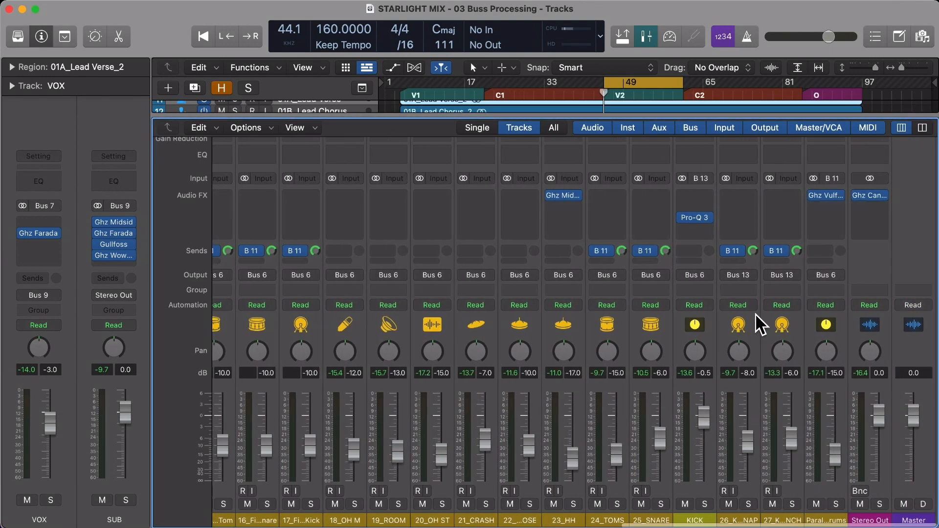
{"action": "left_click", "coordinate": [700, 319], "text": "super"}
{"action": "scroll", "coordinate": [699, 319], "scroll_direction": "left", "scroll_amount": 15}
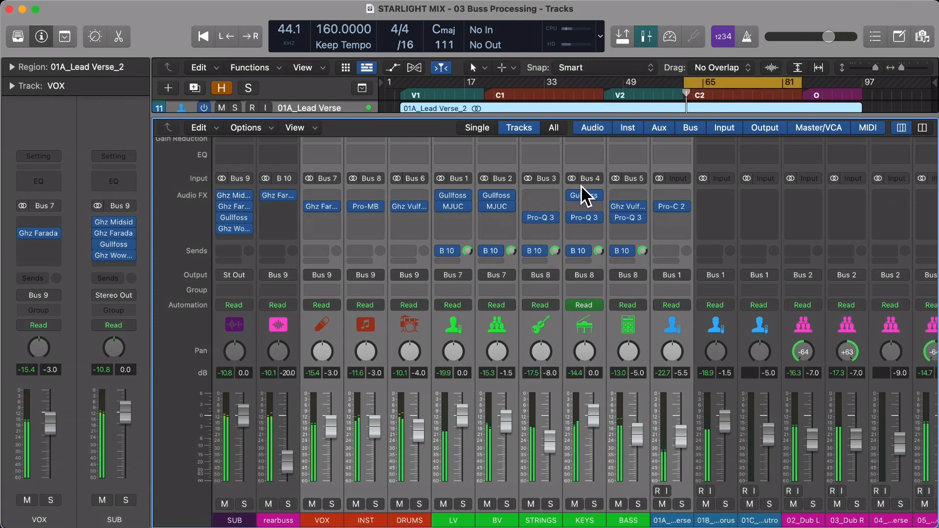
Step: Compare the selected channels with their plug-ins bypassed and active while section C2 plays, and finish with only the VOX buss selected
{"action": "mouse_move", "coordinate": [617, 215]}
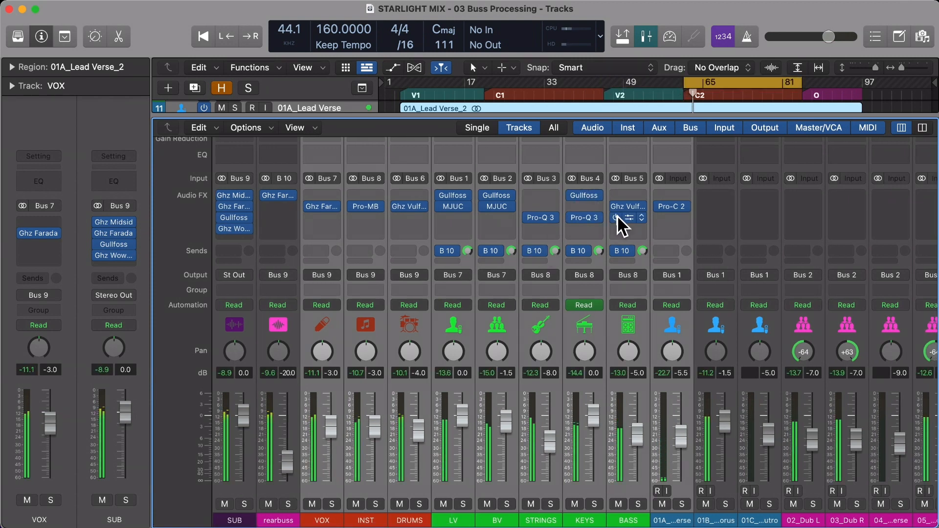
{"action": "left_click", "coordinate": [615, 217]}
{"action": "mouse_move", "coordinate": [579, 197]}
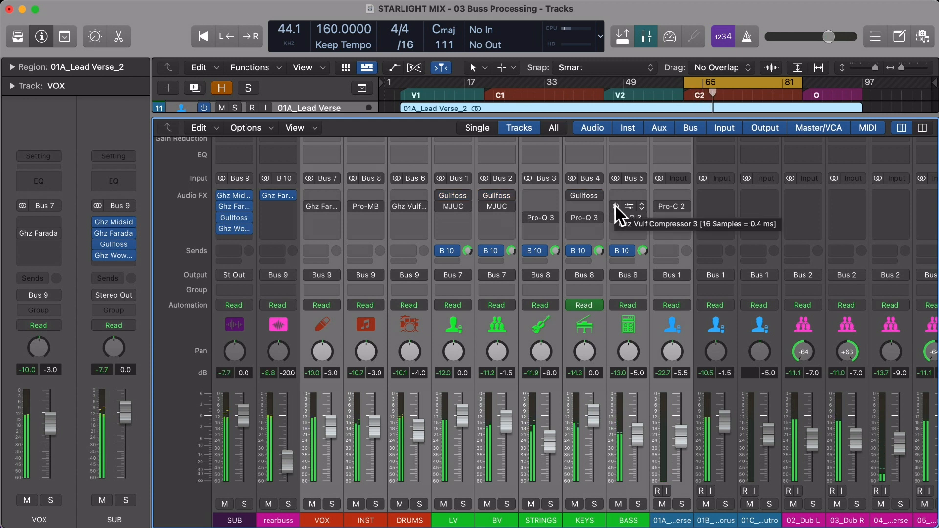
{"action": "left_click", "coordinate": [573, 193]}
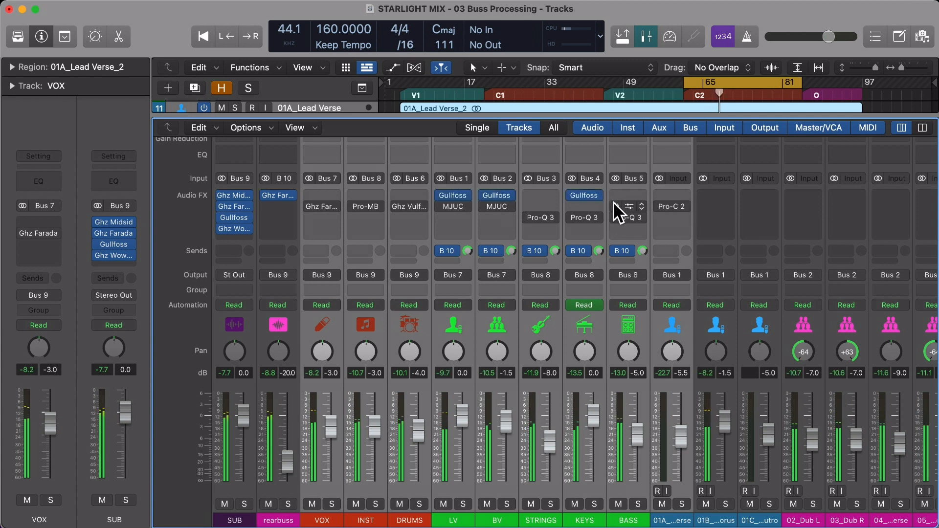
{"action": "left_click_drag", "start_coordinate": [614, 204], "coordinate": [614, 220]}
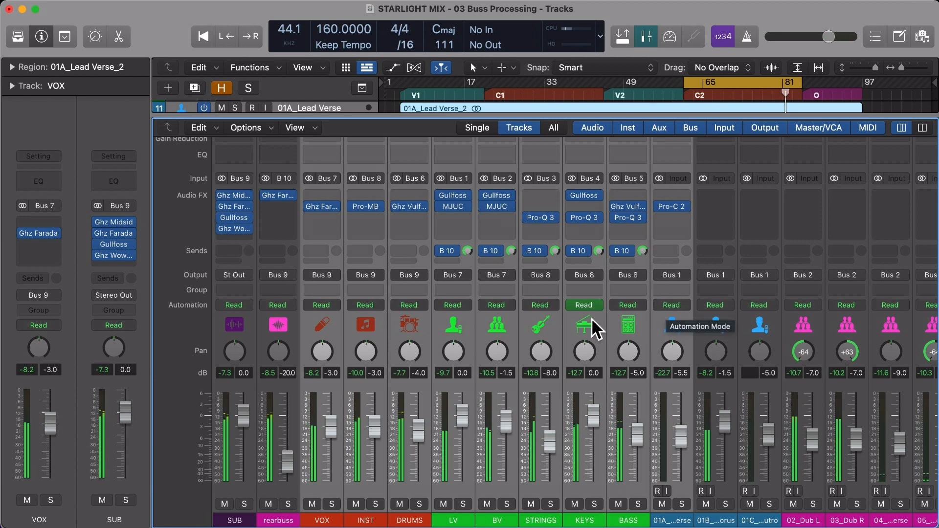
{"action": "left_click", "coordinate": [339, 329]}
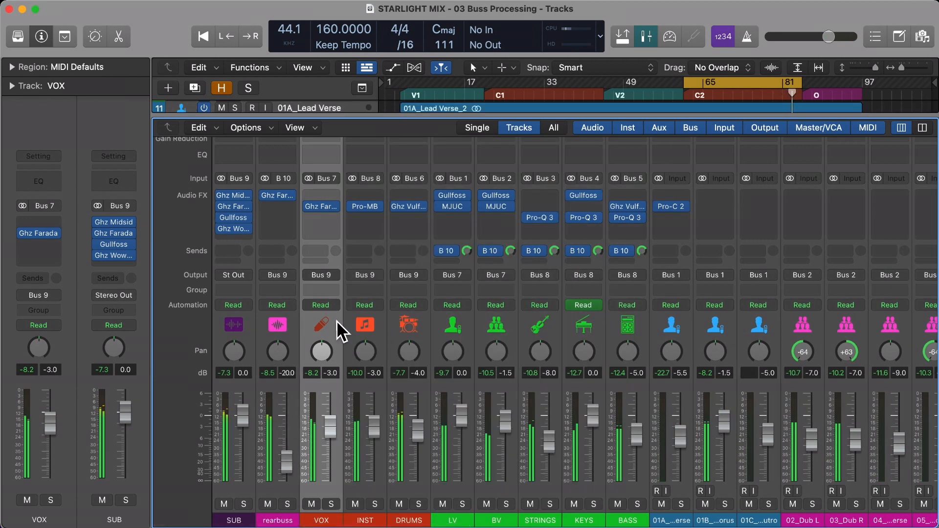